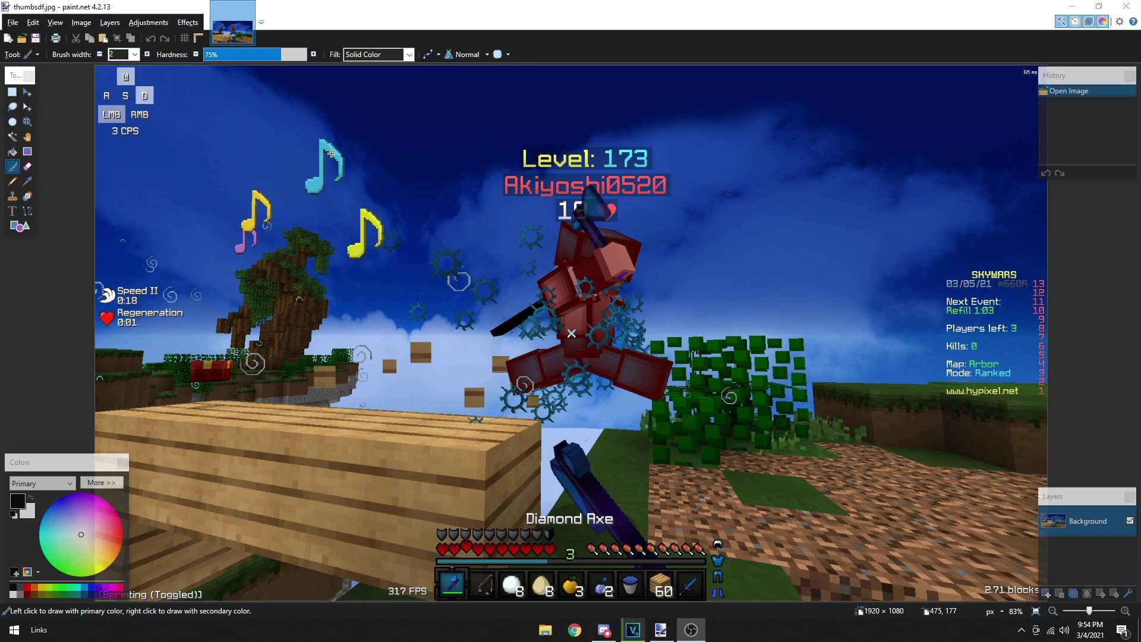
click(188, 24)
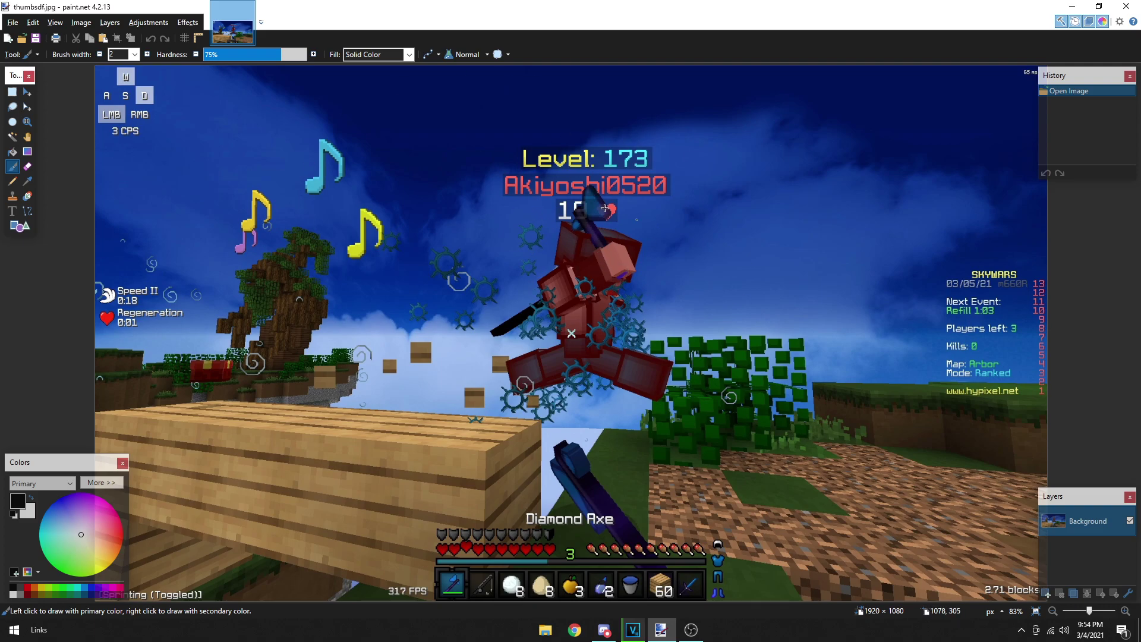
scroll(579, 278, up, 1)
scroll(578, 298, down, 2)
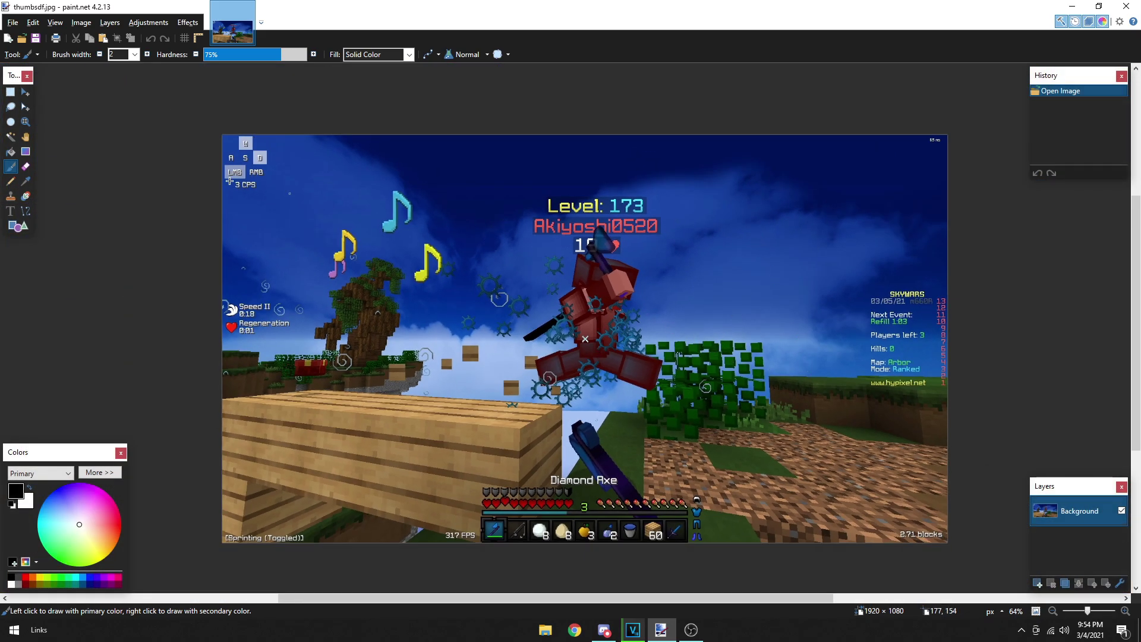
scroll(585, 276, up, 6)
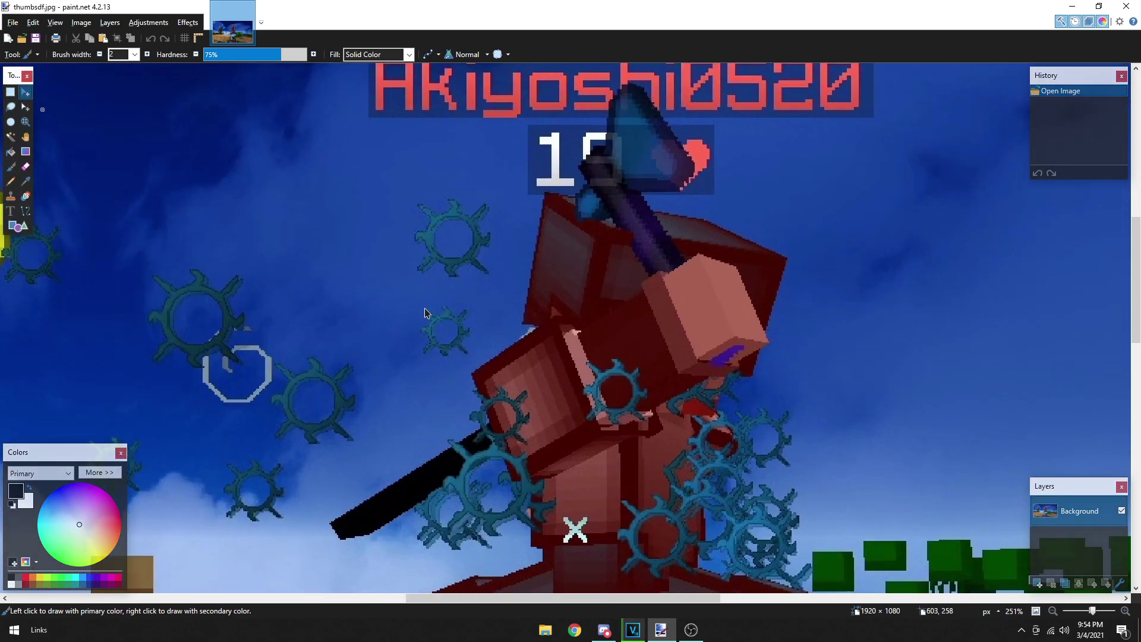
Step: Select the whole image with the Move Selected Pixels tool and set the resampling quality to Nearest Neighbor
key(m)
scroll(561, 319, down, 8)
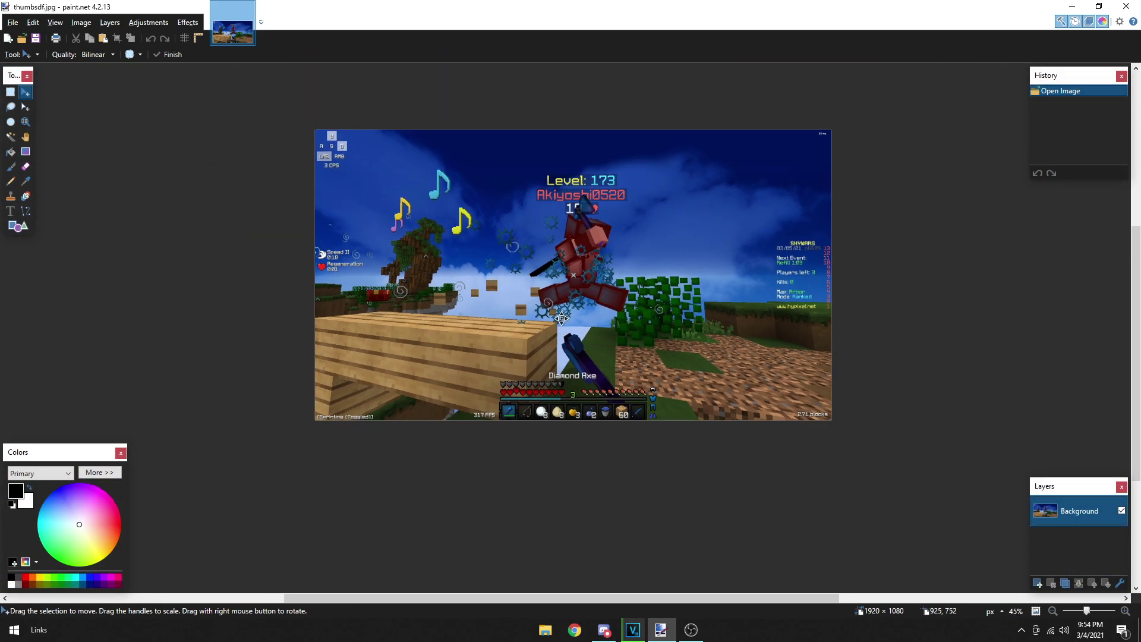
key(ctrl+a)
click(591, 345)
scroll(590, 345, up, 1)
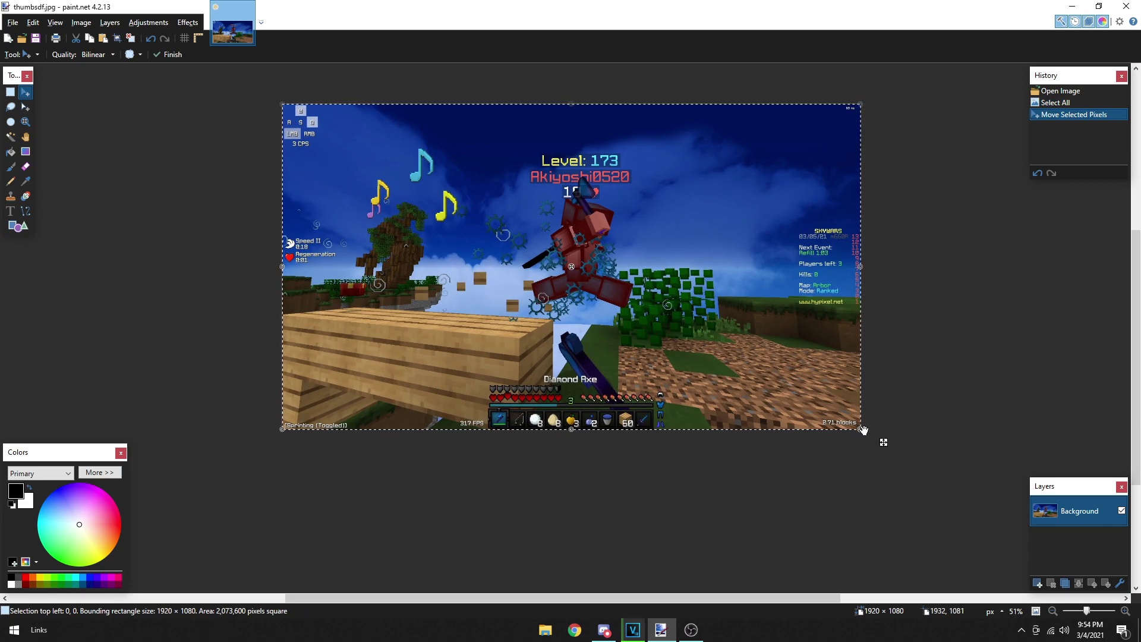
click(103, 58)
click(103, 69)
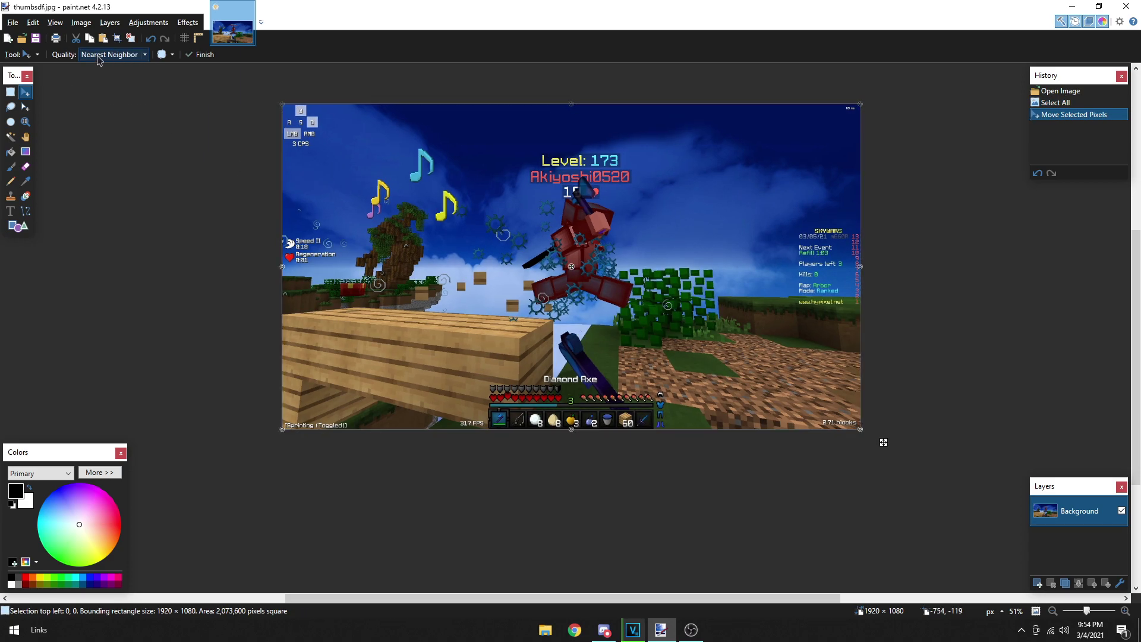
Step: Enlarge the selected image beyond the canvas to about 2332 × 1312 pixels, reposition it around the player and deselect
drag(864, 426, 938, 469)
mouse_move(796, 341)
mouse_down()
mouse_move(782, 327)
mouse_move(803, 342)
mouse_move(790, 340)
mouse_up()
key(ctrl+d)
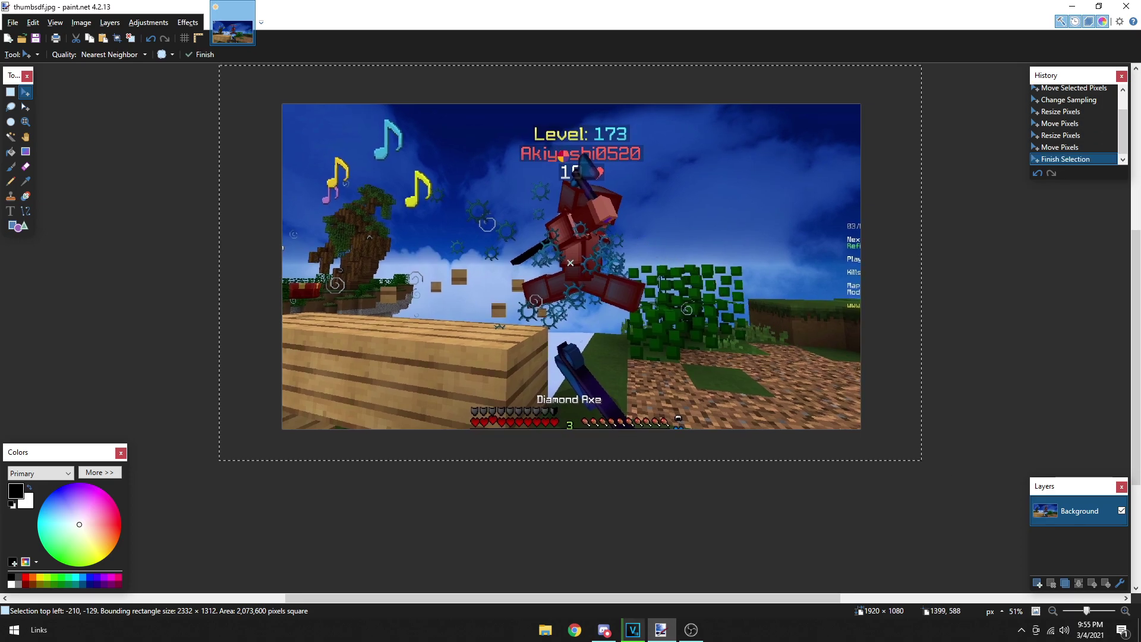
Step: Switch to VEGAS Pro to check the video's rendering progress, and return to the thumbnail image in paint.net
scroll(573, 186, up, 5)
scroll(600, 494, down, 6)
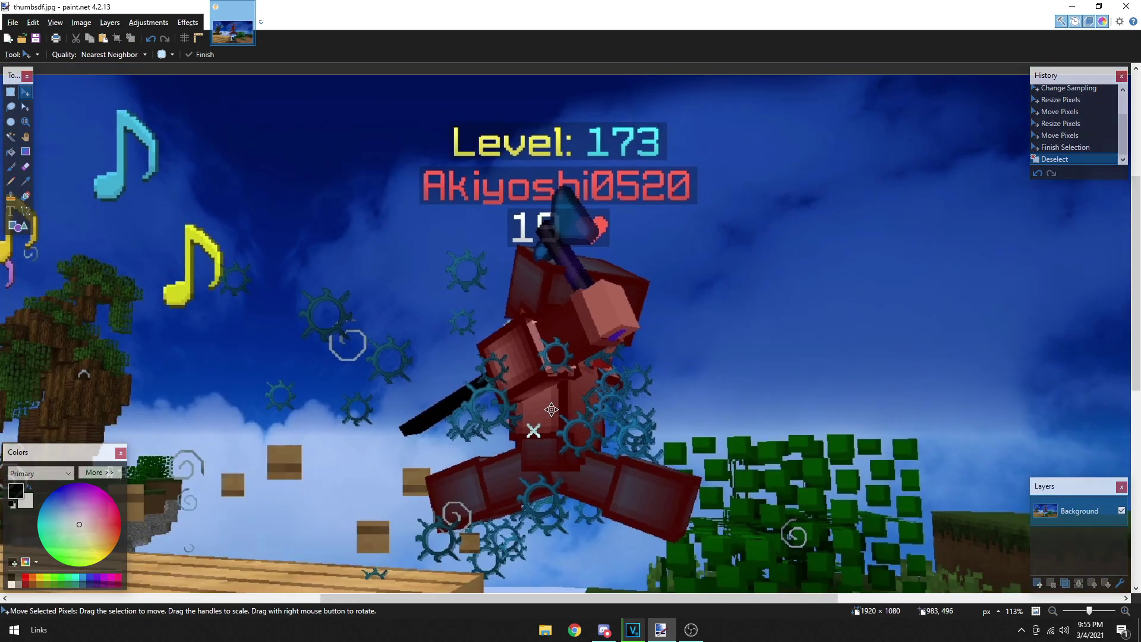
scroll(539, 441, down, 3)
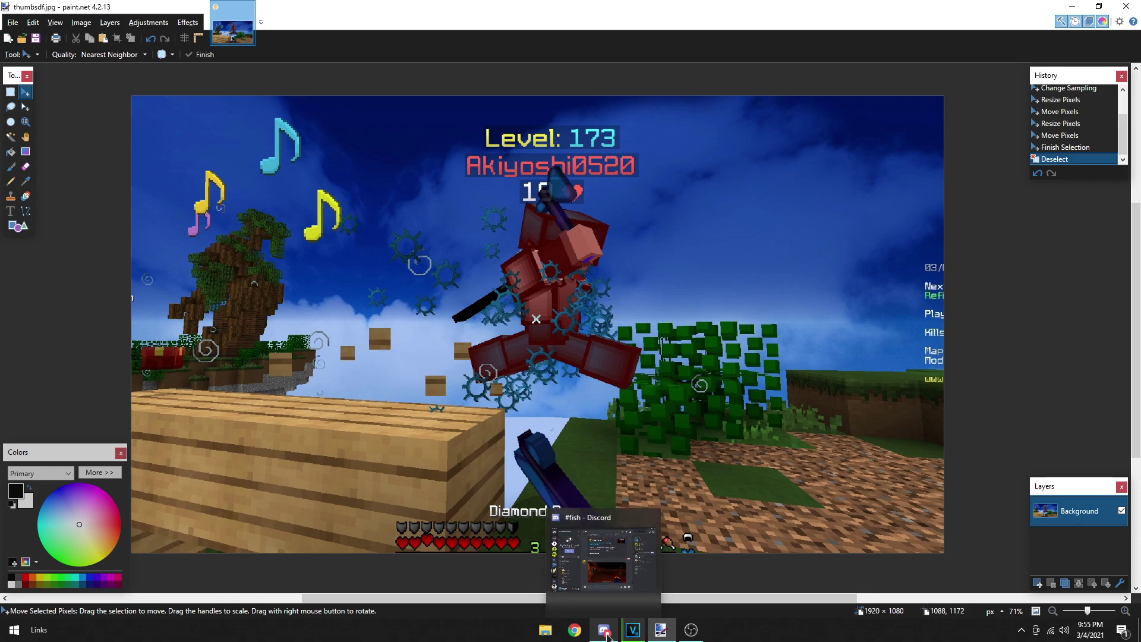
click(633, 630)
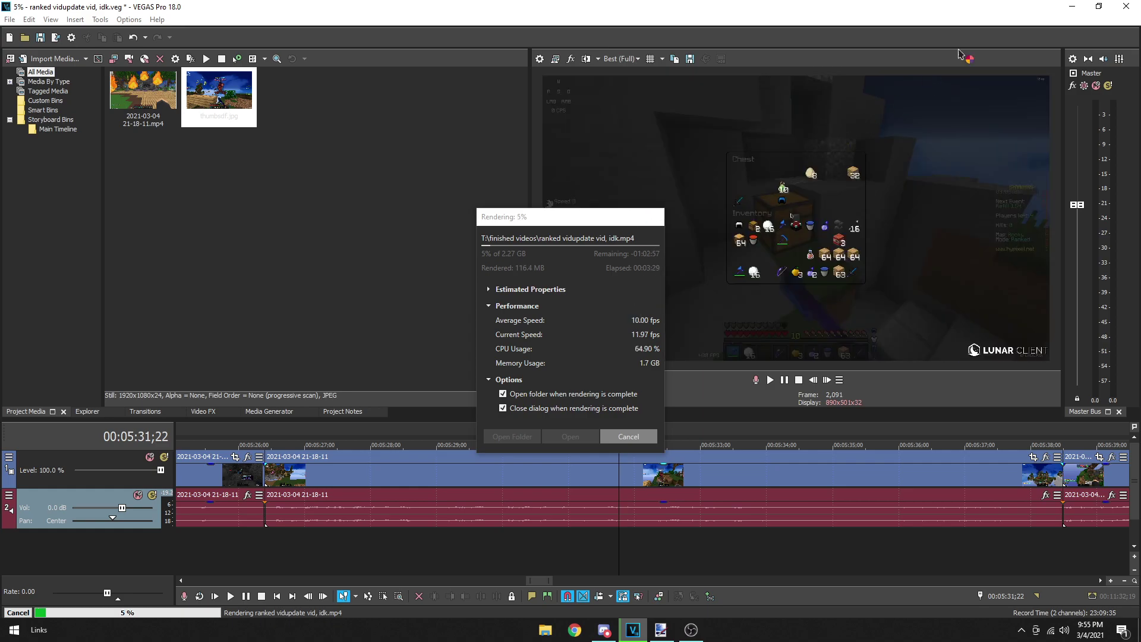
key(alt+Tab)
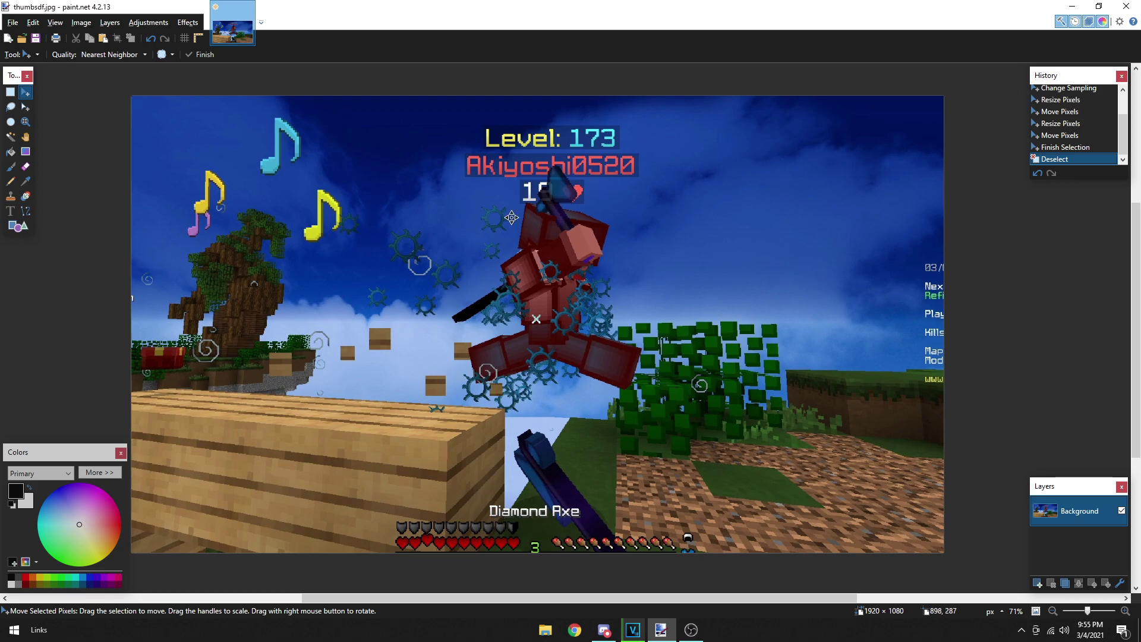
Step: Examine the individual pixels along the edge of the red player's leg beside the wooden block particle
scroll(491, 279, up, 4)
scroll(432, 315, up, 5)
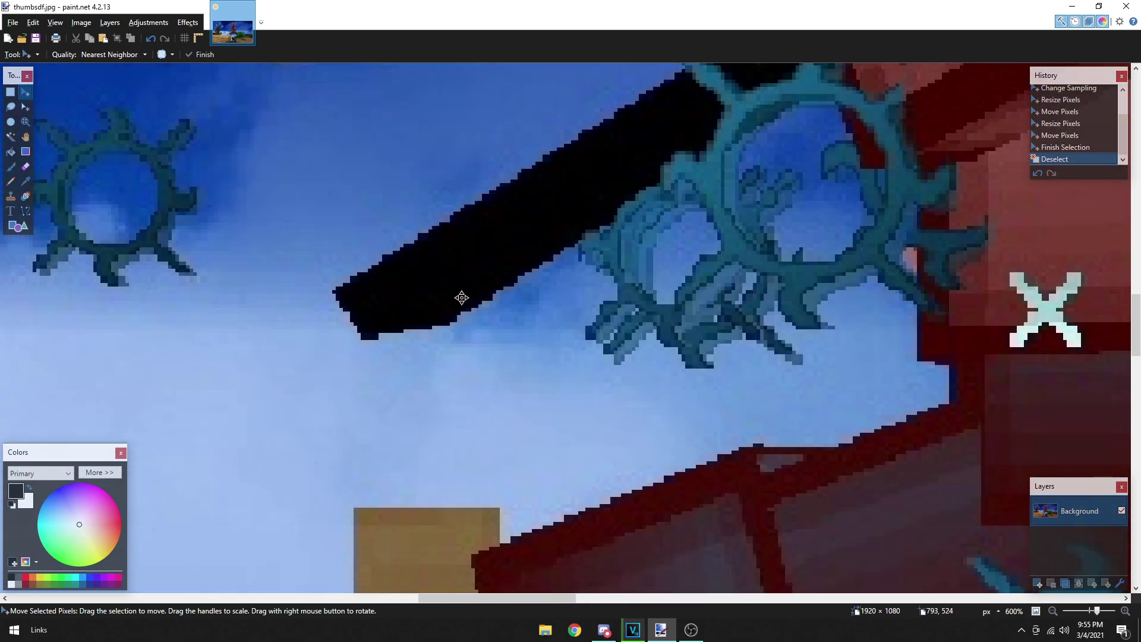
scroll(555, 357, down, 3)
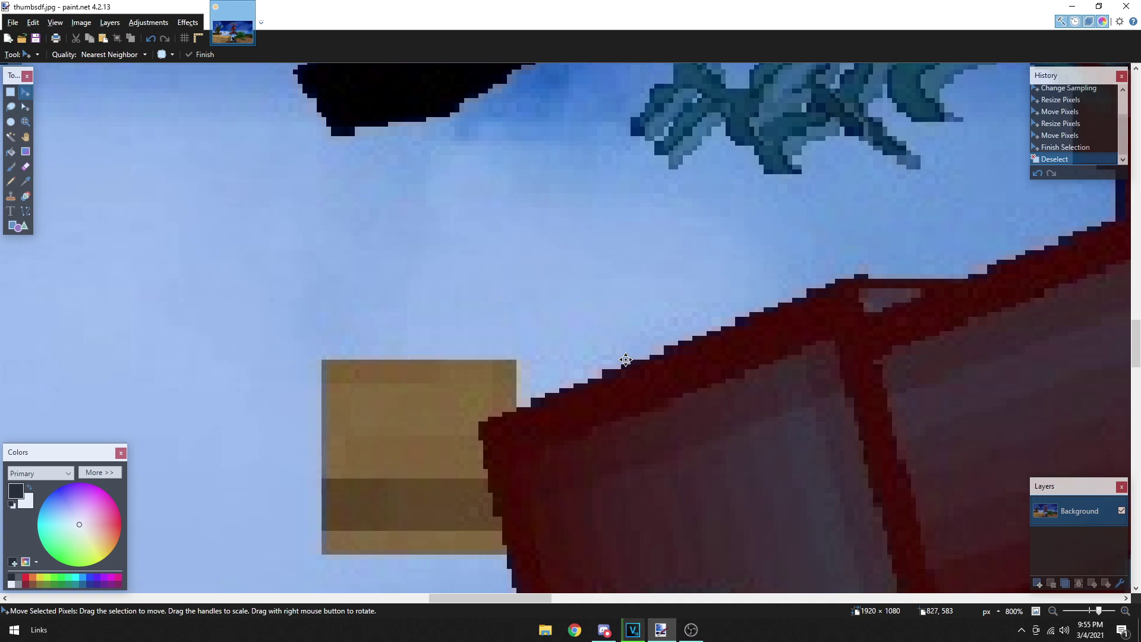
scroll(627, 377, down, 5)
scroll(629, 391, up, 6)
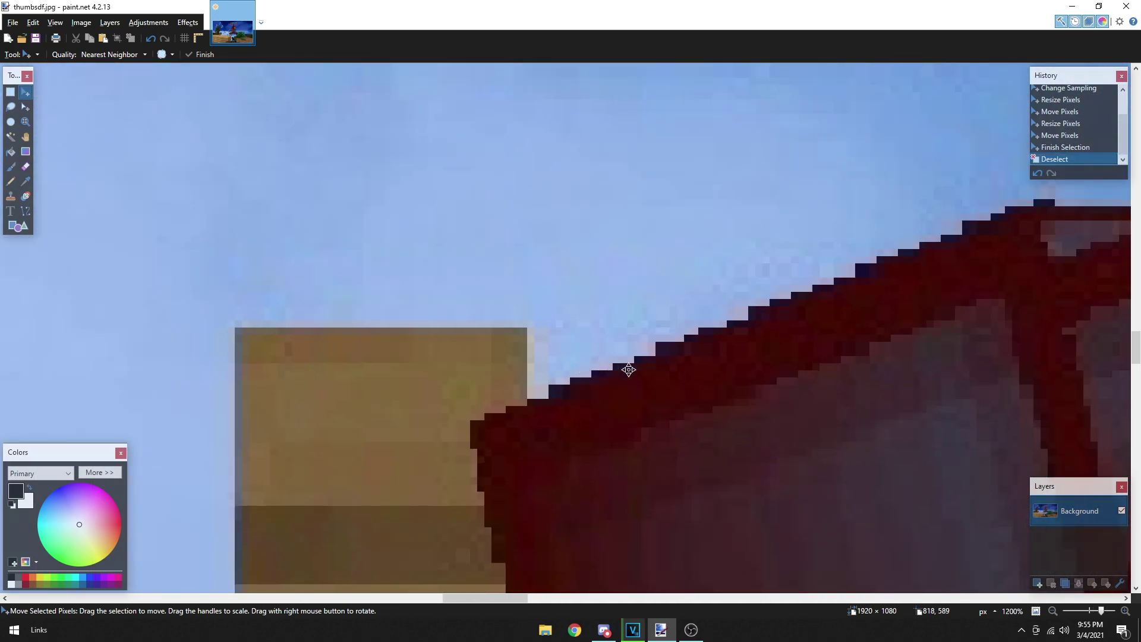
scroll(619, 370, up, 7)
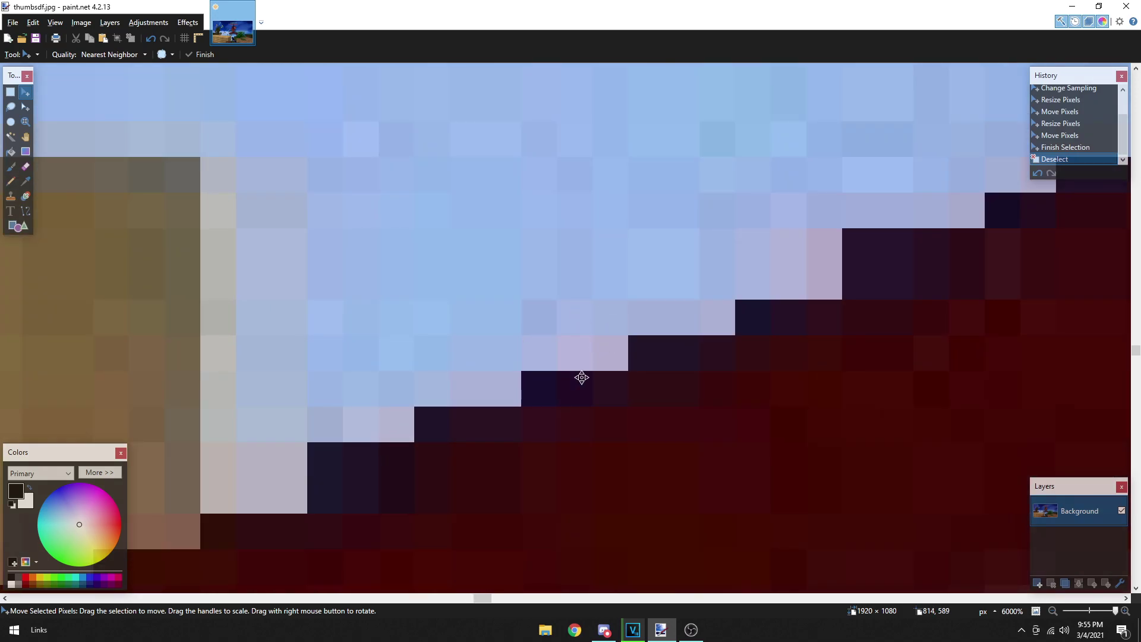
scroll(527, 387, down, 4)
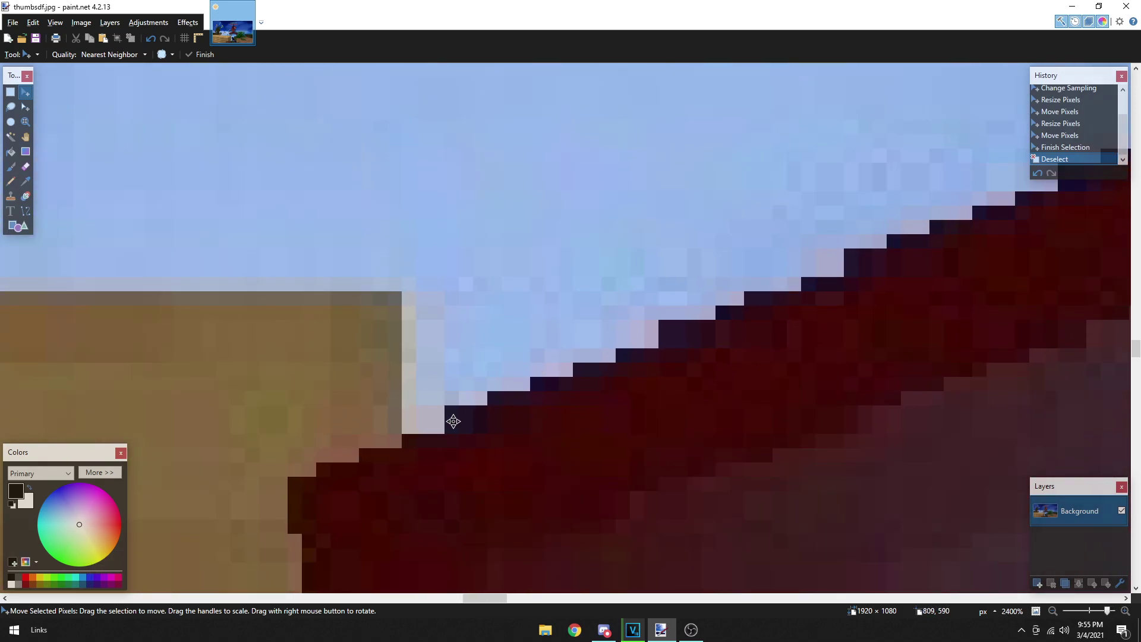
scroll(527, 372, up, 5)
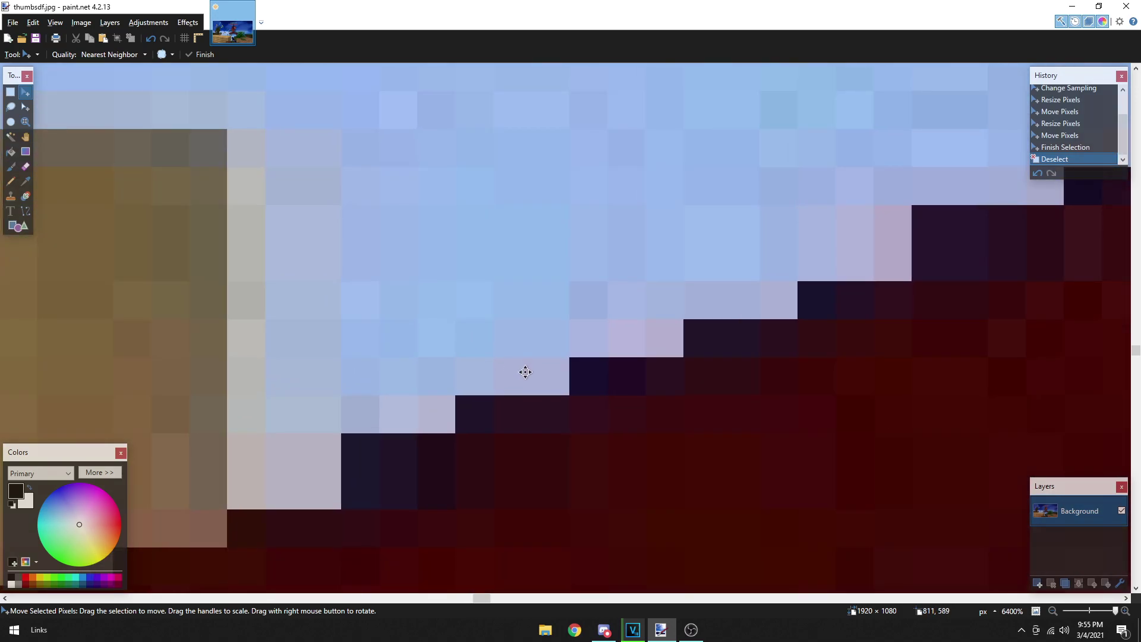
key(p)
drag(513, 376, 474, 375)
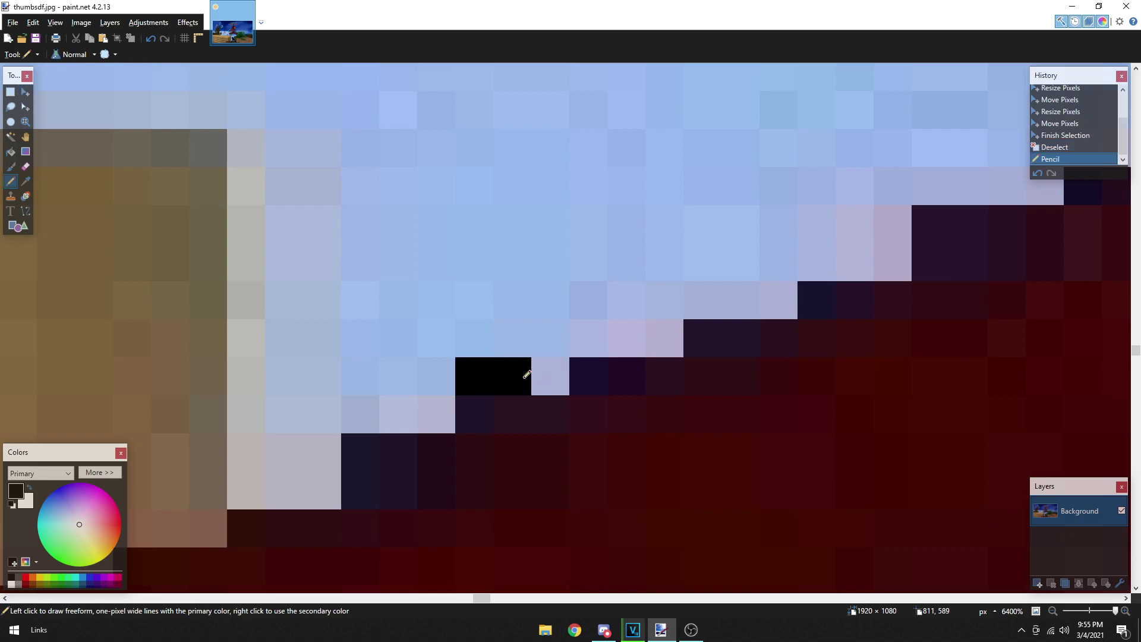
key(ctrl+z)
Step: Select the light blue area of the axe blade with the Magic Wand and adjust its tolerance
scroll(586, 395, down, 12)
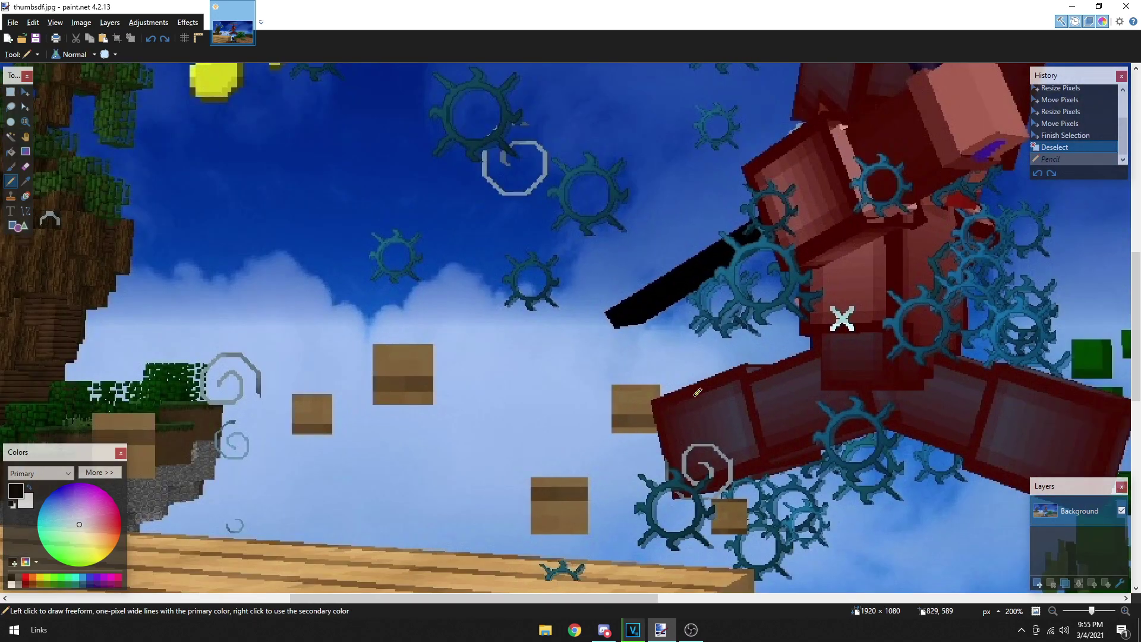
scroll(709, 440, down, 4)
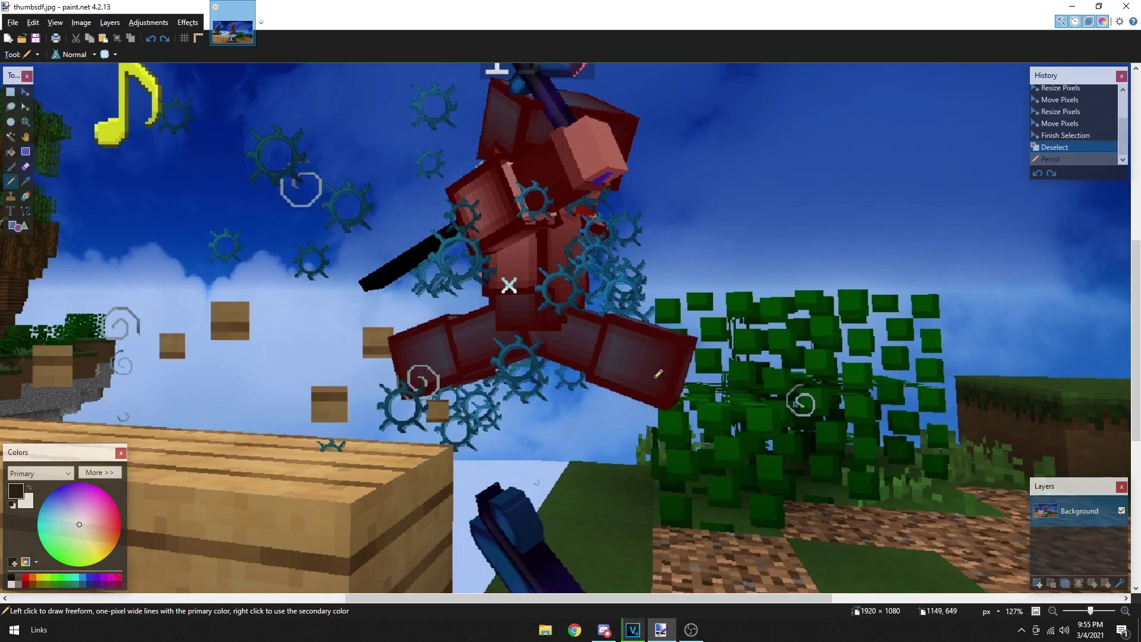
scroll(606, 289, up, 3)
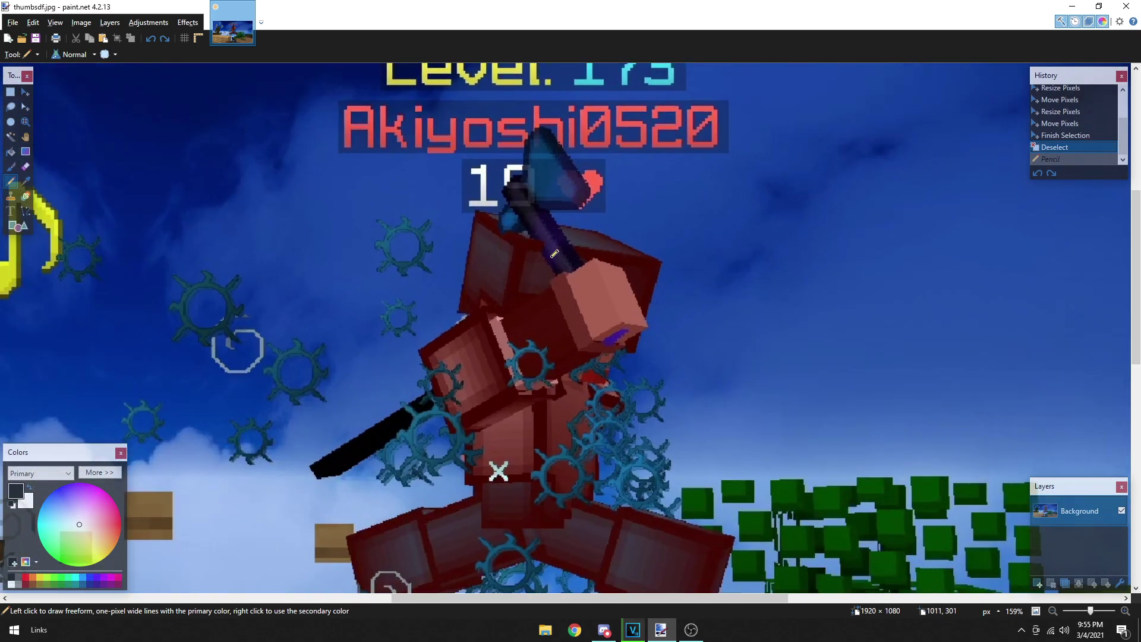
scroll(551, 254, up, 5)
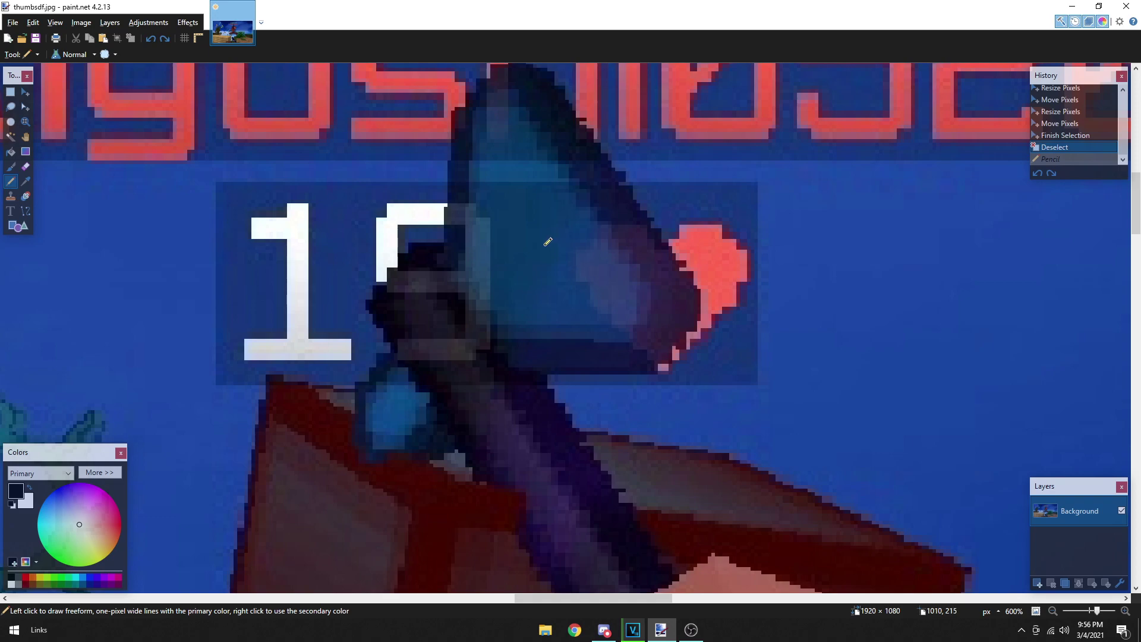
key(s)
click(546, 249)
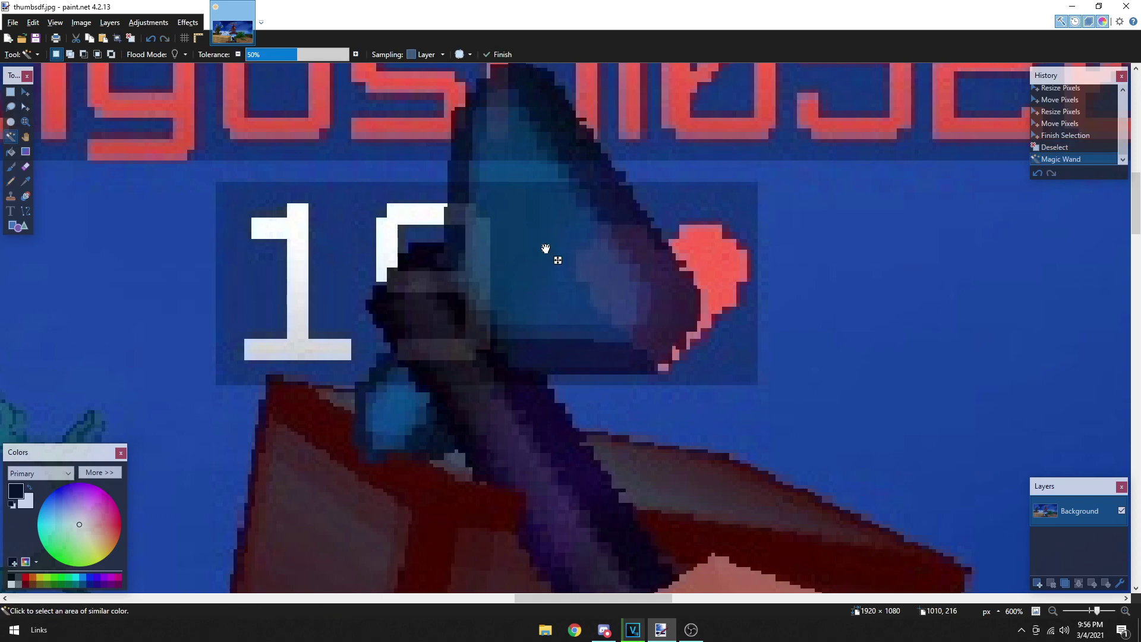
drag(253, 55, 270, 58)
scroll(564, 157, down, 2)
Step: Extend the selection with Lasso Select around the dark outline of the axe head and the upper handle
key(s)
key(s)
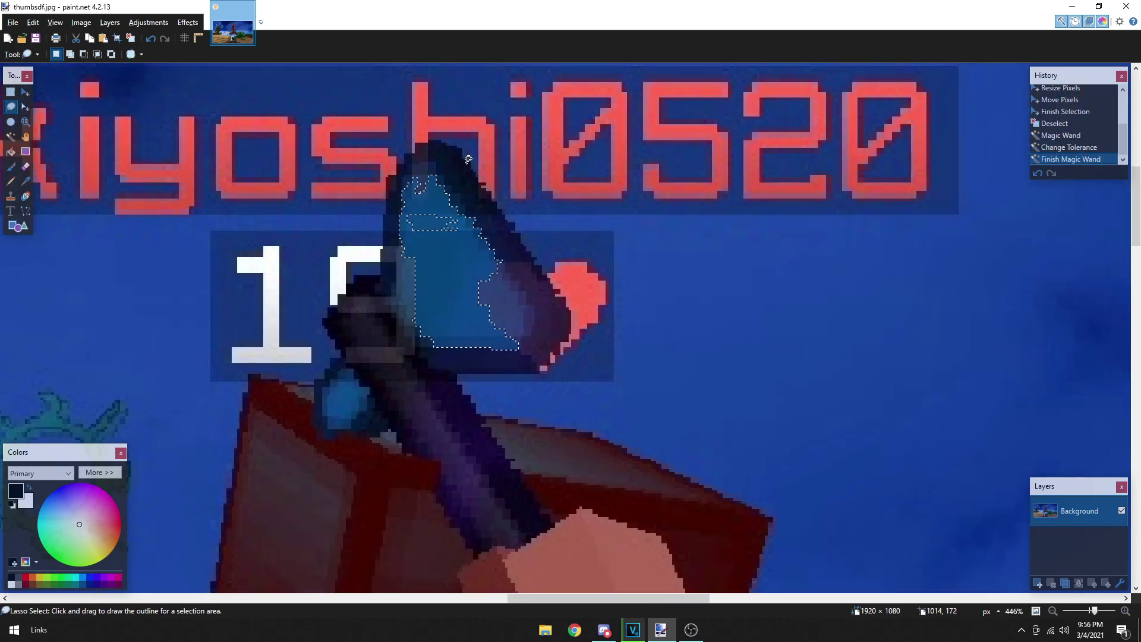
drag(474, 165, 460, 151)
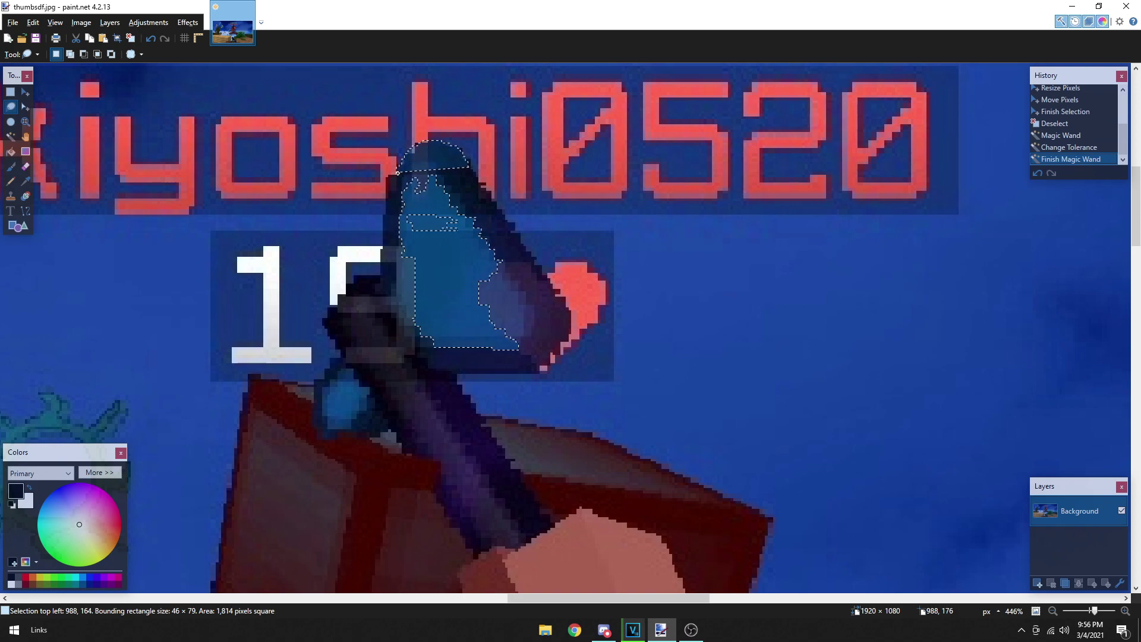
drag(389, 178, 388, 195)
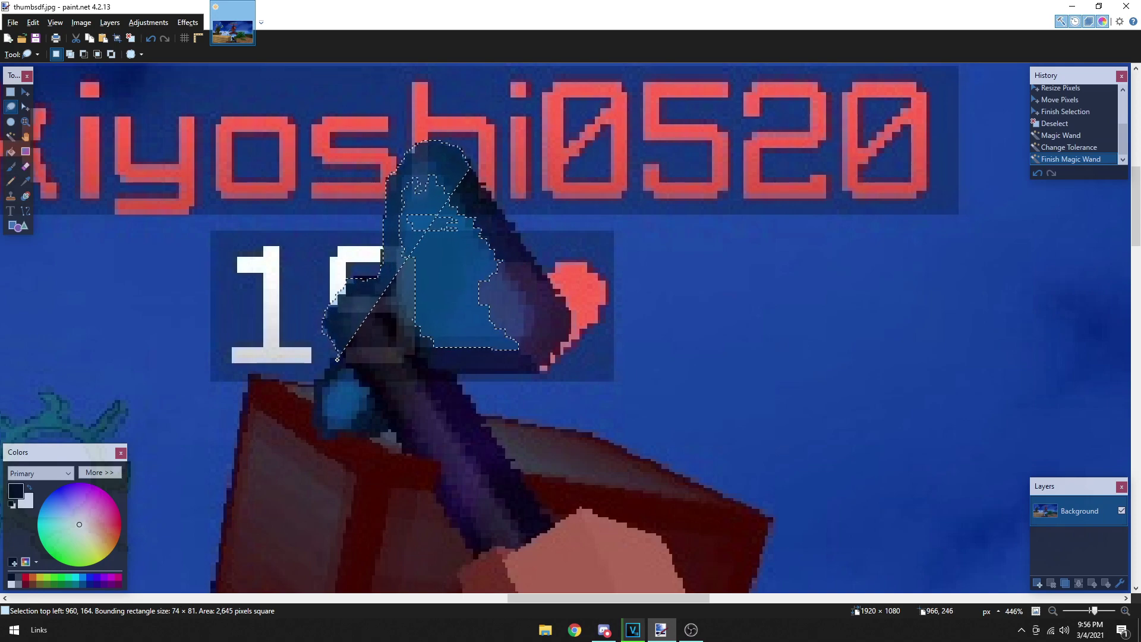
mouse_move(313, 391)
mouse_down()
mouse_move(330, 436)
mouse_move(389, 460)
mouse_move(483, 466)
mouse_move(490, 449)
mouse_move(460, 377)
mouse_move(540, 372)
mouse_move(570, 333)
mouse_move(562, 298)
mouse_up()
scroll(419, 298, down, 1)
scroll(419, 297, up, 4)
mouse_move(420, 297)
mouse_down()
mouse_move(363, 289)
mouse_move(357, 299)
mouse_move(379, 318)
mouse_move(346, 283)
mouse_move(373, 330)
mouse_move(320, 289)
mouse_move(359, 334)
mouse_move(340, 336)
mouse_move(334, 316)
mouse_move(315, 358)
mouse_move(288, 326)
mouse_move(300, 443)
mouse_move(281, 393)
mouse_move(287, 378)
mouse_move(279, 391)
mouse_move(307, 448)
mouse_move(305, 368)
mouse_move(321, 365)
mouse_move(286, 368)
mouse_up()
Step: Refine the selection with Rectangle Select along the pixel edge of the axe head beside the white health number
key(s)
scroll(247, 426, up, 3)
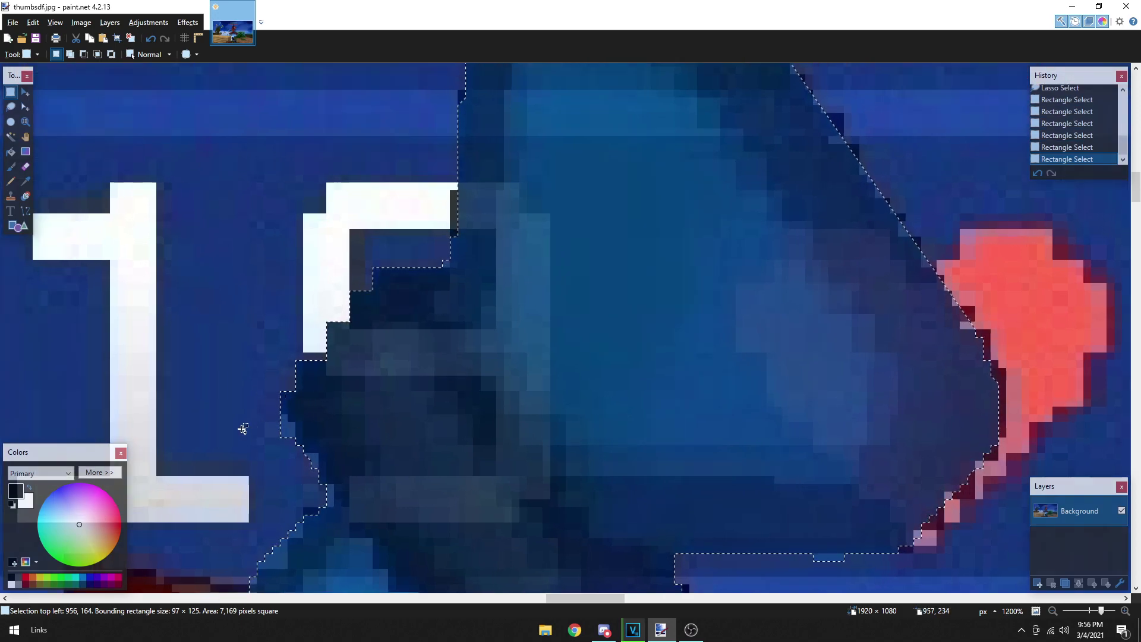
drag(324, 421, 301, 412)
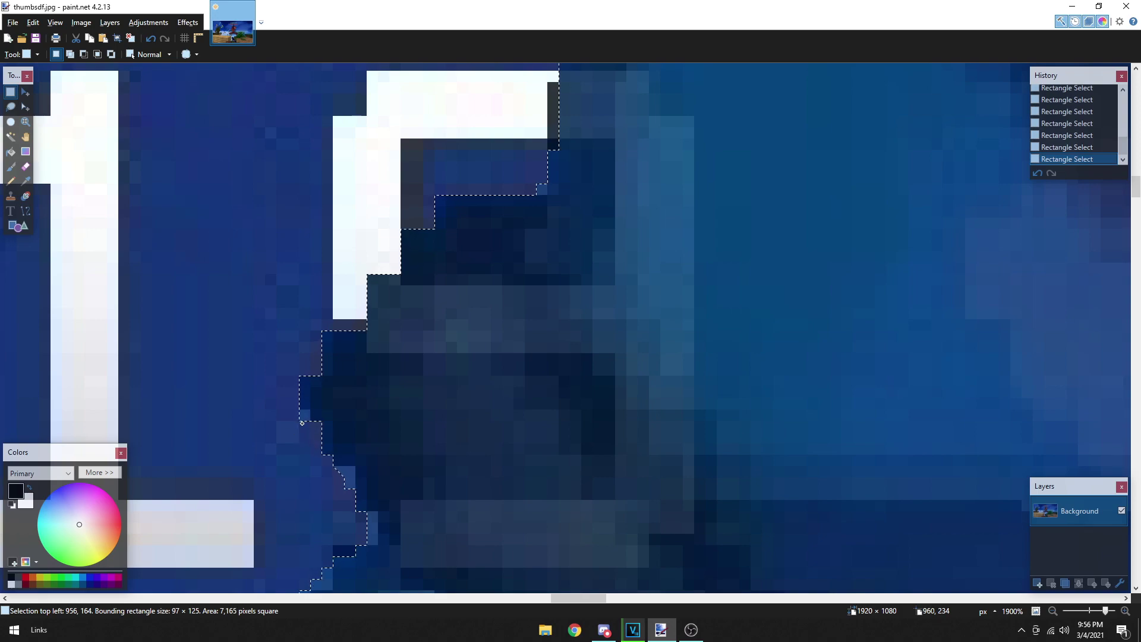
drag(350, 469, 313, 502)
scroll(313, 503, down, 3)
drag(377, 375, 265, 494)
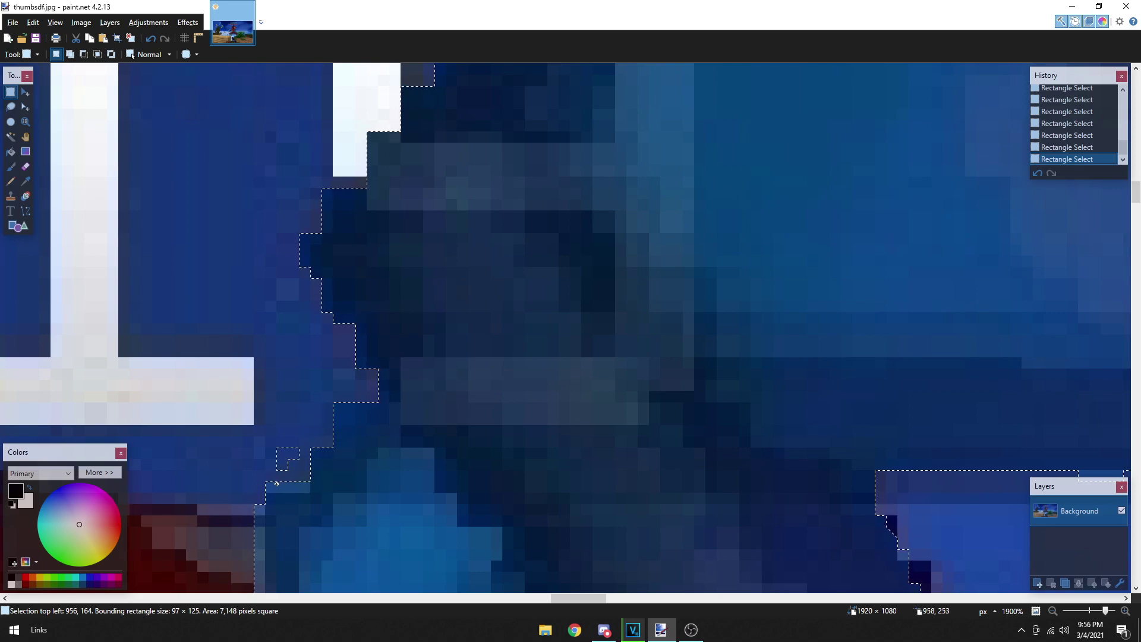
Step: Square up the selection edge around the small blue back part of the axe head above the red helmet
scroll(271, 368, down, 3)
drag(270, 367, 229, 499)
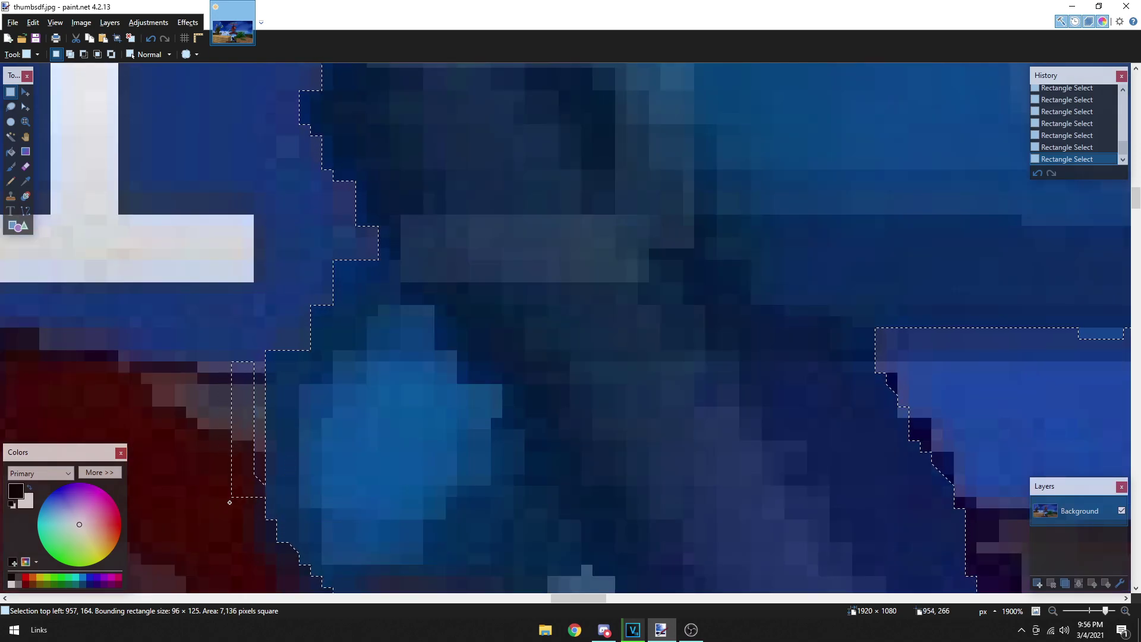
scroll(238, 481, down, 3)
drag(268, 387, 345, 470)
Step: Correct the selection along the axe handle's outer edge and the underside of the blade with Rectangle Select
scroll(368, 452, down, 2)
scroll(523, 476, down, 5)
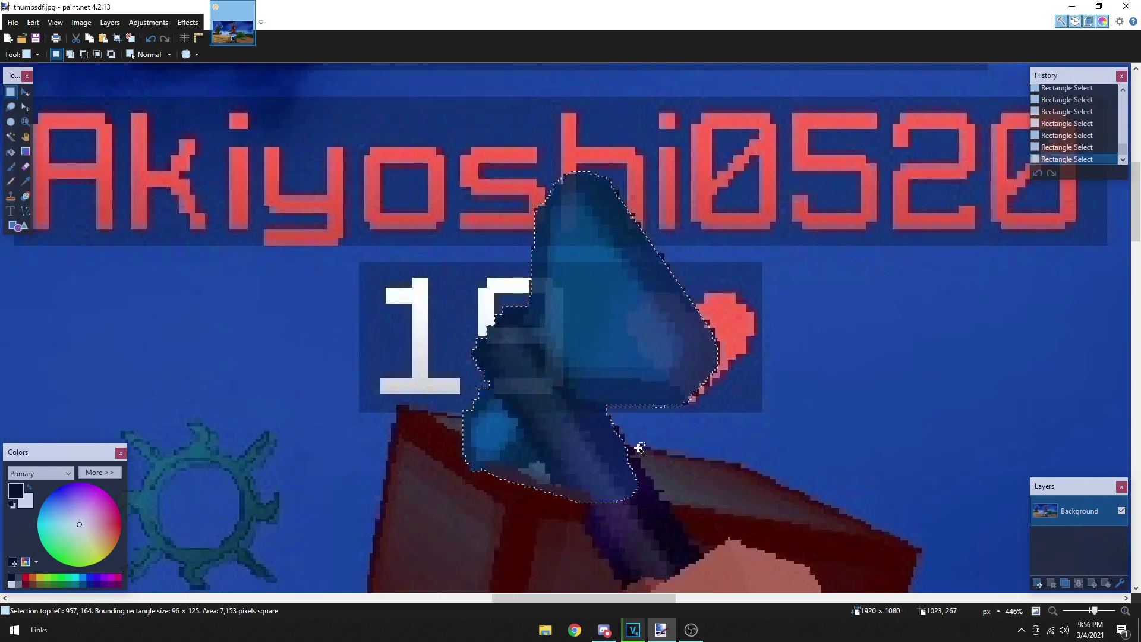
scroll(570, 452, up, 4)
drag(570, 365, 609, 413)
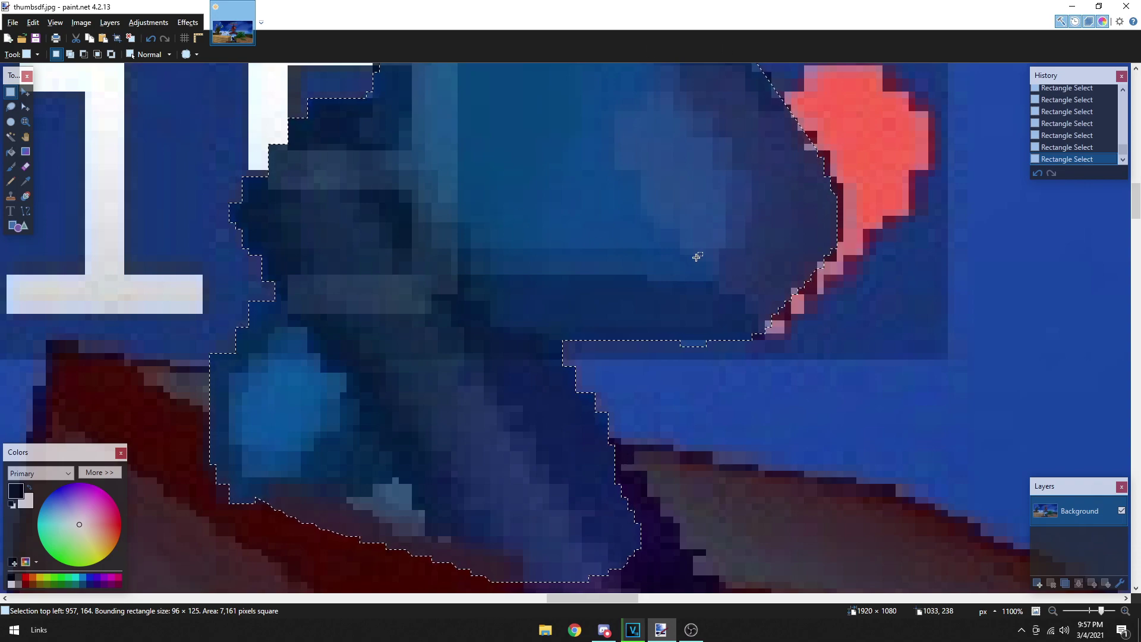
drag(706, 338, 666, 347)
Step: Trim the selection with Rectangle Select along the pixel edge of the axe blade beside the red heart
drag(797, 289, 823, 273)
scroll(815, 277, up, 5)
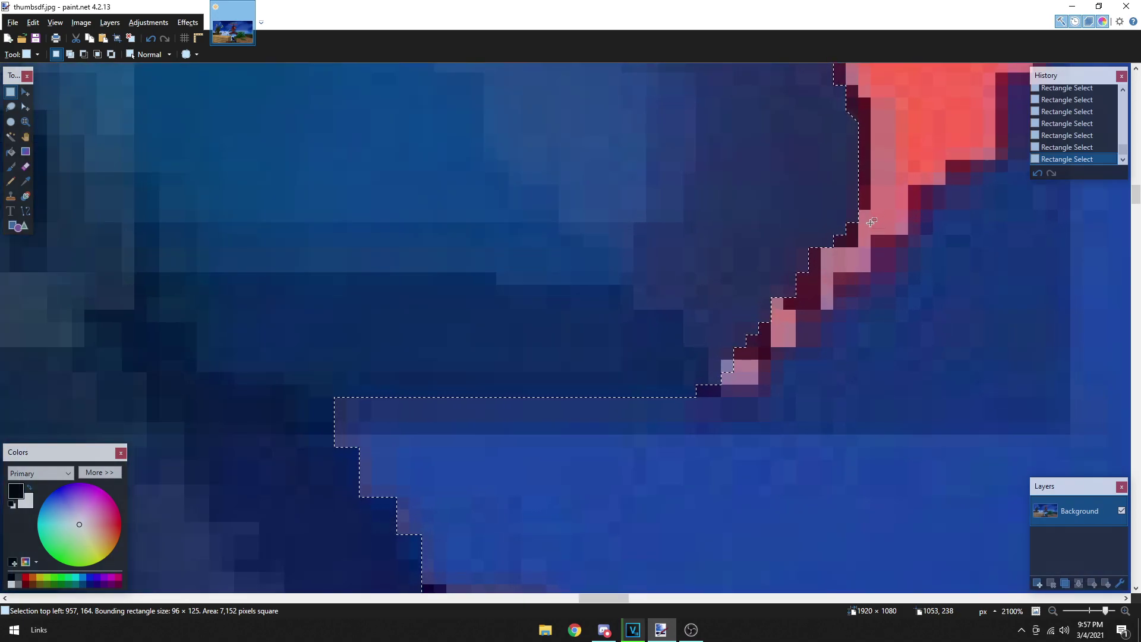
scroll(872, 221, up, 2)
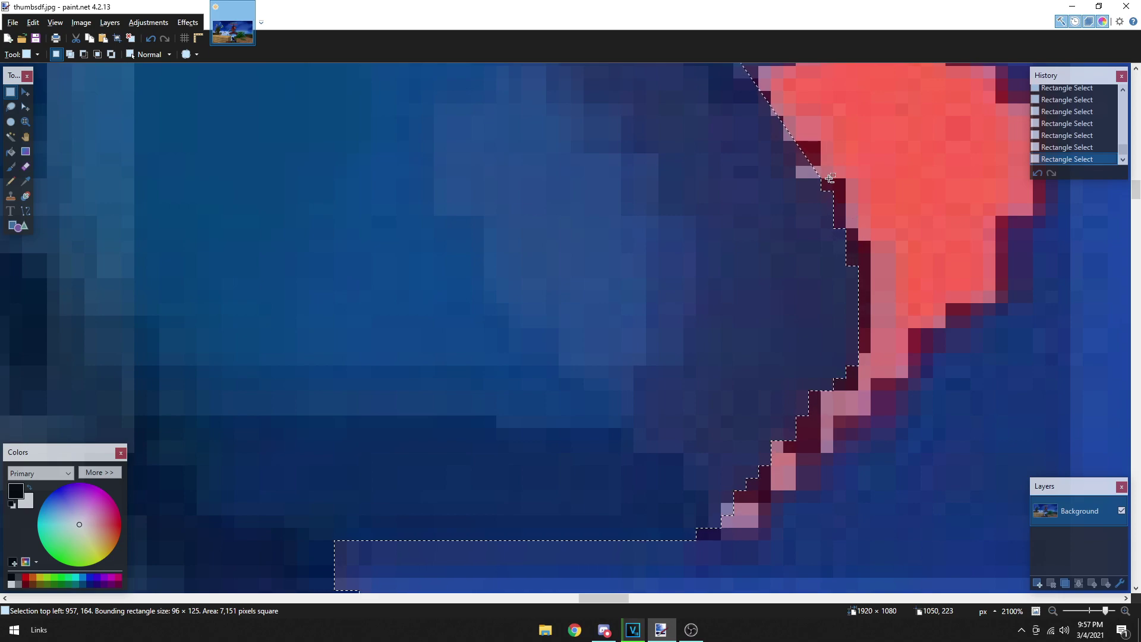
drag(812, 170, 827, 167)
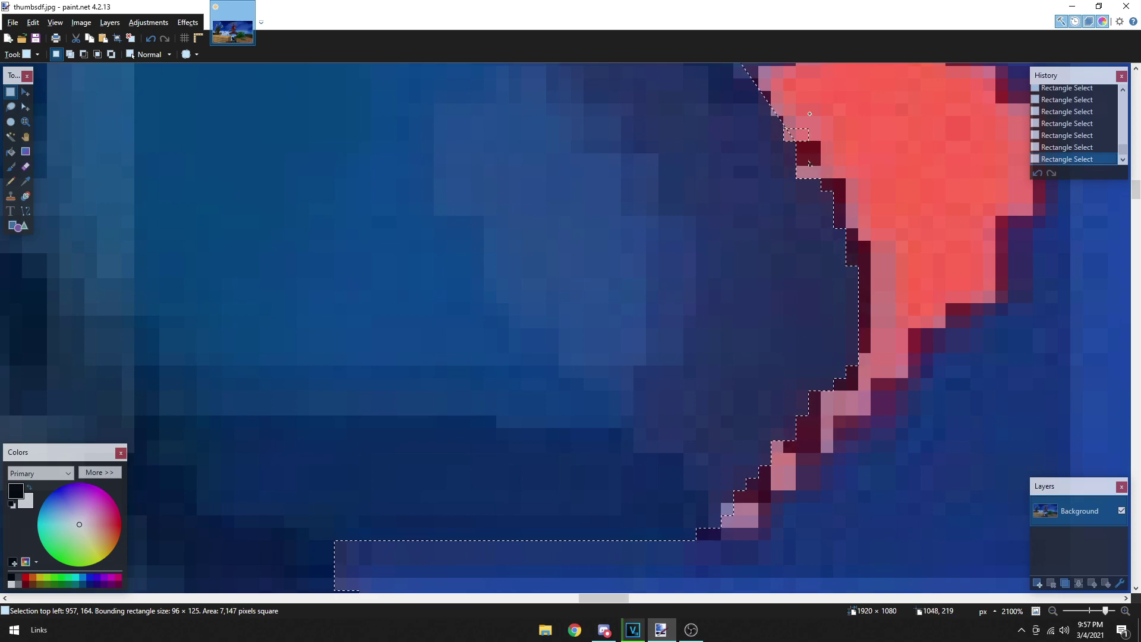
drag(804, 141, 805, 275)
scroll(805, 276, up, 1)
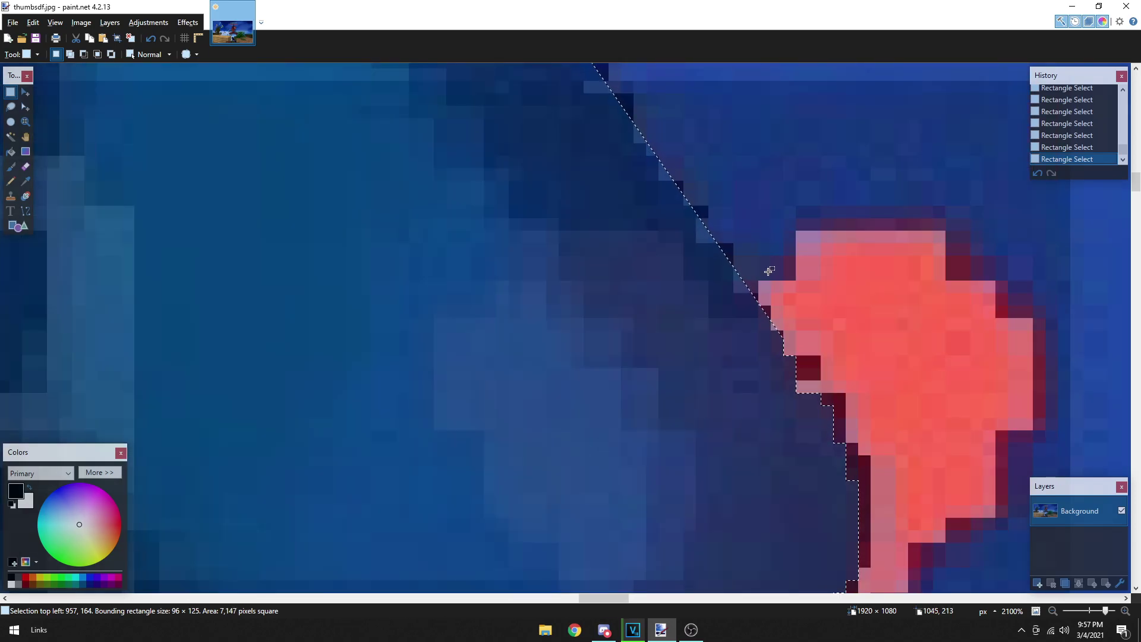
Step: Square up the slanted selection edge of the axe blade between the red heart and the name tag with Rectangle Select
scroll(741, 263, down, 4)
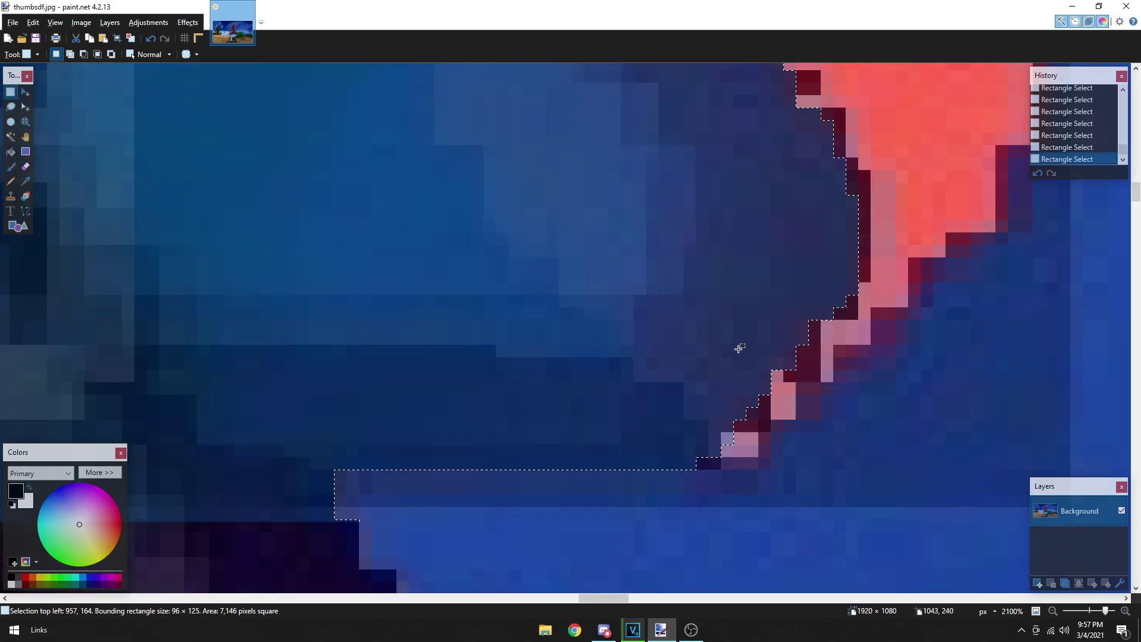
scroll(205, 394, down, 4)
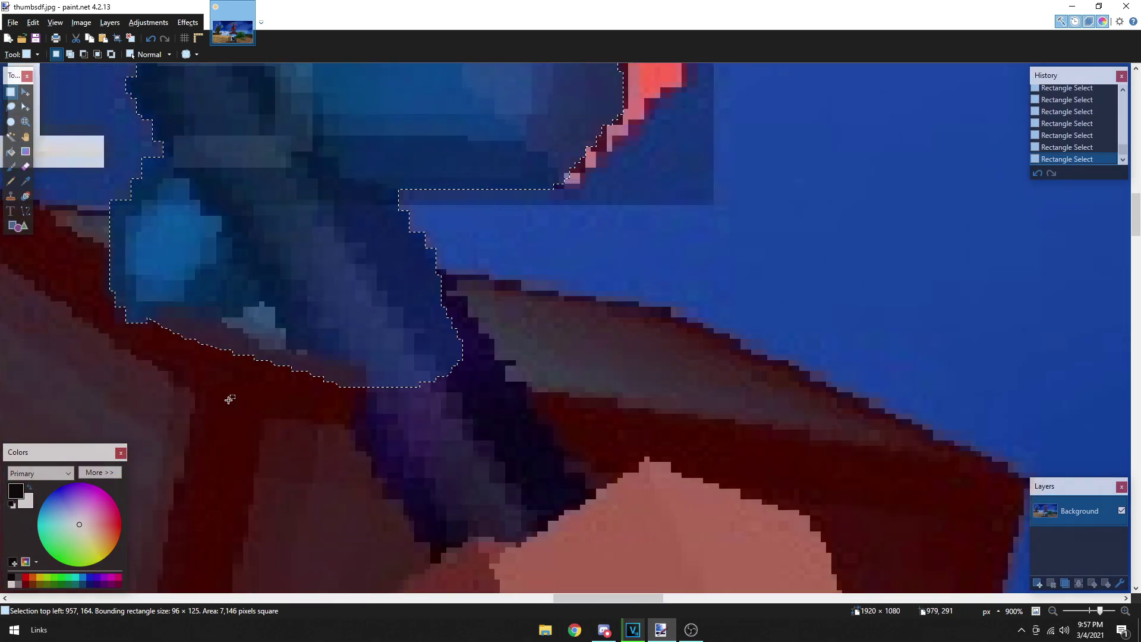
scroll(280, 401, left, 2)
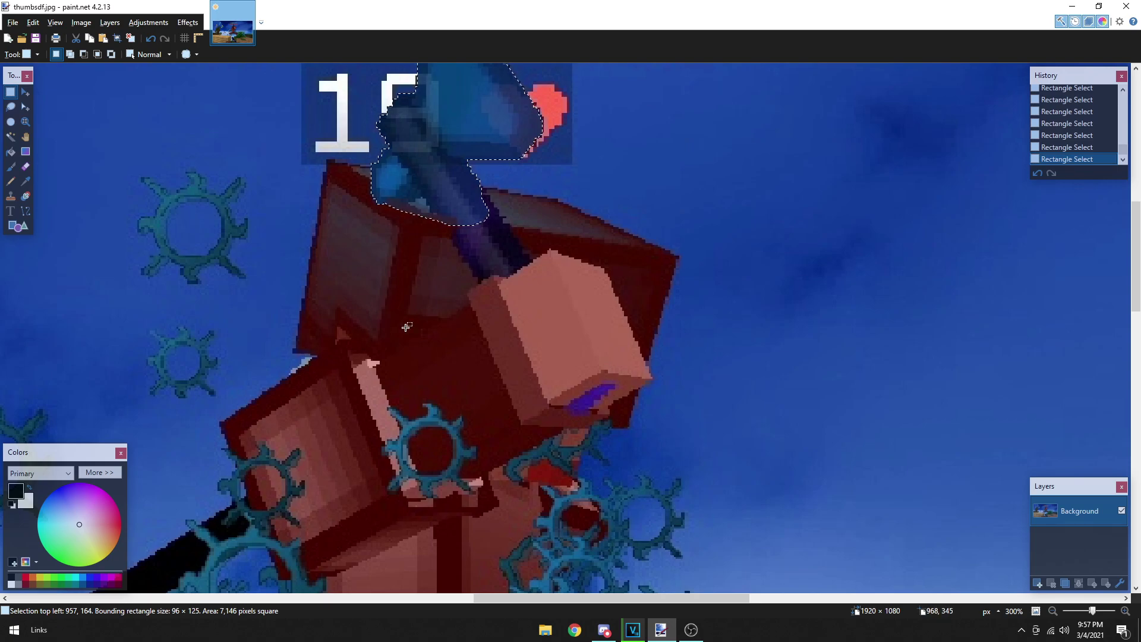
scroll(376, 318, up, 3)
scroll(311, 470, up, 3)
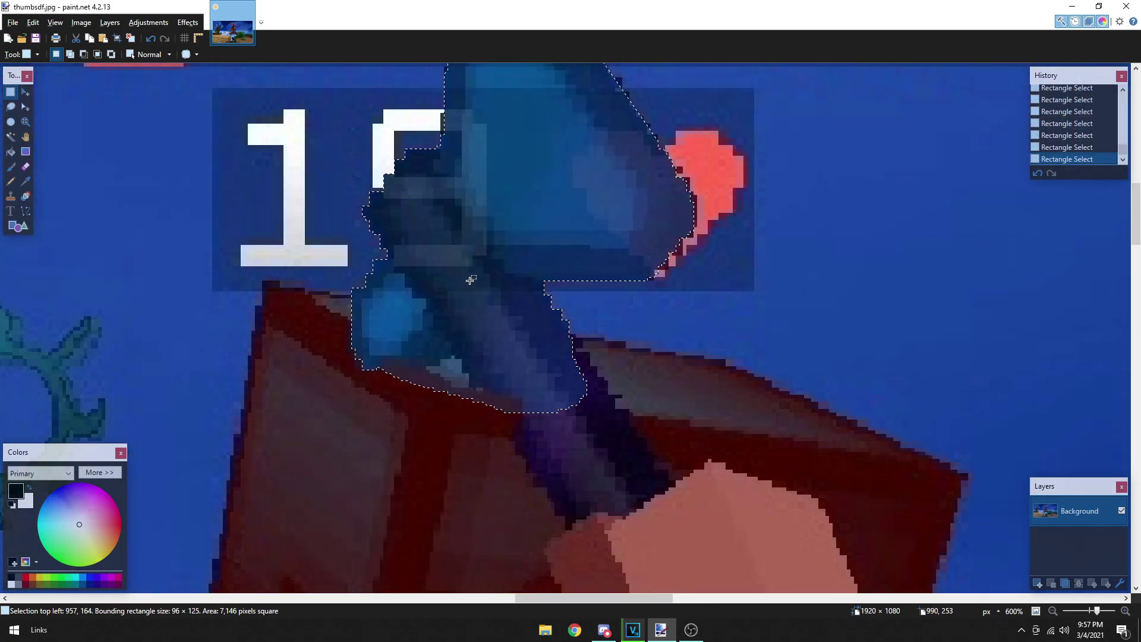
scroll(468, 291, up, 3)
scroll(600, 263, up, 4)
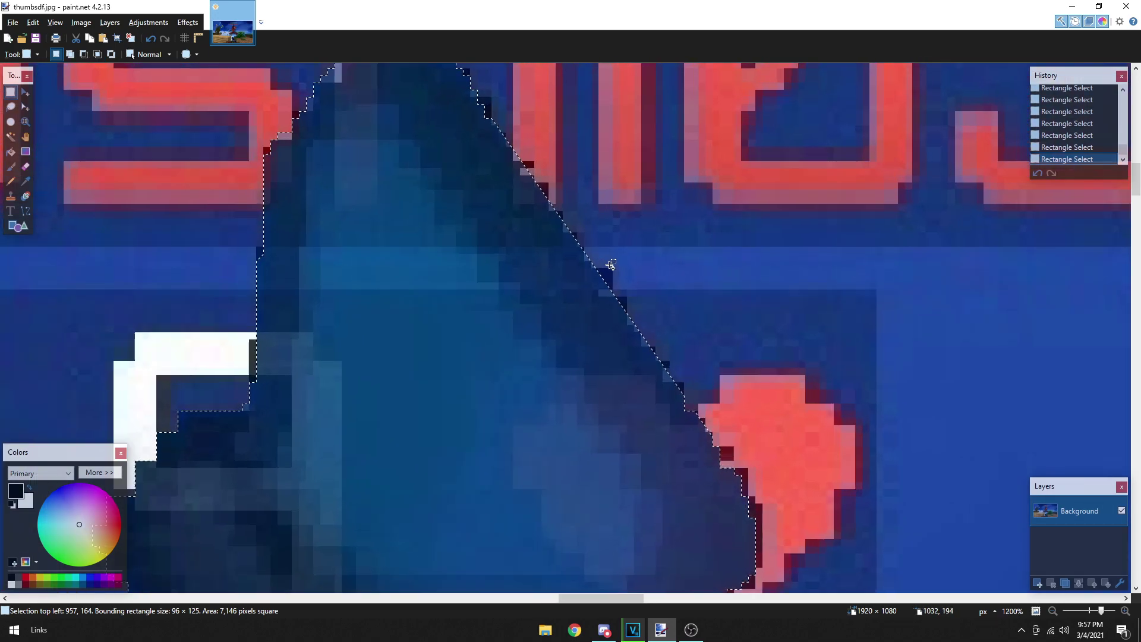
scroll(625, 369, up, 2)
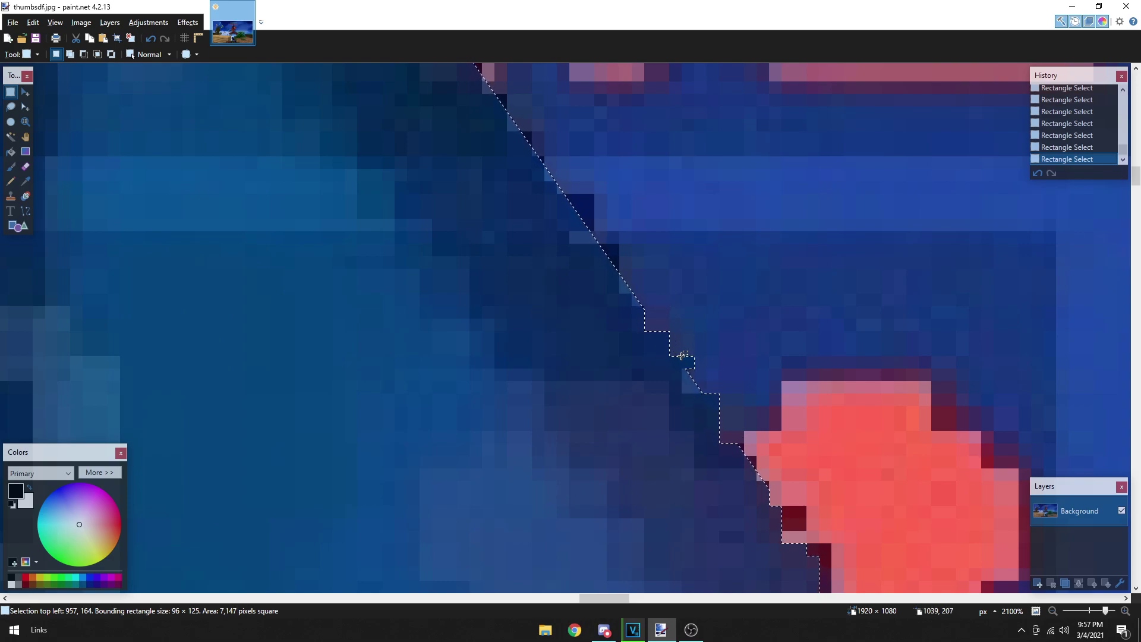
drag(622, 297, 629, 303)
drag(591, 237, 571, 202)
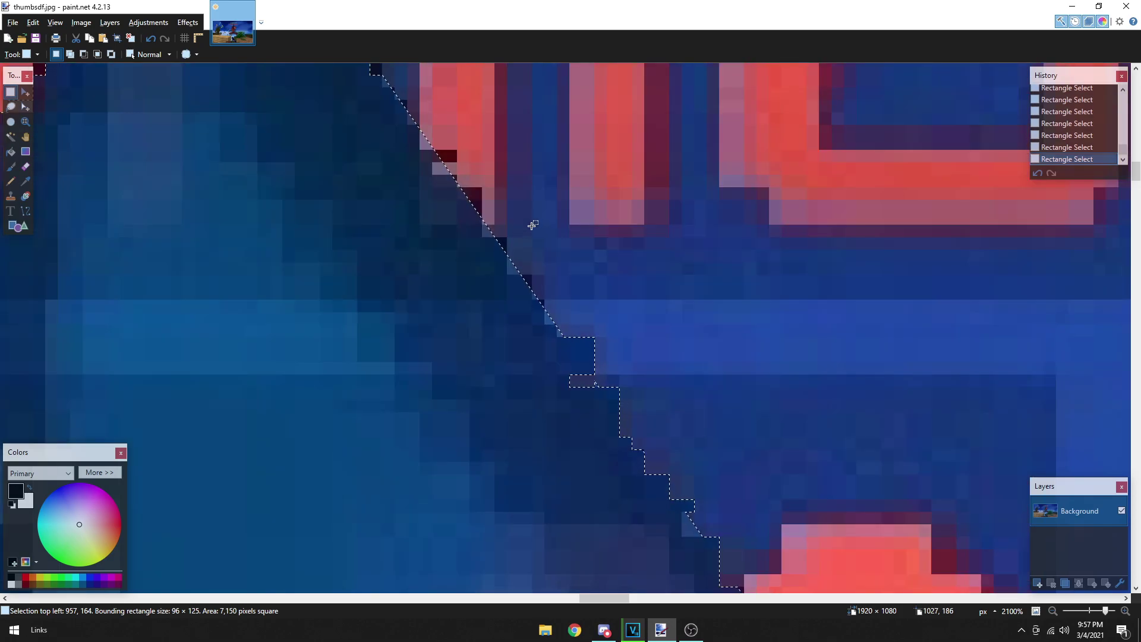
scroll(530, 224, up, 2)
drag(538, 310, 527, 267)
Step: Correct the selection with Rectangle Select around the rounded tip of the axe blade in front of the red name text
scroll(517, 279, up, 1)
scroll(518, 267, left, 2)
scroll(517, 267, up, 1)
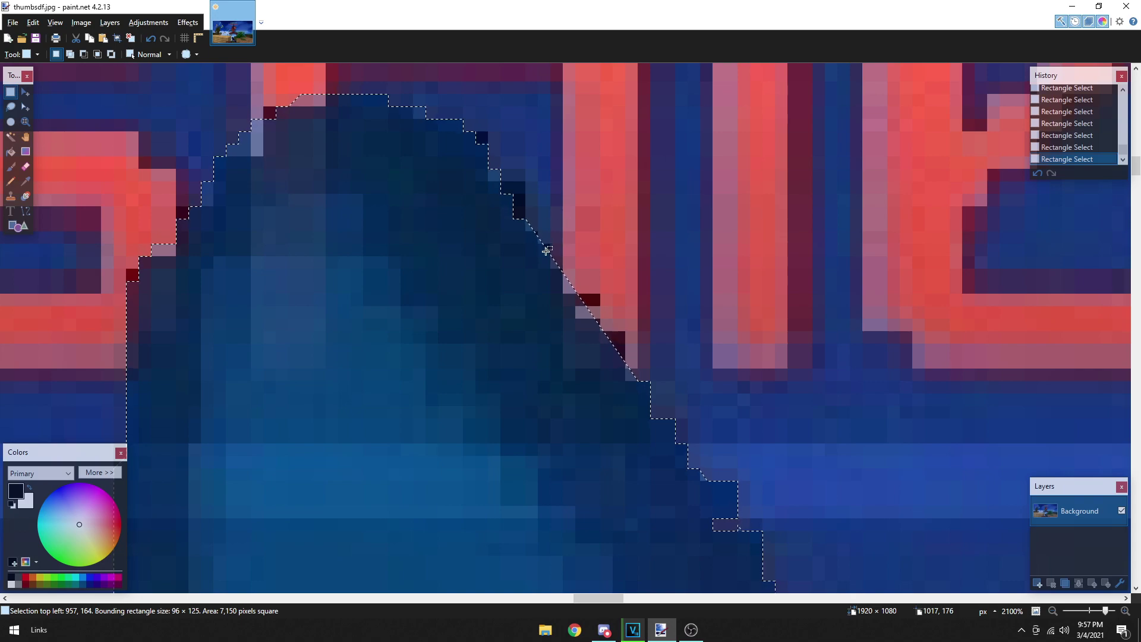
drag(521, 191, 485, 236)
drag(478, 134, 485, 140)
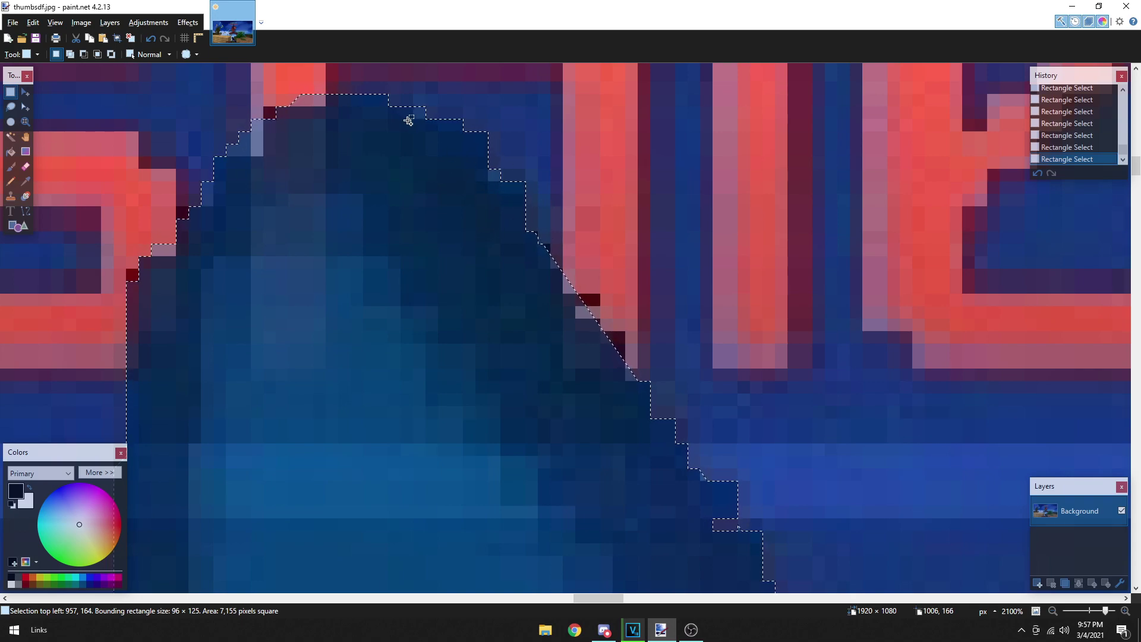
scroll(698, 396, down, 3)
scroll(597, 363, up, 4)
drag(540, 298, 596, 360)
scroll(652, 308, down, 6)
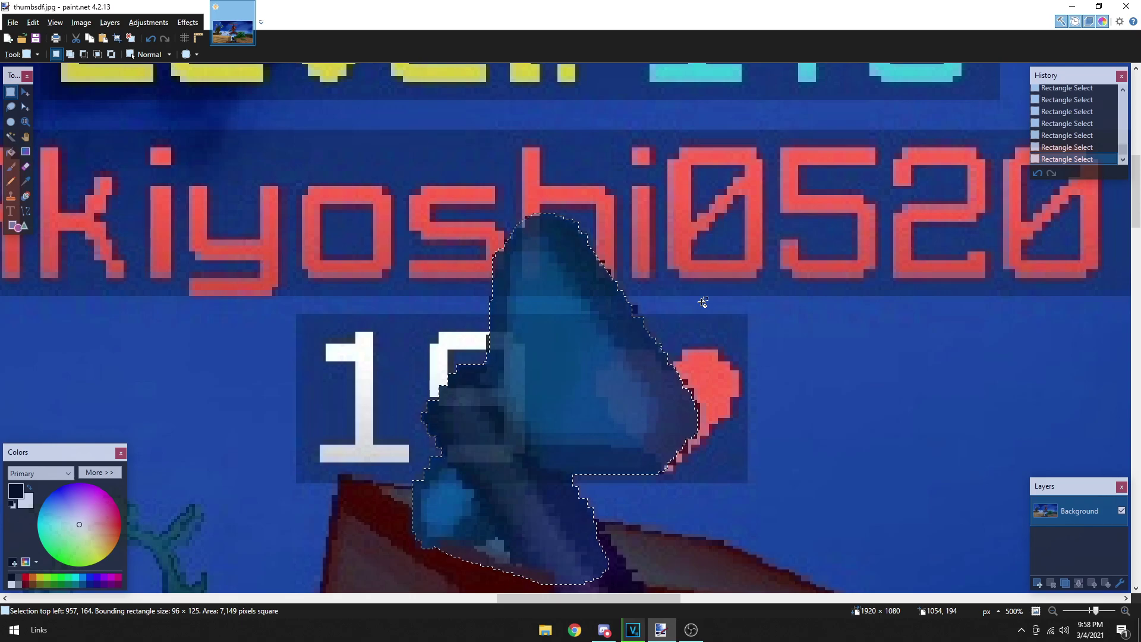
Step: Add the red-armored player to the selection with the Magic Wand from the helmet's side, setting the tolerance to 33%
scroll(701, 301, down, 4)
scroll(617, 287, right, 8)
key(shift+s)
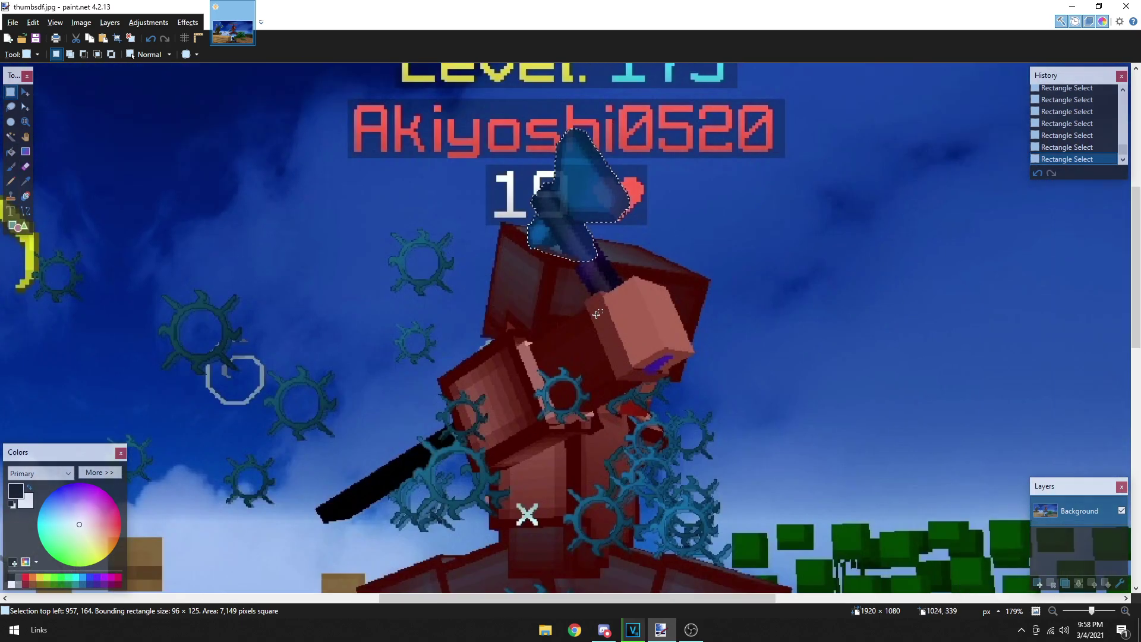
scroll(420, 288, left, 2)
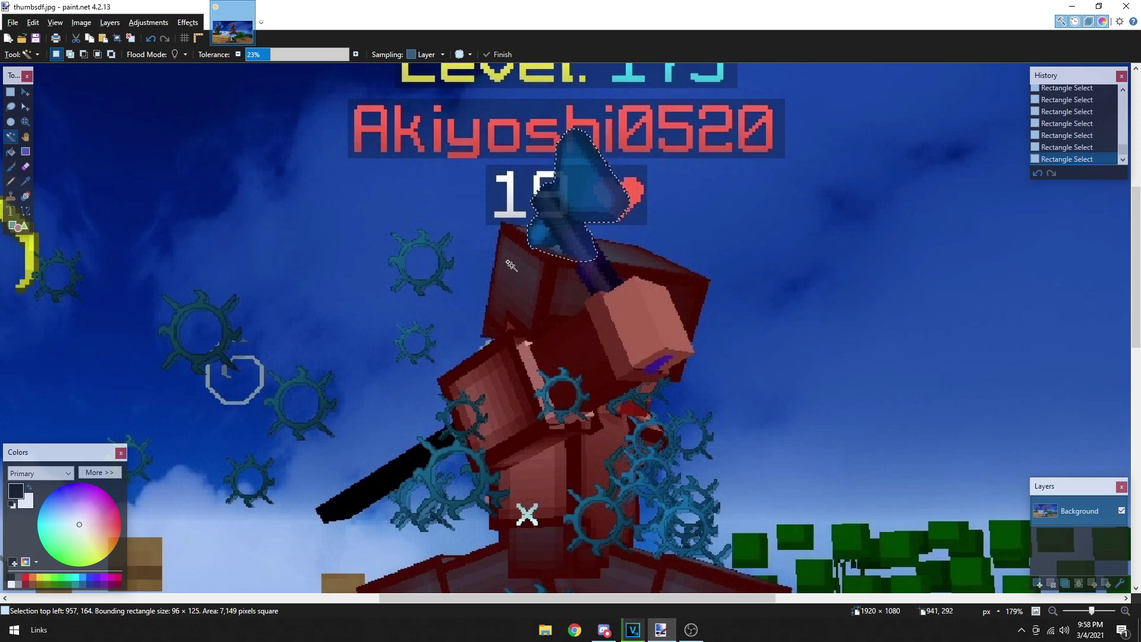
ctrl+click(517, 278)
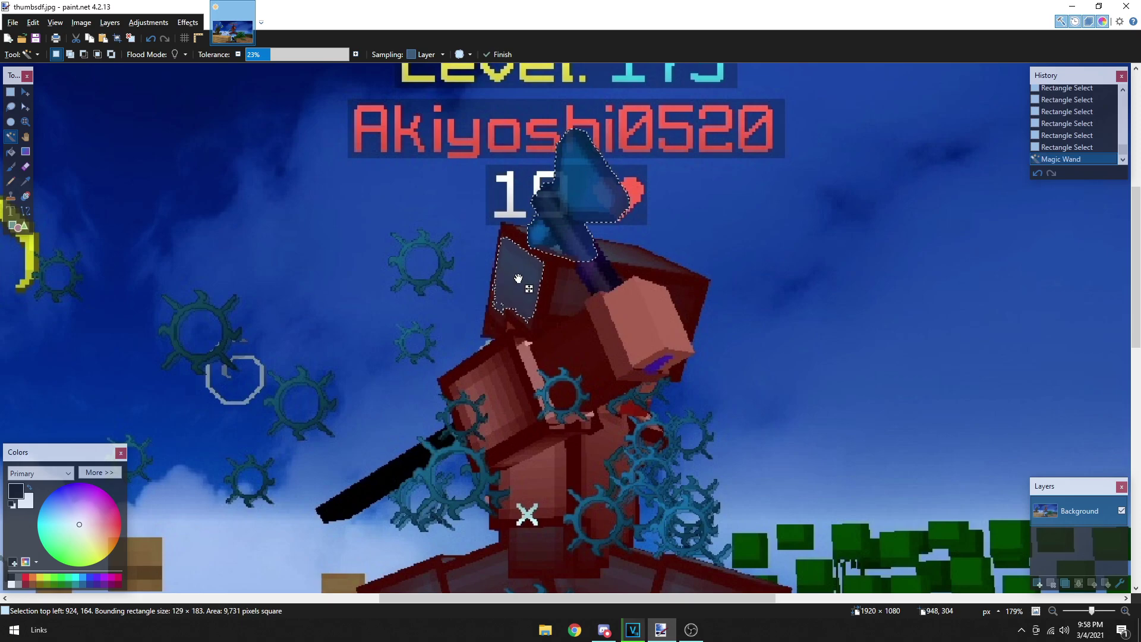
click(279, 55)
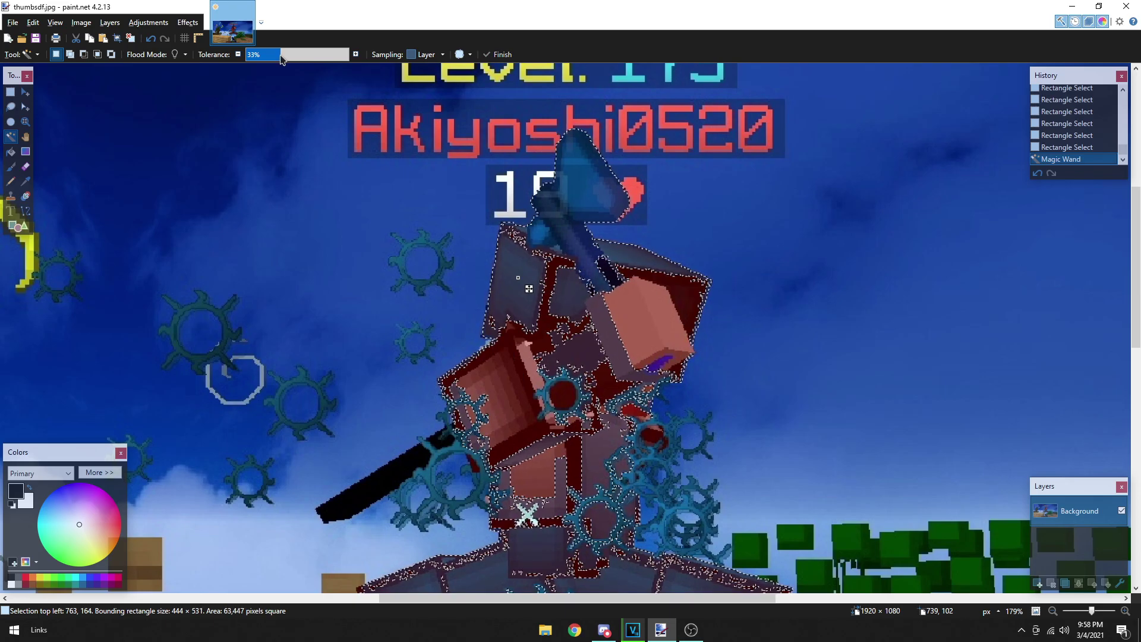
scroll(401, 464, down, 3)
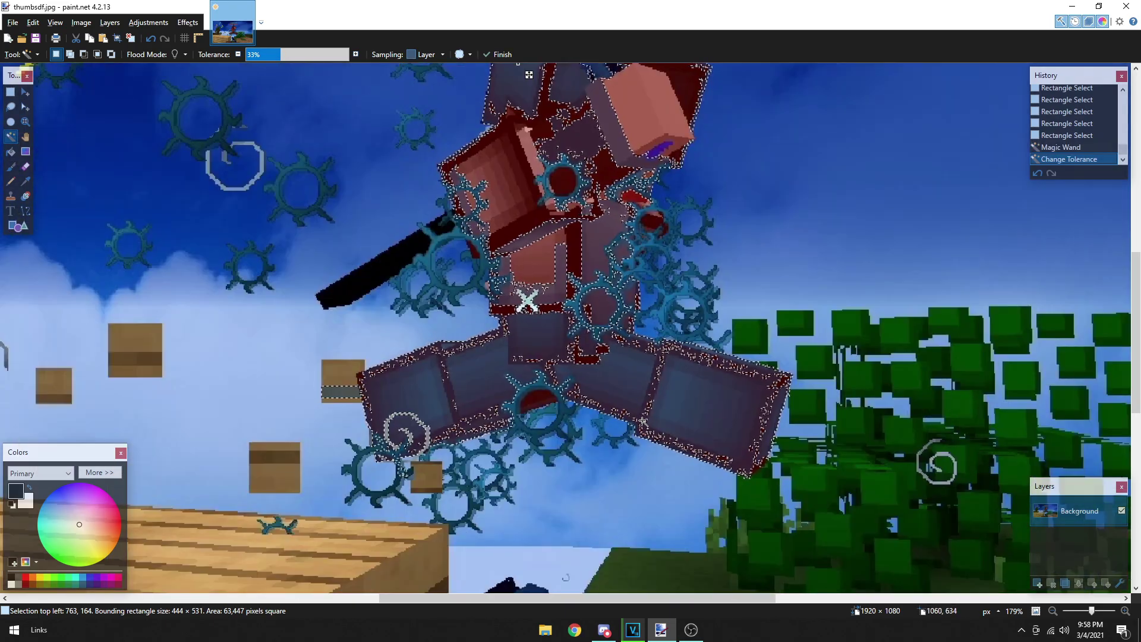
Step: Remove the stray selected particle bits near the small wooden block below the player's foot with Lasso Select
scroll(401, 464, up, 7)
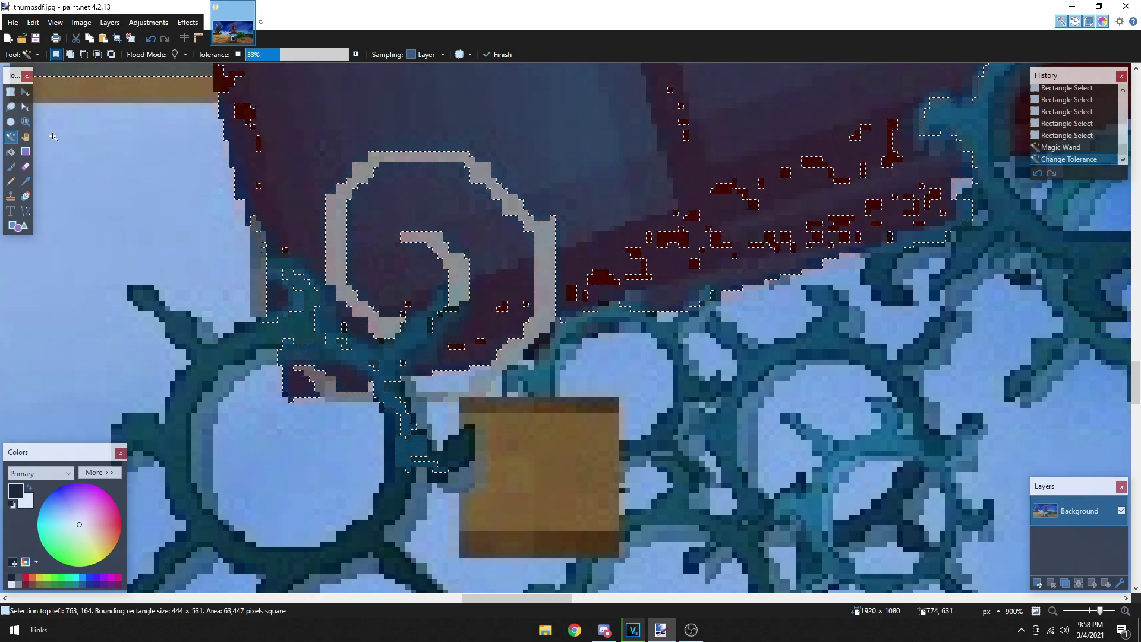
click(10, 106)
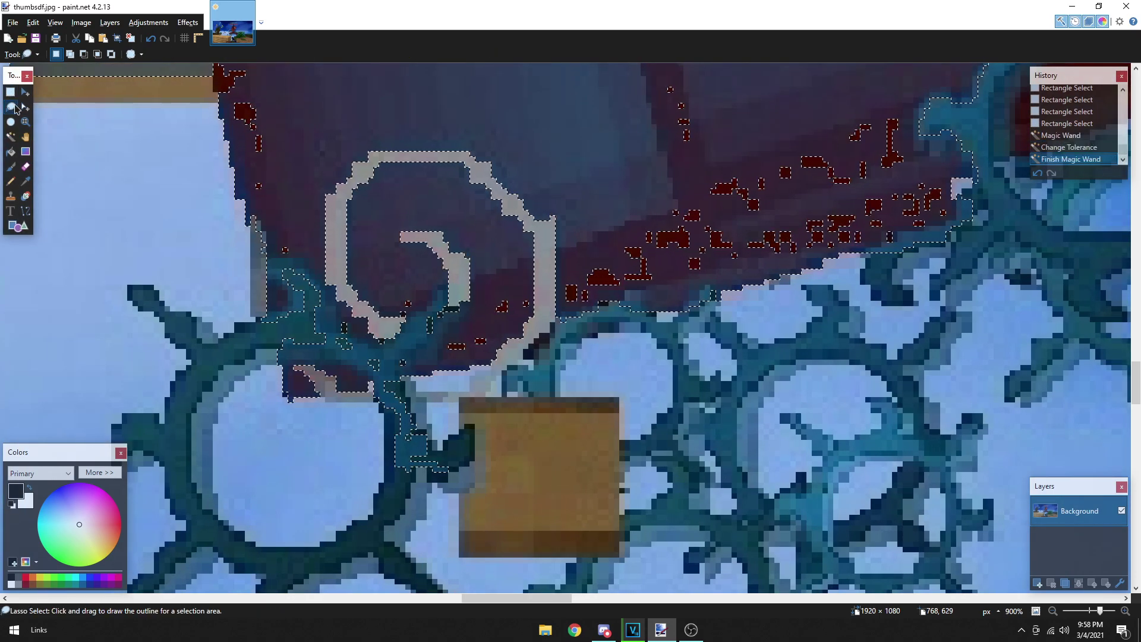
mouse_move(437, 375)
mouse_down()
mouse_move(366, 394)
mouse_move(458, 483)
mouse_up()
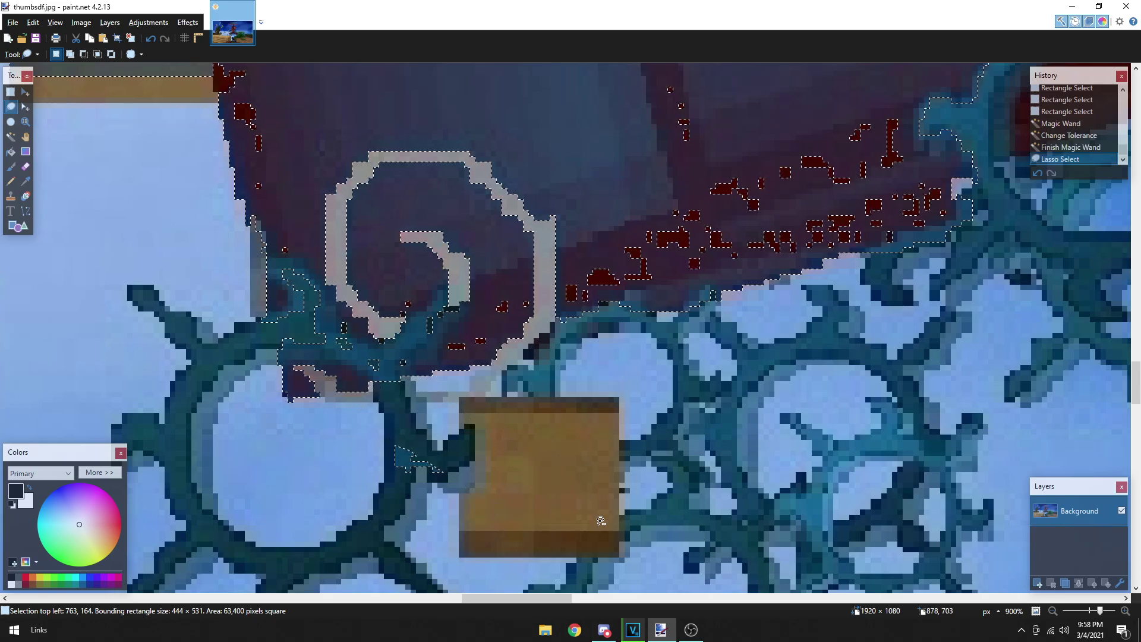
scroll(636, 446, down, 3)
scroll(725, 424, down, 3)
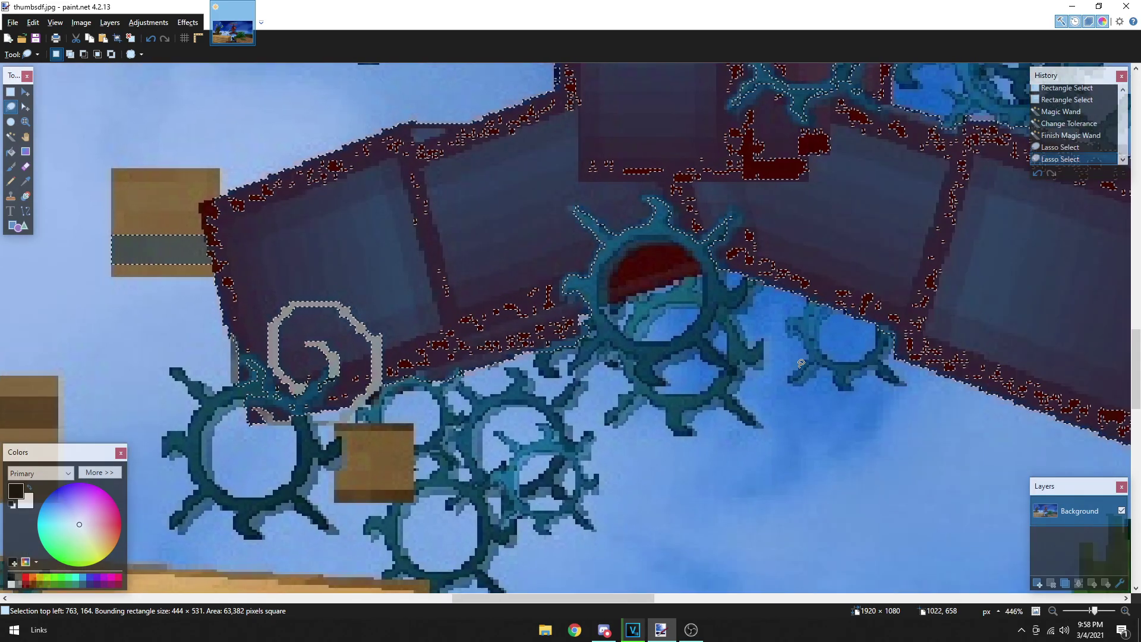
Step: Add the unselected patches of the player's torso beside the large blue particle with Rectangle Select
scroll(802, 368, up, 5)
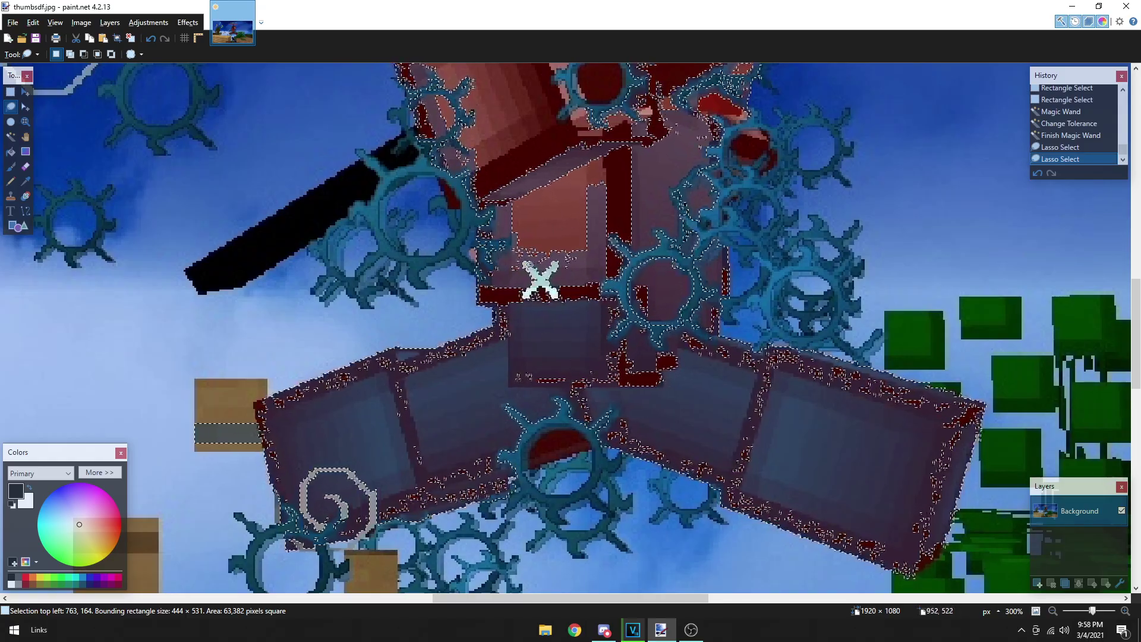
scroll(487, 238, up, 3)
key(shift+s)
drag(474, 185, 470, 367)
drag(484, 314, 619, 75)
scroll(619, 76, down, 3)
scroll(606, 118, up, 2)
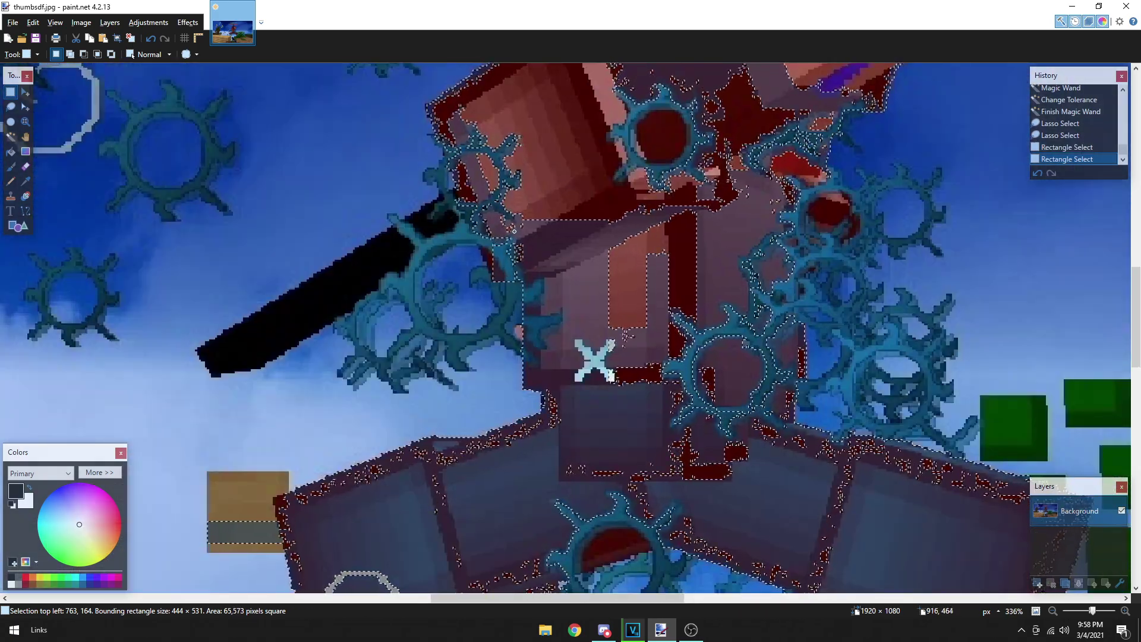
drag(495, 278, 535, 260)
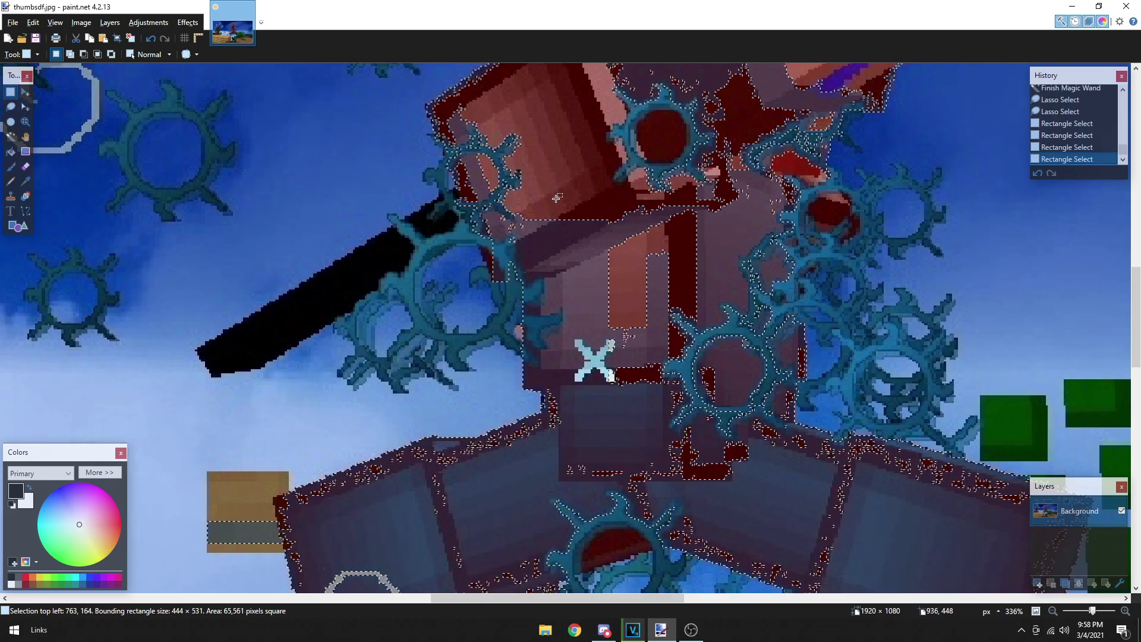
Step: Add the player's shoulder armor and the long black item to the selection with the Magic Wand
key(s)
key(s)
key(s)
ctrl+click(558, 173)
ctrl+click(316, 303)
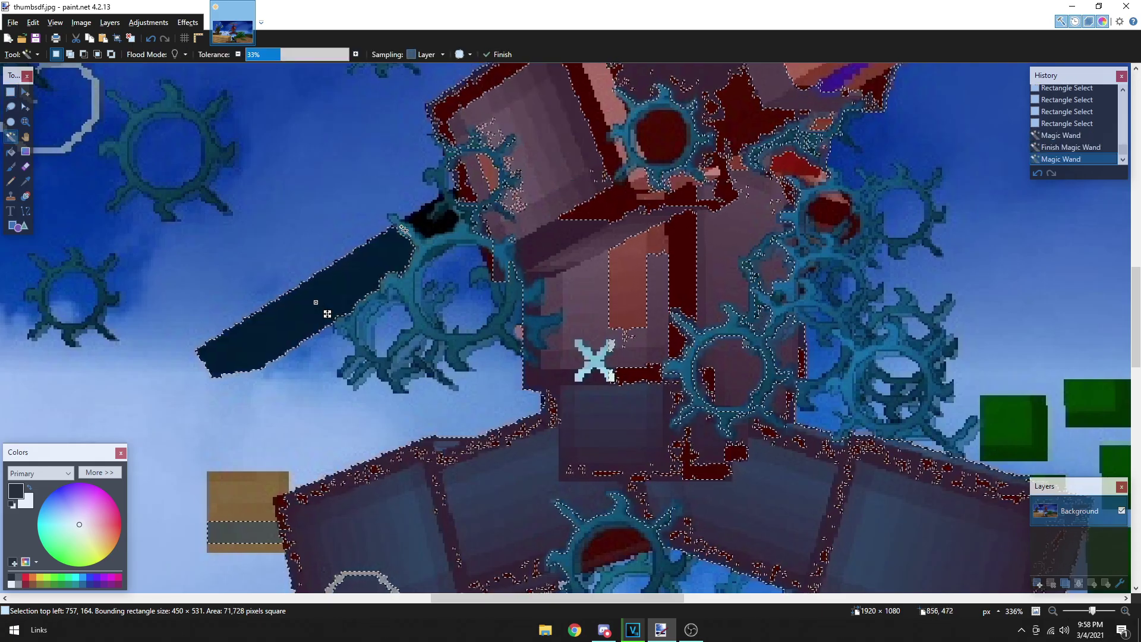
ctrl+click(405, 224)
Step: Fill the selection gaps with Lasso Select where the black item meets the shoulder and torso behind the blue particles
key(s)
key(s)
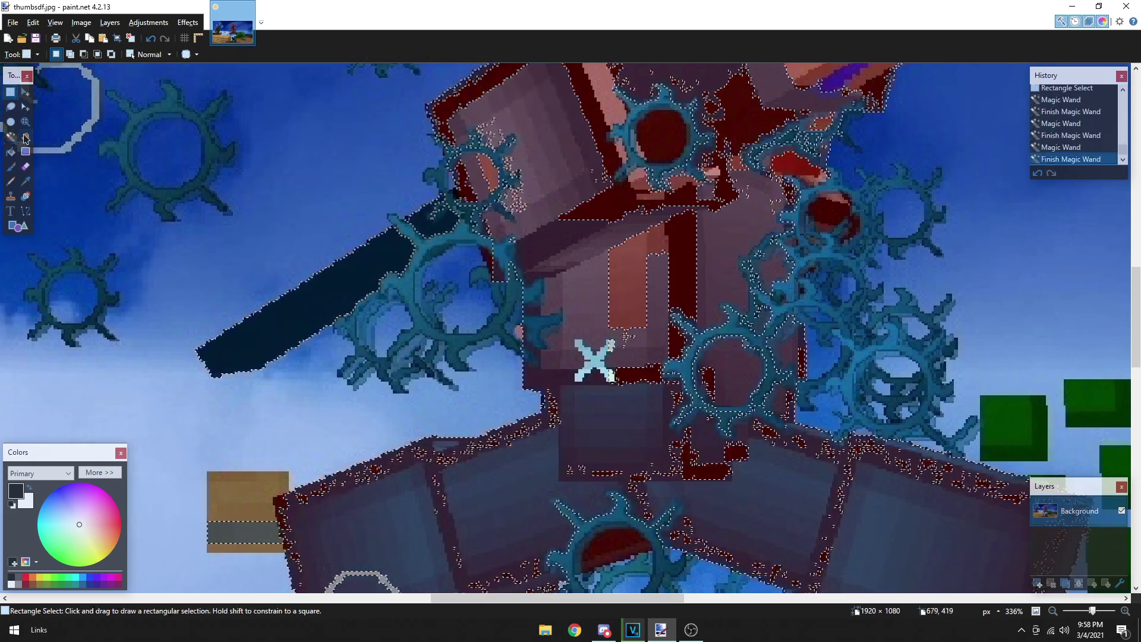
scroll(466, 249, up, 4)
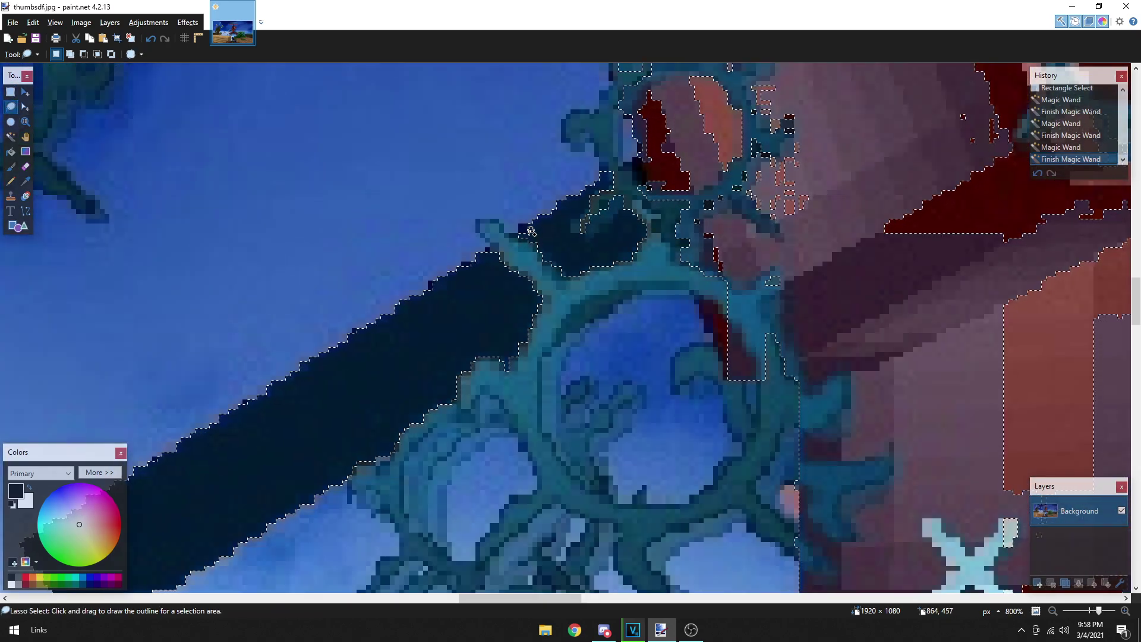
mouse_move(497, 245)
mouse_down()
mouse_move(484, 287)
mouse_move(517, 321)
mouse_move(535, 255)
mouse_move(598, 277)
mouse_move(635, 250)
mouse_move(645, 220)
mouse_up()
mouse_move(604, 177)
mouse_down()
mouse_move(709, 126)
mouse_move(753, 190)
mouse_move(707, 273)
mouse_up()
drag(601, 310, 589, 188)
scroll(706, 225, down, 3)
mouse_move(706, 226)
mouse_down()
mouse_move(688, 195)
mouse_move(676, 197)
mouse_move(646, 117)
mouse_move(704, 79)
mouse_move(812, 101)
mouse_move(925, 162)
mouse_move(956, 254)
mouse_move(937, 351)
mouse_move(891, 365)
mouse_move(727, 309)
mouse_up()
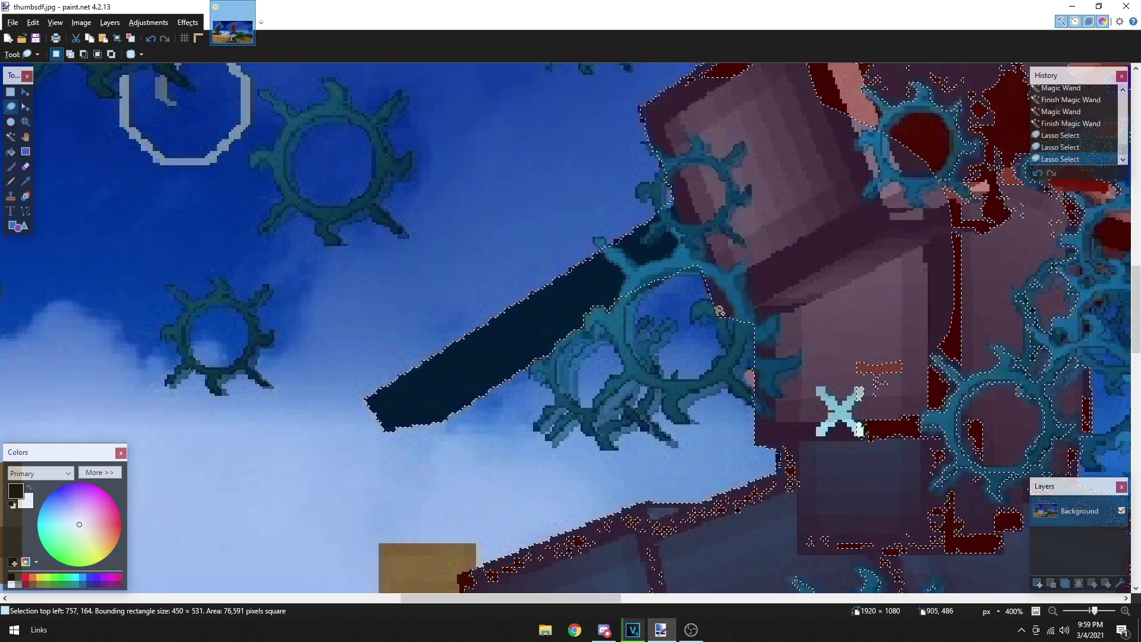
Step: Fill the selection over the helmet and upper body with Lasso Select, undoing one stray outline and including the helmet's outer corner
scroll(809, 216, down, 3)
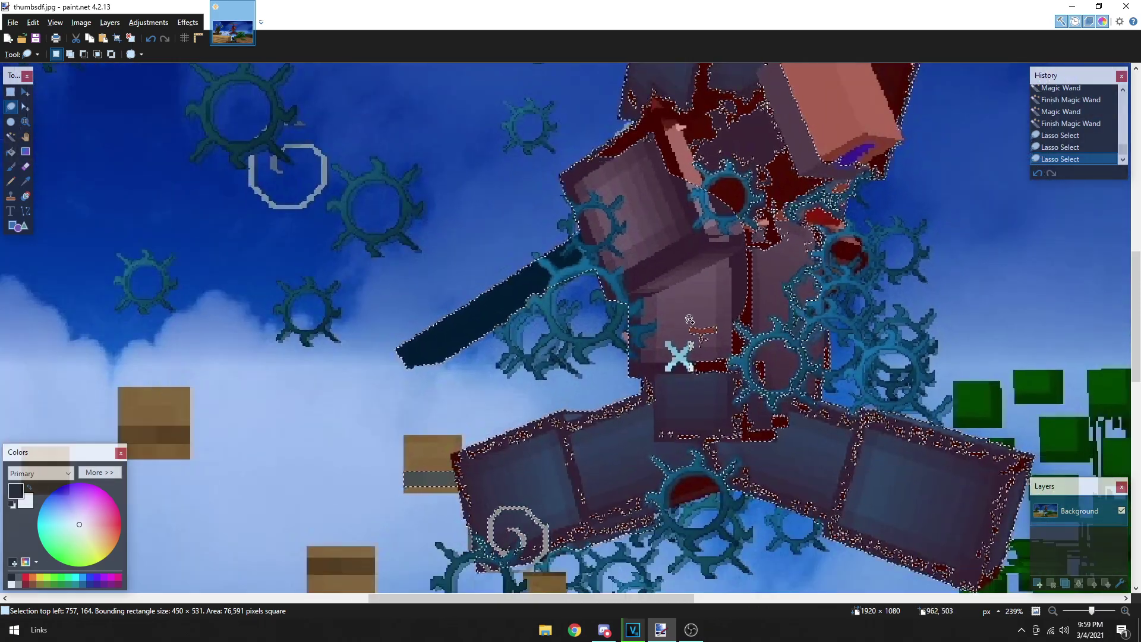
scroll(742, 270, up, 2)
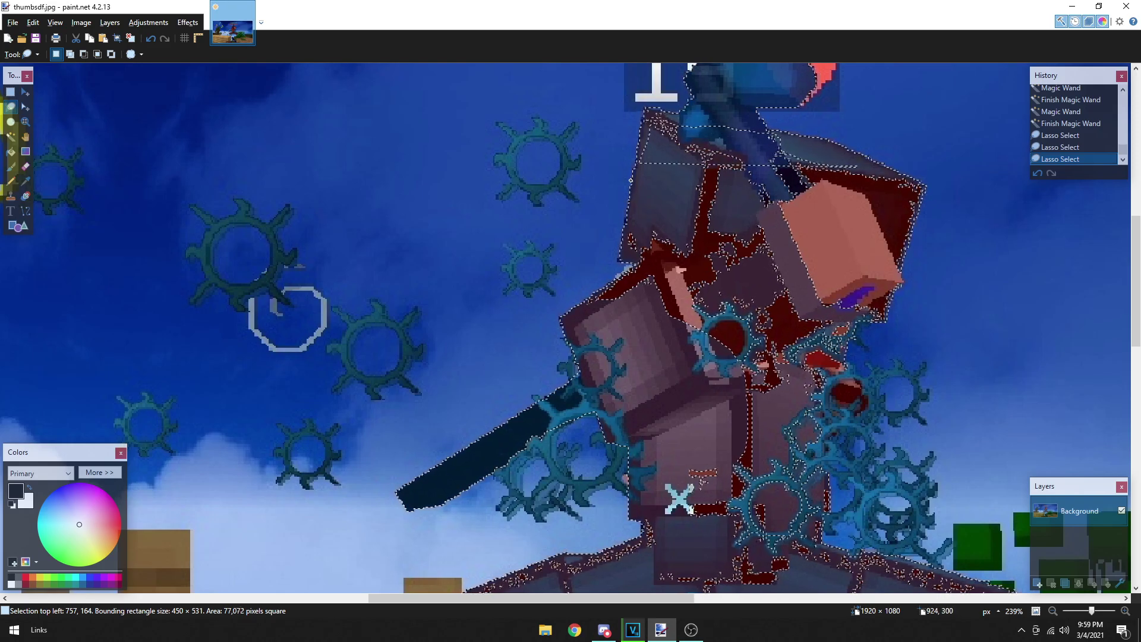
key(ctrl+z)
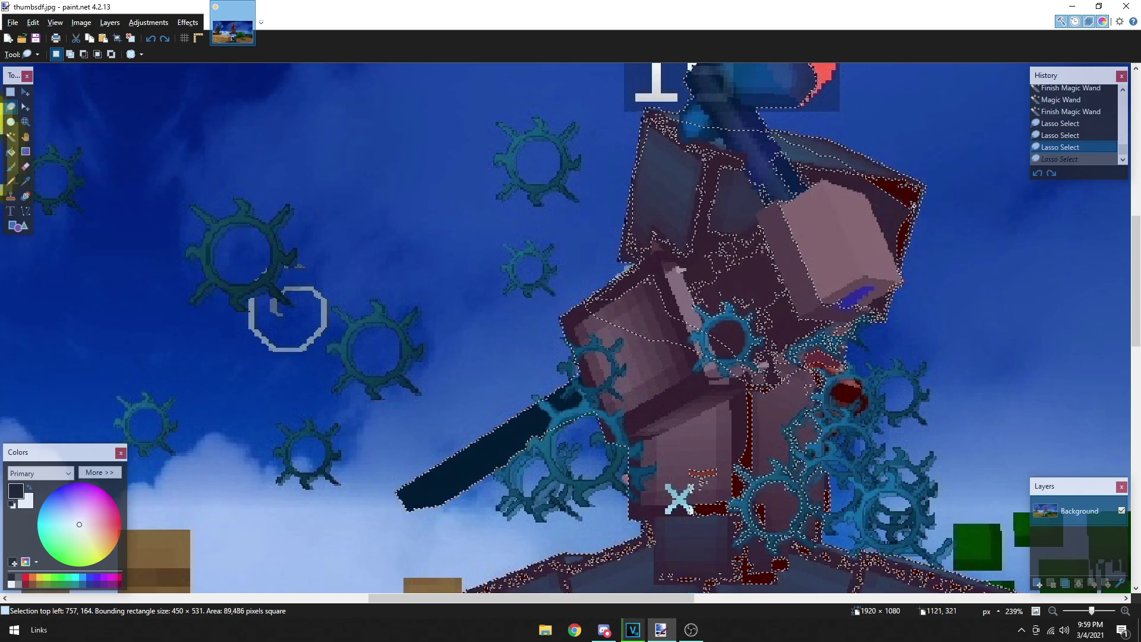
drag(918, 192, 913, 181)
Step: Fill the small selection holes in the notch between the helmet and the shoulder armor with Lasso Select
scroll(640, 268, up, 5)
scroll(612, 246, up, 3)
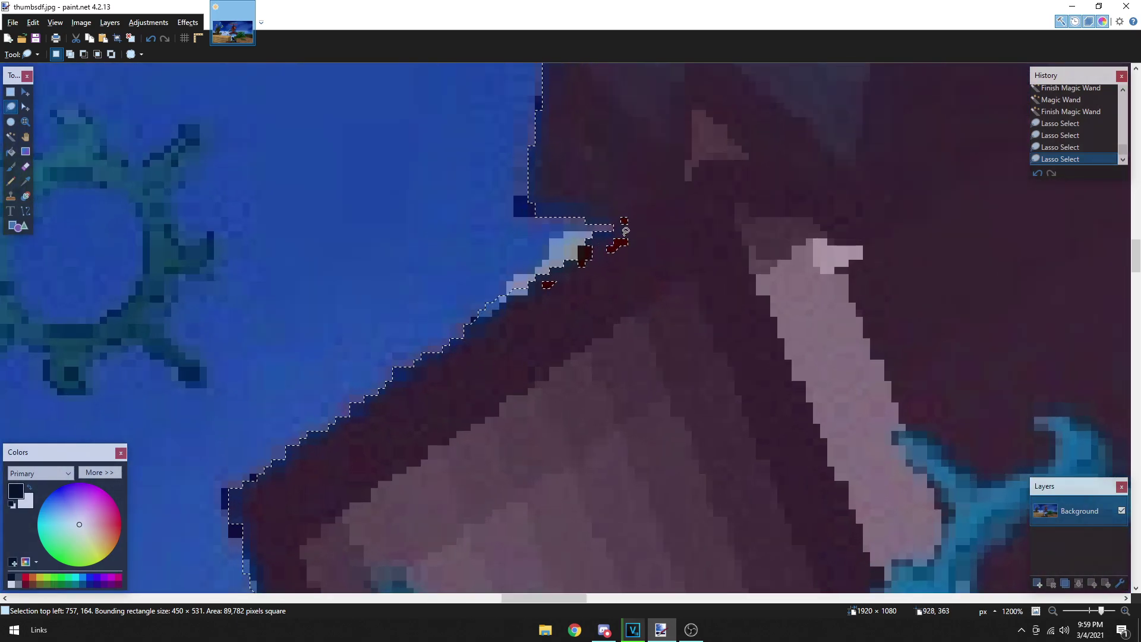
mouse_move(562, 244)
mouse_down()
mouse_move(512, 287)
mouse_move(497, 327)
mouse_move(693, 350)
mouse_move(800, 232)
mouse_up()
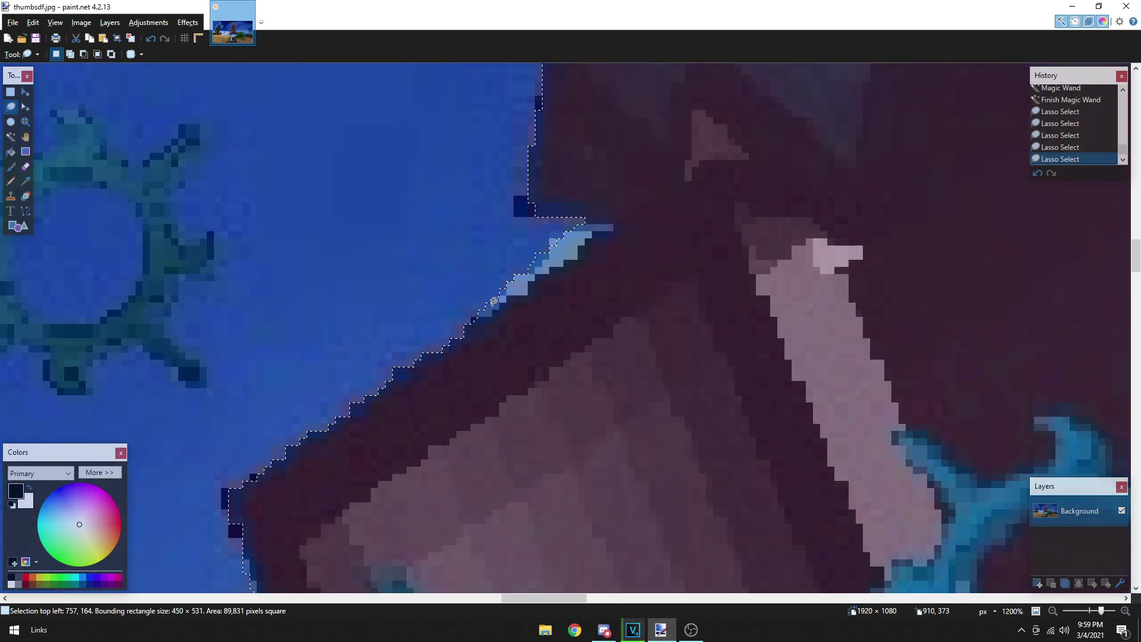
Step: Trim the selection in the helmet-shoulder notch with Lasso Select, and fill the holes at the helmet's upper corner with Rectangle Select
mouse_move(615, 233)
mouse_down()
mouse_move(592, 235)
mouse_move(493, 306)
mouse_move(561, 289)
mouse_up()
mouse_move(591, 226)
mouse_down()
mouse_move(524, 280)
mouse_move(571, 235)
mouse_up()
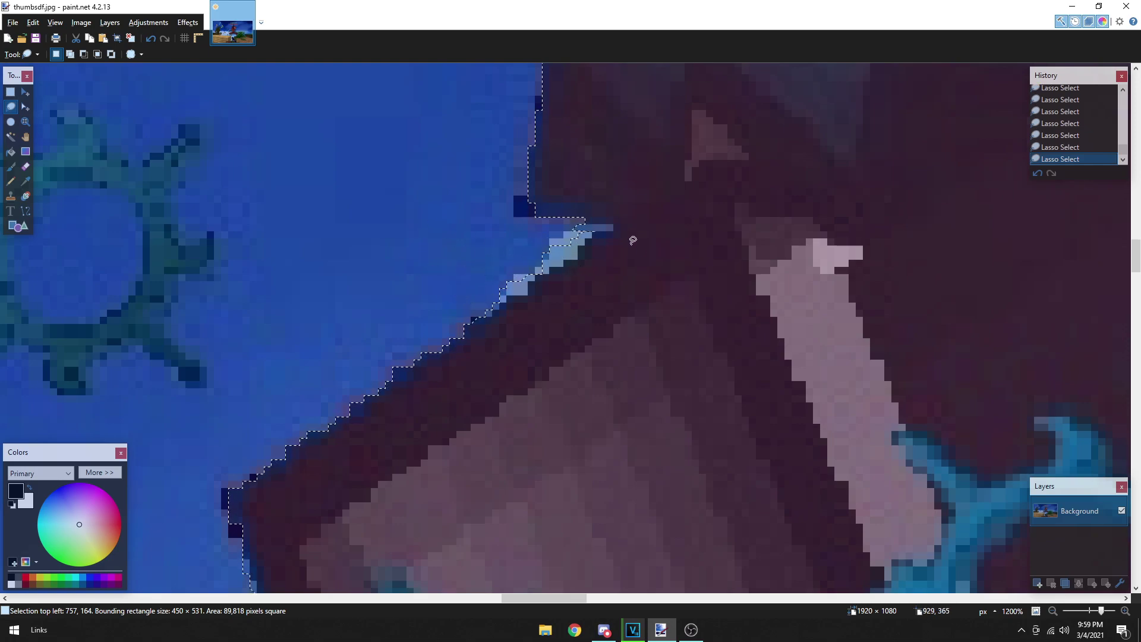
scroll(634, 241, down, 7)
scroll(665, 226, up, 3)
scroll(504, 273, up, 5)
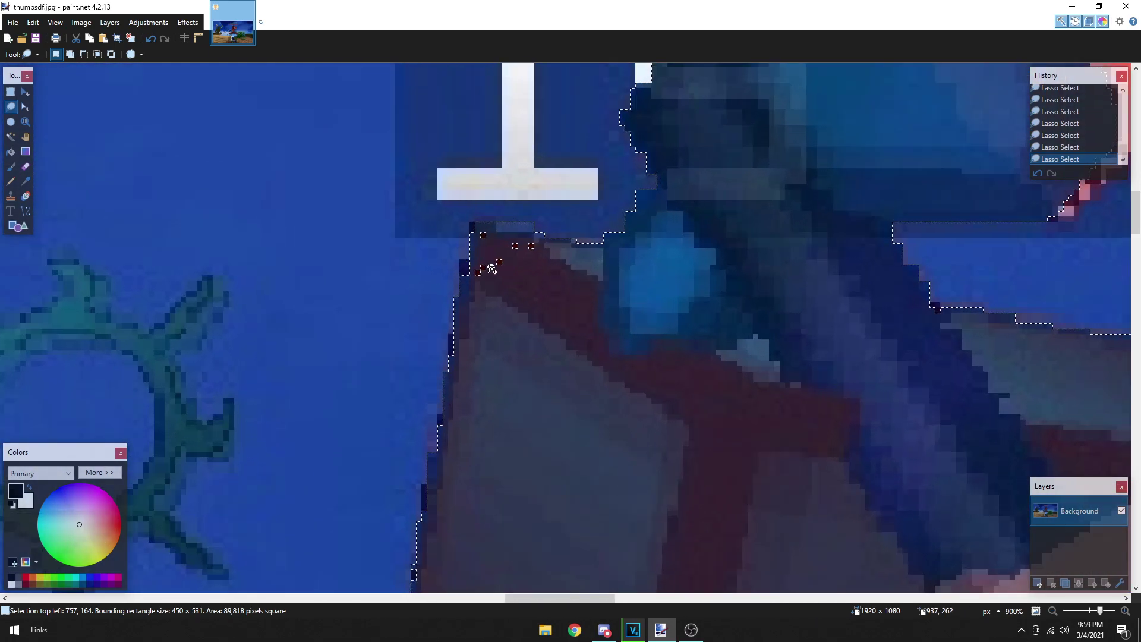
key(s)
drag(535, 243, 476, 306)
scroll(483, 252, down, 6)
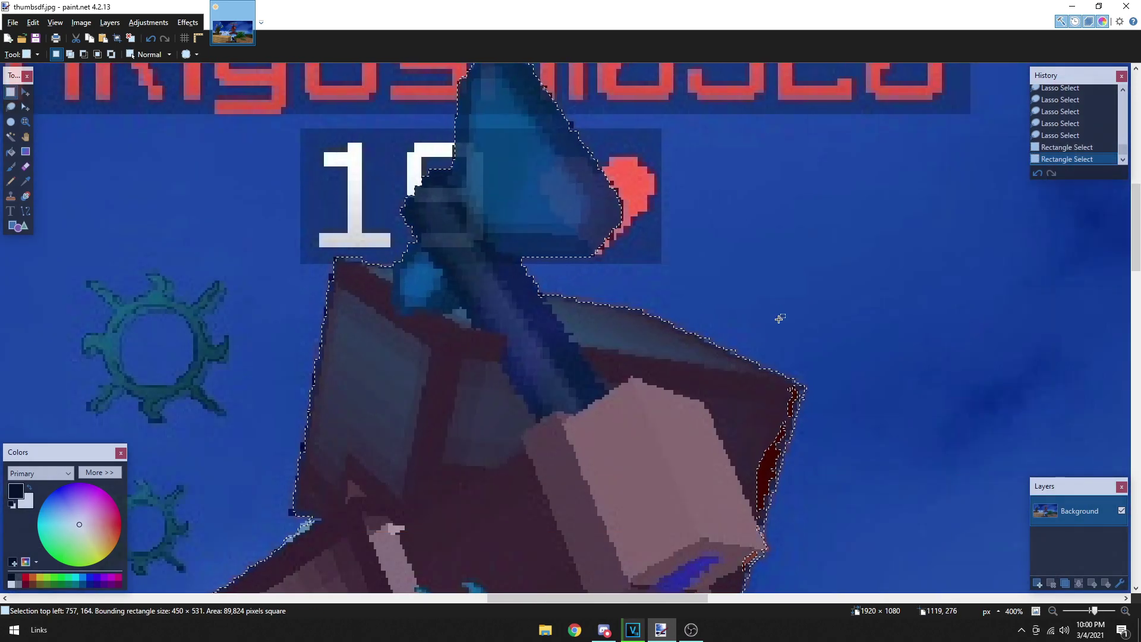
Step: Fill the unselected patches along the helmet's outer edge beside the raised hand with Rectangle Select
scroll(784, 397, up, 8)
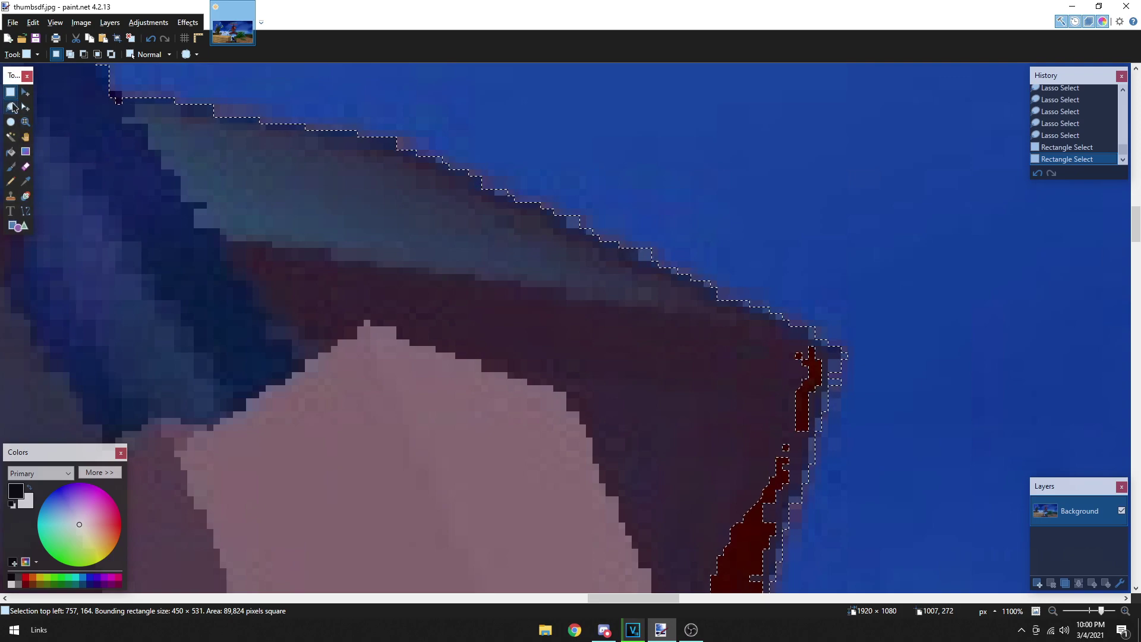
scroll(833, 306, down, 1)
drag(826, 281, 759, 316)
drag(795, 360, 705, 447)
scroll(742, 352, down, 2)
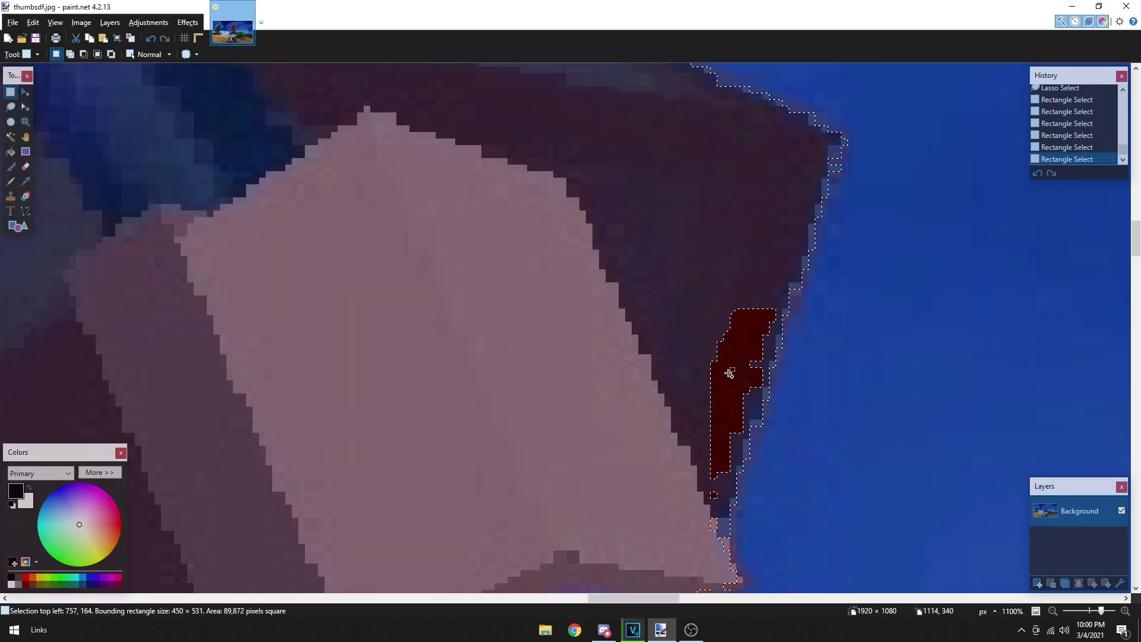
drag(667, 481, 732, 257)
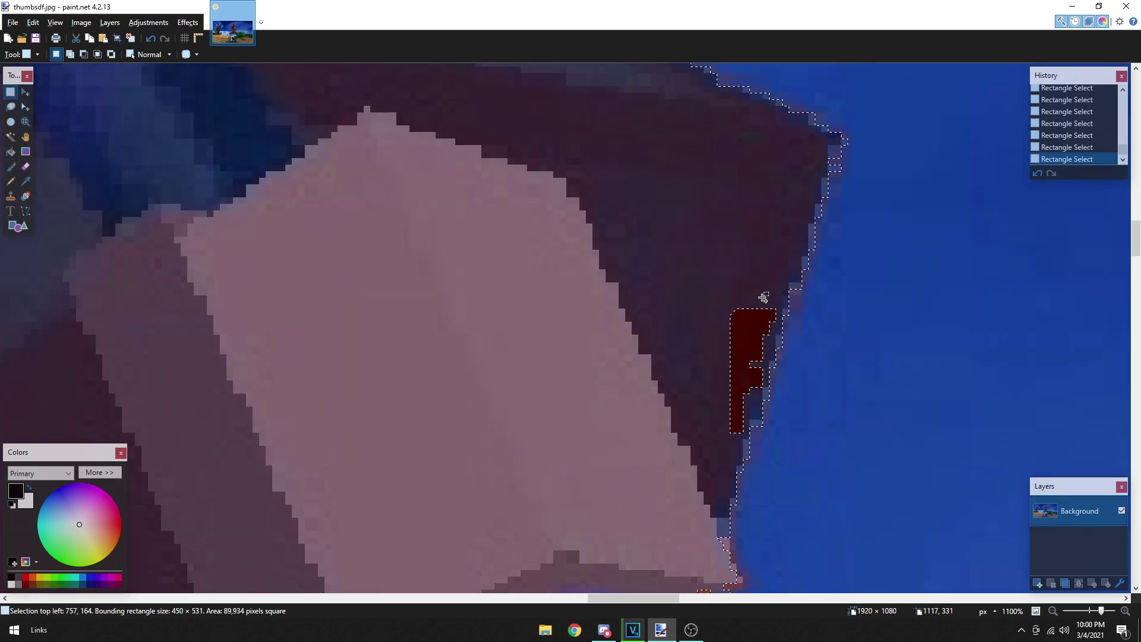
drag(714, 407, 754, 422)
drag(733, 288, 766, 383)
drag(771, 305, 754, 337)
Step: Fill the selection gaps around the tip of the raised hand and the dark armor corner below it with Rectangle Select
scroll(761, 321, down, 2)
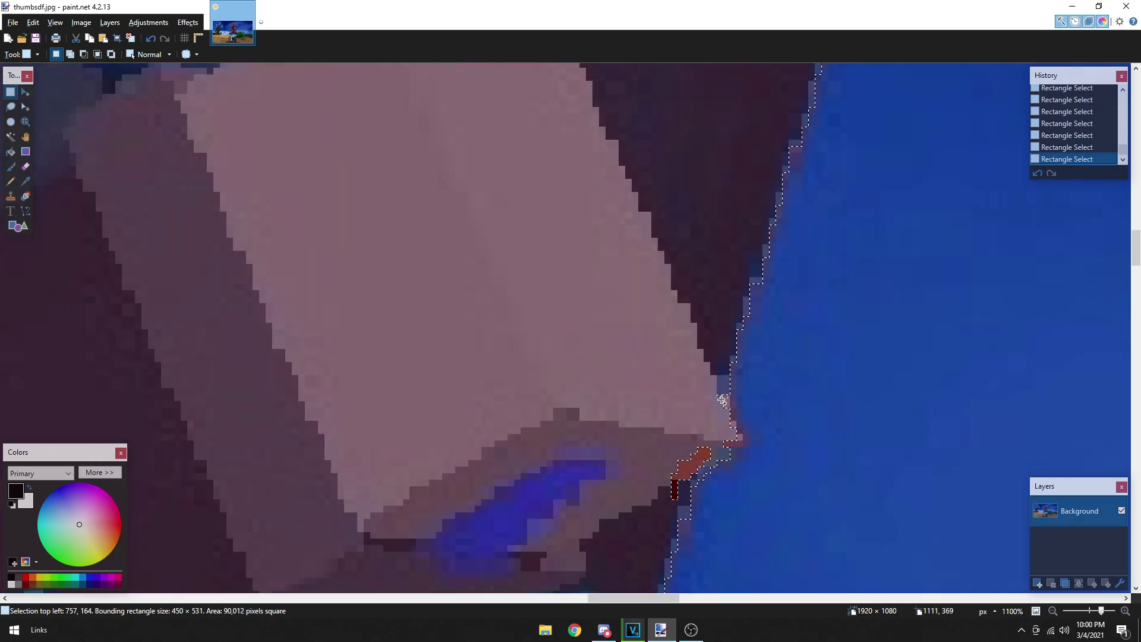
drag(715, 404, 731, 422)
drag(678, 504, 710, 473)
scroll(594, 428, down, 1)
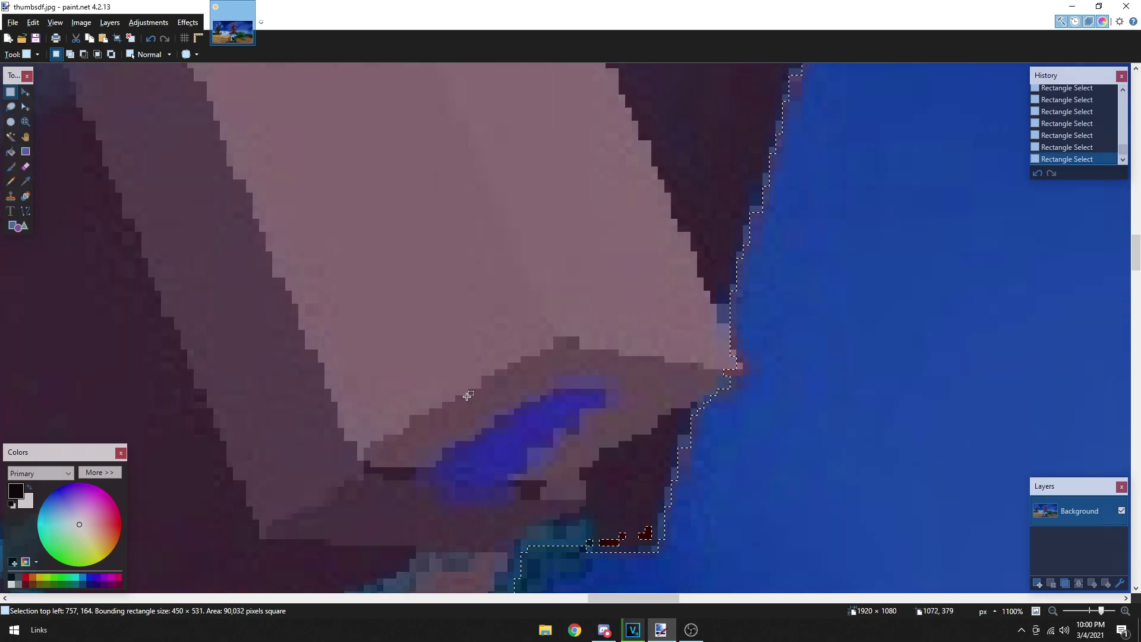
scroll(470, 400, up, 5)
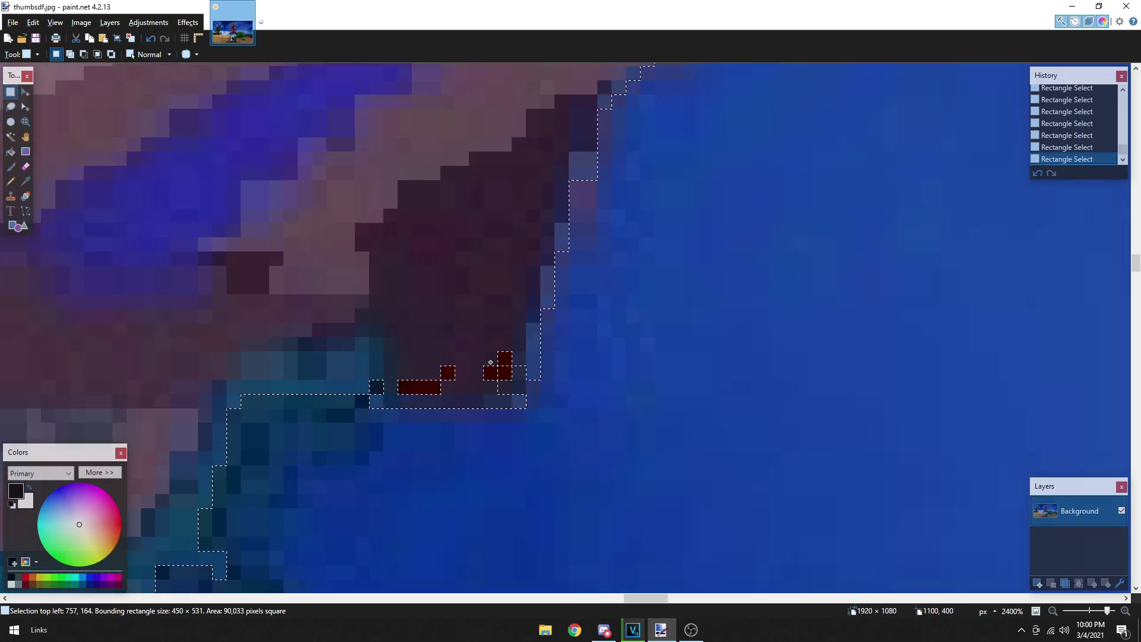
drag(502, 372, 394, 389)
scroll(410, 354, down, 5)
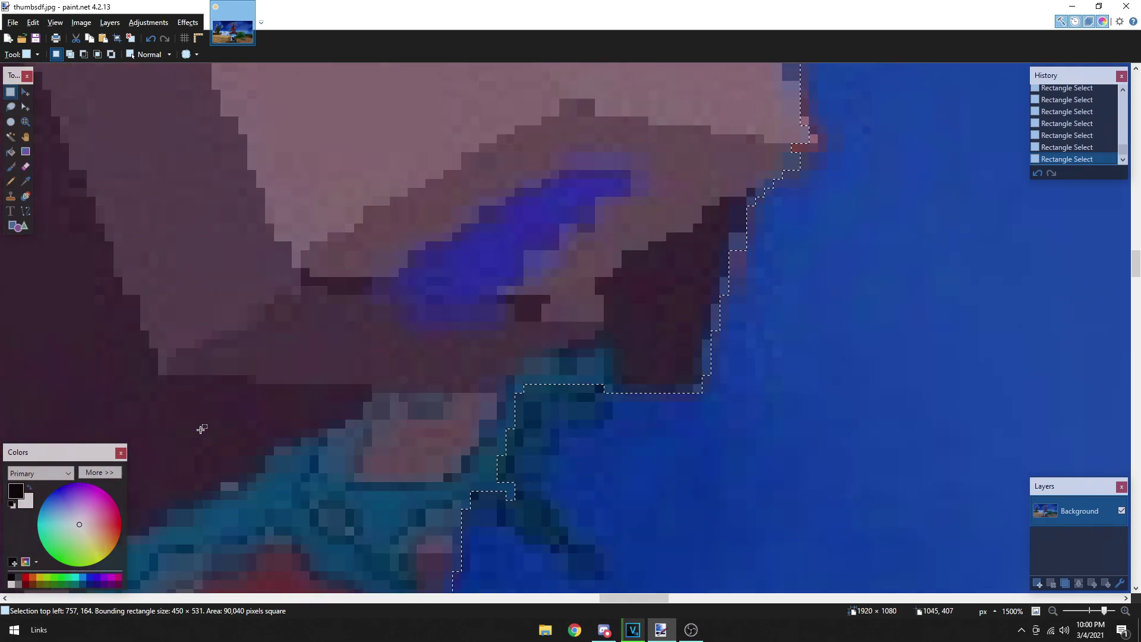
Step: Add the red and pink armor pieces below the hand to the selection and fill the holes beside the blue particle with Rectangle Select
scroll(432, 326, up, 4)
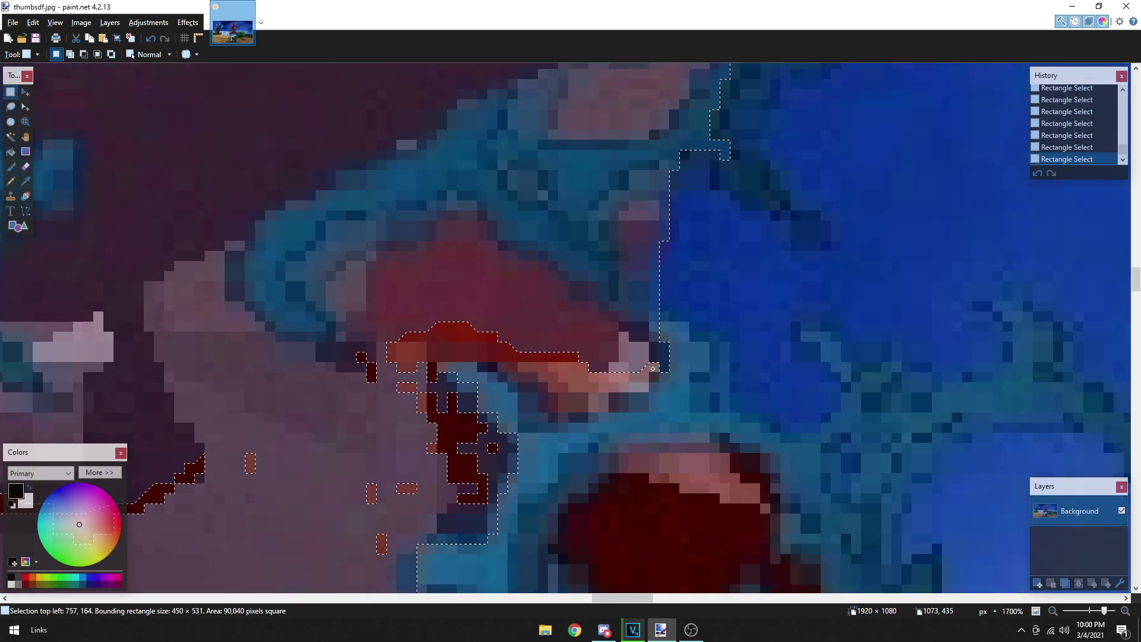
drag(545, 411, 627, 401)
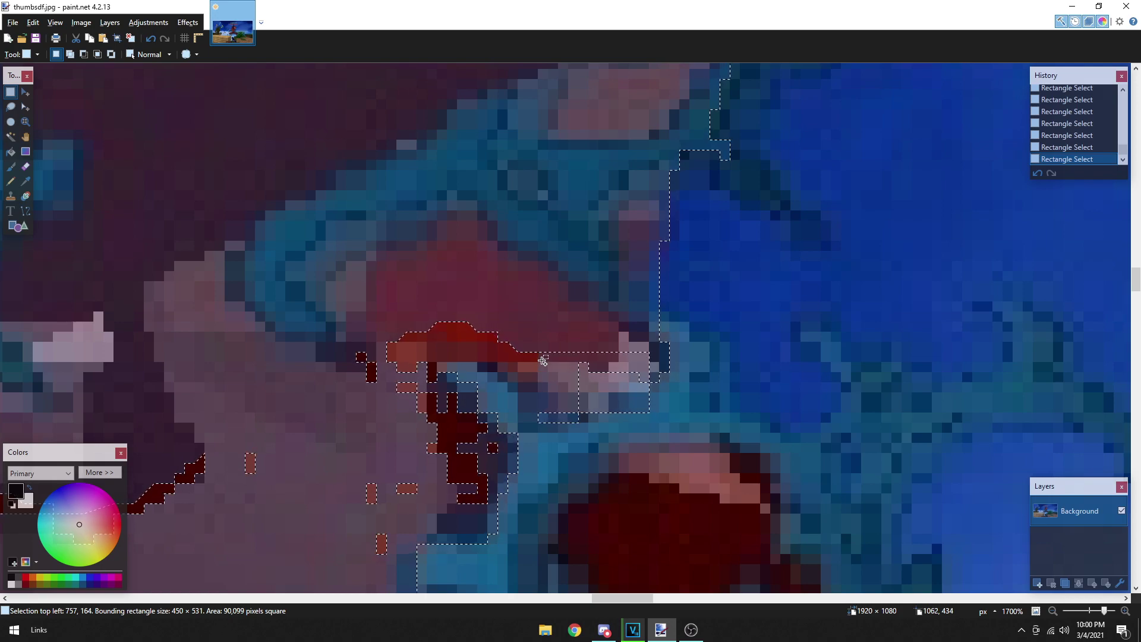
drag(472, 331, 373, 303)
drag(438, 453, 462, 476)
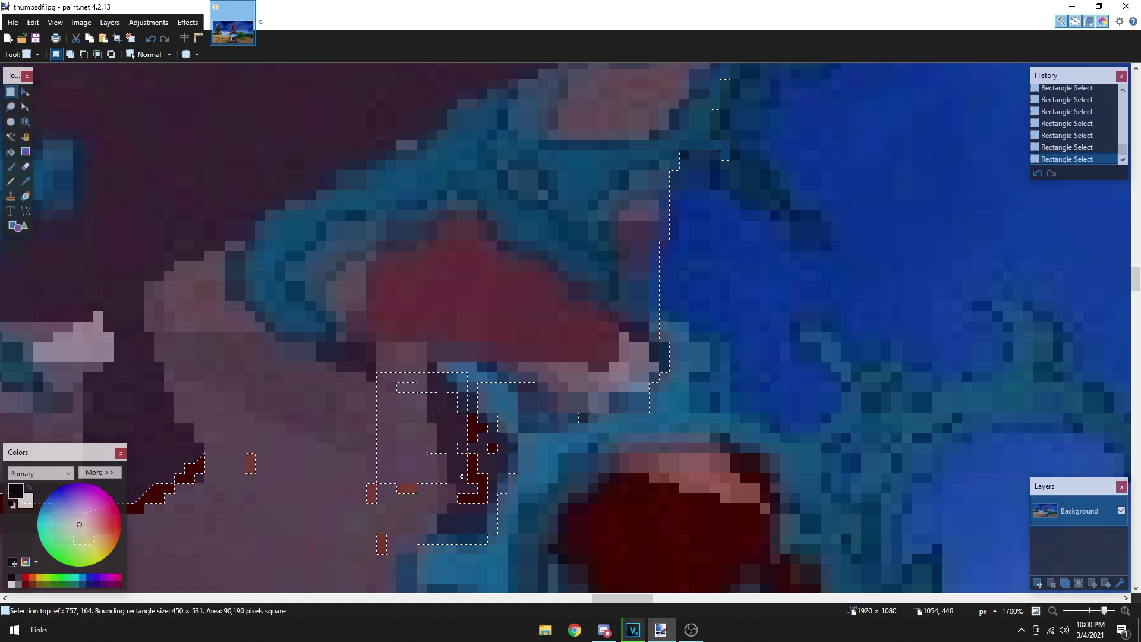
mouse_move(482, 430)
mouse_down()
mouse_move(490, 471)
mouse_move(461, 503)
mouse_up()
drag(345, 550, 345, 550)
scroll(408, 517, left, 3)
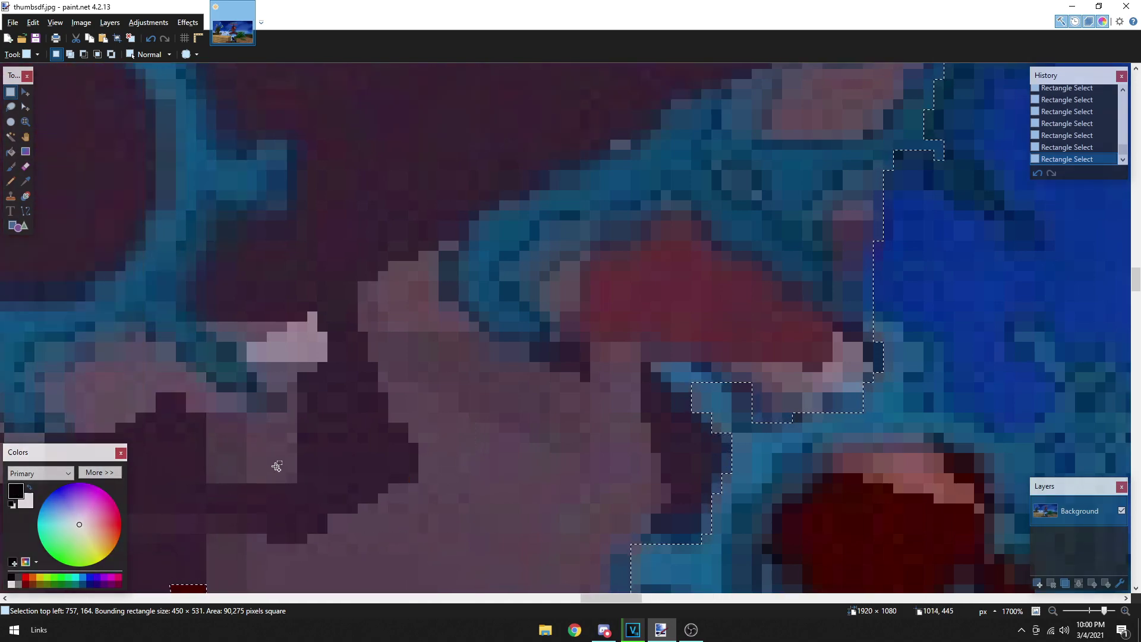
Step: Fill the remaining selection holes inside the player's torso and waist with Rectangle Select
scroll(275, 465, down, 5)
scroll(279, 461, down, 3)
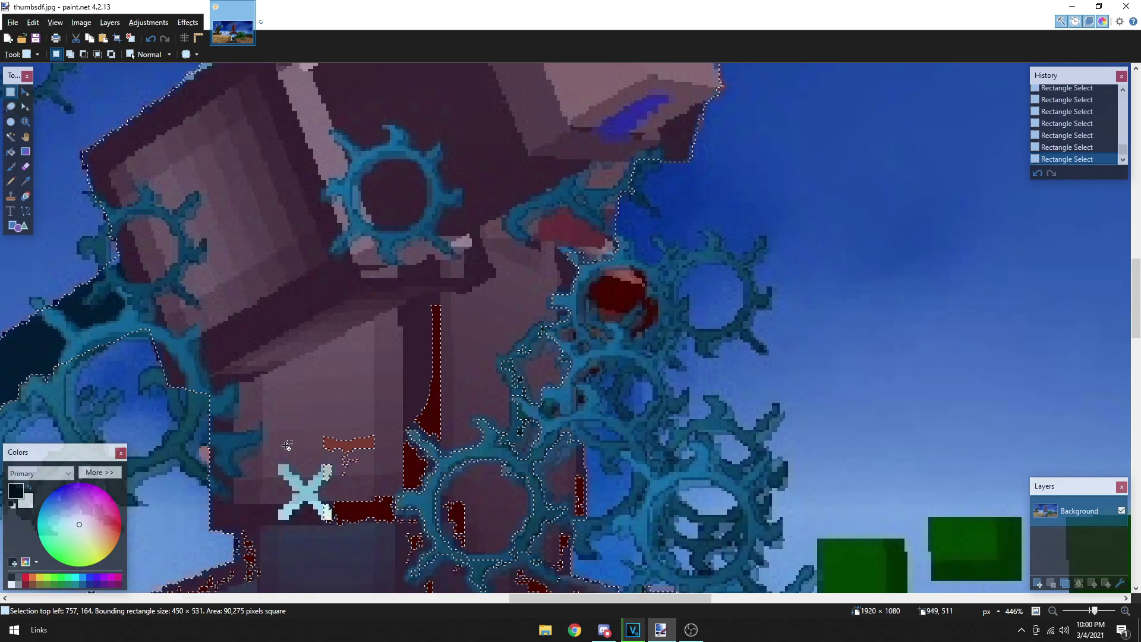
mouse_move(262, 382)
mouse_down()
mouse_move(416, 476)
mouse_move(463, 535)
mouse_move(458, 558)
mouse_move(487, 479)
mouse_up()
drag(415, 183, 562, 438)
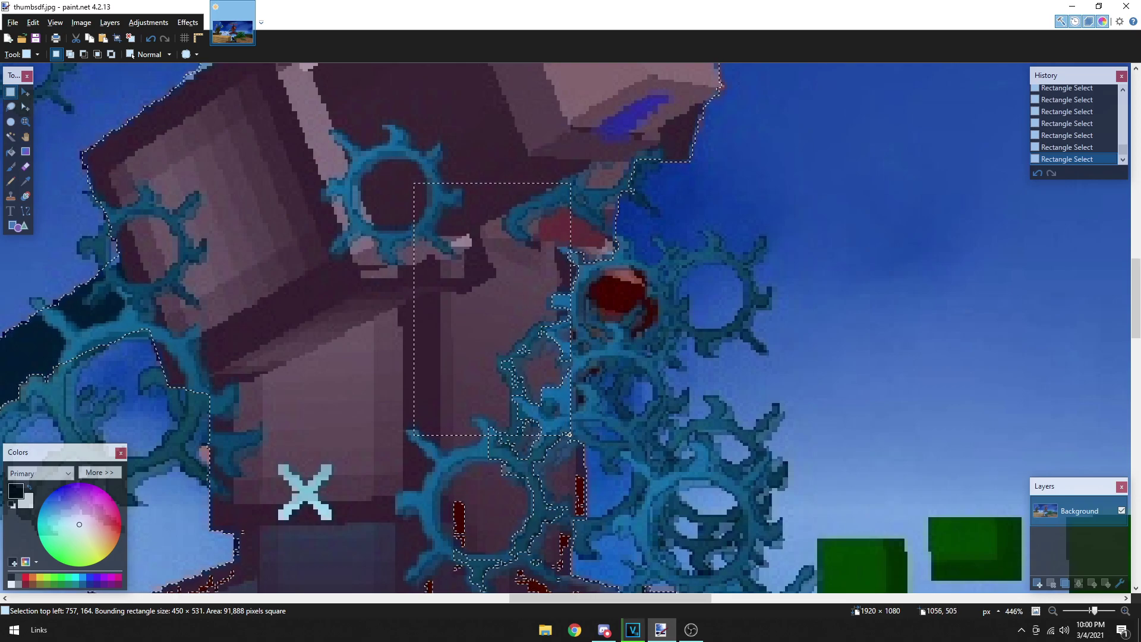
scroll(528, 255, up, 5)
scroll(527, 256, down, 6)
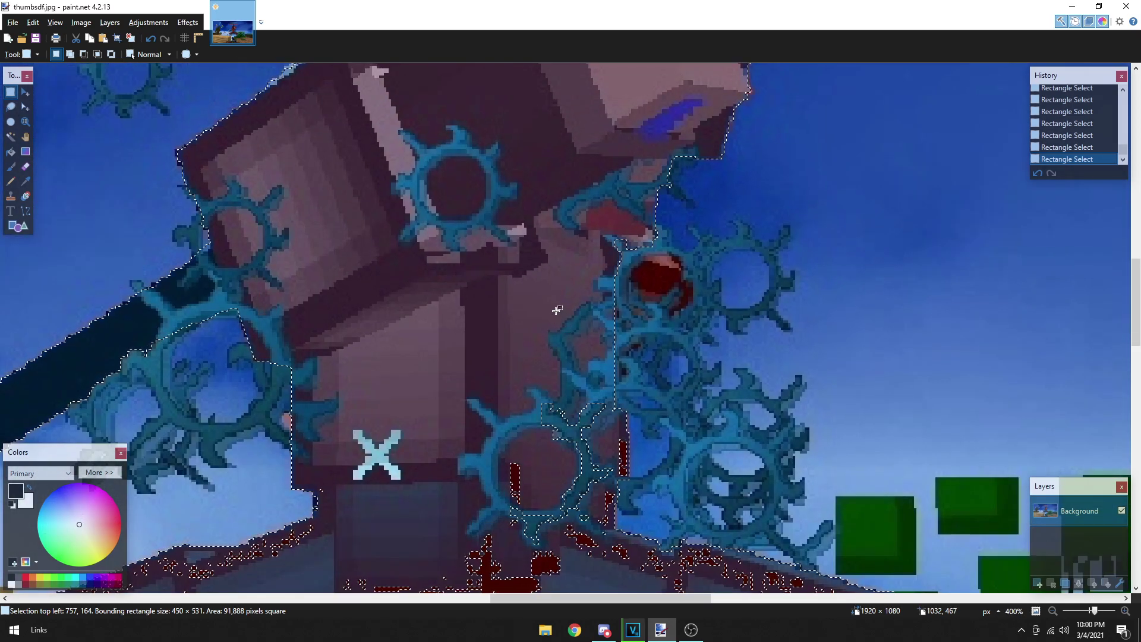
scroll(457, 322, down, 5)
drag(331, 324, 544, 273)
drag(609, 116, 430, 334)
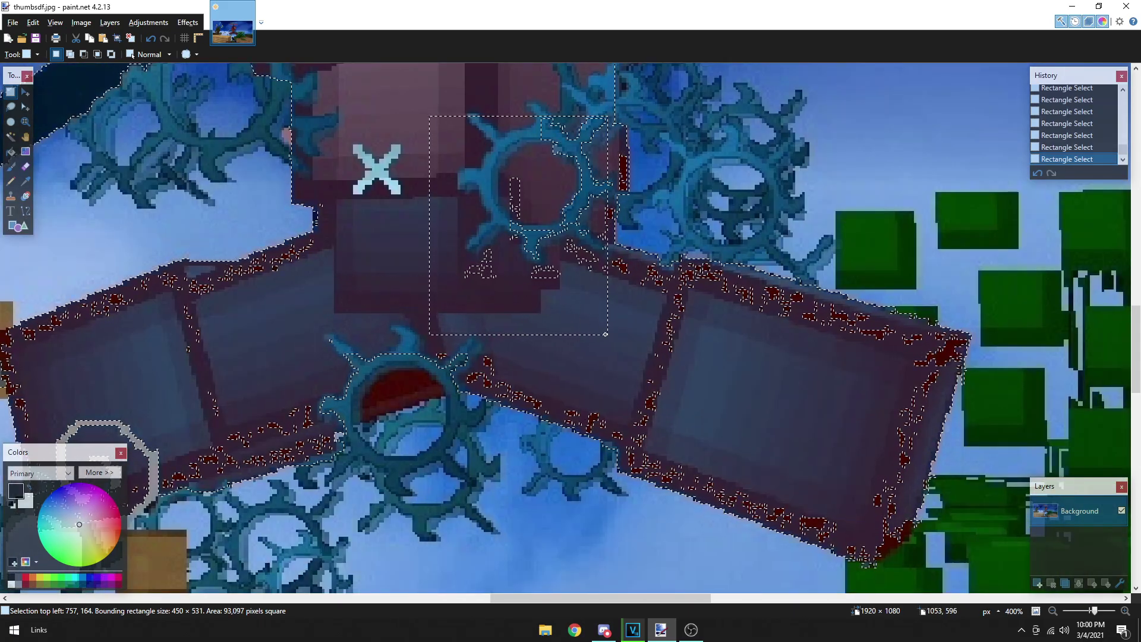
Step: Fill the small selection gaps along the lower torso's outer edge beside the blue particles with Rectangle Select
scroll(587, 231, up, 3)
scroll(587, 230, up, 2)
drag(689, 200, 612, 97)
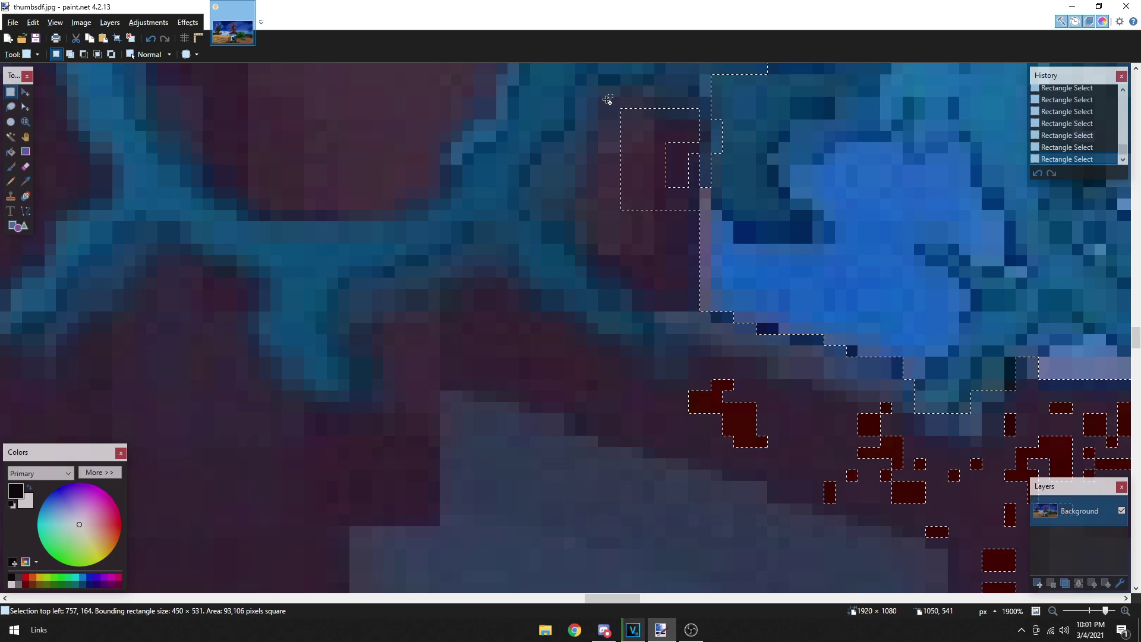
scroll(612, 97, up, 2)
drag(713, 186, 751, 102)
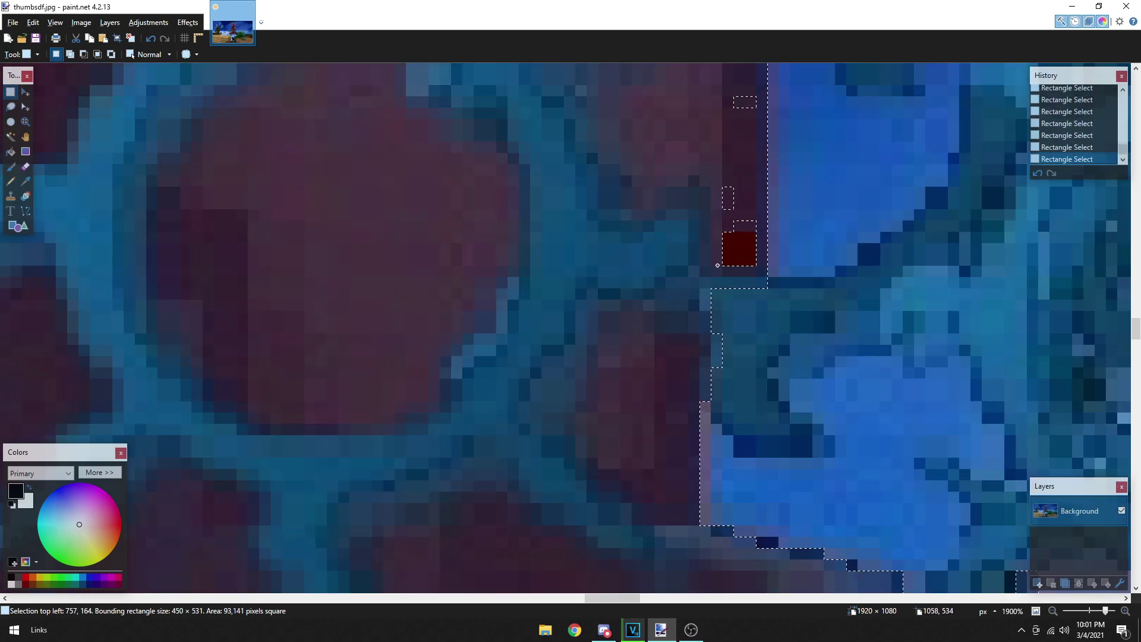
scroll(745, 315, down, 1)
scroll(745, 314, down, 3)
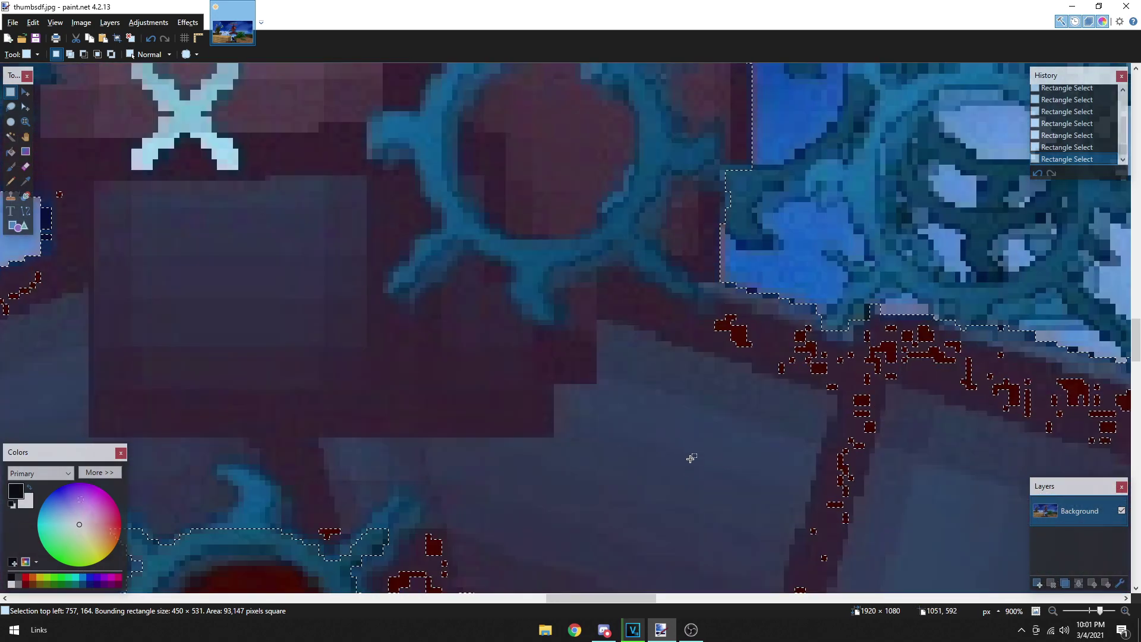
Step: Fill the selection holes across the leg nearest the green blocks, using Rectangle Select at its top and Lasso Select for the rest
drag(689, 304, 786, 359)
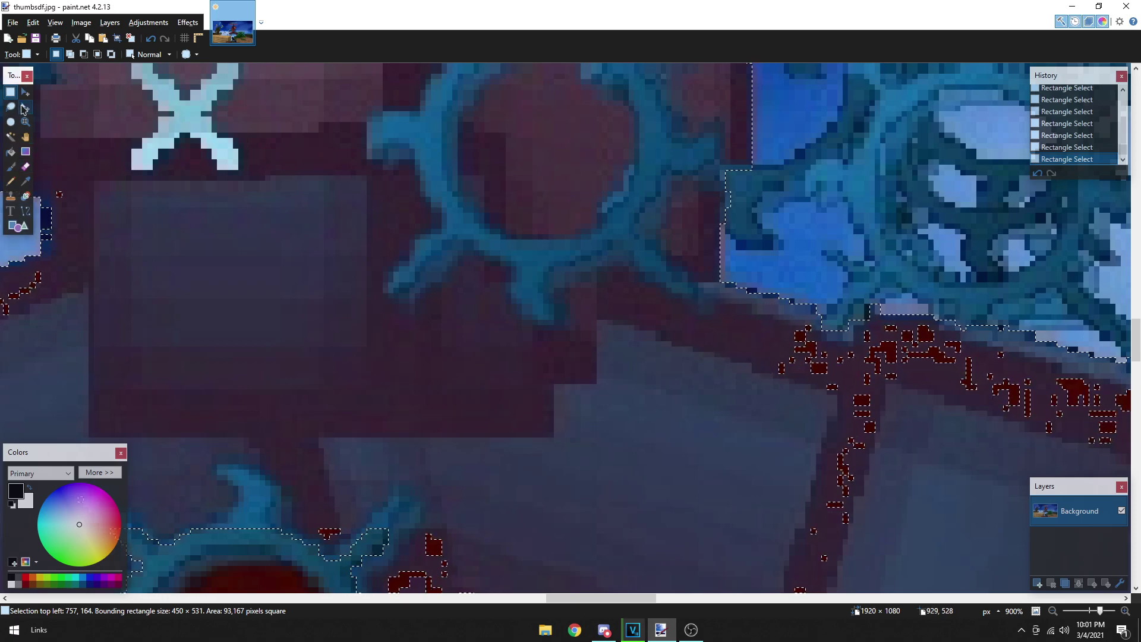
key(s)
scroll(461, 302, right, 3)
scroll(460, 302, down, 4)
mouse_move(918, 466)
mouse_down()
mouse_move(947, 449)
mouse_move(952, 429)
mouse_move(911, 406)
mouse_up()
mouse_move(843, 392)
mouse_down()
mouse_move(814, 397)
mouse_move(672, 352)
mouse_move(532, 380)
mouse_up()
mouse_move(456, 419)
mouse_down()
mouse_move(410, 431)
mouse_move(396, 475)
mouse_move(467, 524)
mouse_move(585, 559)
mouse_move(603, 584)
mouse_up()
scroll(604, 584, down, 3)
mouse_move(611, 368)
mouse_down()
mouse_move(609, 390)
mouse_move(743, 443)
mouse_move(874, 485)
mouse_move(939, 490)
mouse_move(973, 456)
mouse_move(990, 410)
mouse_move(1034, 226)
mouse_move(858, 200)
mouse_up()
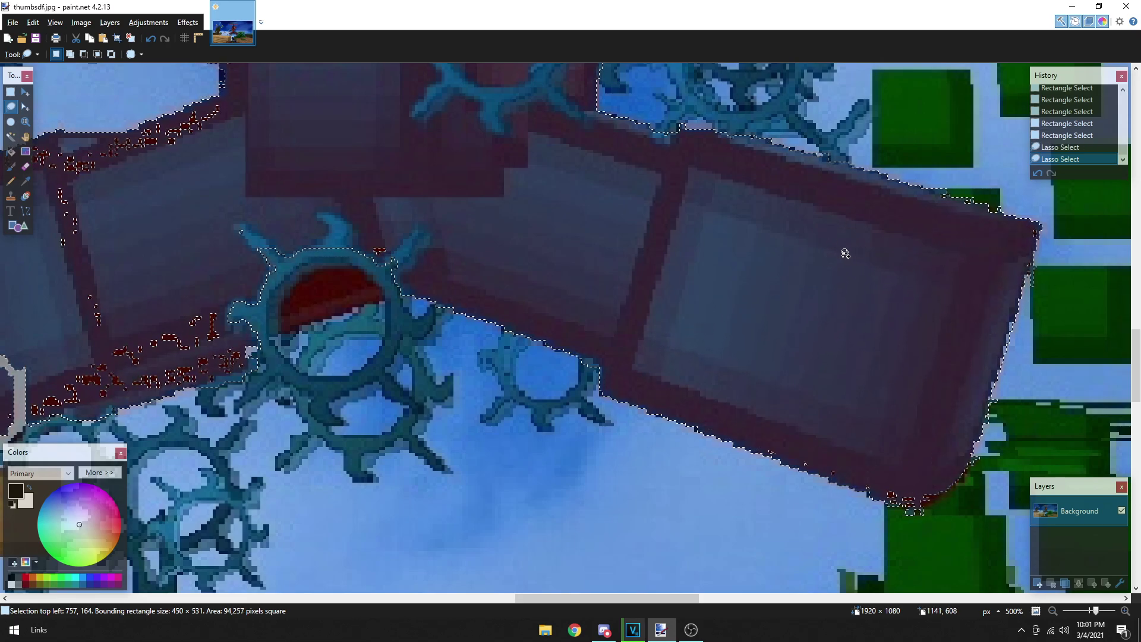
Step: Fill the selection holes across the other leg and behind the blue particle between the legs with Lasso Select
scroll(903, 221, left, 5)
scroll(891, 223, left, 3)
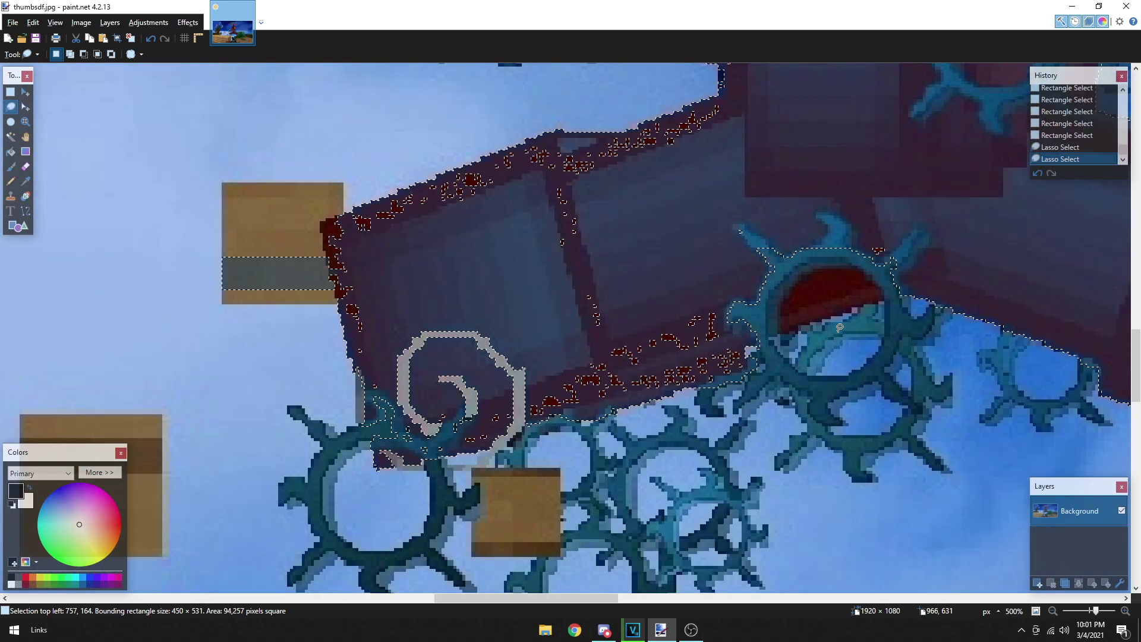
mouse_move(859, 306)
mouse_down()
mouse_move(750, 347)
mouse_move(699, 387)
mouse_move(604, 407)
mouse_move(745, 354)
mouse_move(412, 462)
mouse_move(420, 457)
mouse_move(377, 460)
mouse_move(322, 219)
mouse_move(368, 222)
mouse_move(411, 205)
mouse_move(405, 196)
mouse_move(476, 188)
mouse_move(482, 171)
mouse_move(555, 165)
mouse_move(565, 141)
mouse_move(668, 142)
mouse_move(764, 91)
mouse_up()
drag(858, 81, 884, 77)
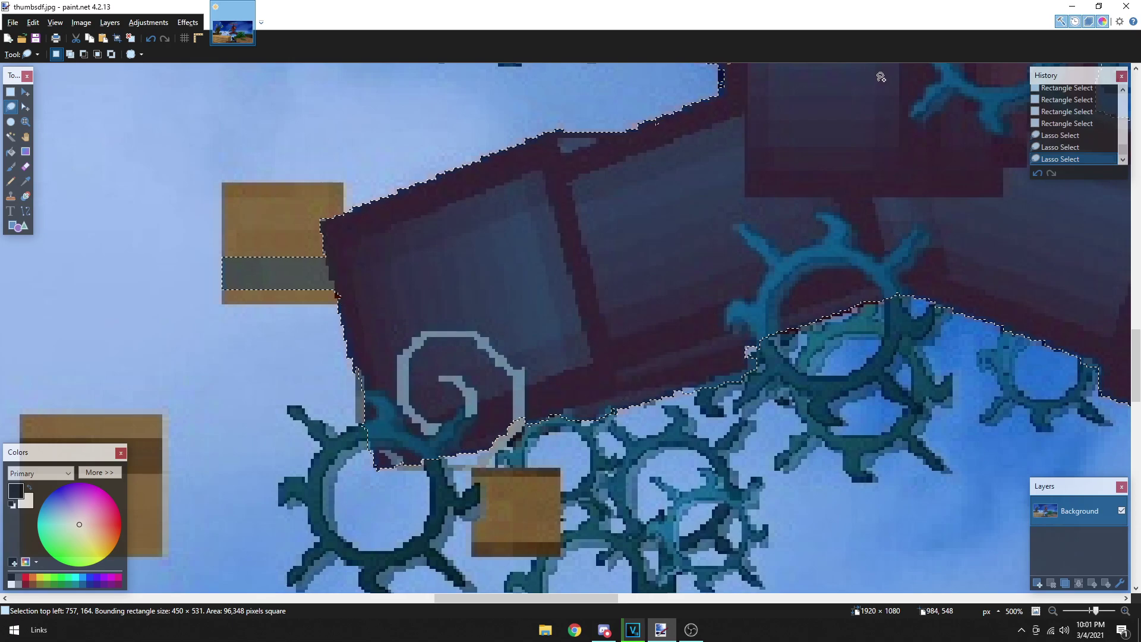
Step: Clean up the selection edge where the waist meets the leg below the torso, and fill the stray hole and torso-edge gap with Rectangle Select
scroll(879, 219, up, 5)
drag(731, 345, 723, 371)
scroll(725, 362, up, 5)
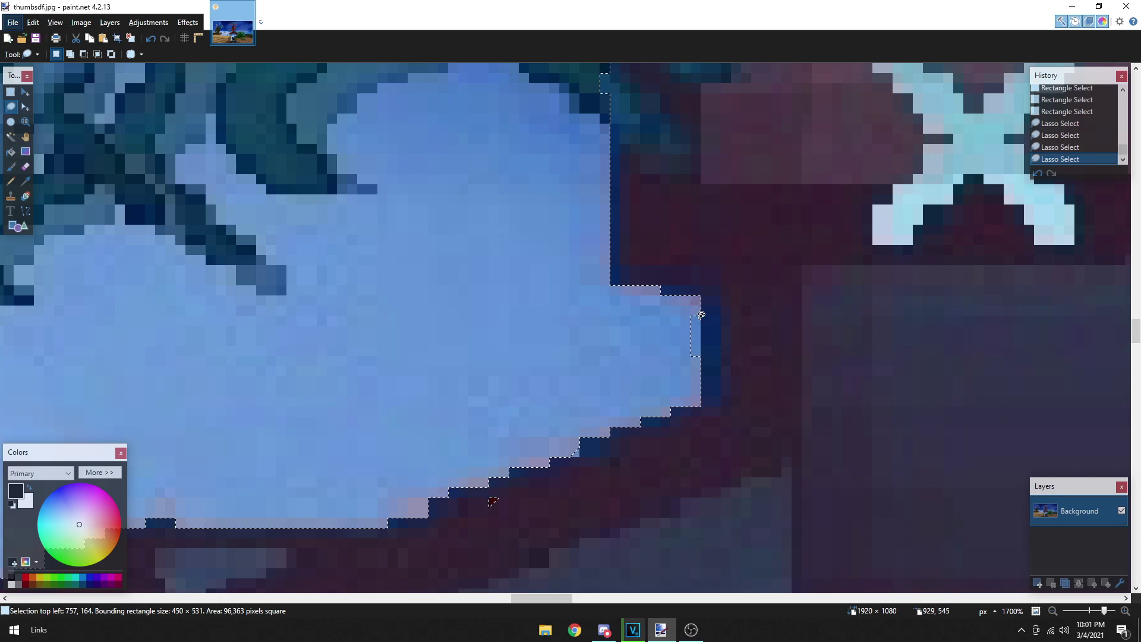
click(10, 92)
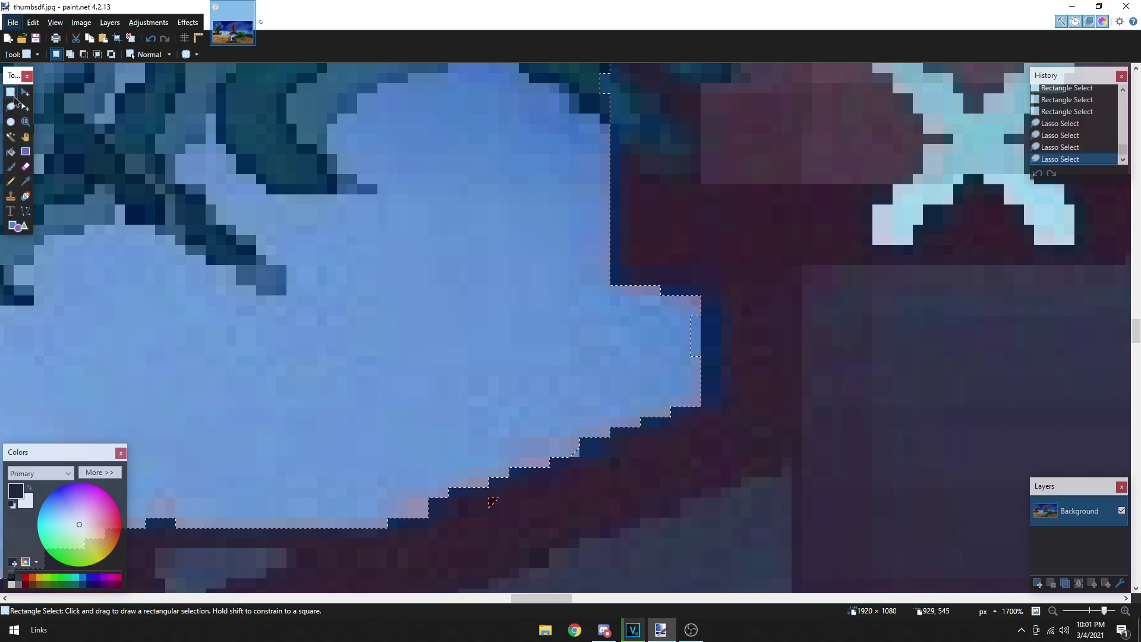
drag(696, 303, 683, 354)
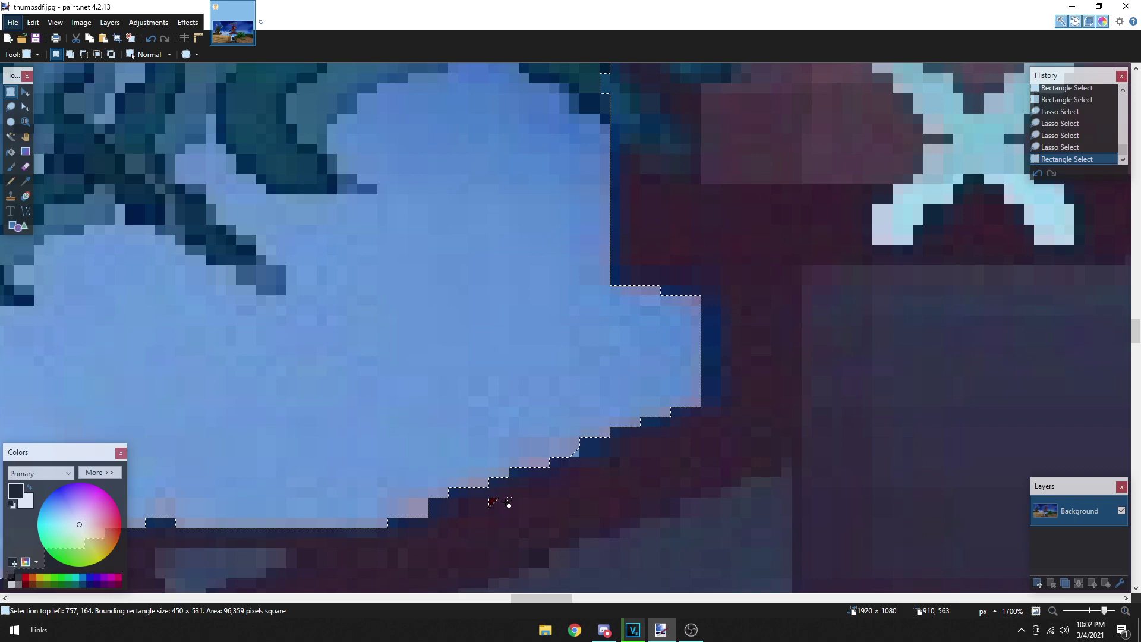
click(493, 503)
scroll(646, 349, up, 5)
drag(607, 330, 643, 433)
scroll(746, 266, down, 8)
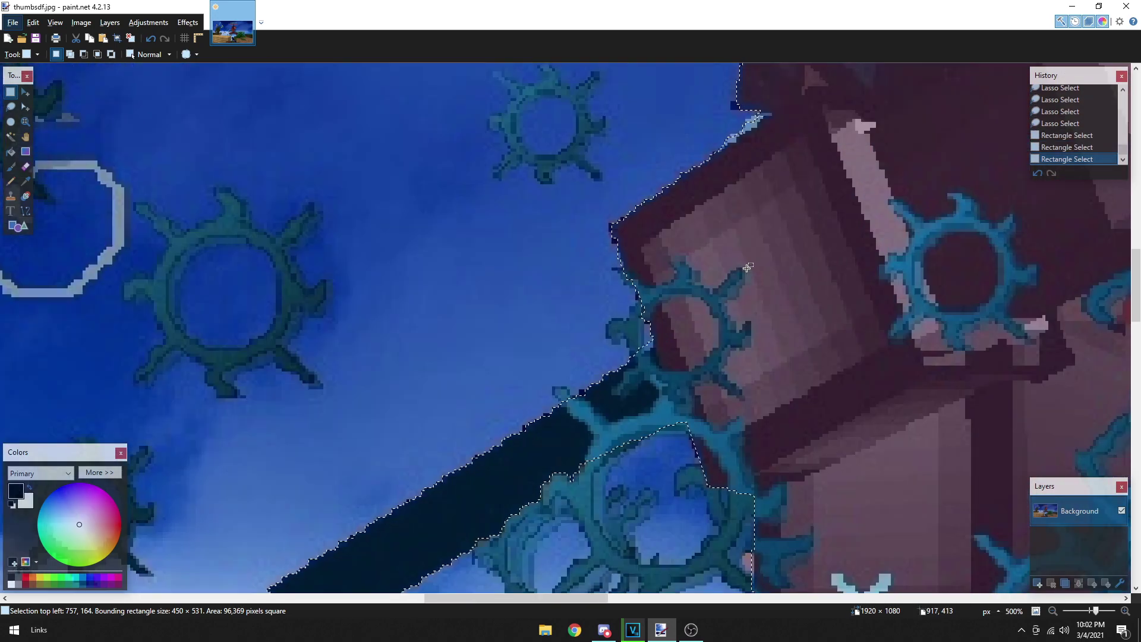
Step: Trim the pale background pixels from the selection between the helmet and shoulder with Rectangle Select, and check the whole player's outline
scroll(746, 266, down, 3)
scroll(773, 393, up, 6)
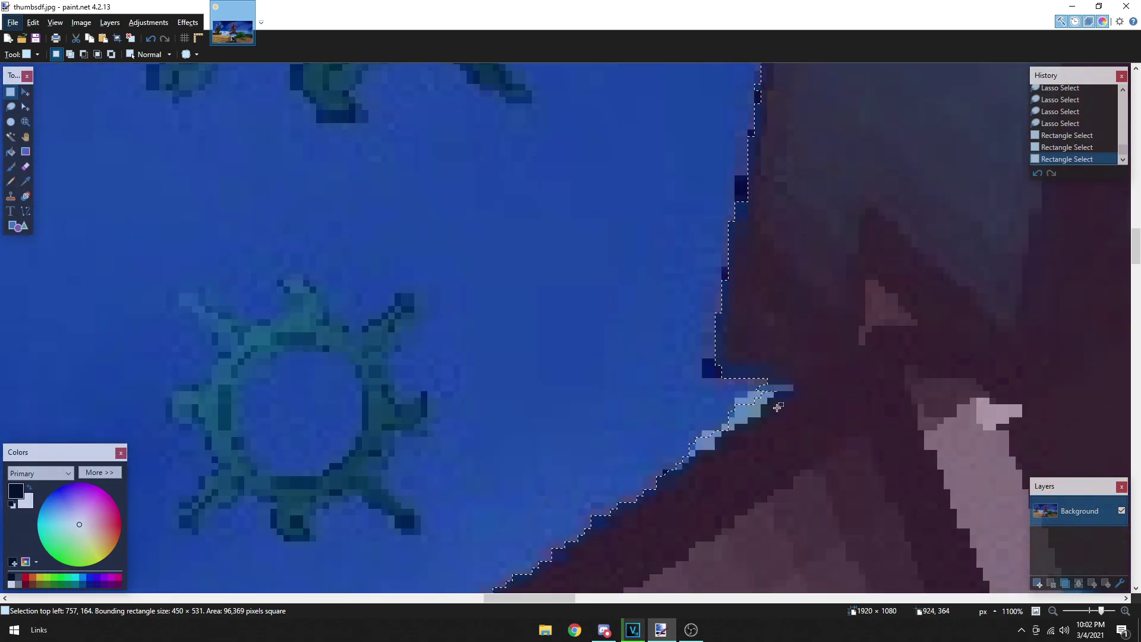
scroll(776, 397, up, 3)
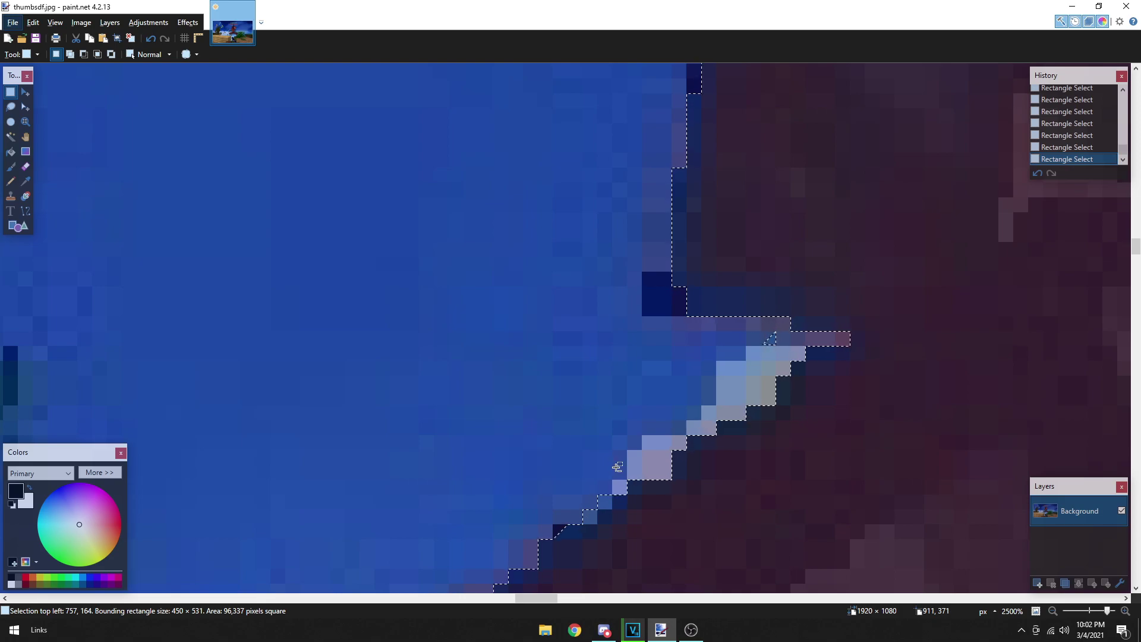
scroll(597, 494, down, 5)
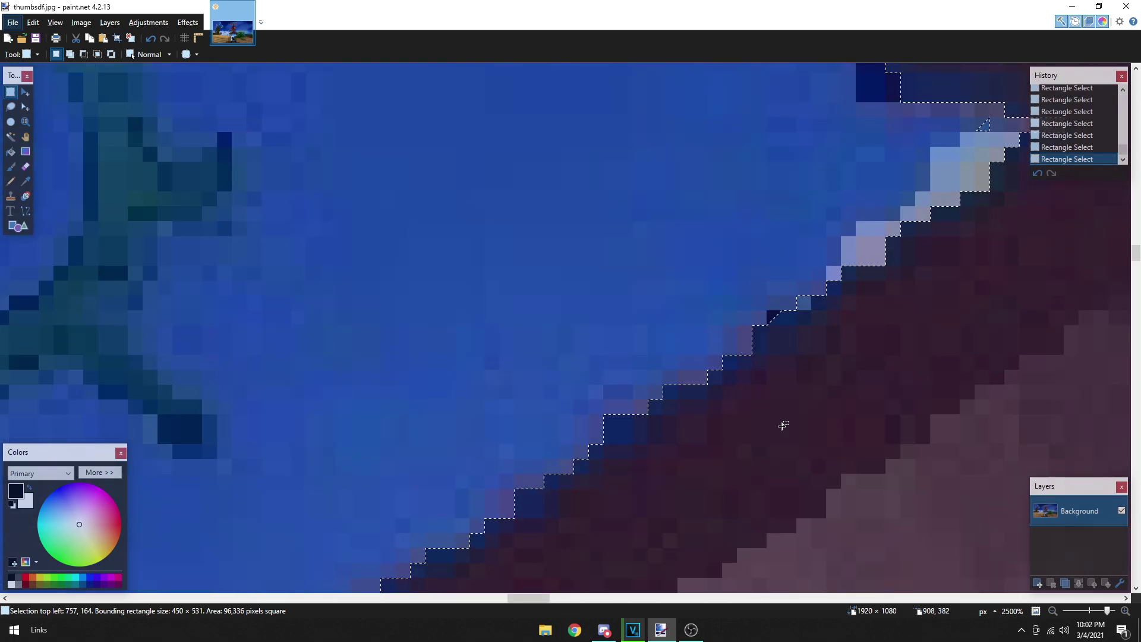
scroll(772, 390, up, 4)
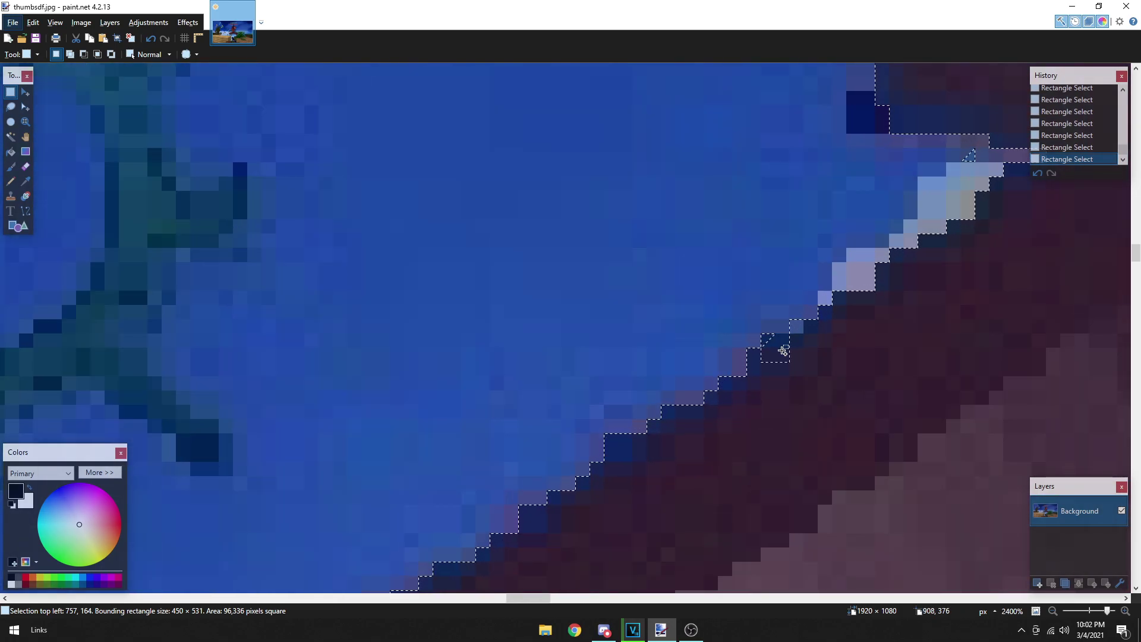
scroll(783, 350, down, 8)
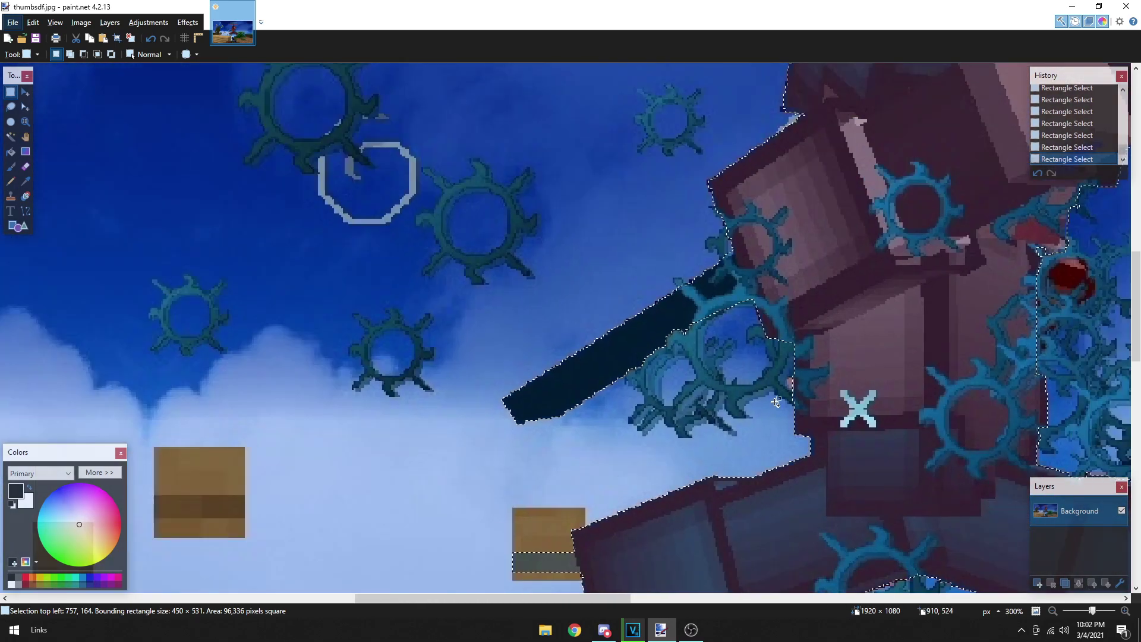
scroll(777, 402, down, 5)
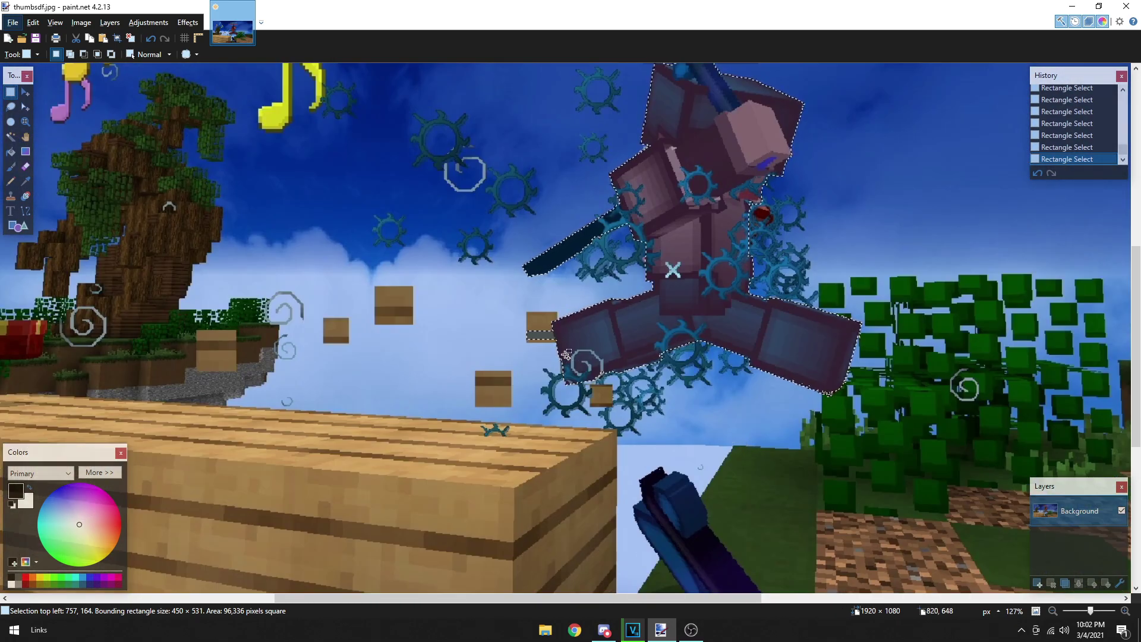
Step: Clean up the selection edge at the end of the leg beside the wooden blocks with Rectangle Select
scroll(566, 355, up, 6)
drag(432, 268, 585, 357)
drag(589, 312, 608, 378)
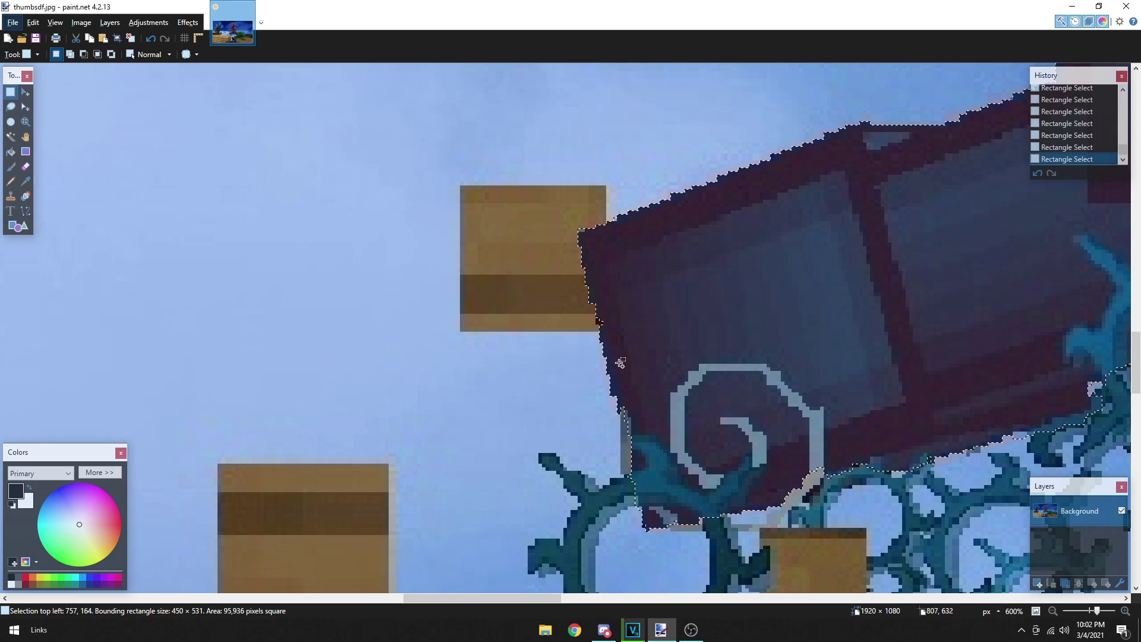
ctrl+scroll(620, 364, up, 4)
mouse_move(559, 182)
mouse_down()
mouse_move(563, 173)
mouse_move(706, 395)
mouse_move(782, 420)
mouse_up()
ctrl+scroll(705, 394, down, 8)
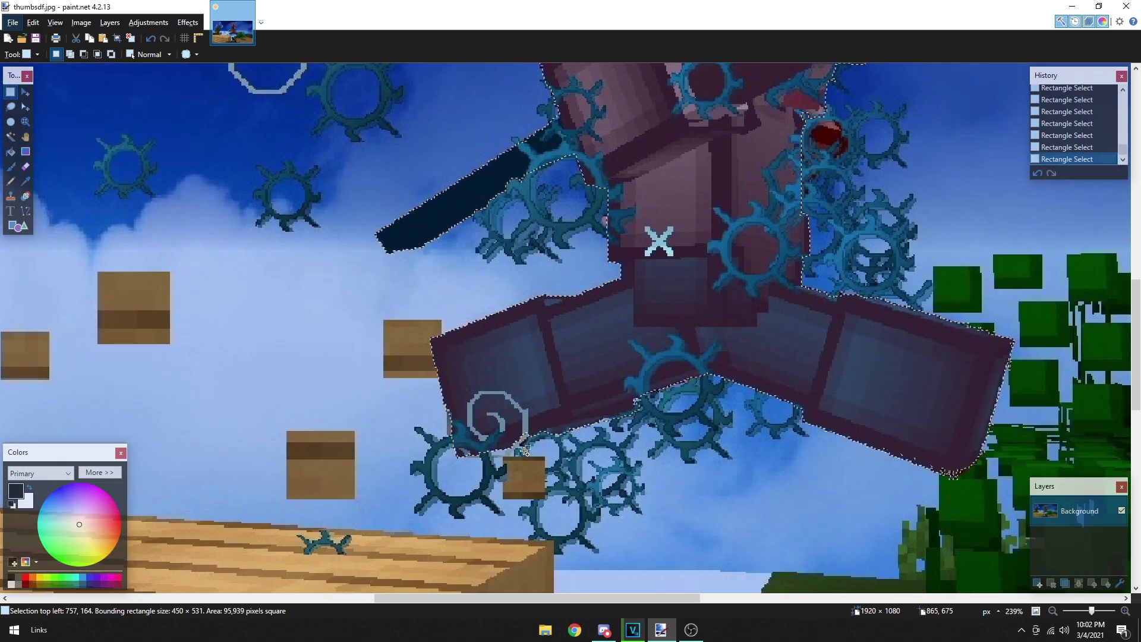
ctrl+scroll(673, 415, up, 2)
ctrl+scroll(673, 386, down, 6)
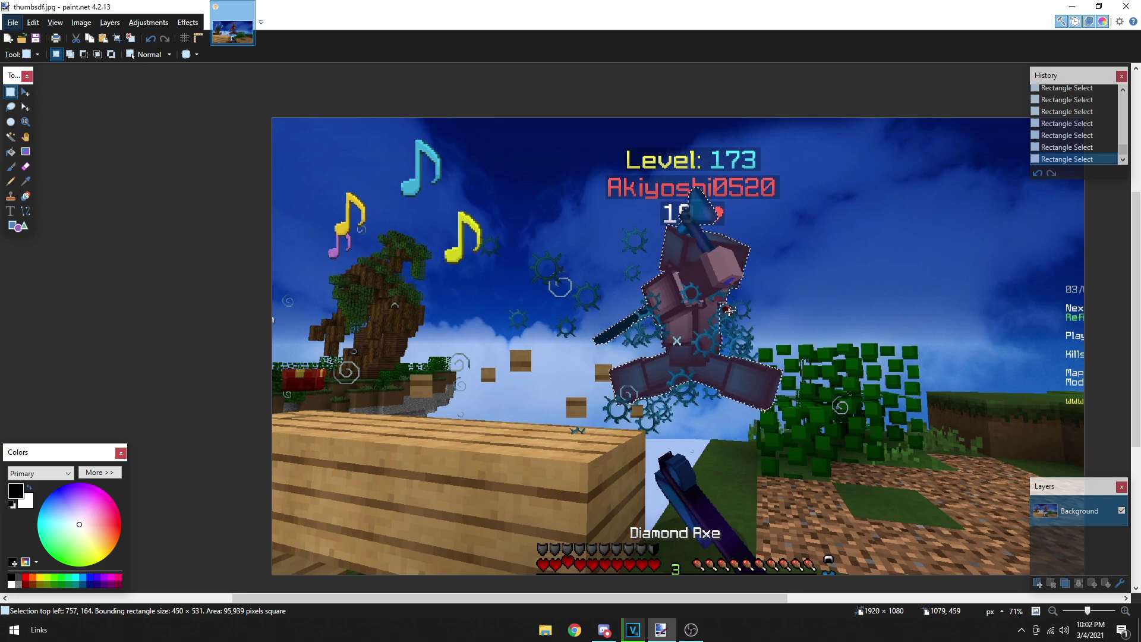
Step: Add the dark red patch behind the blue particles beside the upper torso to the selection with Lasso Select
ctrl+scroll(734, 315, up, 8)
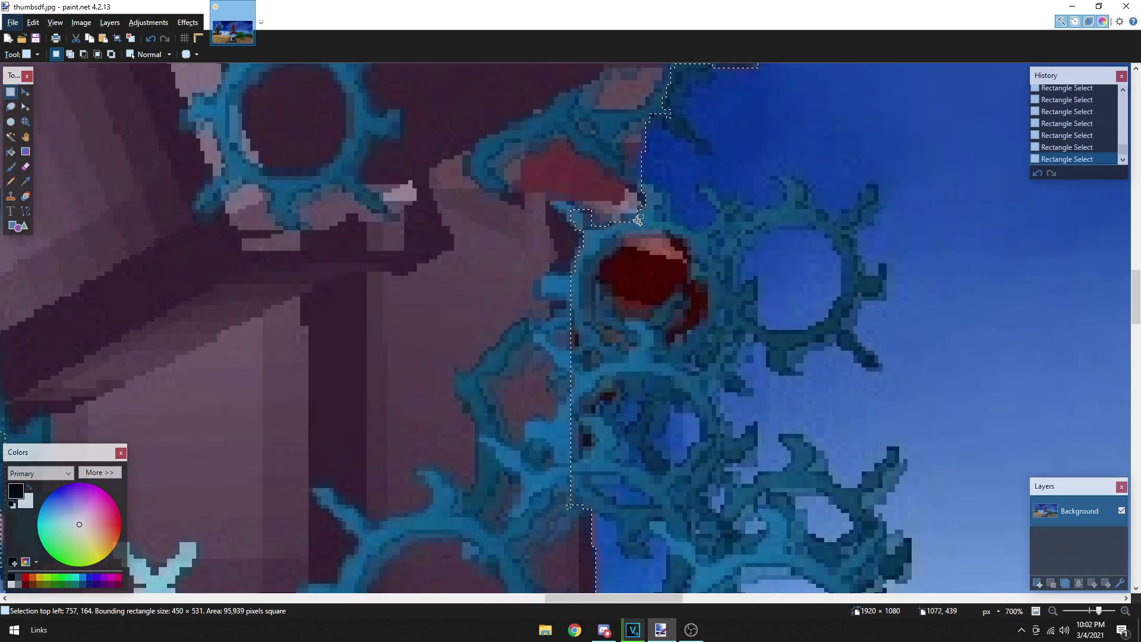
click(10, 106)
mouse_move(631, 205)
mouse_down()
mouse_move(691, 249)
mouse_move(705, 286)
mouse_move(698, 323)
mouse_move(596, 377)
mouse_move(436, 370)
mouse_move(625, 398)
mouse_move(570, 447)
mouse_move(583, 426)
mouse_move(464, 441)
mouse_move(594, 443)
mouse_up()
scroll(594, 443, down, 10)
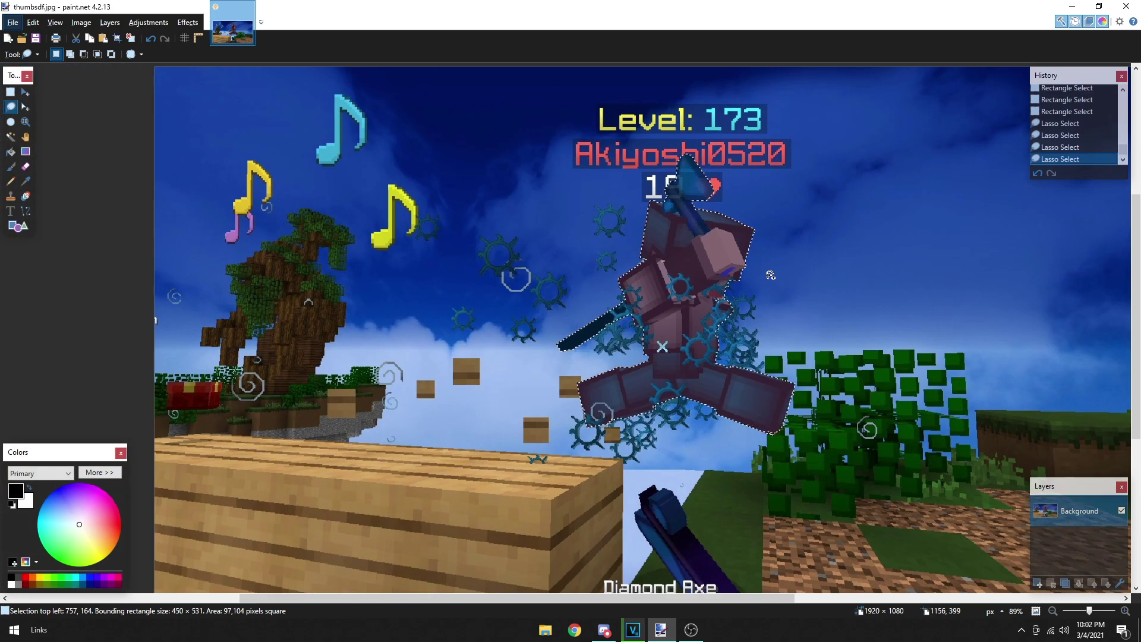
scroll(707, 291, up, 9)
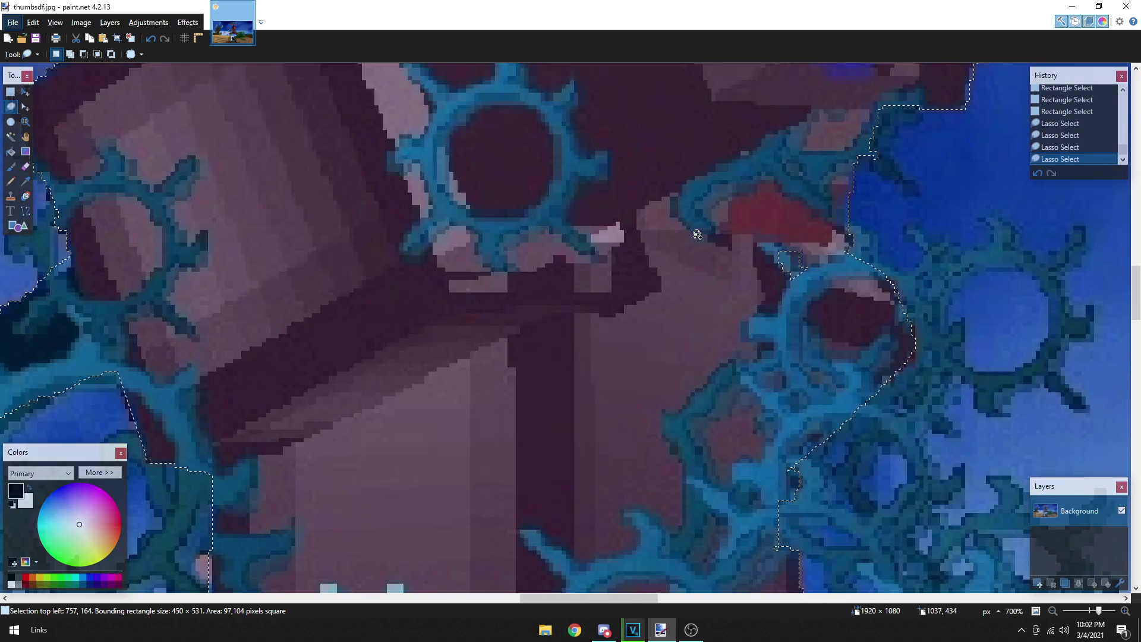
scroll(606, 303, down, 10)
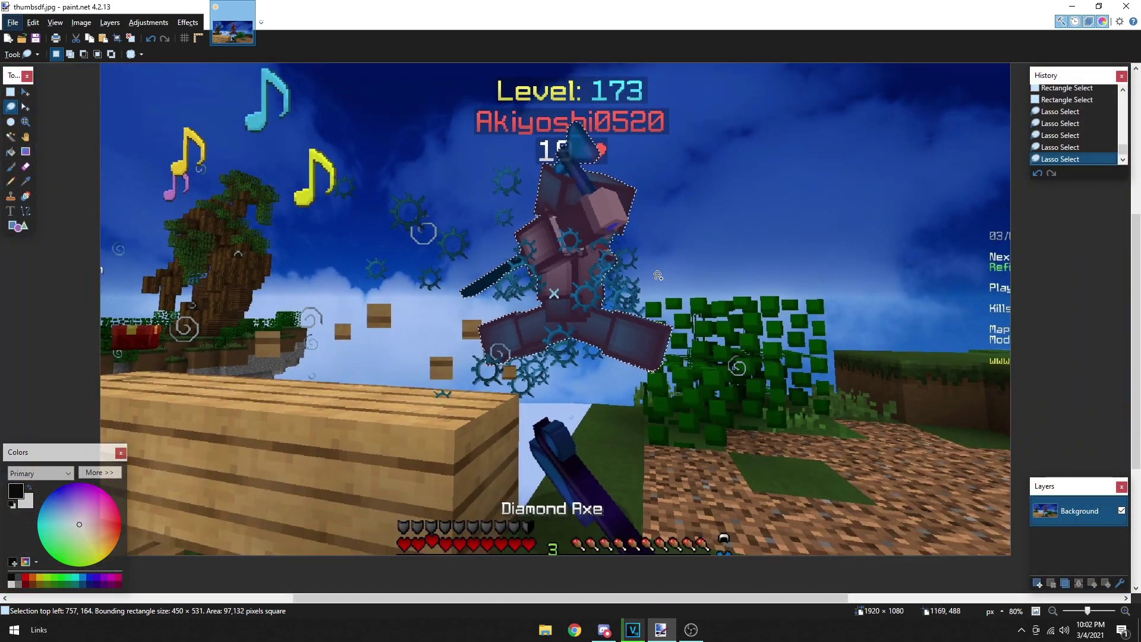
Step: Add the missed area where the black sword meets the torso behind the blue particle ring with Lasso Select
scroll(545, 280, up, 8)
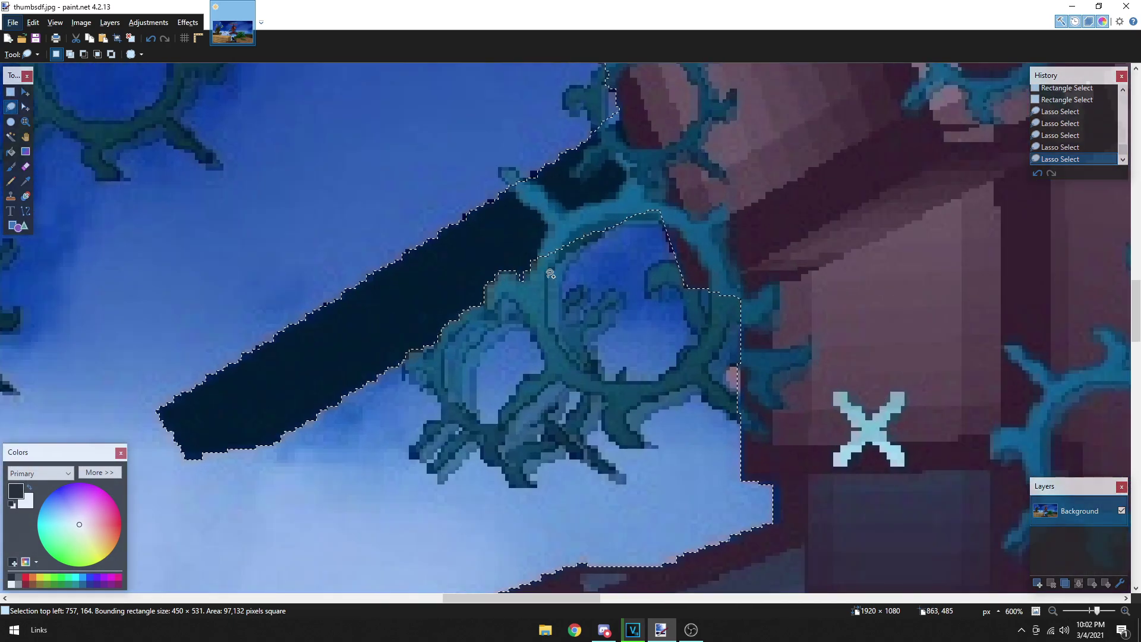
mouse_move(672, 201)
mouse_down()
mouse_move(343, 372)
mouse_move(357, 279)
mouse_move(510, 191)
mouse_move(612, 149)
mouse_up()
scroll(892, 179, down, 5)
scroll(850, 178, right, 6)
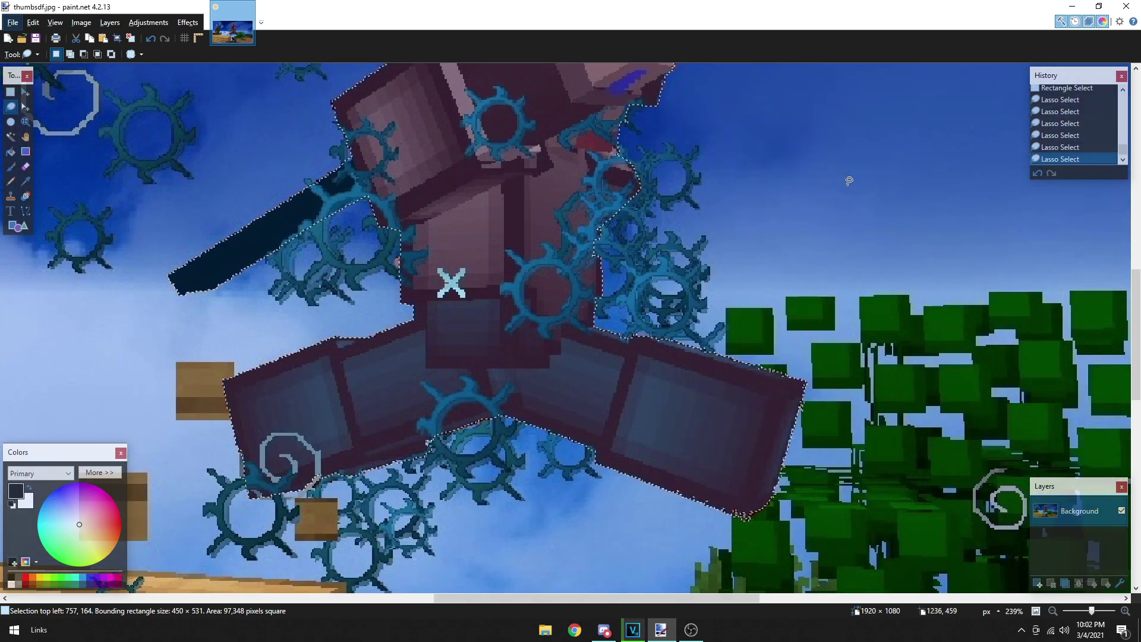
Step: Paste the copied player cutout onto a new layer above the Background and clear the selection
scroll(825, 173, down, 5)
key(ctrl+shift+n)
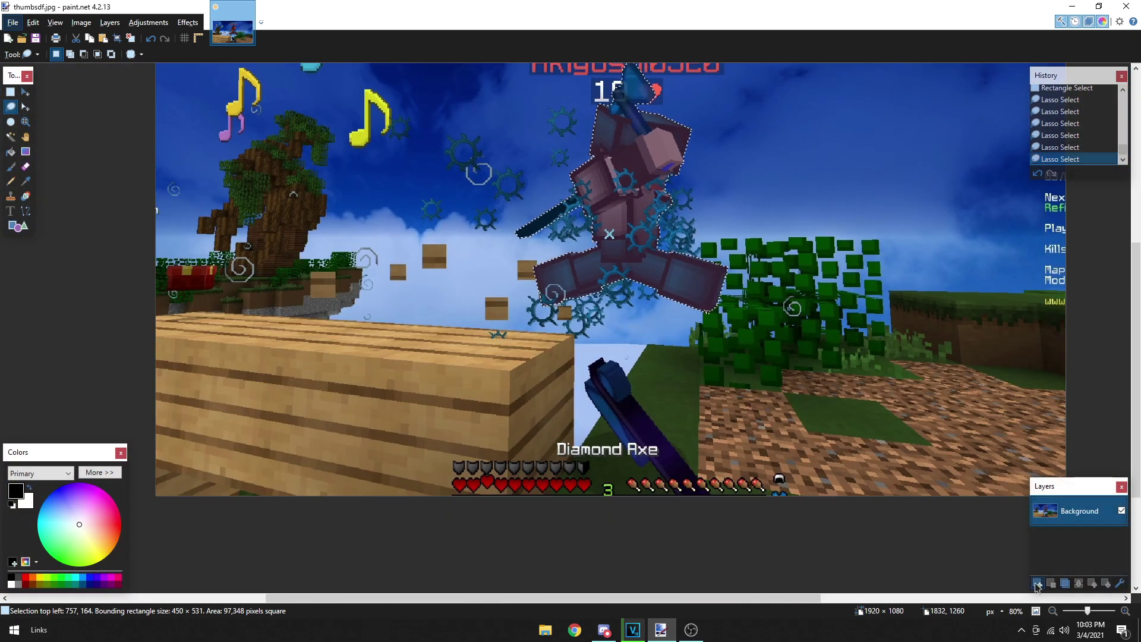
key(ctrl+v)
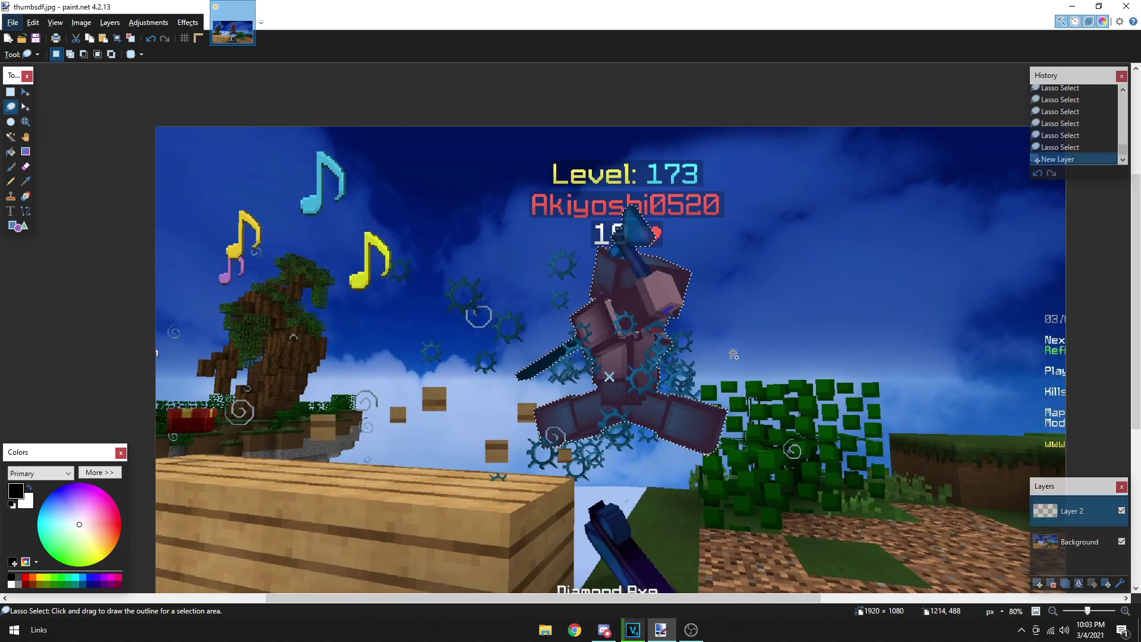
key(ctrl+d)
key(m)
scroll(755, 369, down, 2)
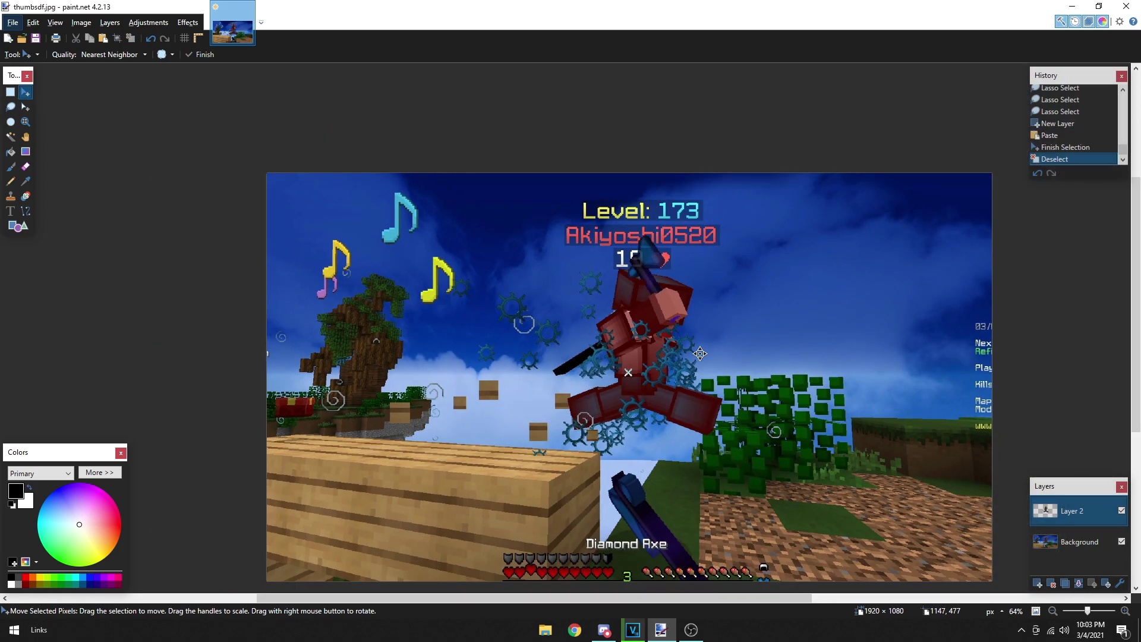
Step: Make the Background layer the active layer
click(1076, 542)
scroll(473, 250, down, 2)
scroll(519, 270, up, 2)
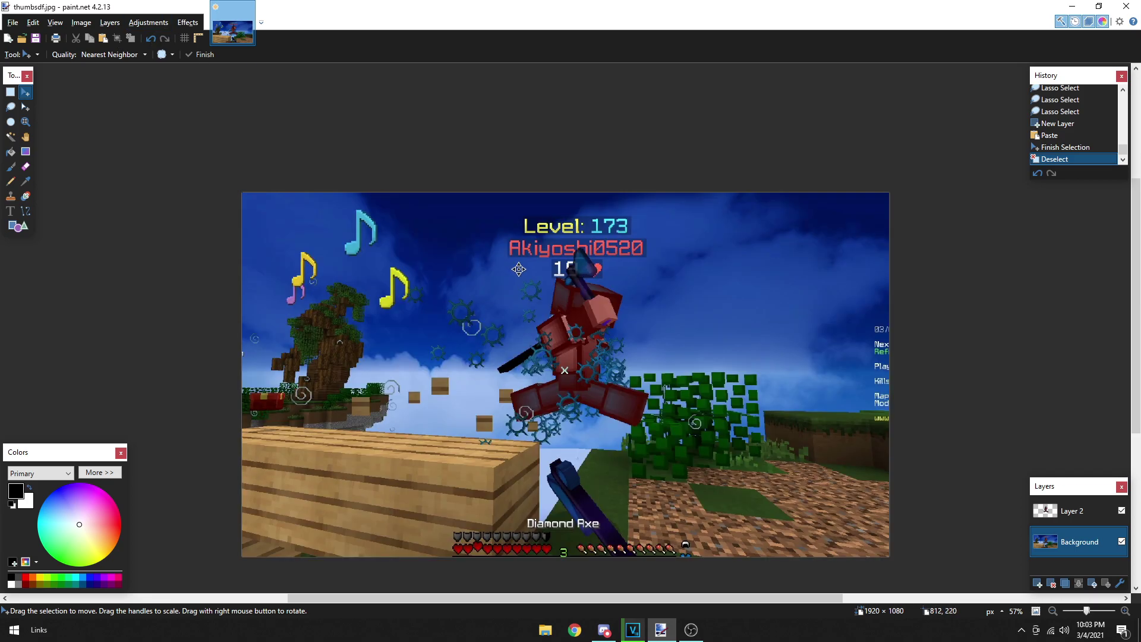
click(190, 20)
mouse_move(202, 52)
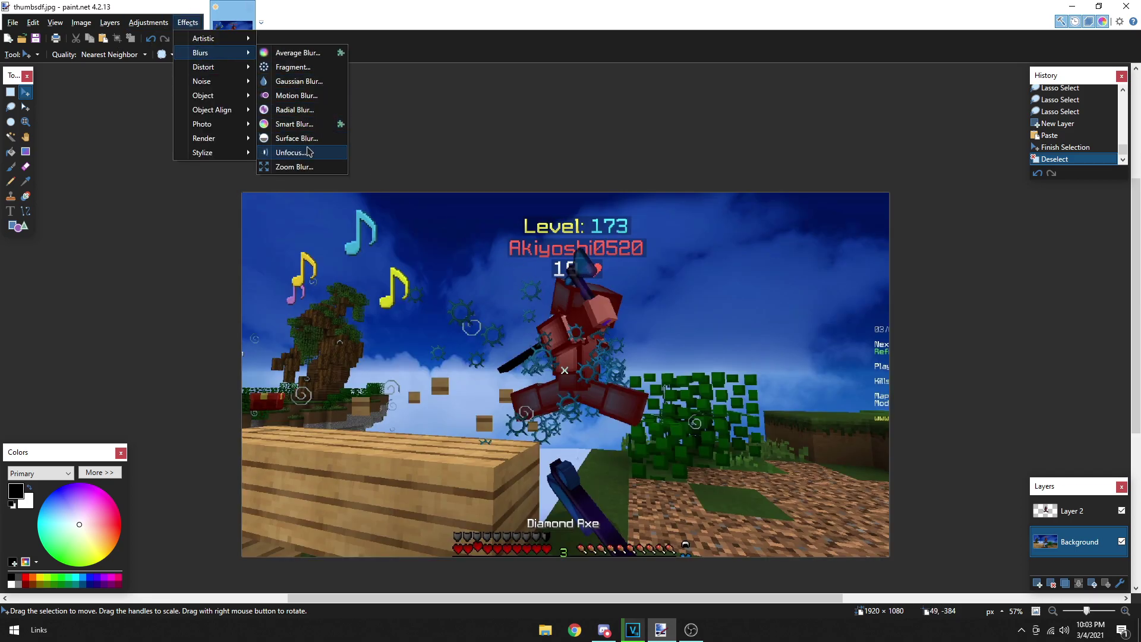
click(309, 165)
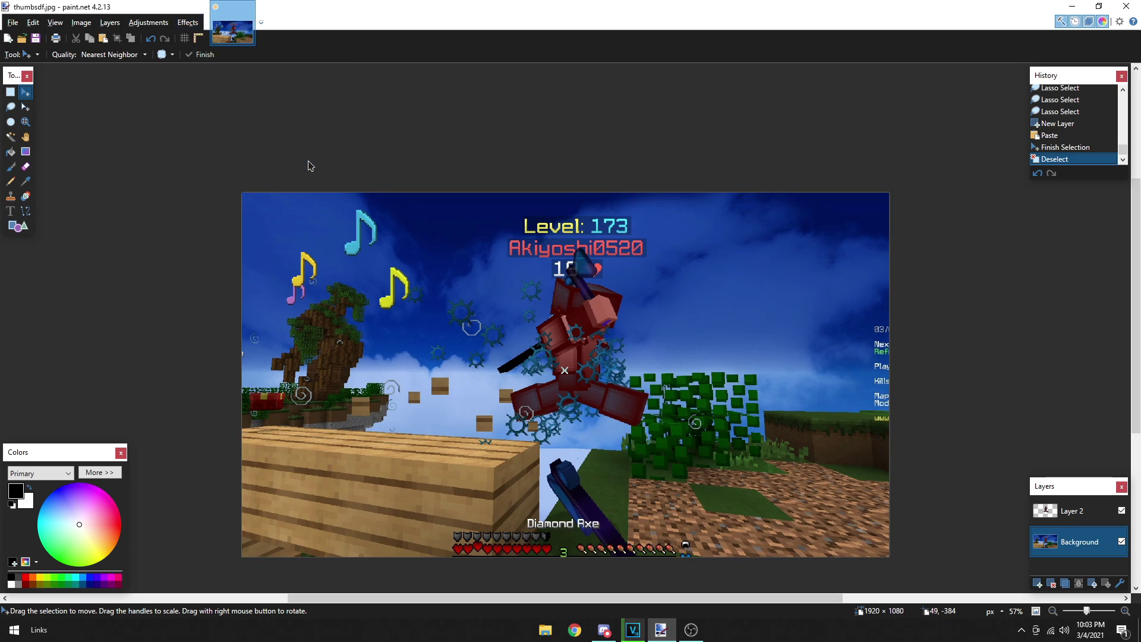
key(Escape)
Step: Start a Radial Blur on the Background layer and center it on the player at 0.07, -0.30
click(187, 24)
mouse_move(219, 52)
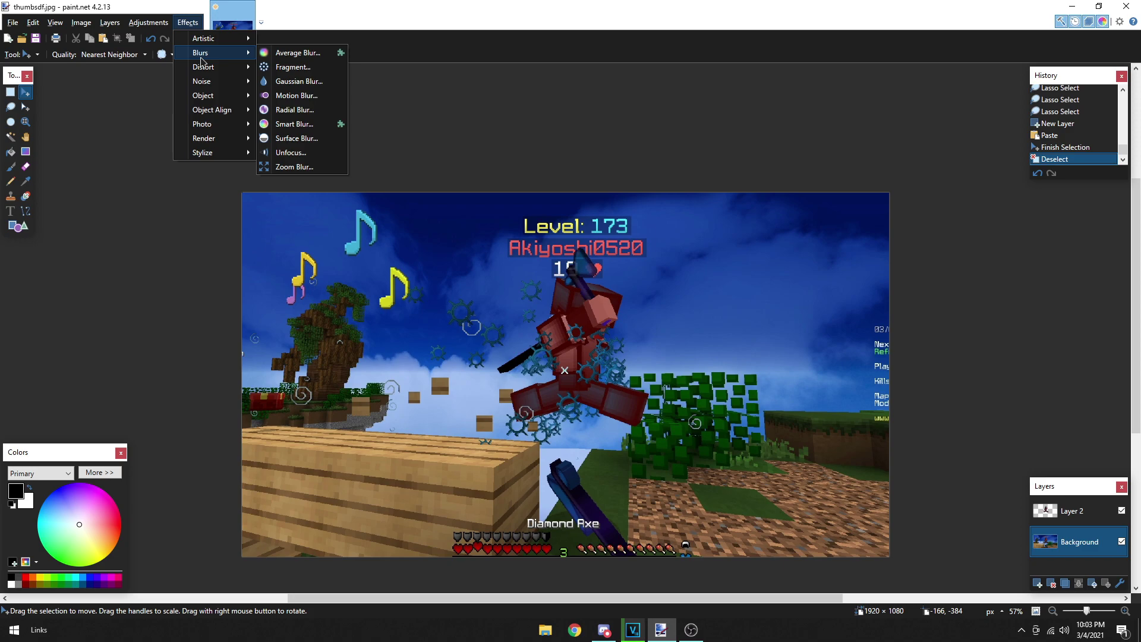
click(312, 113)
drag(537, 200, 221, 166)
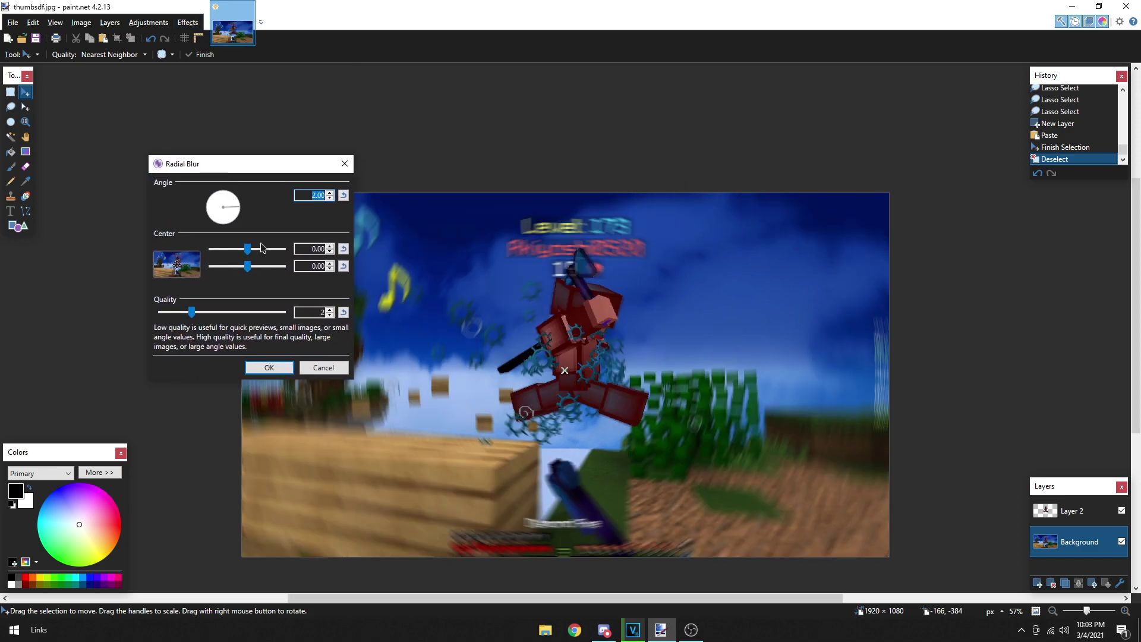
click(176, 266)
drag(178, 263, 178, 261)
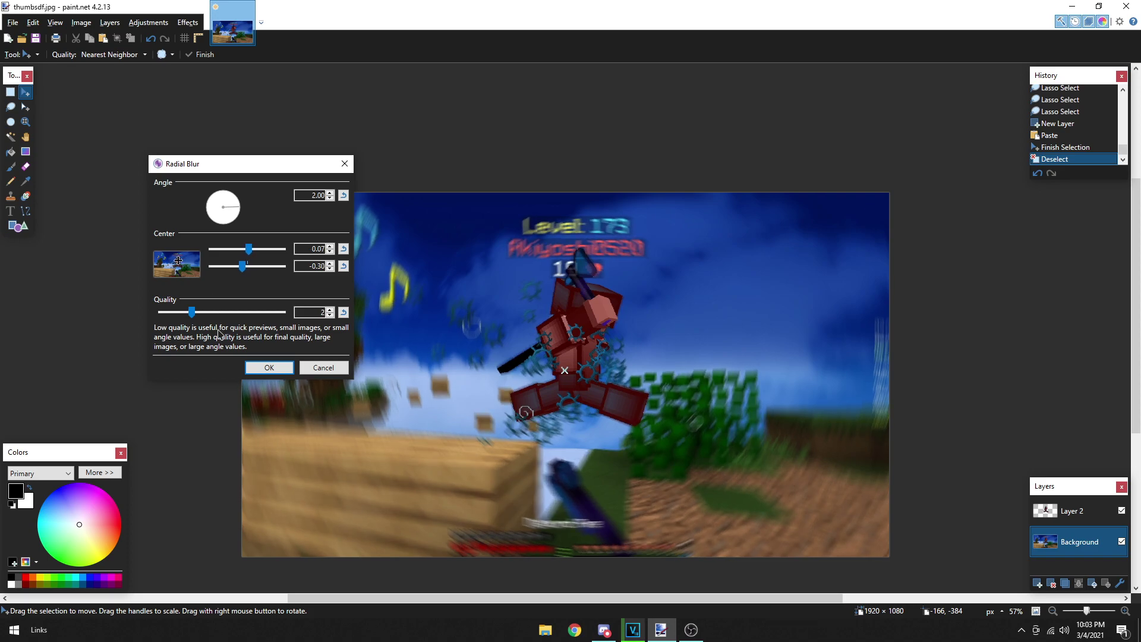
Step: Set the Radial Blur quality to 5 and the angle to 2.50, apply it, and inspect the blurred background
click(330, 315)
scroll(333, 314, up, 1)
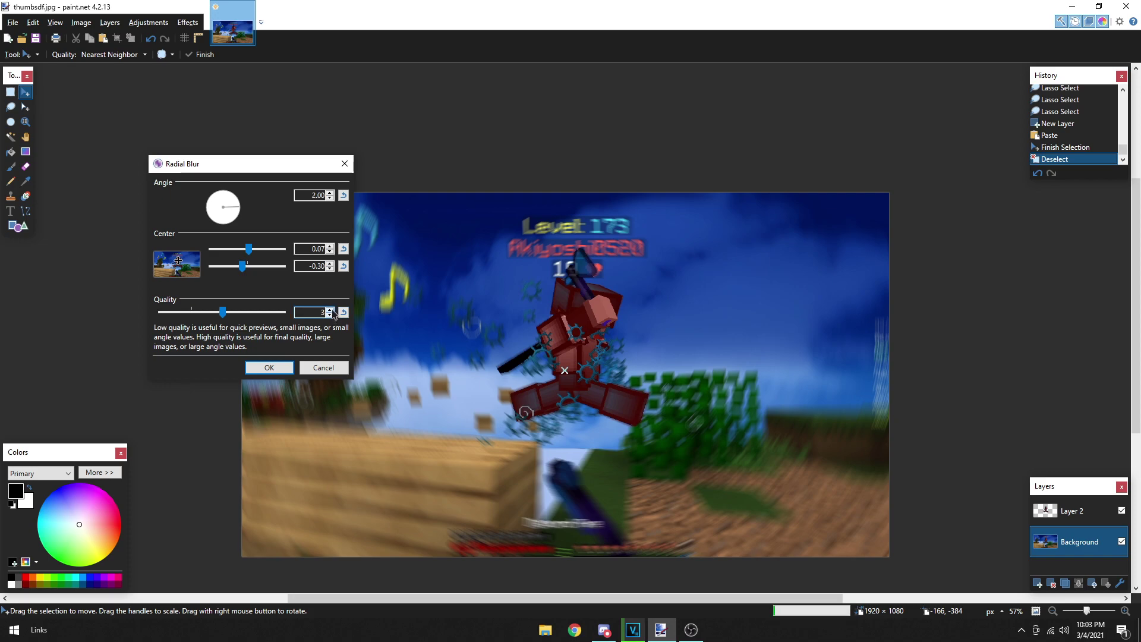
scroll(333, 314, up, 1)
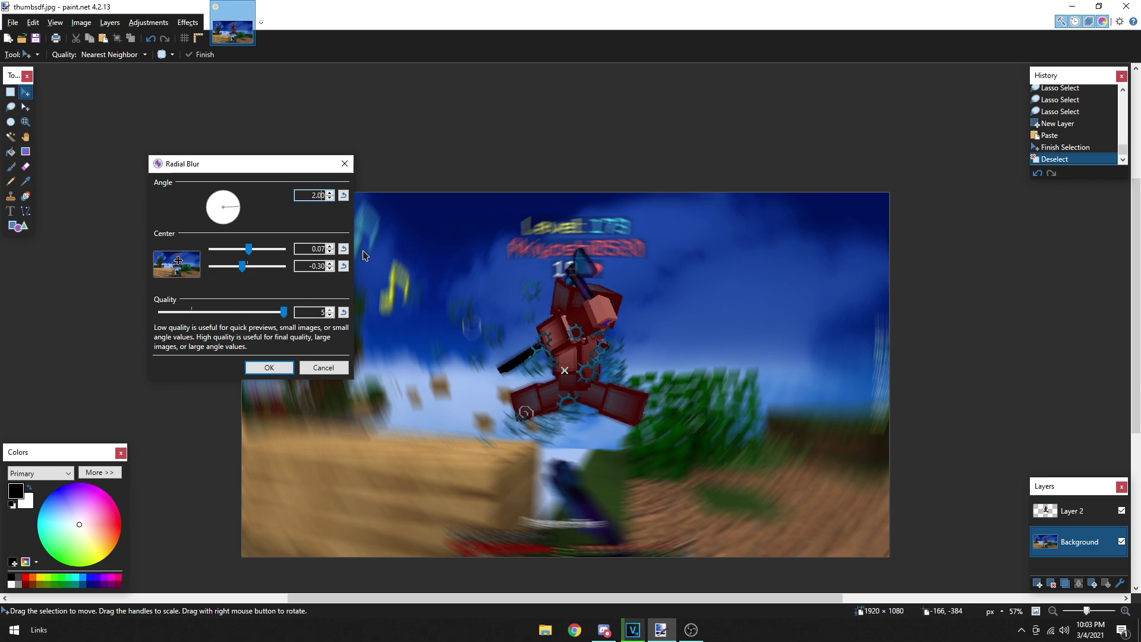
click(307, 247)
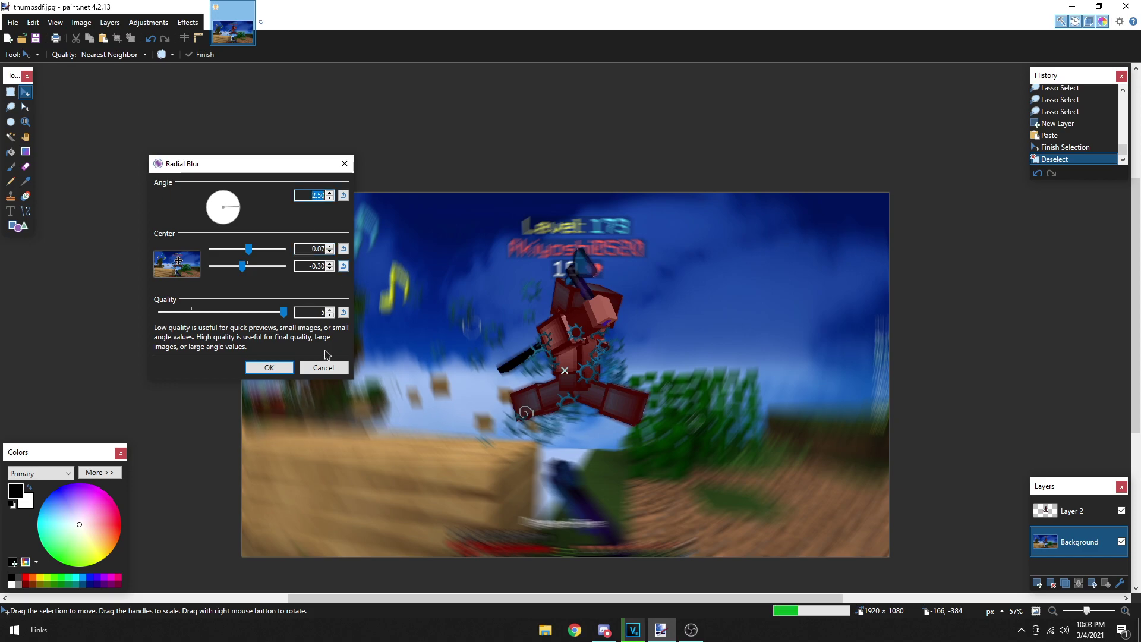
click(276, 368)
ctrl+scroll(348, 307, up, 1)
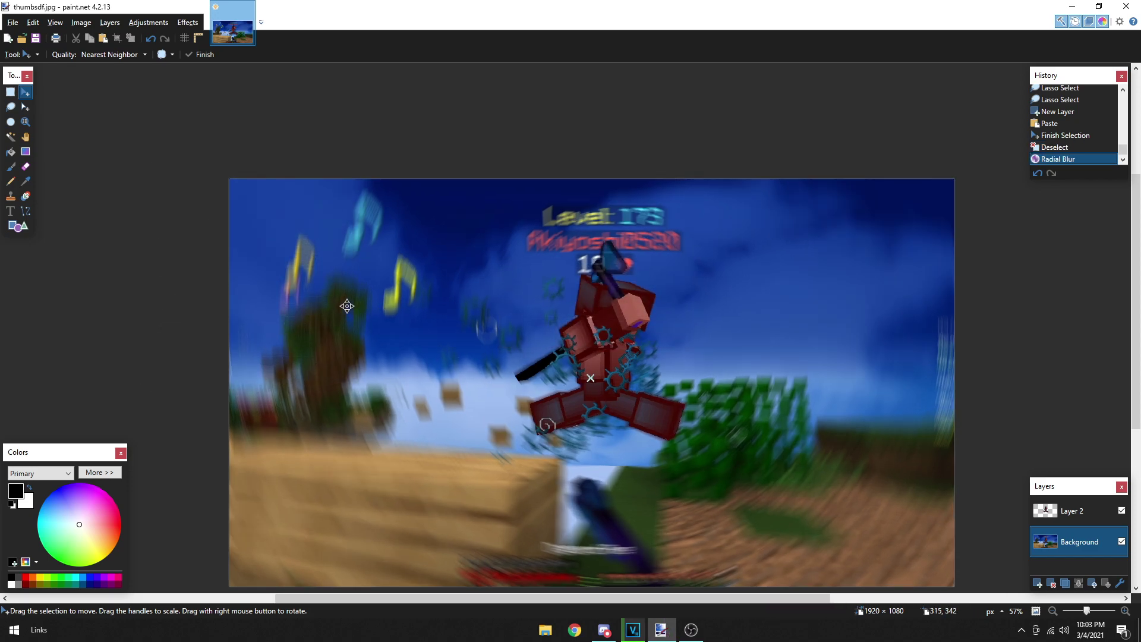
scroll(763, 381, down, 2)
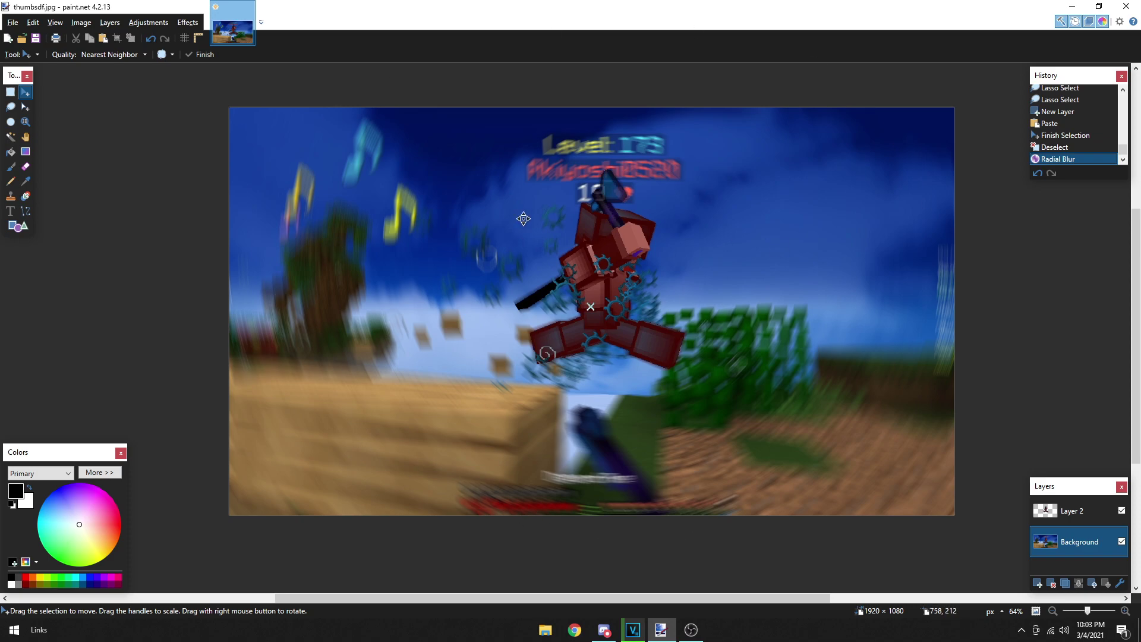
ctrl+scroll(638, 275, up, 4)
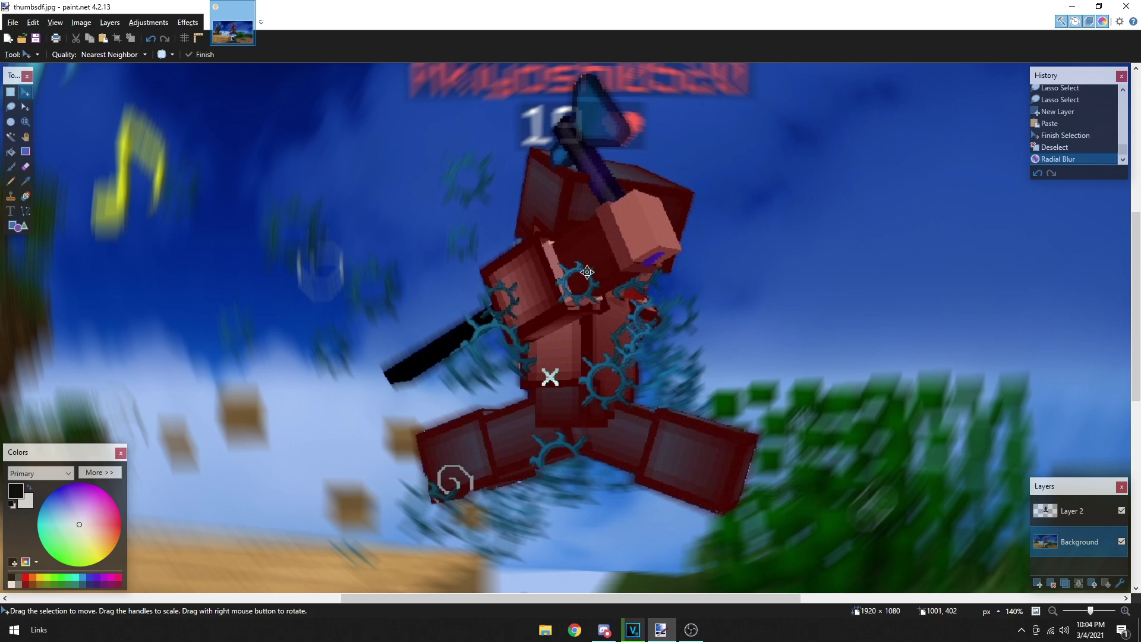
ctrl+scroll(588, 272, down, 5)
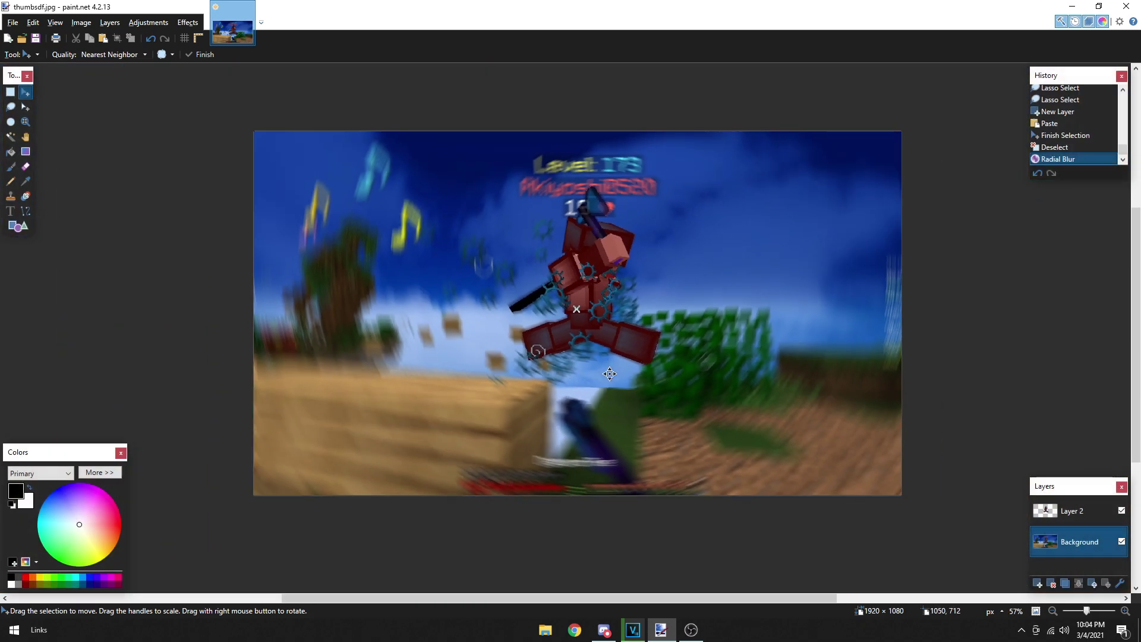
Step: Try a Zoom Blur of amount 12 centered at 0.09, -0.21 on the Background layer, and undo it
click(182, 24)
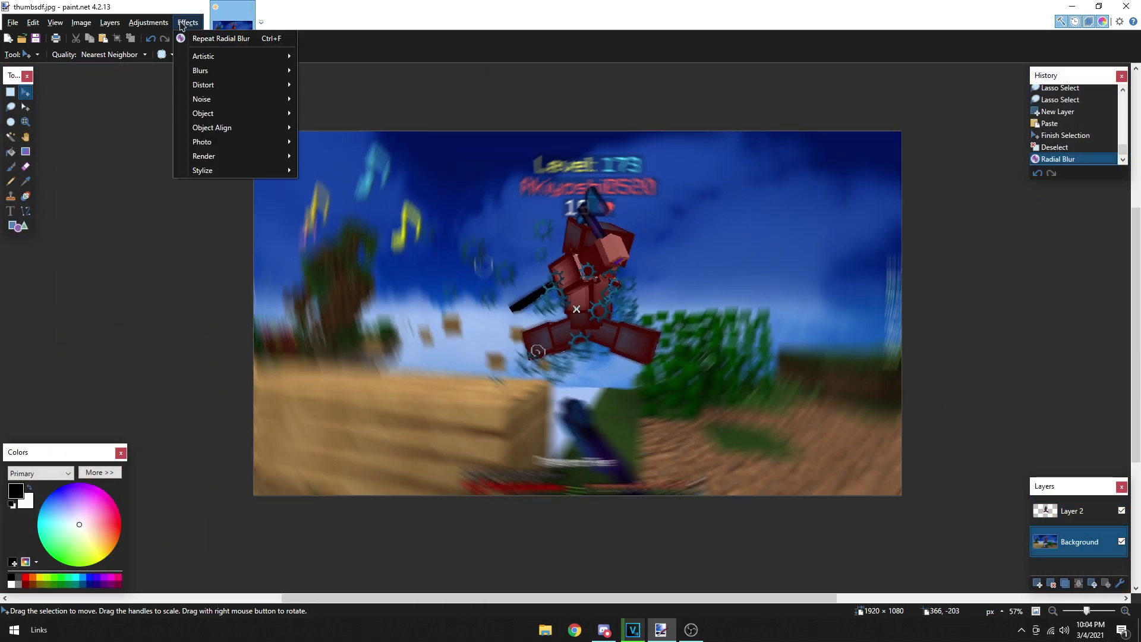
mouse_move(221, 73)
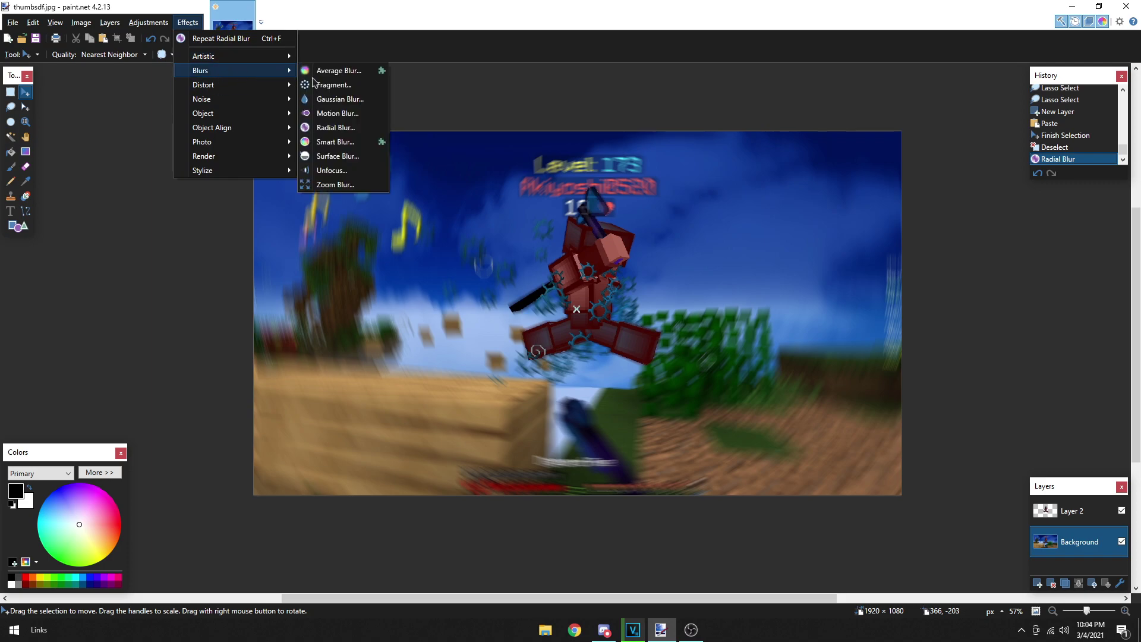
click(348, 186)
drag(519, 243, 291, 217)
drag(273, 295, 275, 293)
click(426, 246)
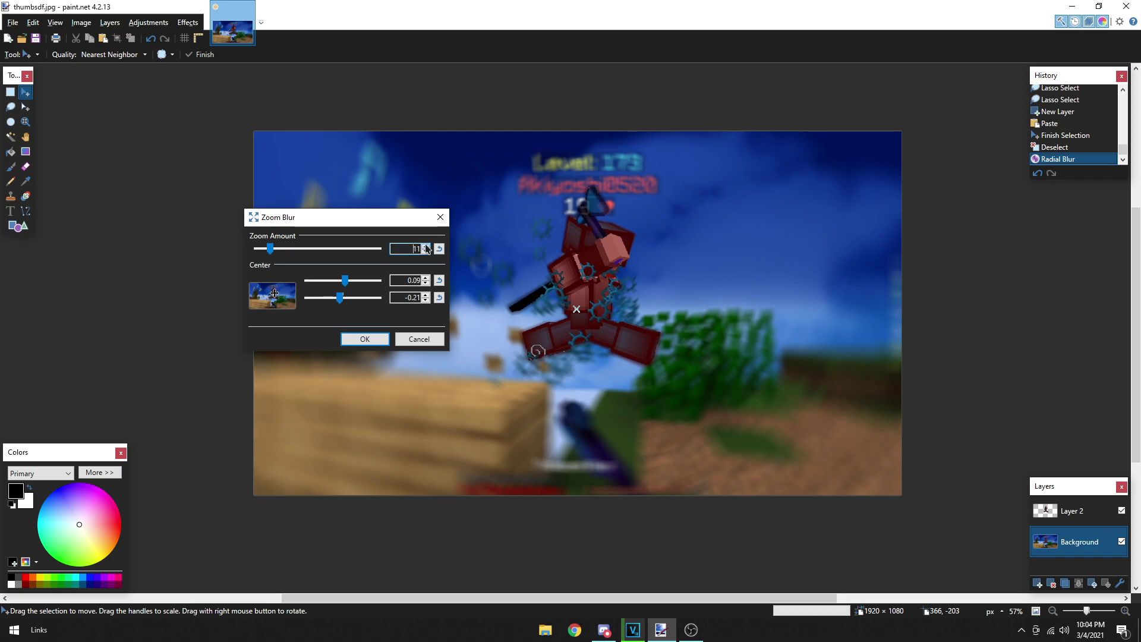
click(426, 246)
click(426, 246)
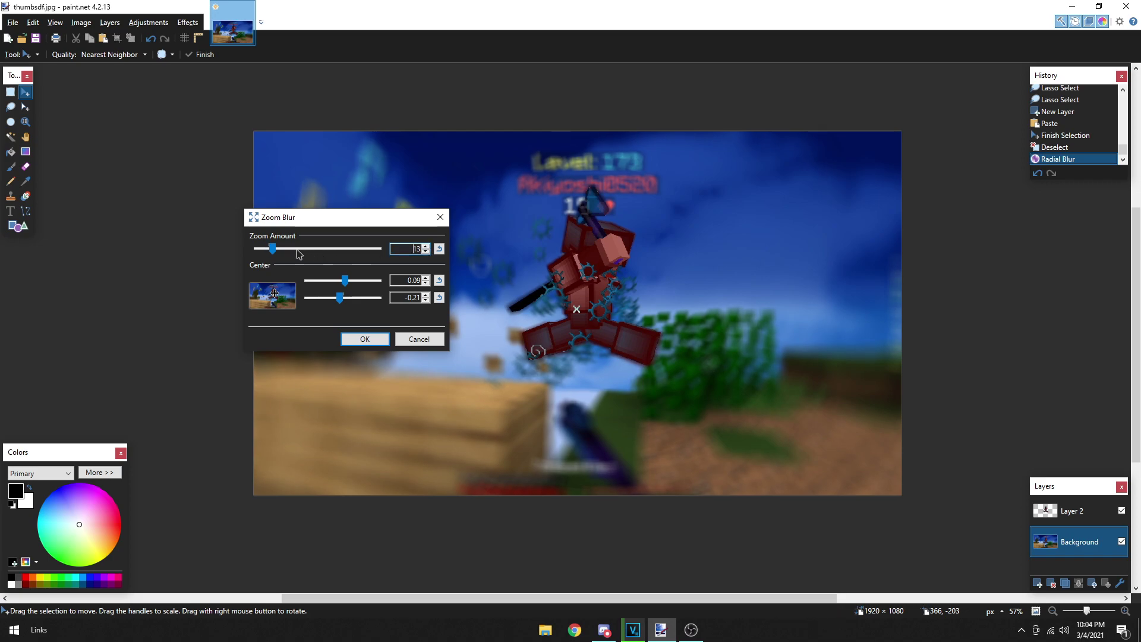
drag(273, 248, 275, 251)
click(364, 339)
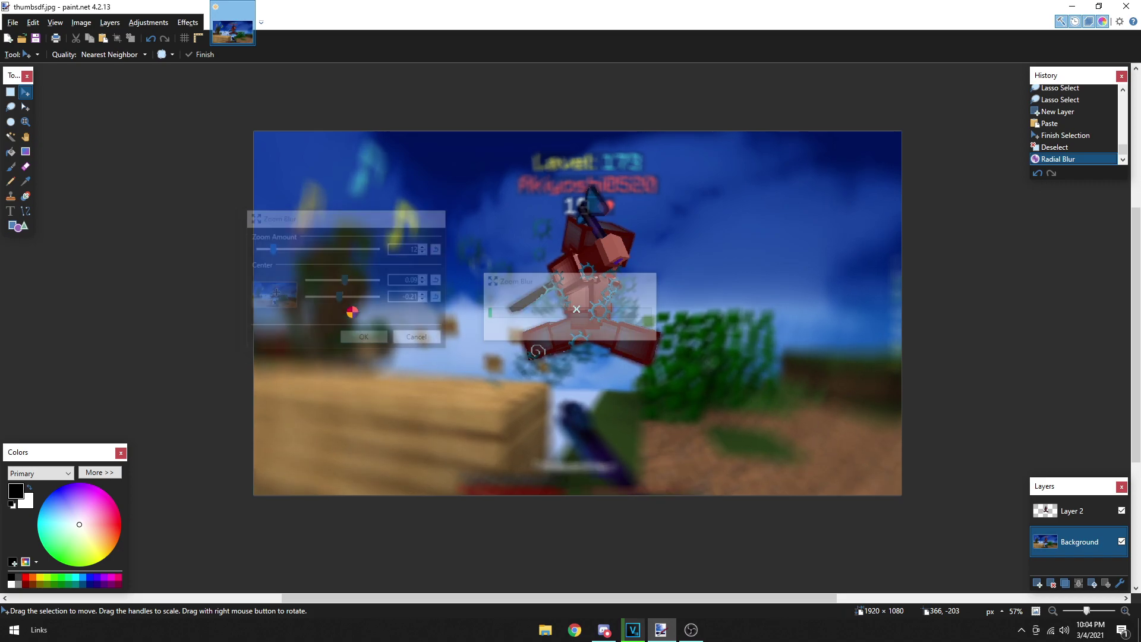
key(ctrl+z)
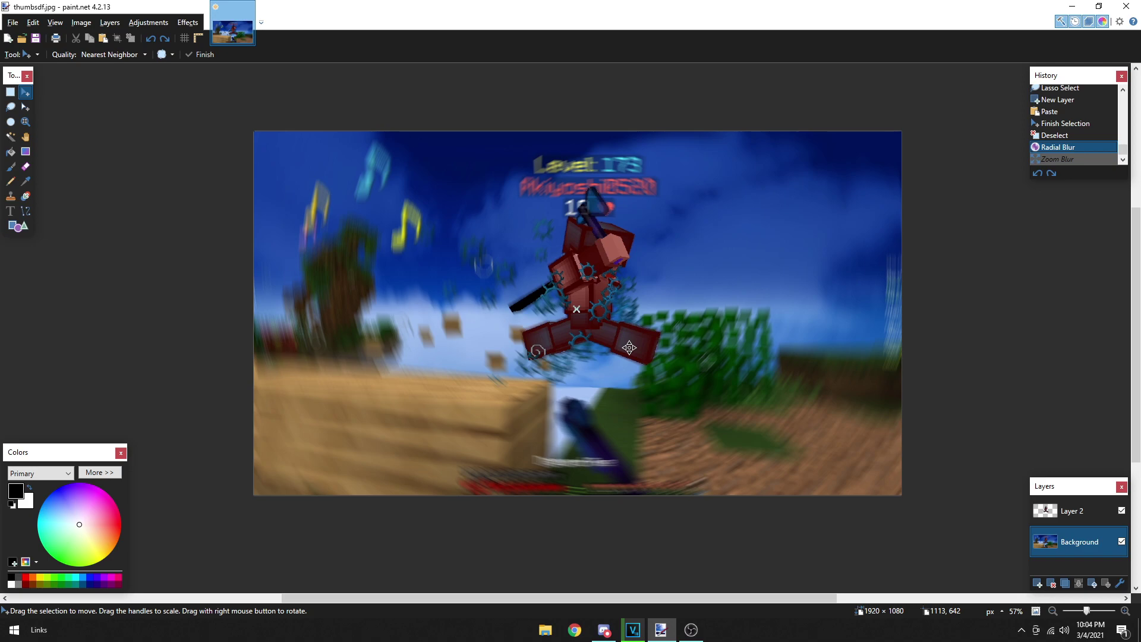
Step: Apply a Zoom Blur of amount 5 centered at 0.09, -0.21 to the Background layer
click(188, 22)
mouse_move(227, 73)
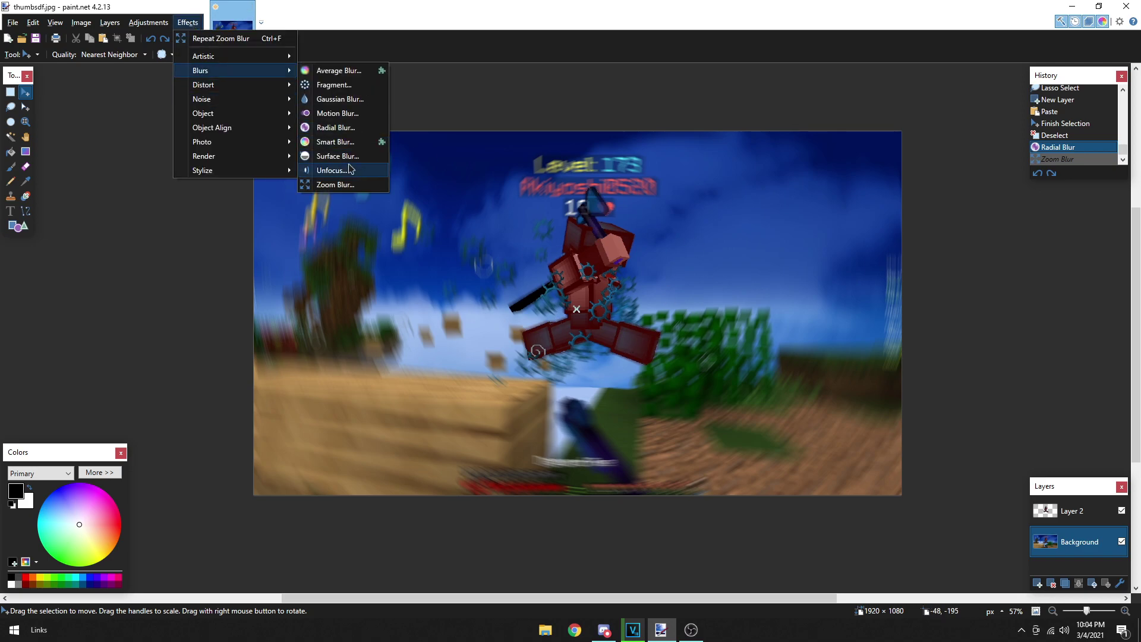
click(335, 185)
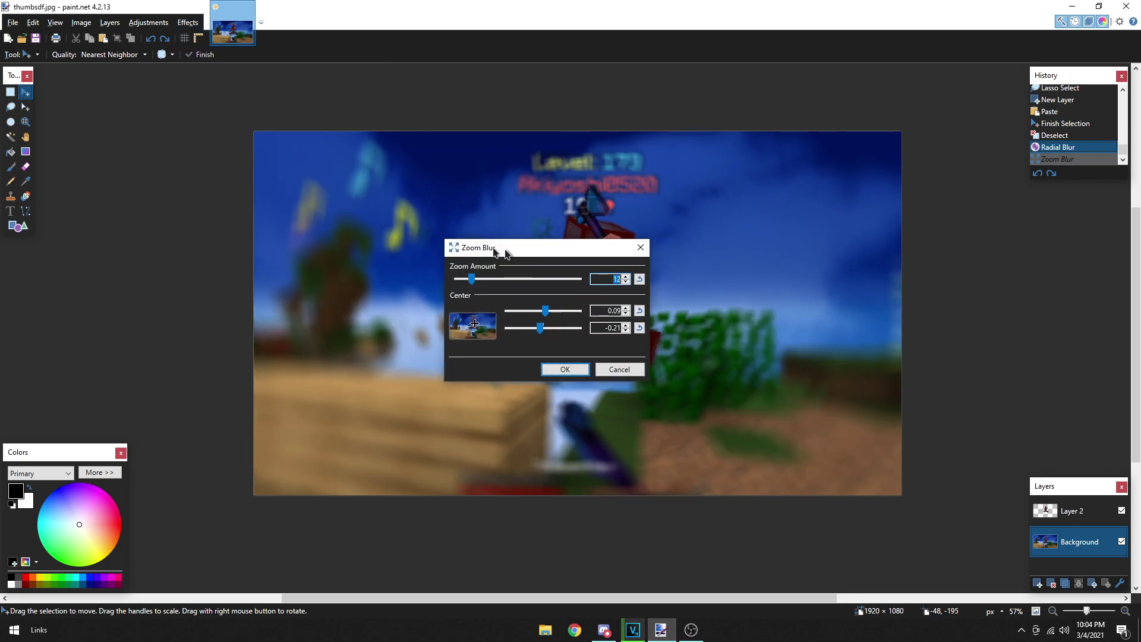
drag(233, 242, 215, 246)
text(4)
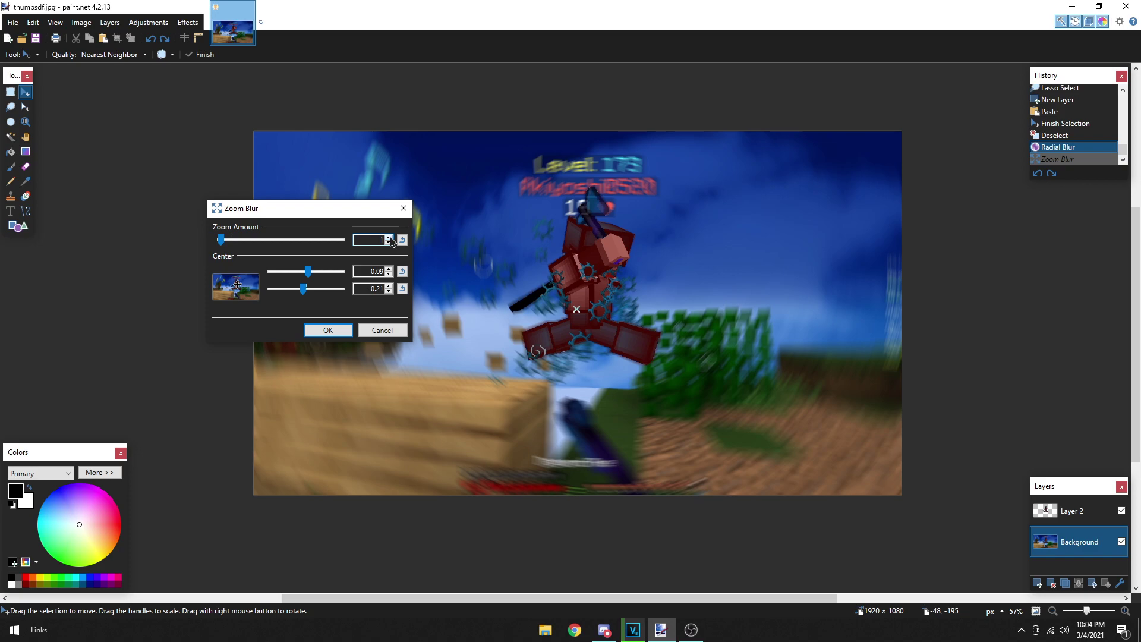
click(390, 238)
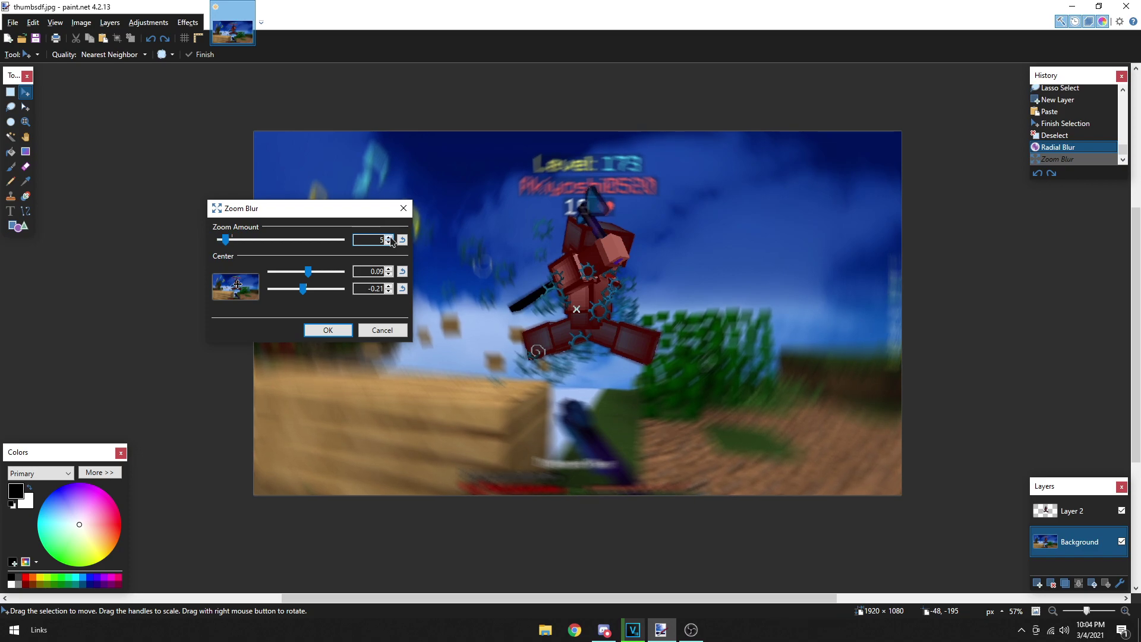
click(324, 329)
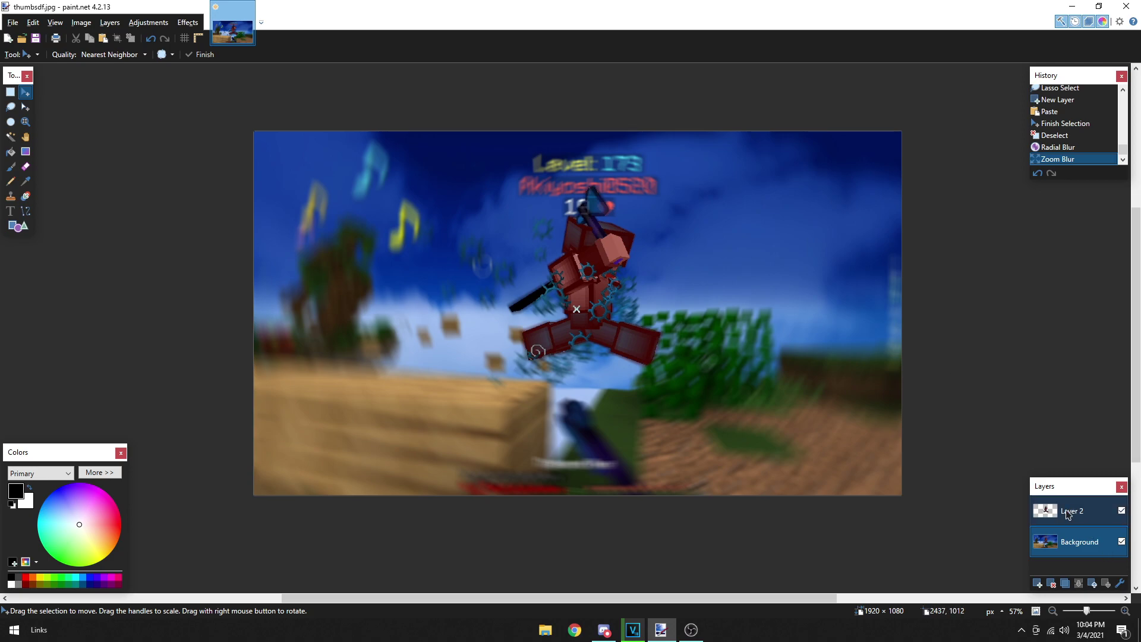
Step: Merge the cut-out player layer down into the Background and add a new empty layer above it
click(1079, 584)
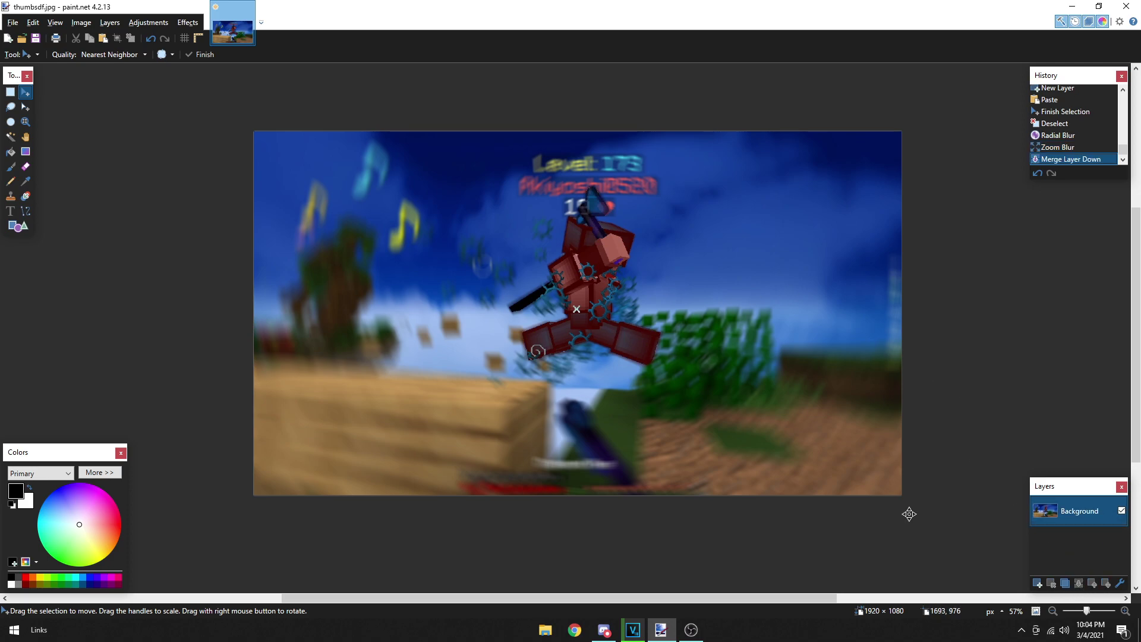
click(1036, 584)
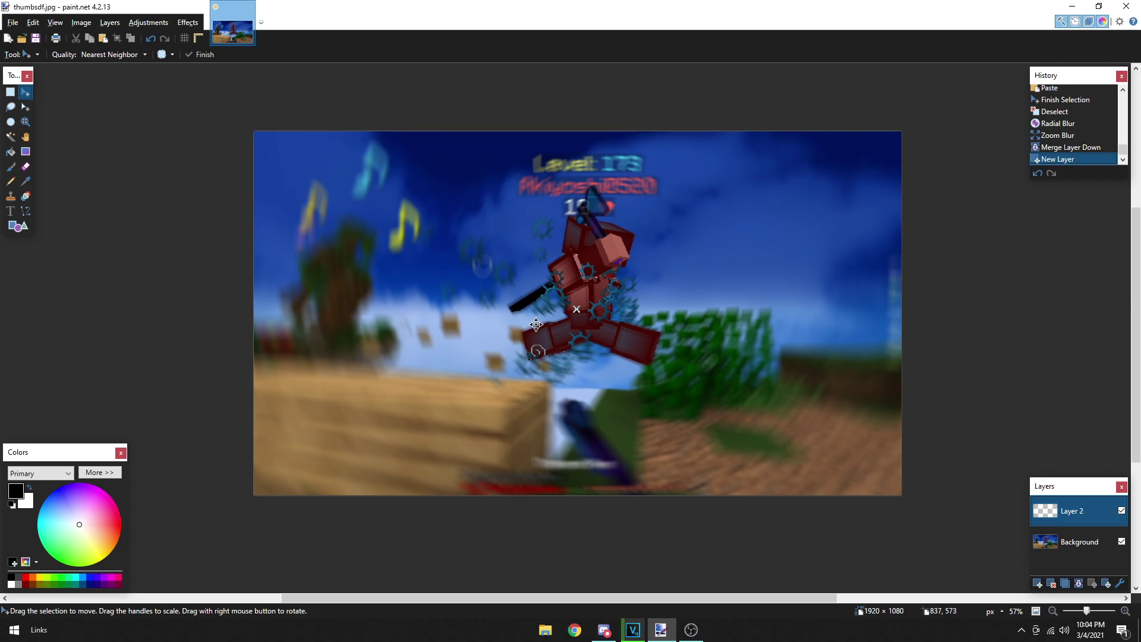
Step: Set up the Text tool with white as the primary color and the Minecraftia font
key(t)
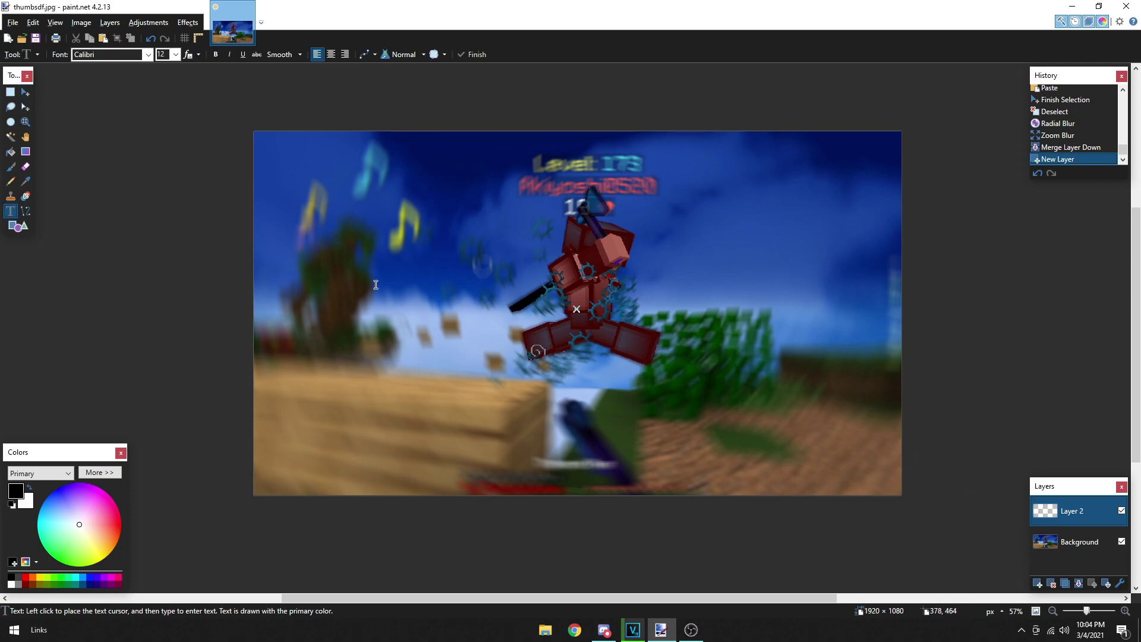
click(84, 578)
click(17, 586)
click(148, 55)
scroll(148, 315, down, 15)
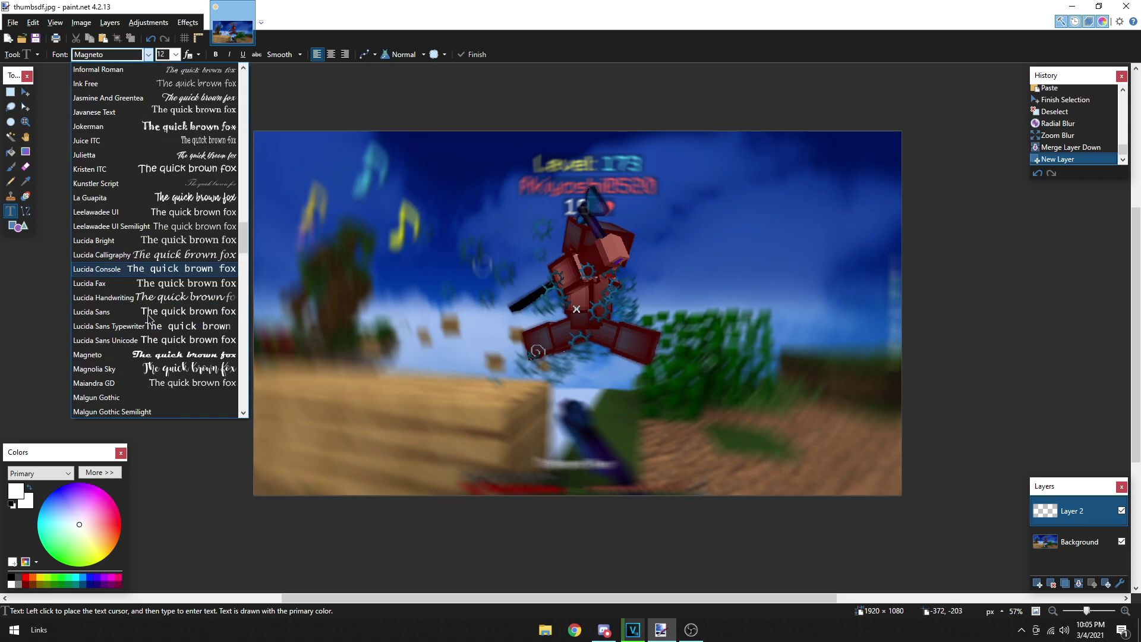
scroll(148, 318, down, 6)
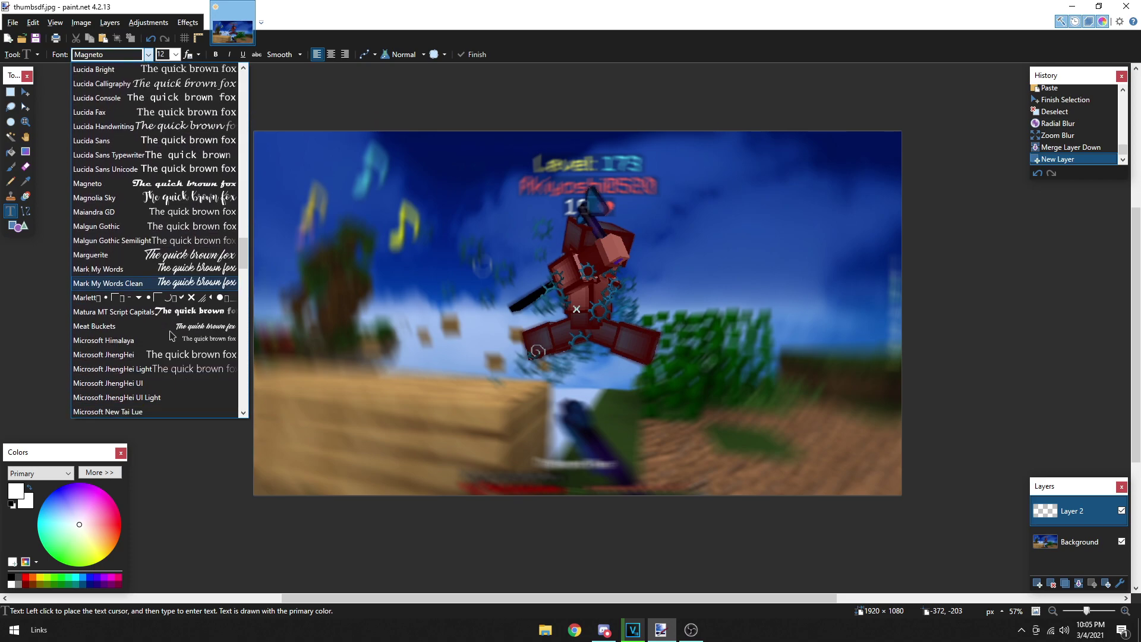
scroll(181, 373, down, 6)
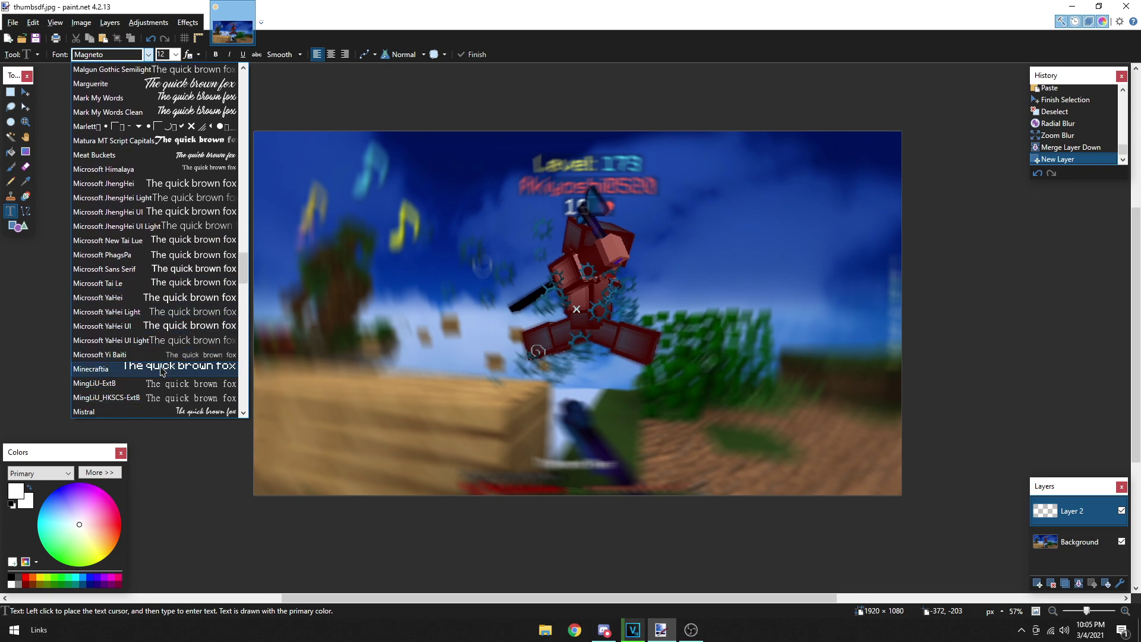
click(181, 387)
Step: Add the text "Ranked Skywars" at size 72 on the new layer and place it across the player's legs
scroll(384, 274, up, 1)
click(458, 375)
text(Ranked Skywars)
double_click(160, 55)
text(25)
key(BackSpace)
key(BackSpace)
text(72)
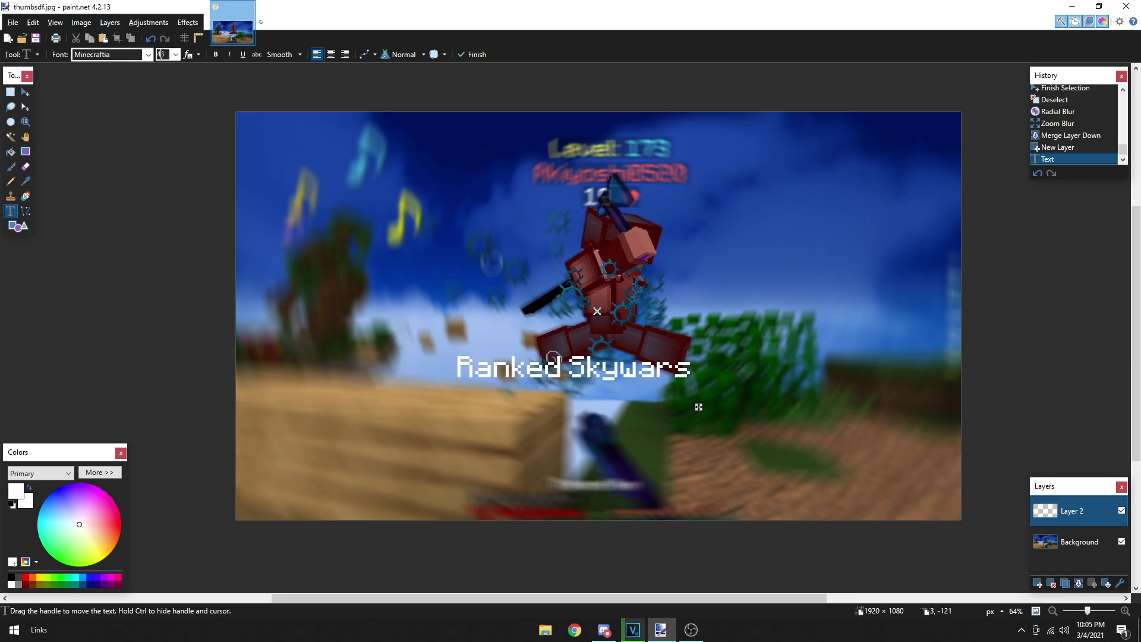
drag(815, 421, 772, 410)
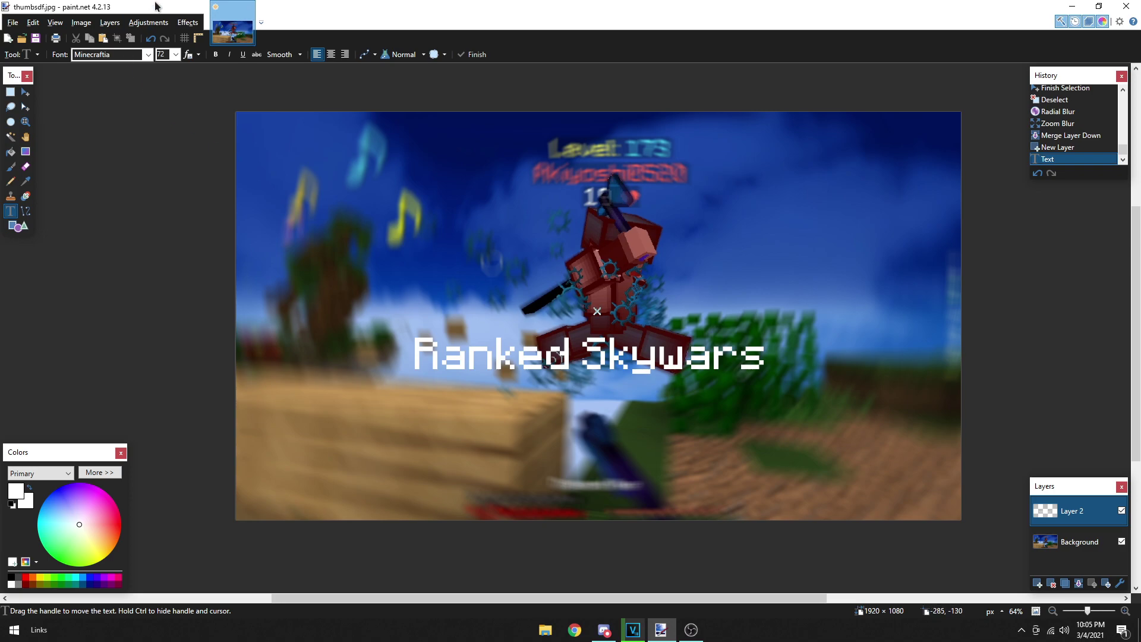
click(189, 24)
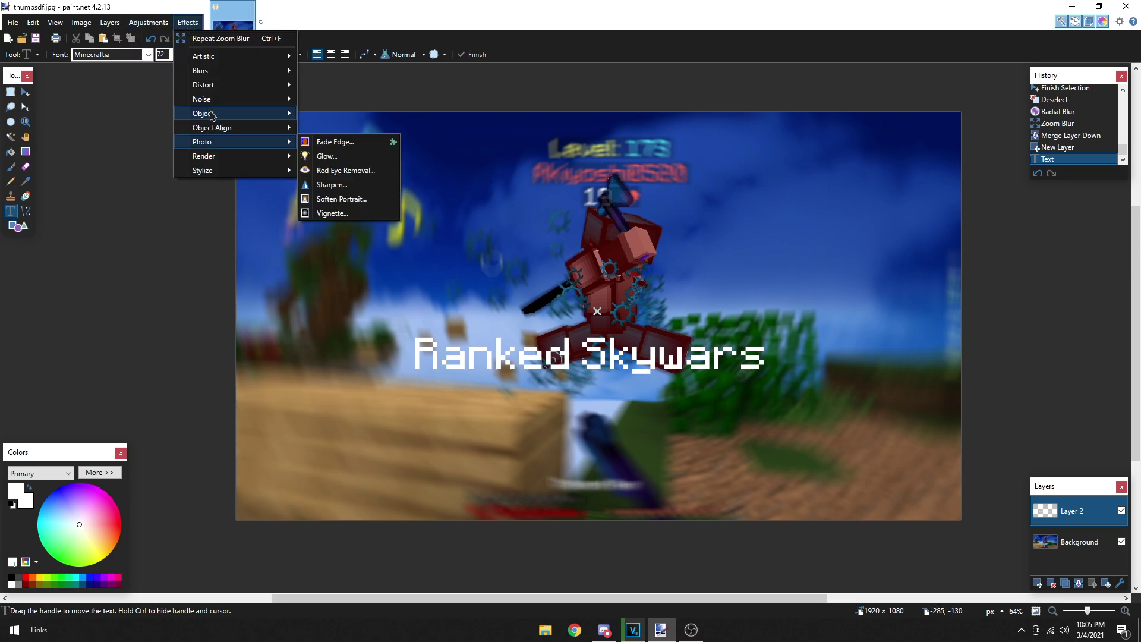
mouse_move(211, 114)
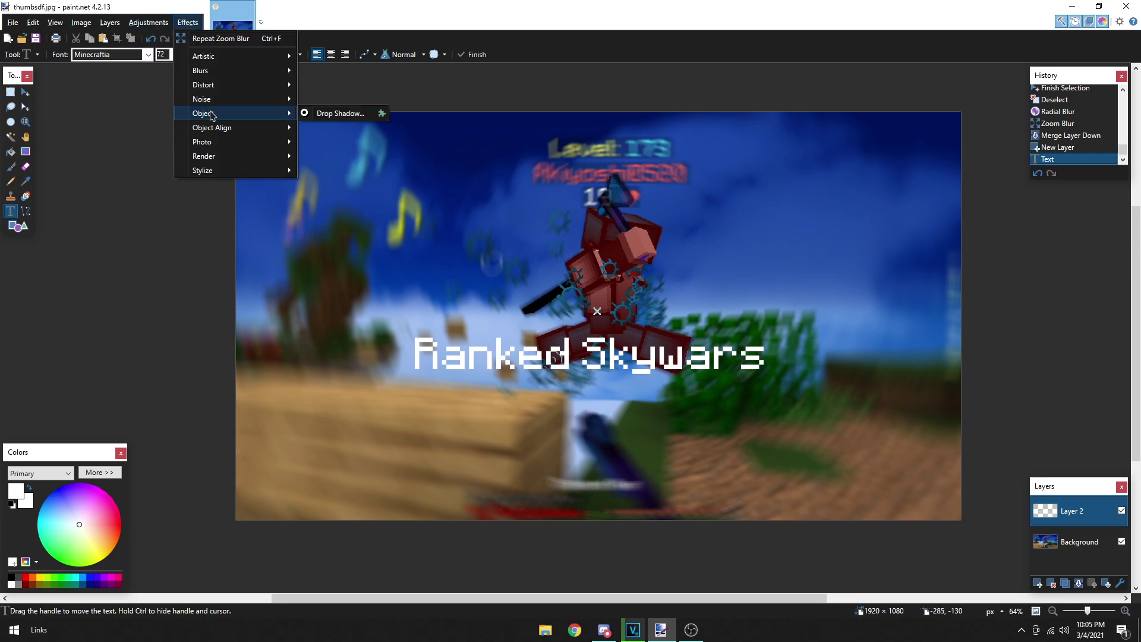
click(323, 114)
drag(571, 173, 286, 139)
click(361, 355)
drag(213, 252, 76, 255)
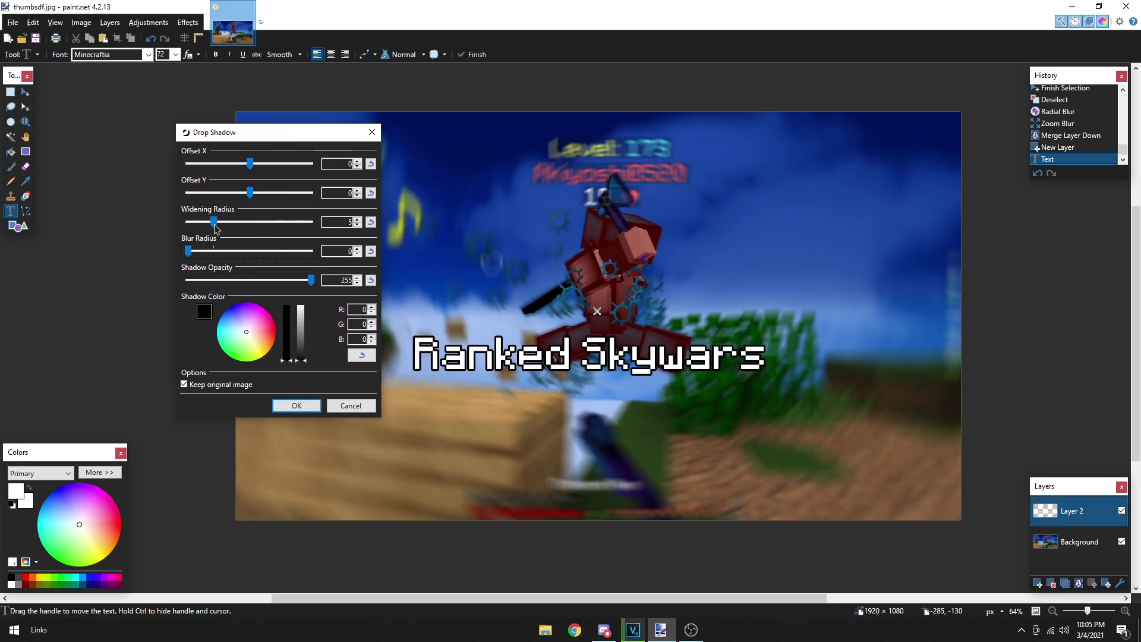
drag(214, 223, 131, 214)
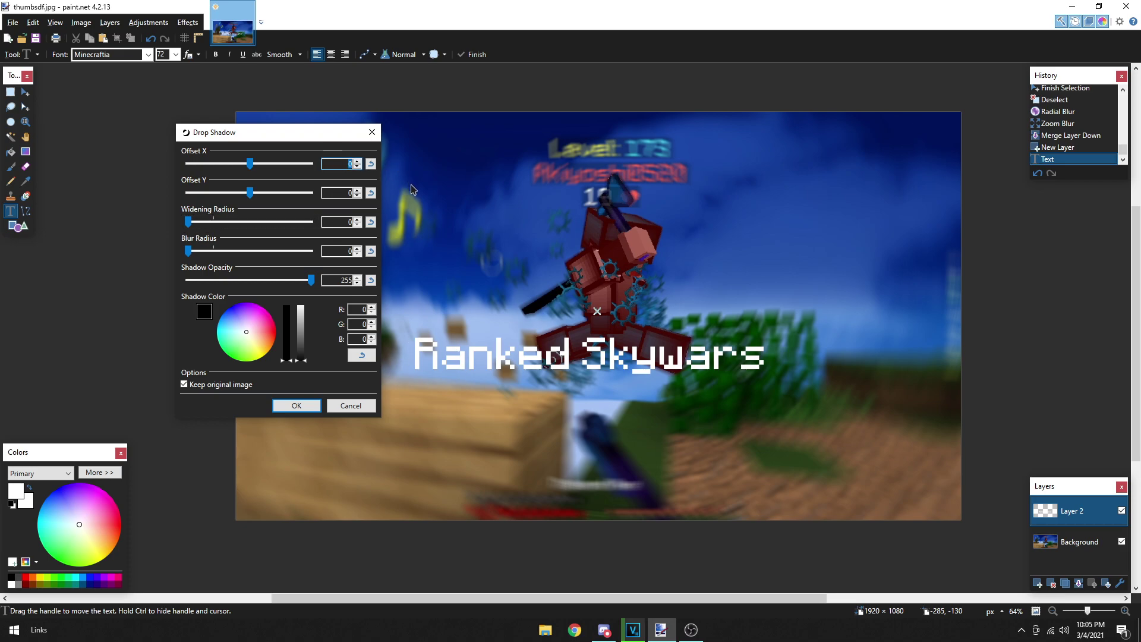
click(334, 191)
click(347, 163)
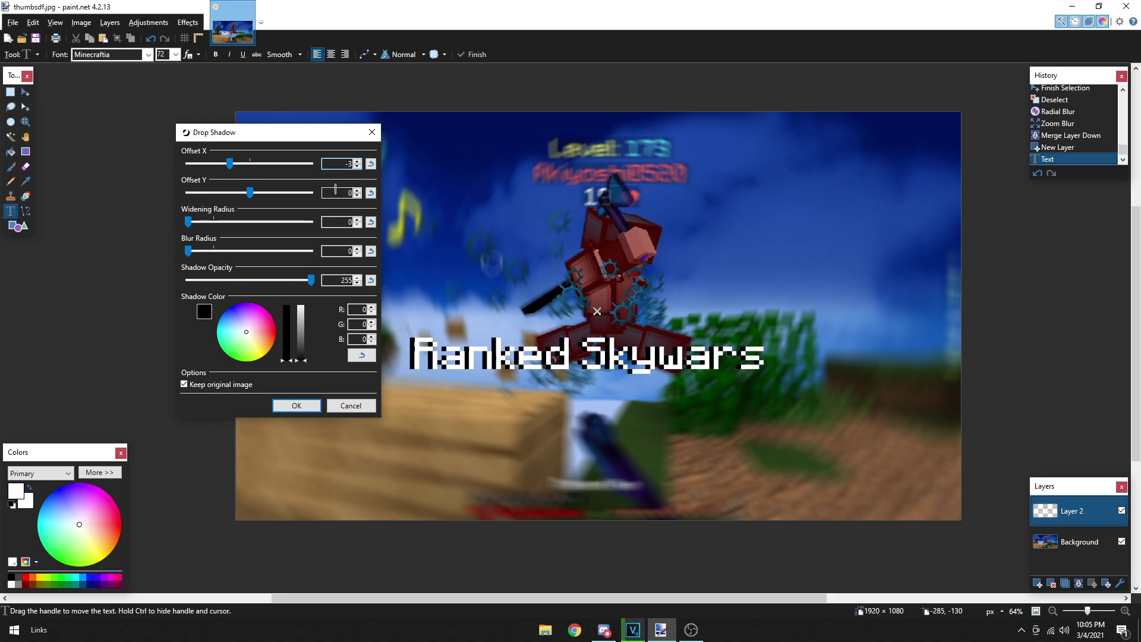
key(BackSpace)
text(1)
click(338, 193)
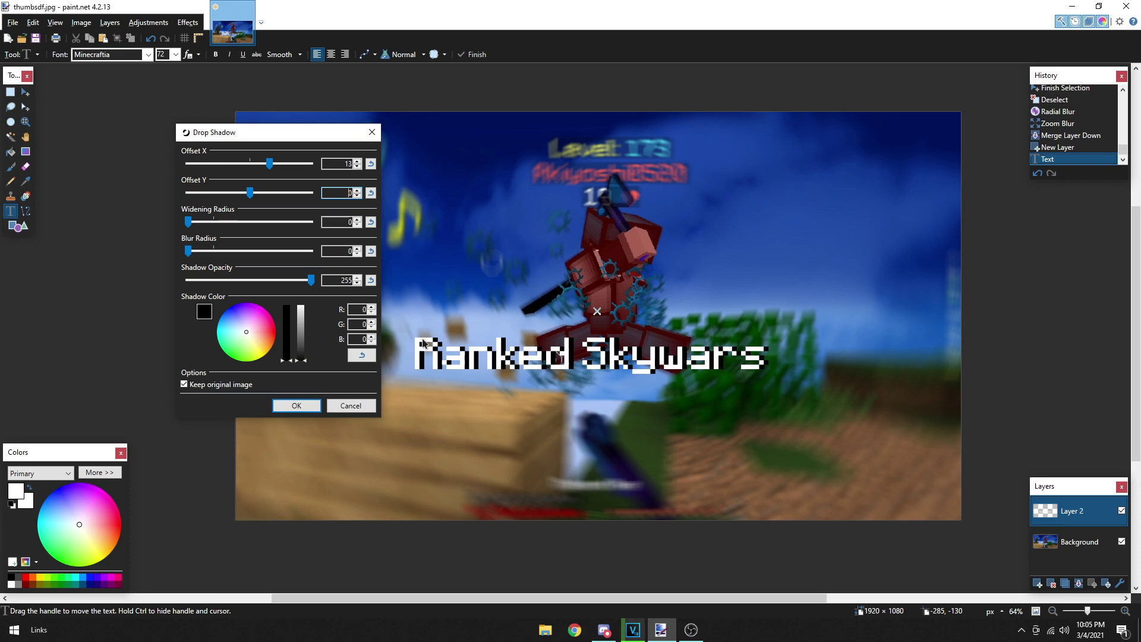
click(356, 166)
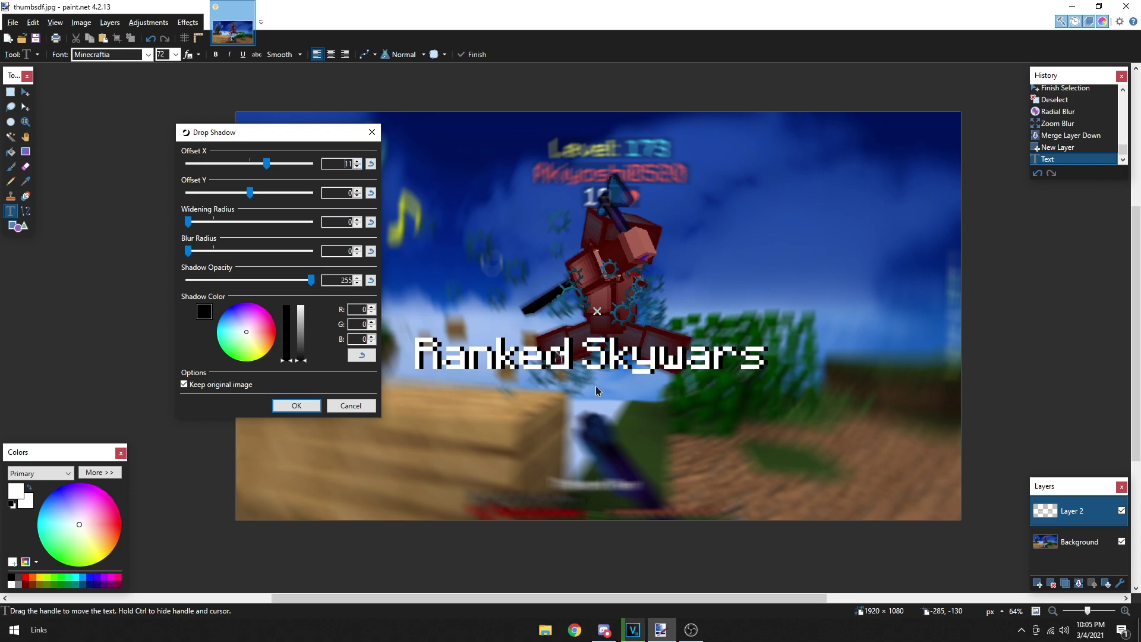
click(368, 406)
Step: Start a Drop Shadow on the "Ranked Skywars" text with Offset X 12 and Offset Y 12
scroll(556, 360, up, 6)
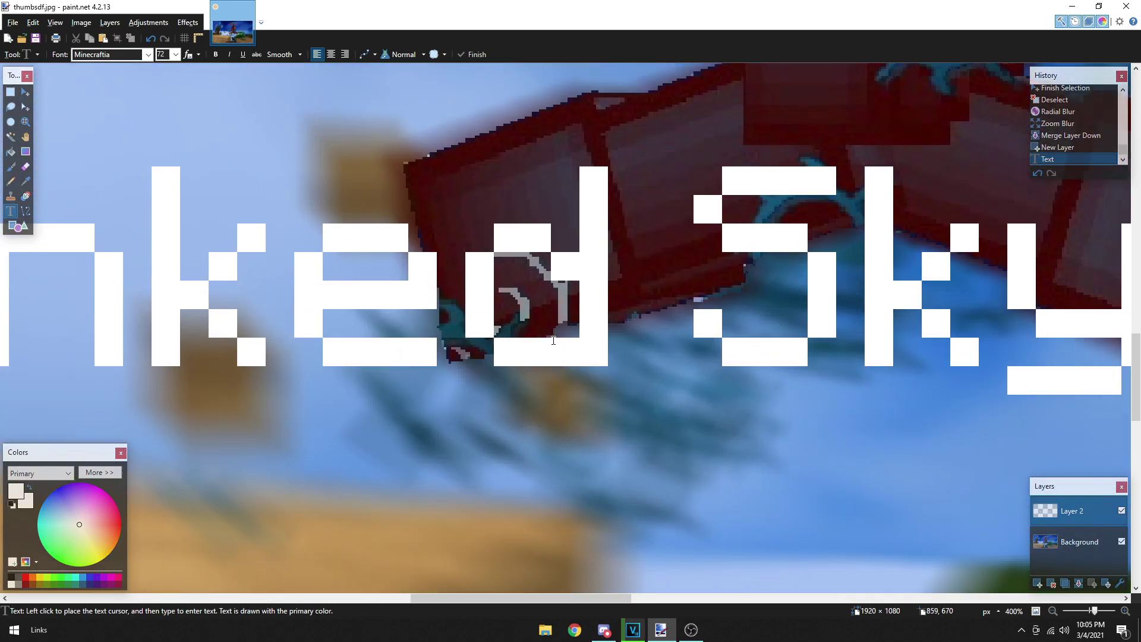
click(188, 22)
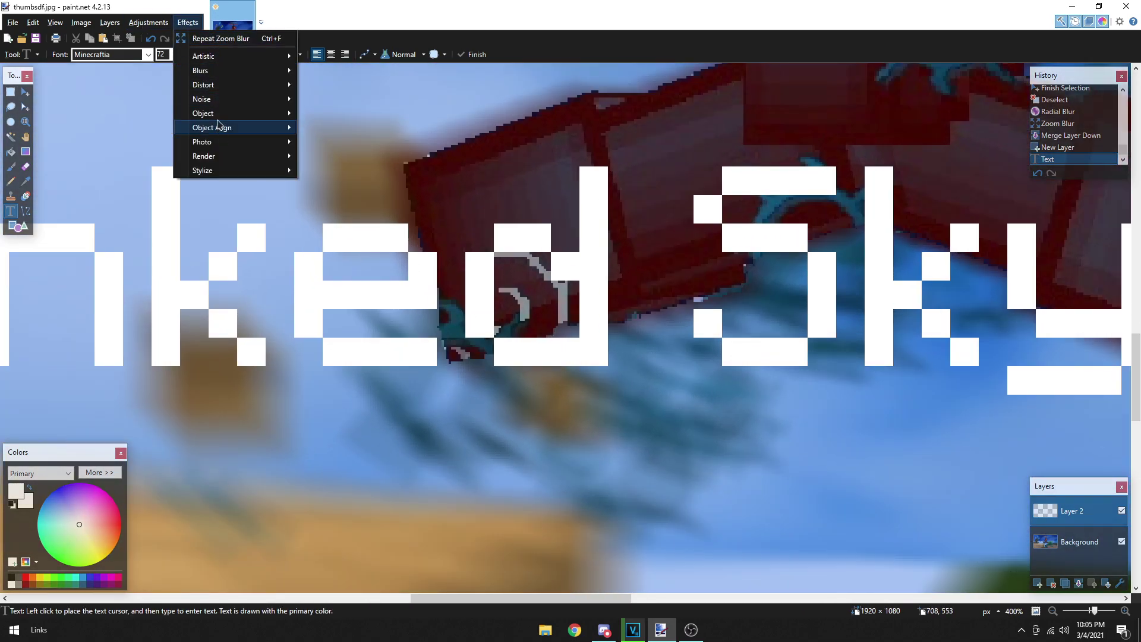
mouse_move(250, 113)
click(327, 113)
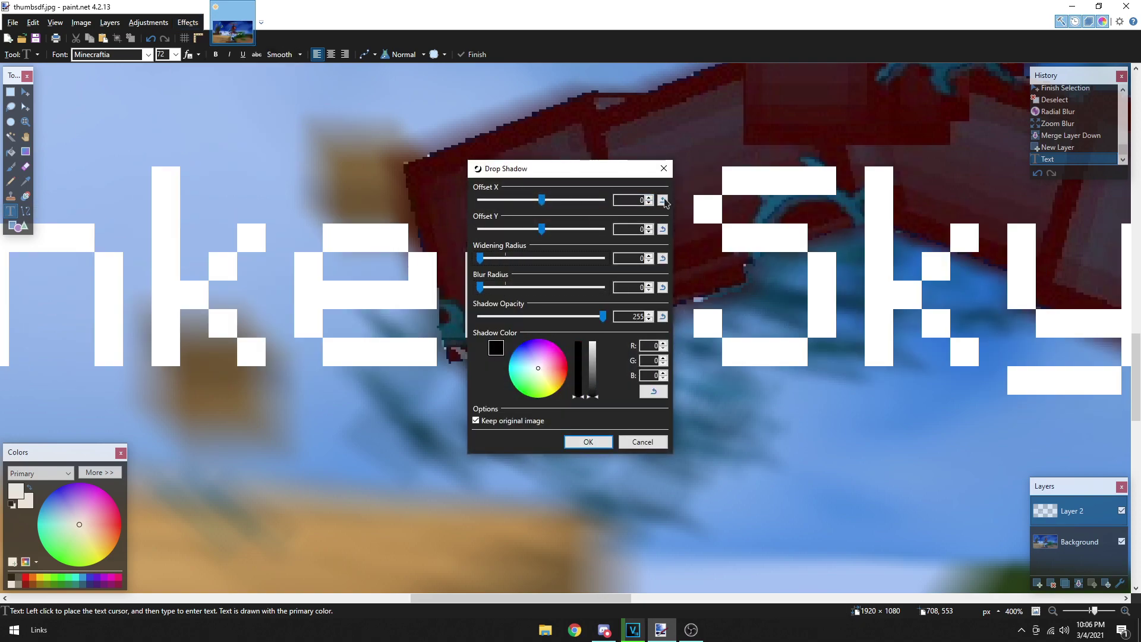
drag(523, 171, 263, 204)
click(352, 197)
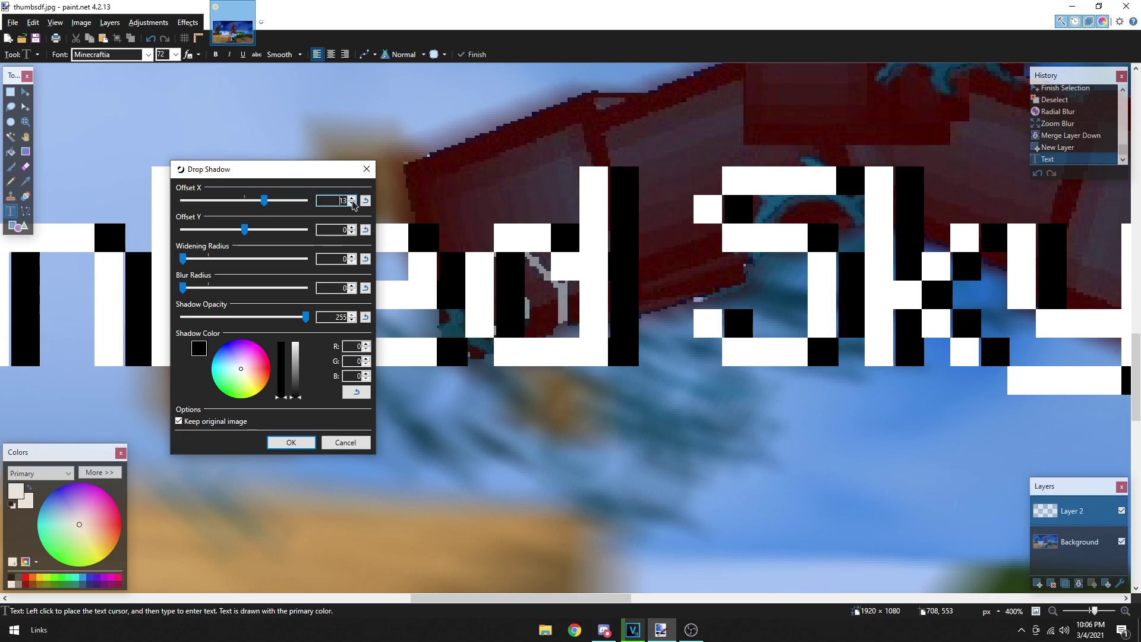
click(352, 204)
key(Tab)
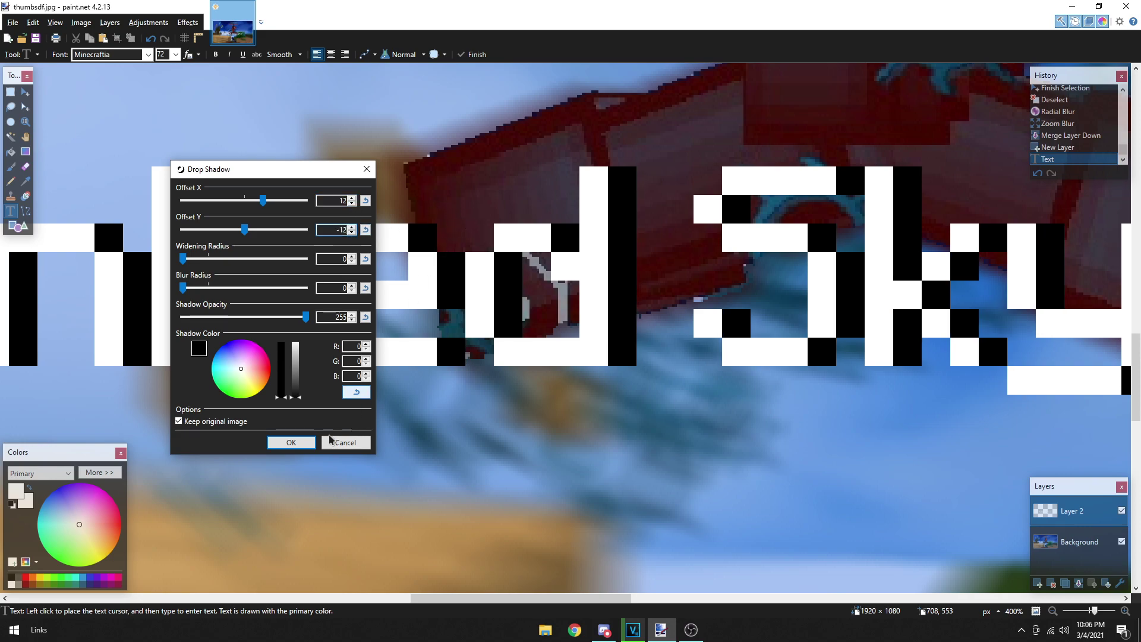
click(335, 258)
click(343, 230)
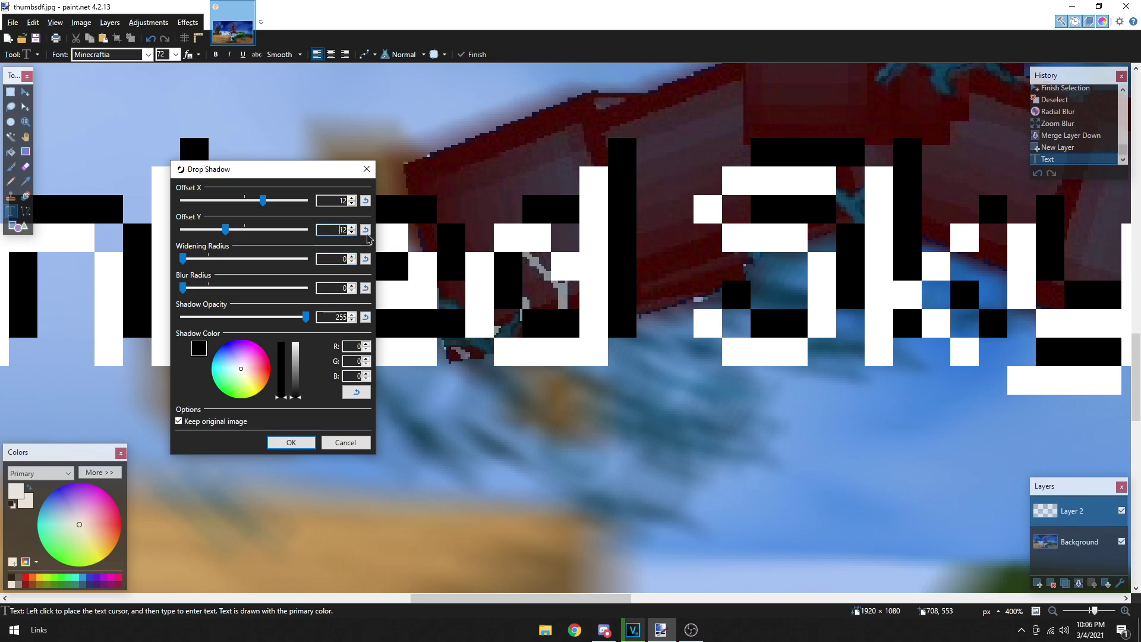
click(330, 260)
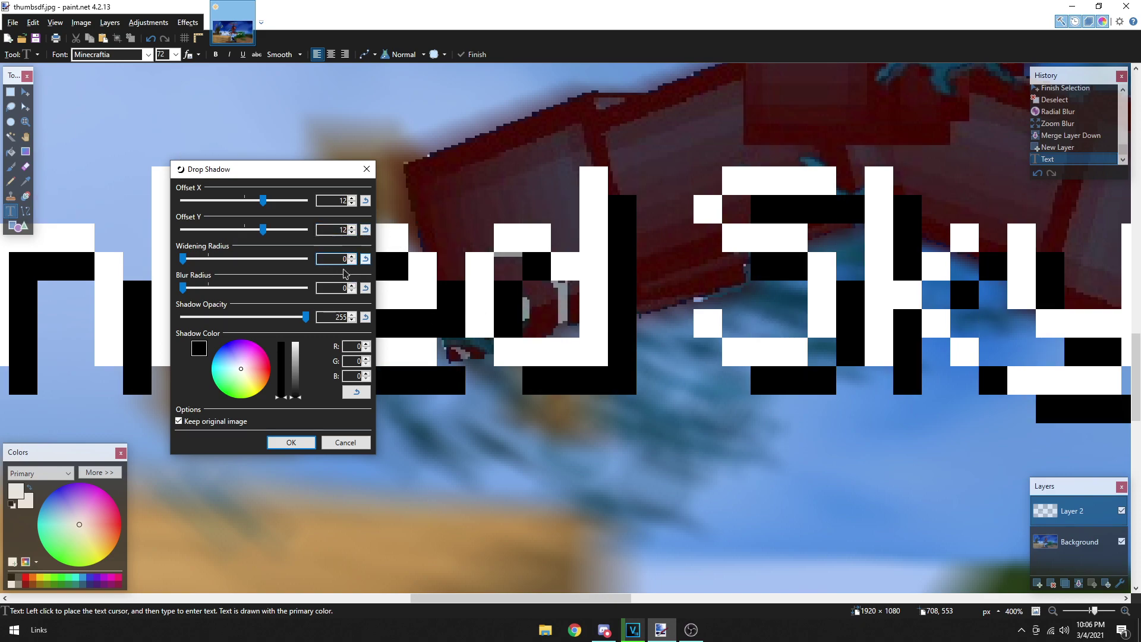
Step: Set the Shadow Opacity to 223 with a black shadow color and apply the Drop Shadow
drag(260, 174, 285, 105)
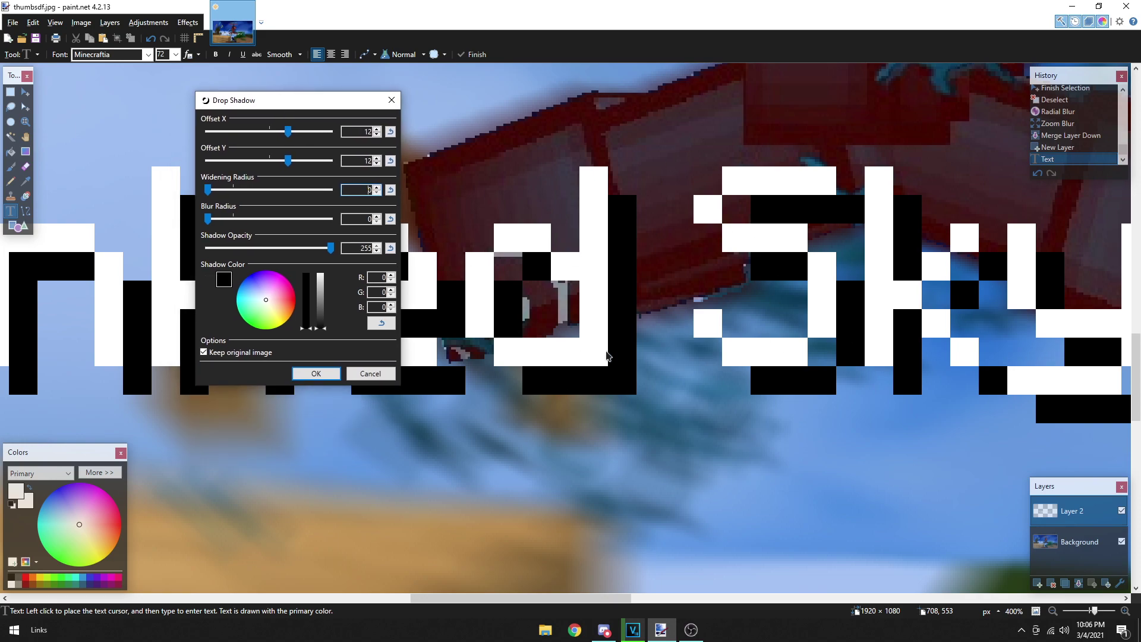
mouse_move(330, 249)
mouse_down()
mouse_move(301, 250)
mouse_move(314, 252)
mouse_up()
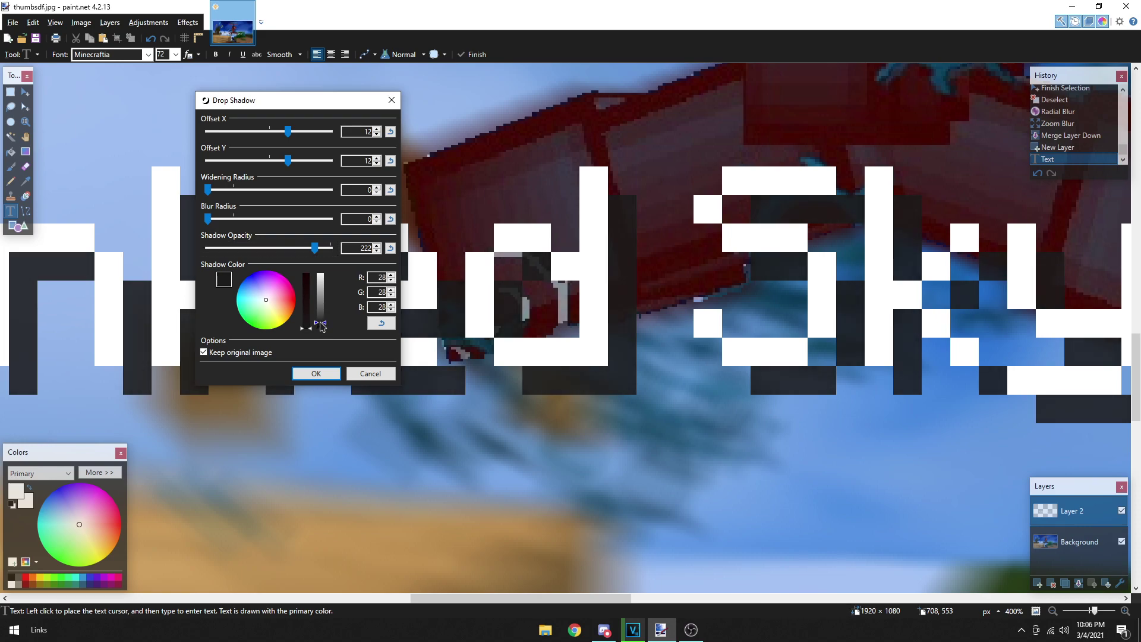
drag(316, 255, 313, 253)
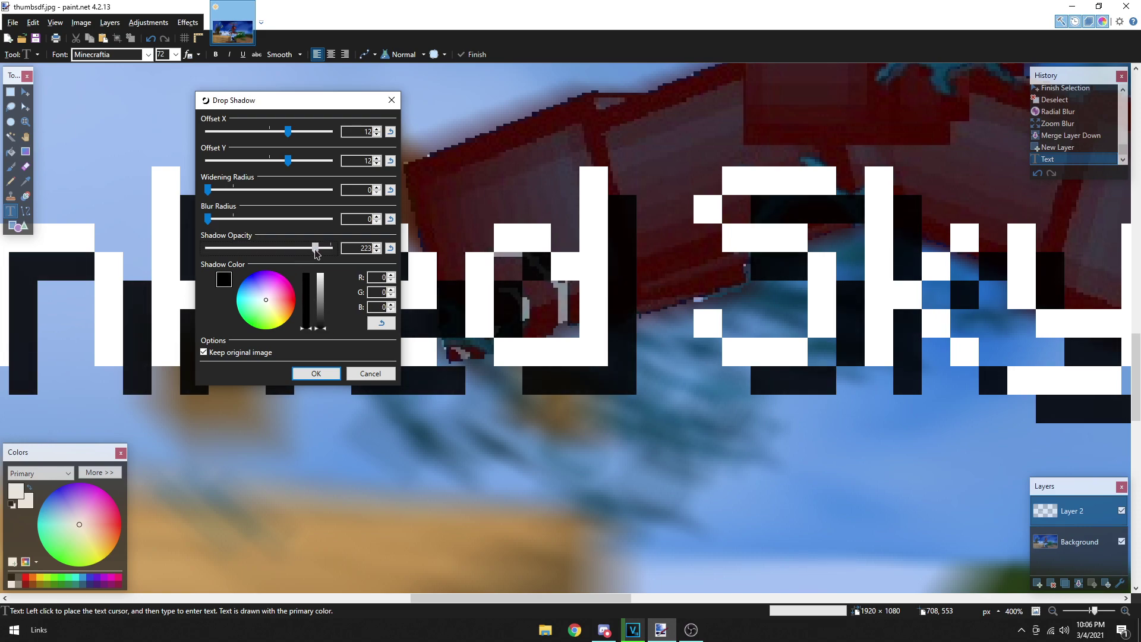
click(316, 374)
Step: Move the whole shadowed text up and to the left over the player, enlarge it slightly, and deselect it
scroll(416, 294, down, 5)
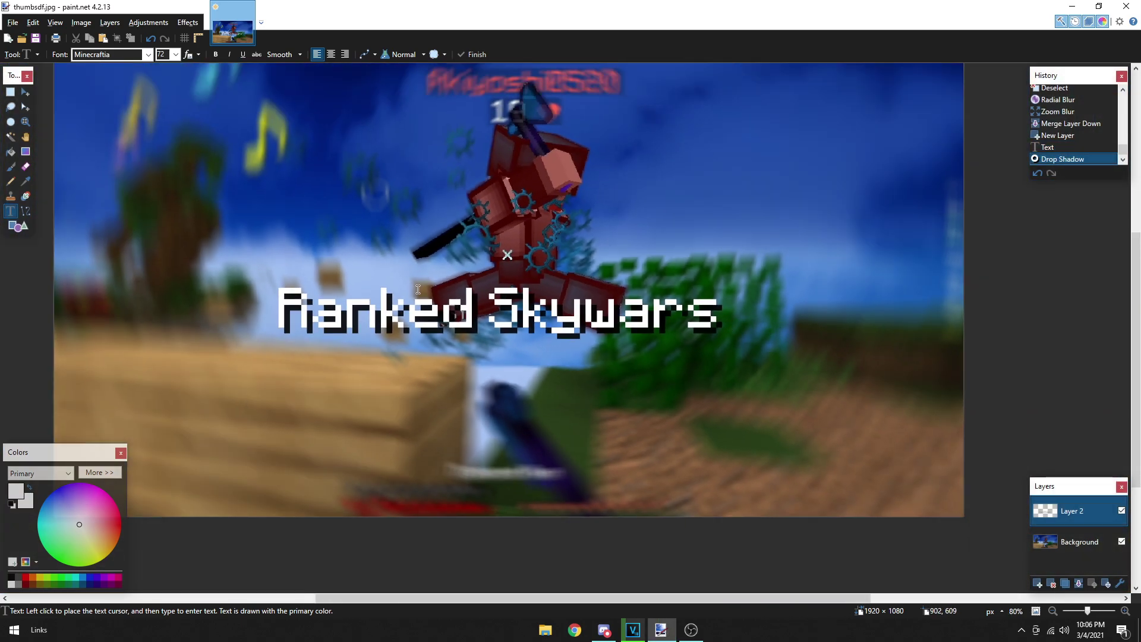
scroll(677, 380, up, 3)
scroll(677, 381, down, 3)
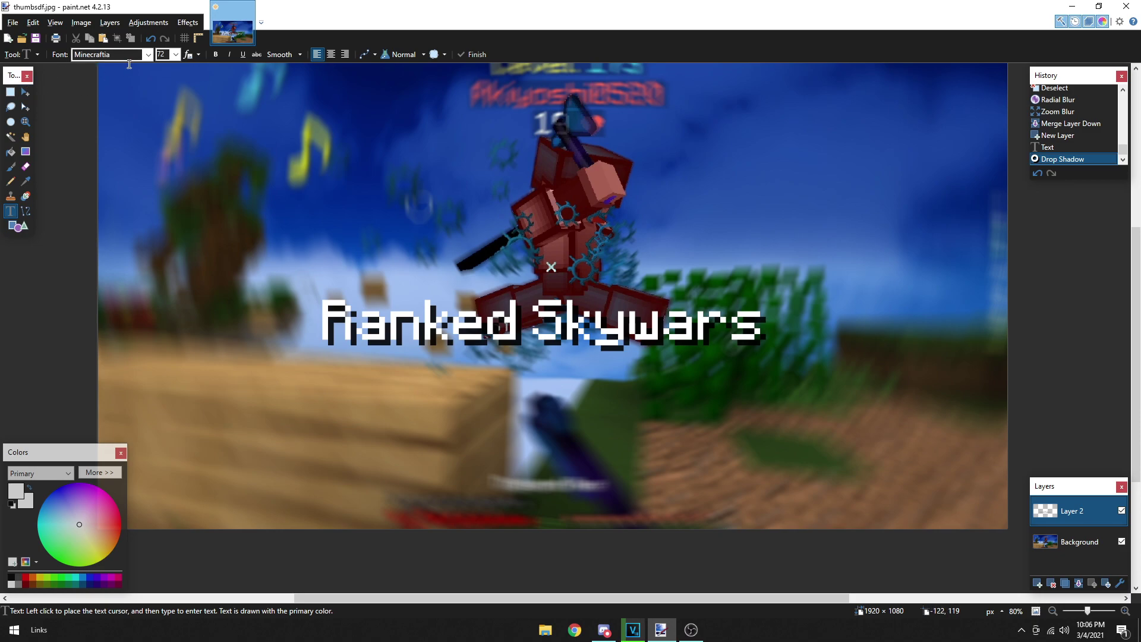
click(25, 91)
key(ctrl+a)
drag(511, 346, 425, 276)
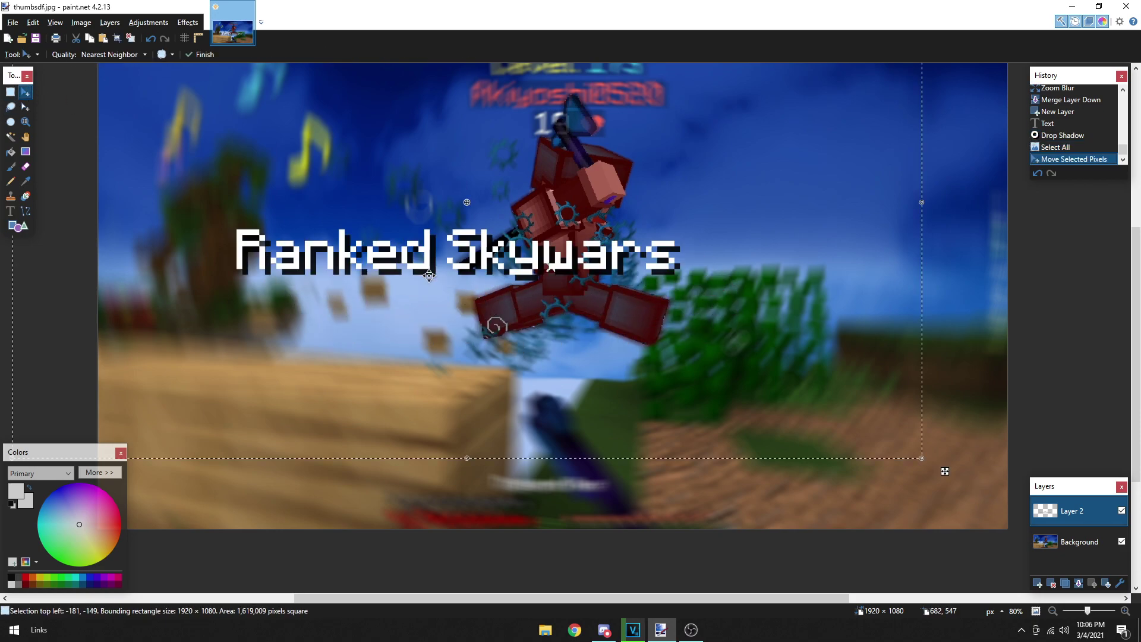
scroll(425, 276, down, 3)
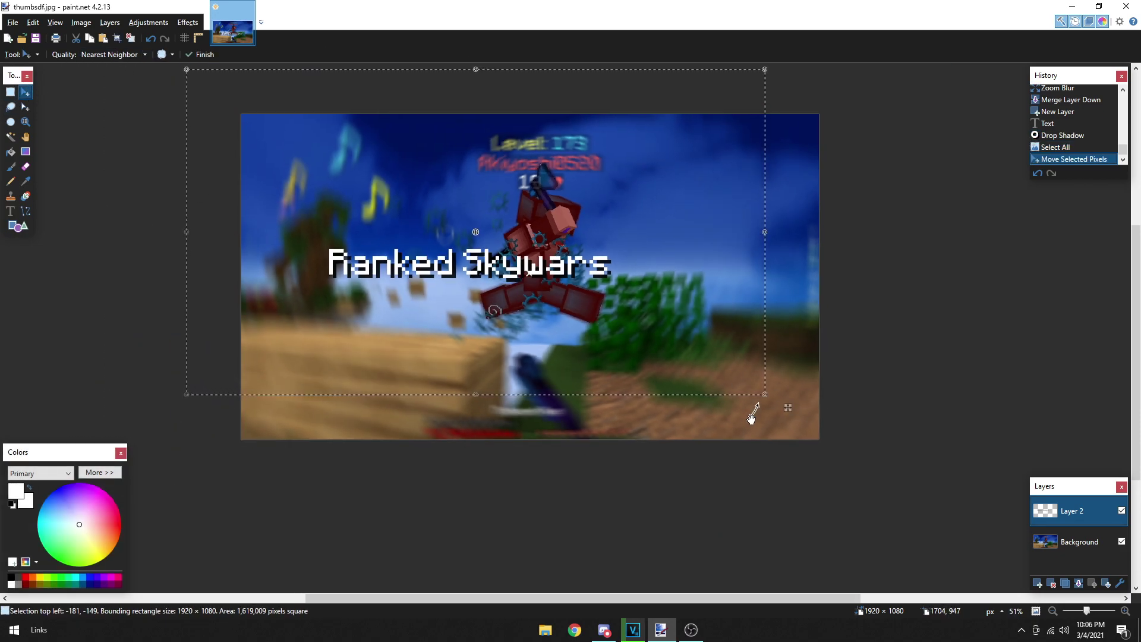
drag(767, 398, 823, 435)
key(ctrl+d)
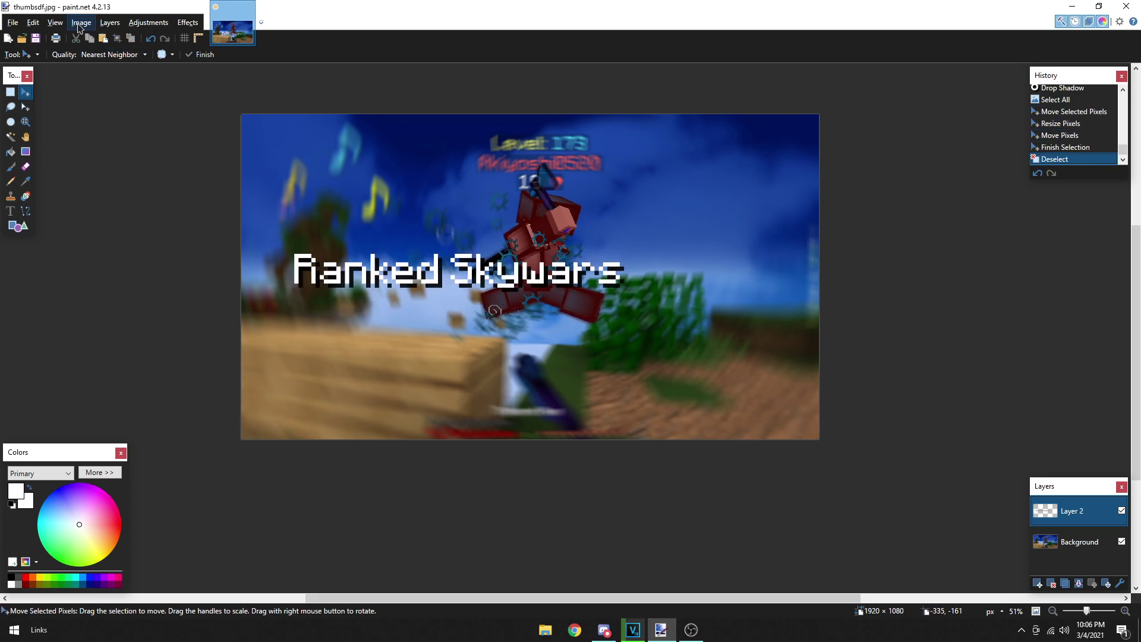
Step: Tilt the "Ranked Skywars" text layer in 3D with Rotate / Zoom, using rotation values of 4.07 and 53.38
click(81, 24)
click(81, 25)
click(106, 24)
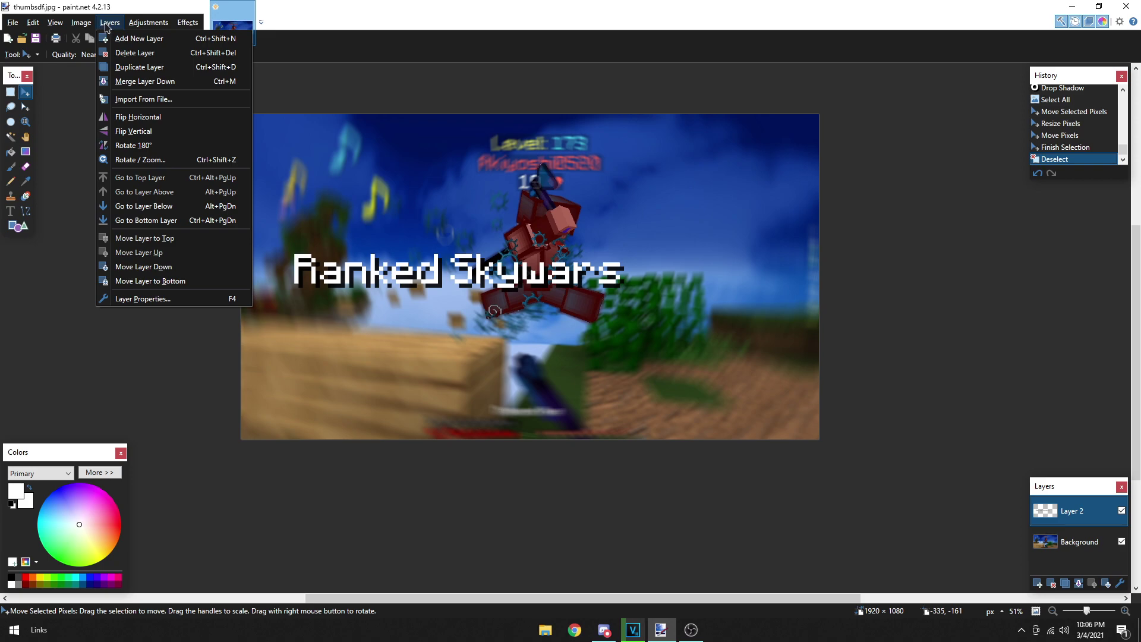
click(138, 160)
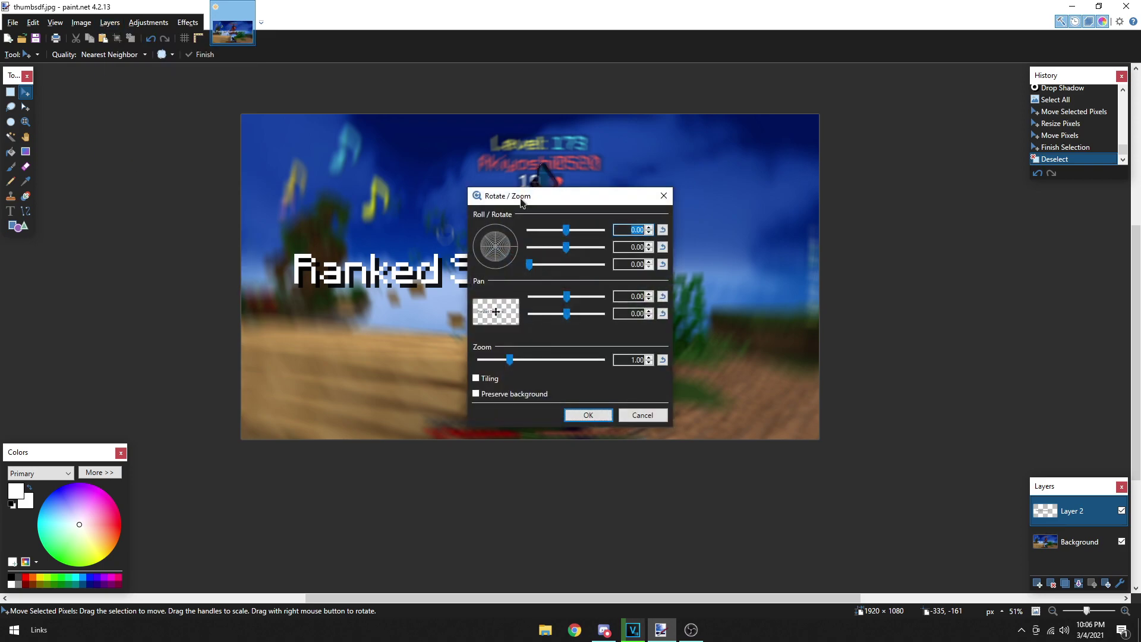
drag(520, 205, 667, 253)
drag(642, 297, 648, 295)
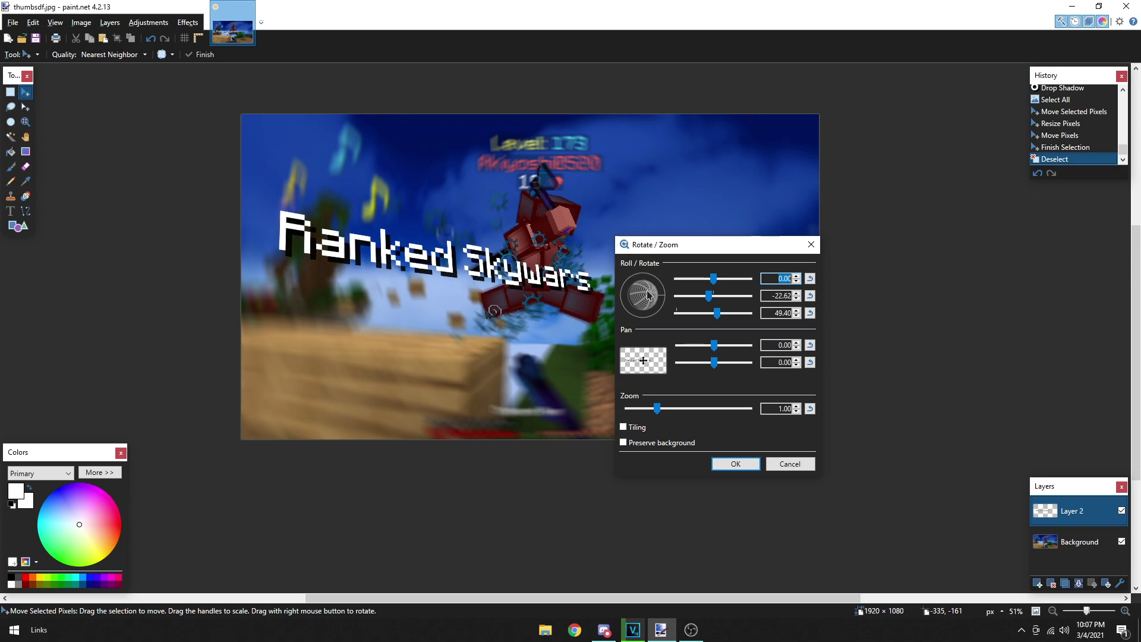
drag(646, 297, 657, 293)
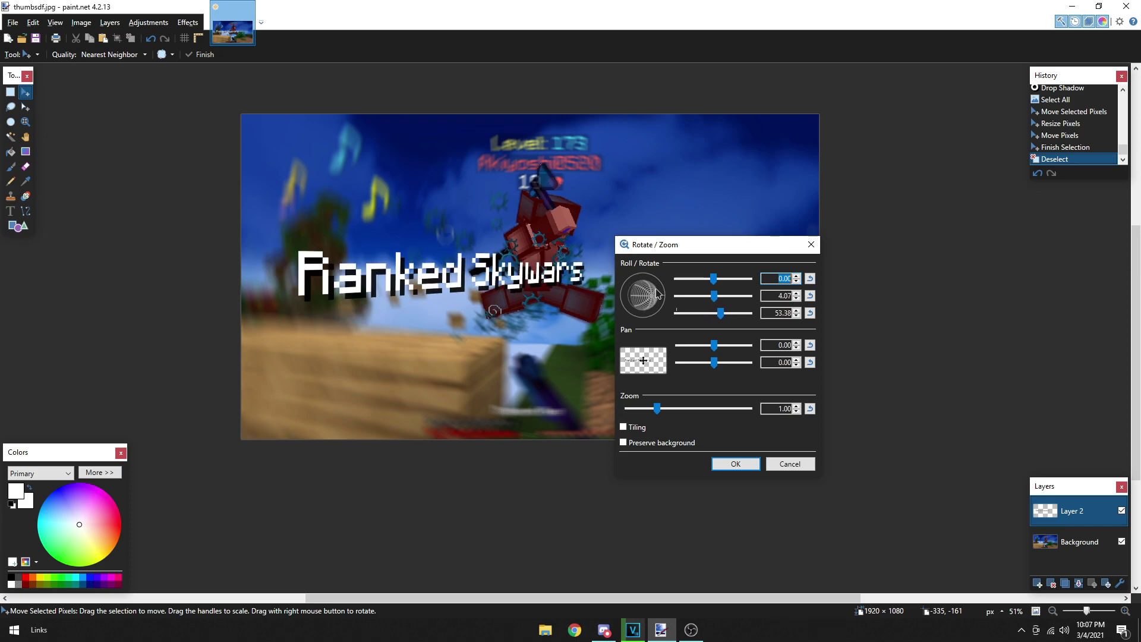
Step: Pan the tilted title by 0.07 horizontally and 0.26 vertically, below the player, and apply the Rotate / Zoom
drag(650, 245, 790, 244)
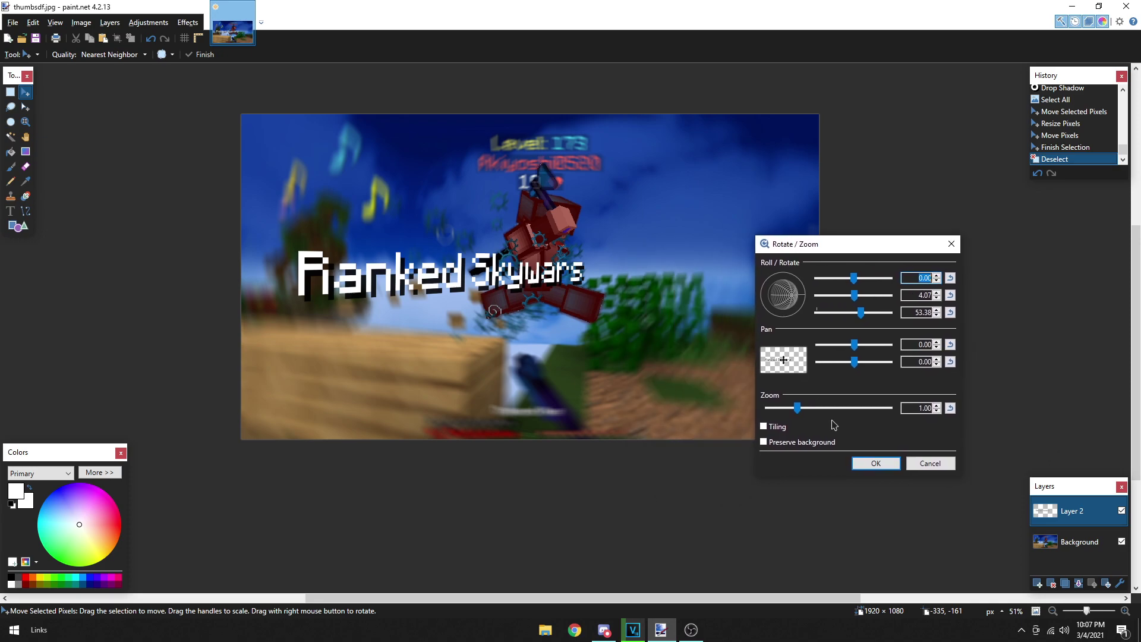
drag(785, 364, 785, 363)
drag(788, 366, 785, 363)
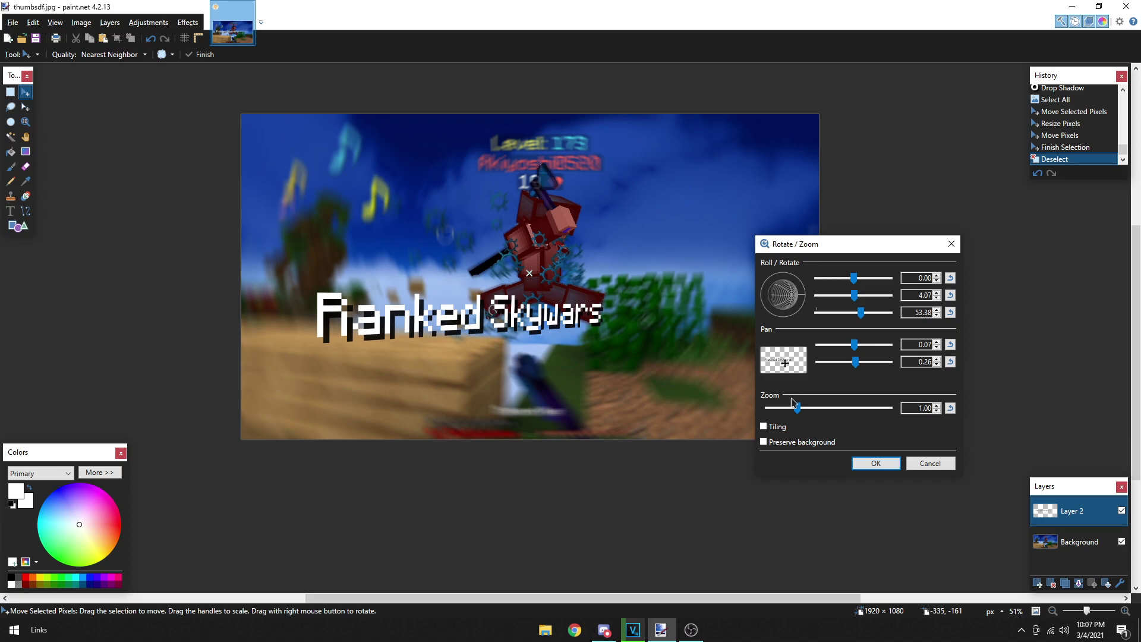
click(864, 467)
Step: Move the whole tilted title slightly down and to the right, by 31 and 35 pixels, and deselect it
key(ctrl+a)
mouse_move(840, 451)
mouse_down()
mouse_move(866, 458)
mouse_move(853, 472)
mouse_move(853, 462)
mouse_up()
drag(519, 345, 530, 352)
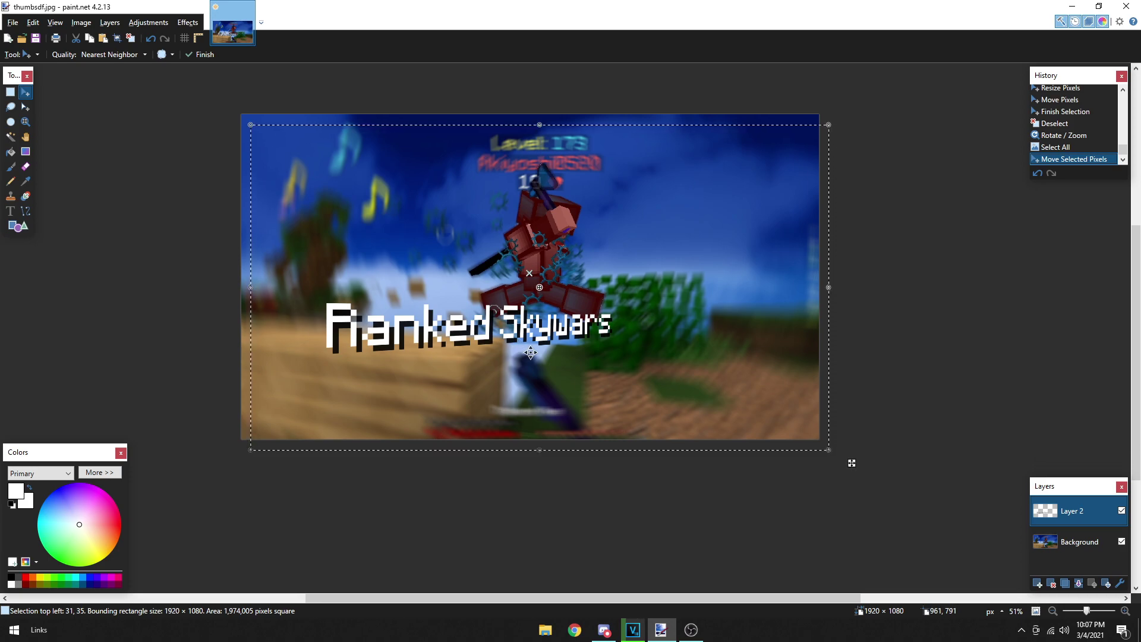
key(ctrl+d)
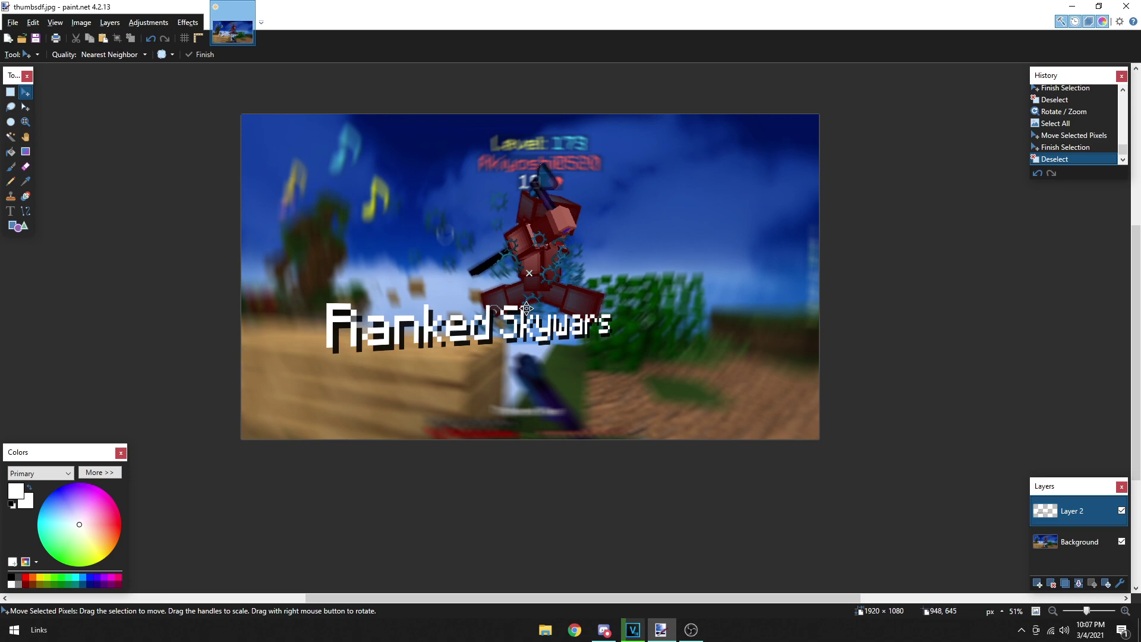
Step: Paste a copy of the title on a new layer, nudge it a few pixels right, and merge it down
key(ctrl+a)
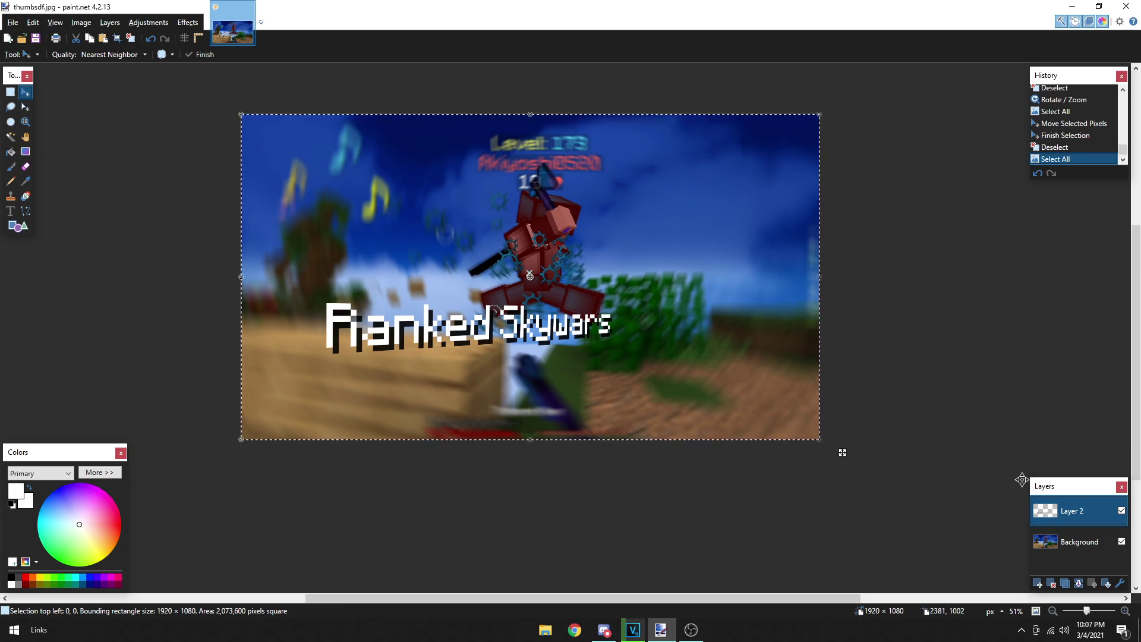
click(1042, 580)
key(ctrl+v)
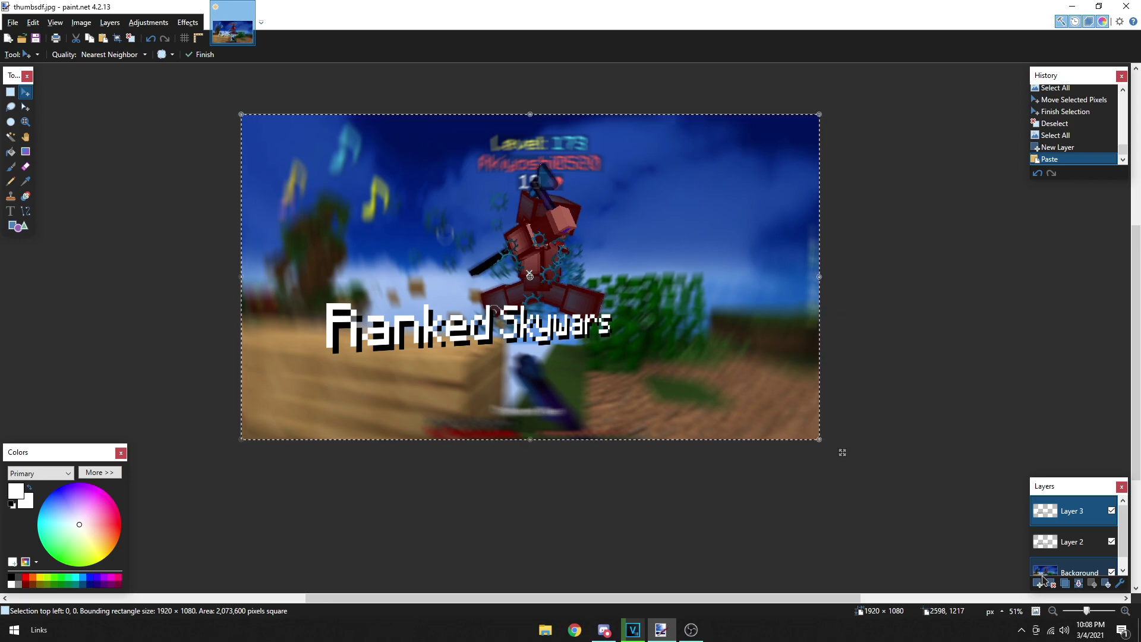
key(Down)
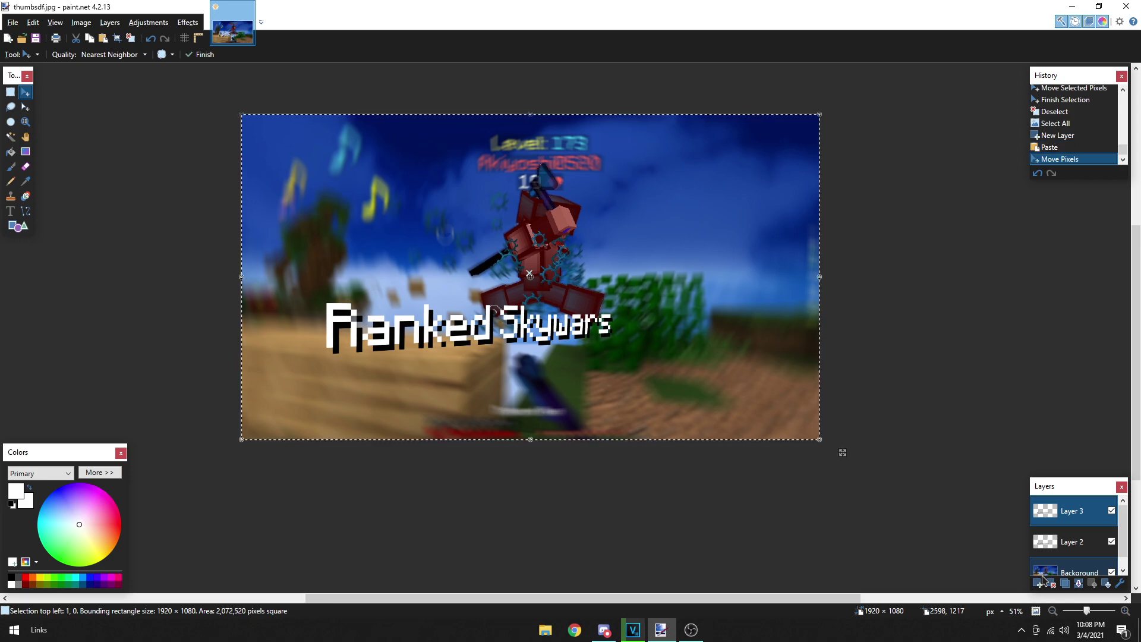
key(Down)
key(Down)
key(ctrl+d)
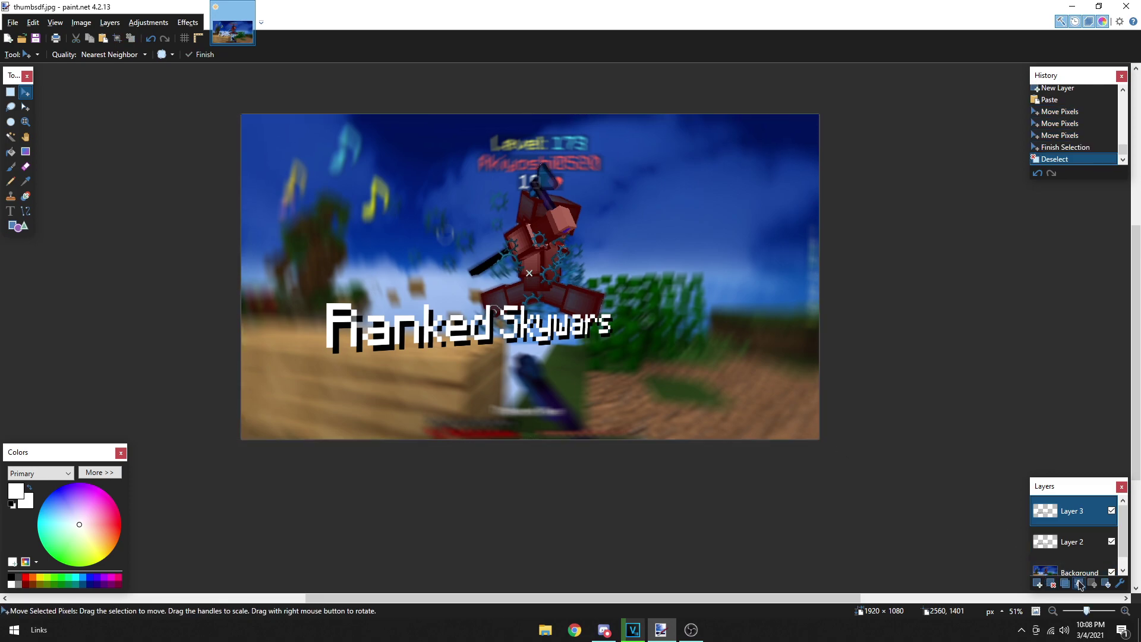
click(1079, 584)
Step: Thicken the title with another copy on a new layer, offset 1 pixel to the right and merged down
key(ctrl+a)
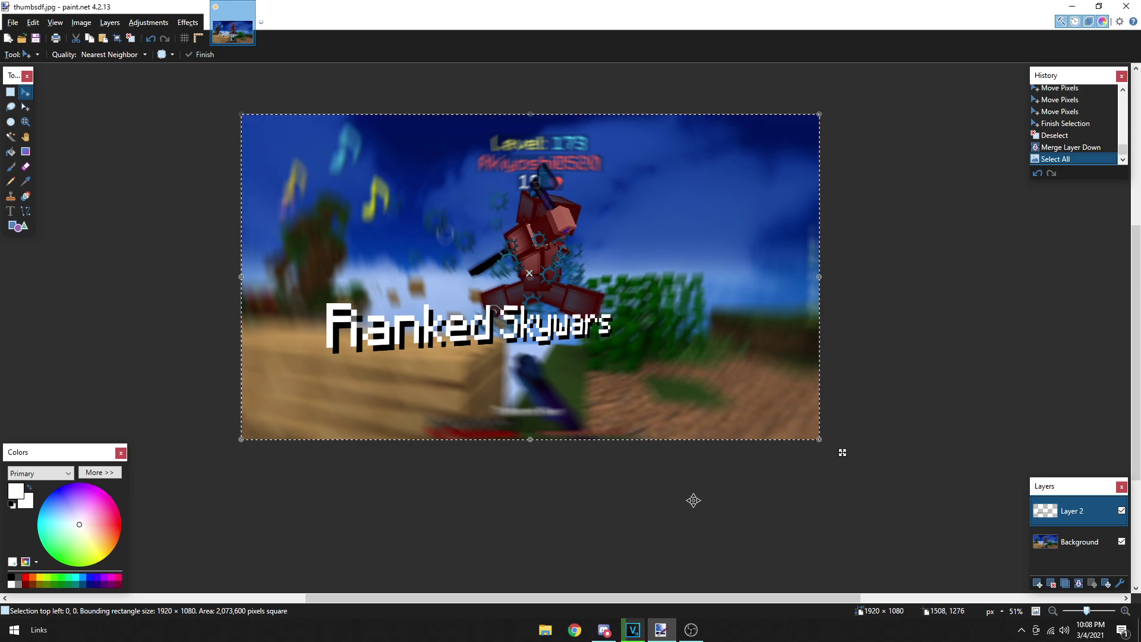
click(1035, 586)
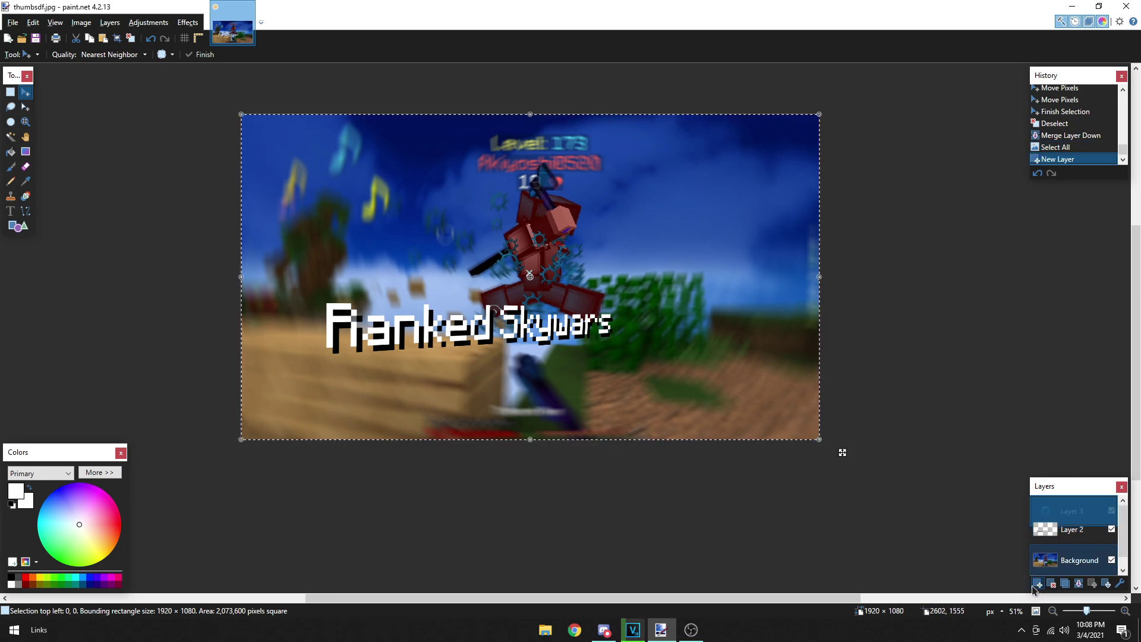
key(ctrl+v)
key(Right)
key(Right)
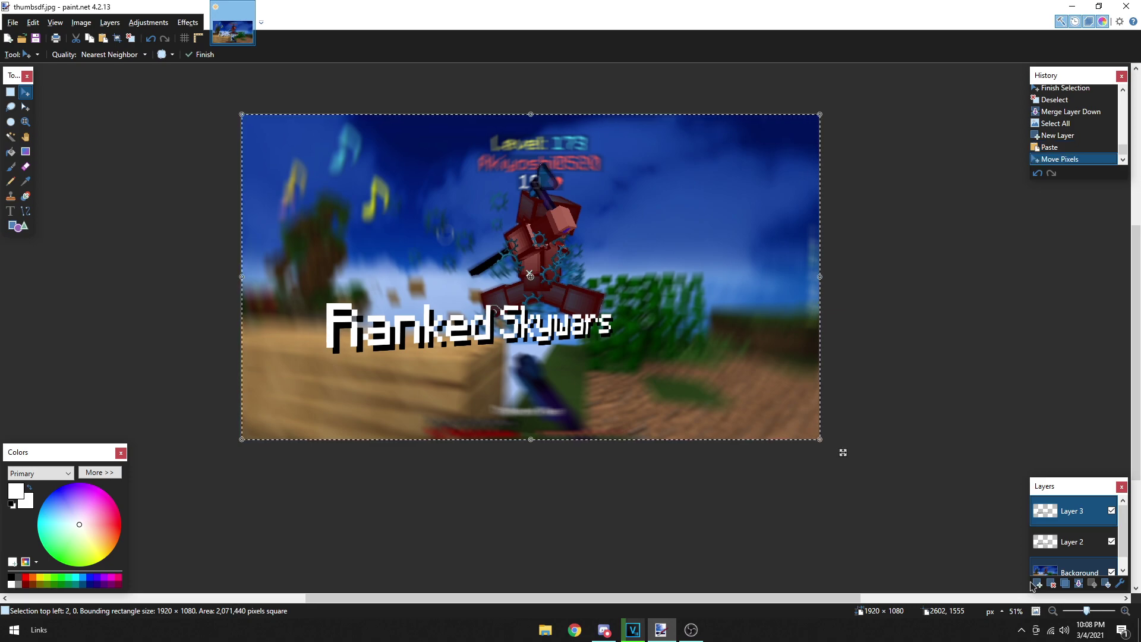
scroll(317, 329, up, 4)
scroll(316, 329, up, 3)
scroll(315, 327, down, 3)
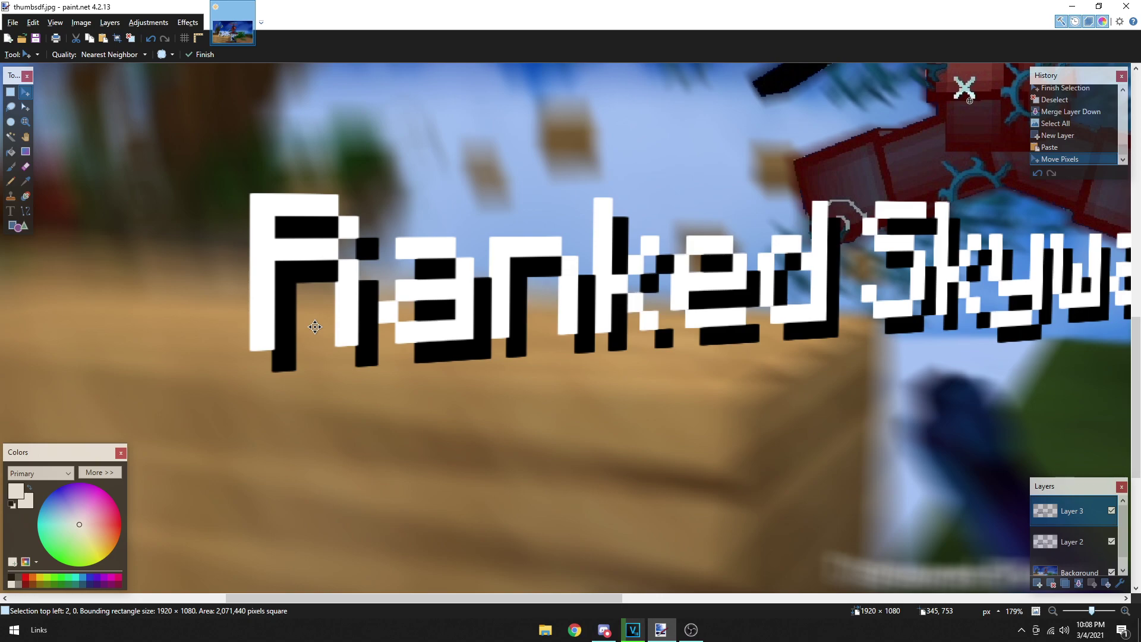
scroll(315, 327, down, 2)
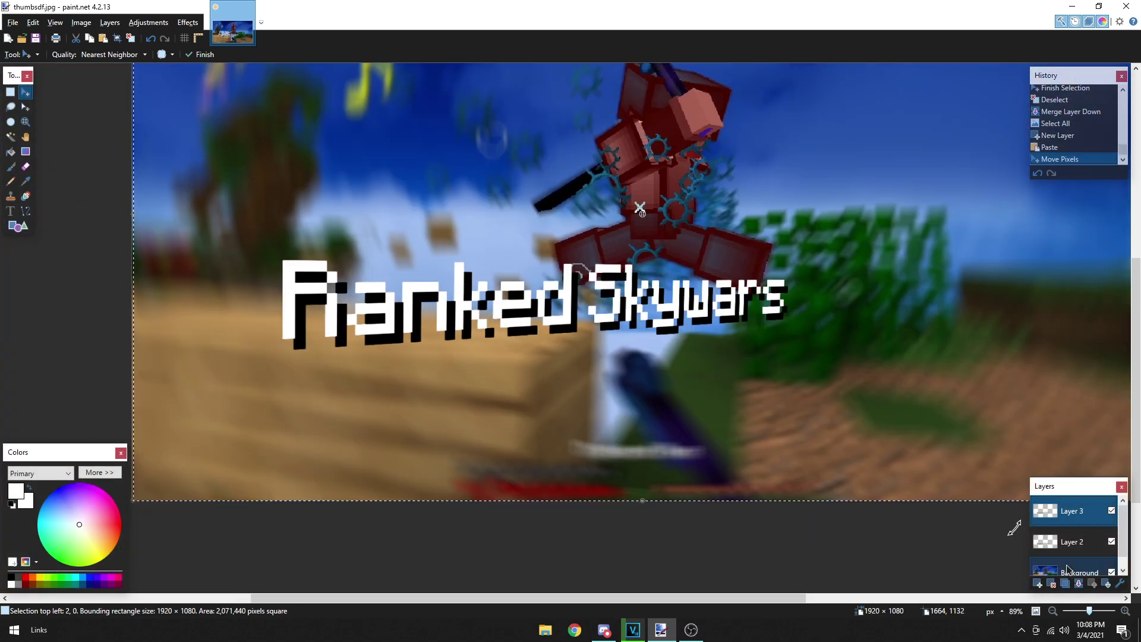
key(Left)
click(1079, 583)
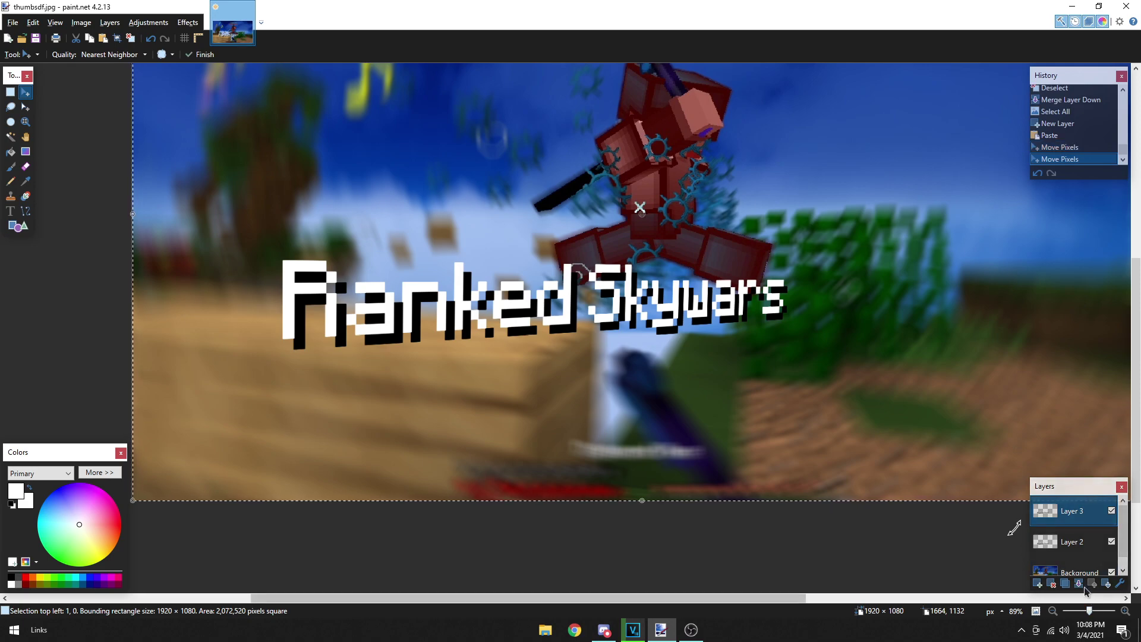
Step: Add two more title copies on new layers, each shifted 1 pixel right and merged down into the title layer
key(ctrl+a)
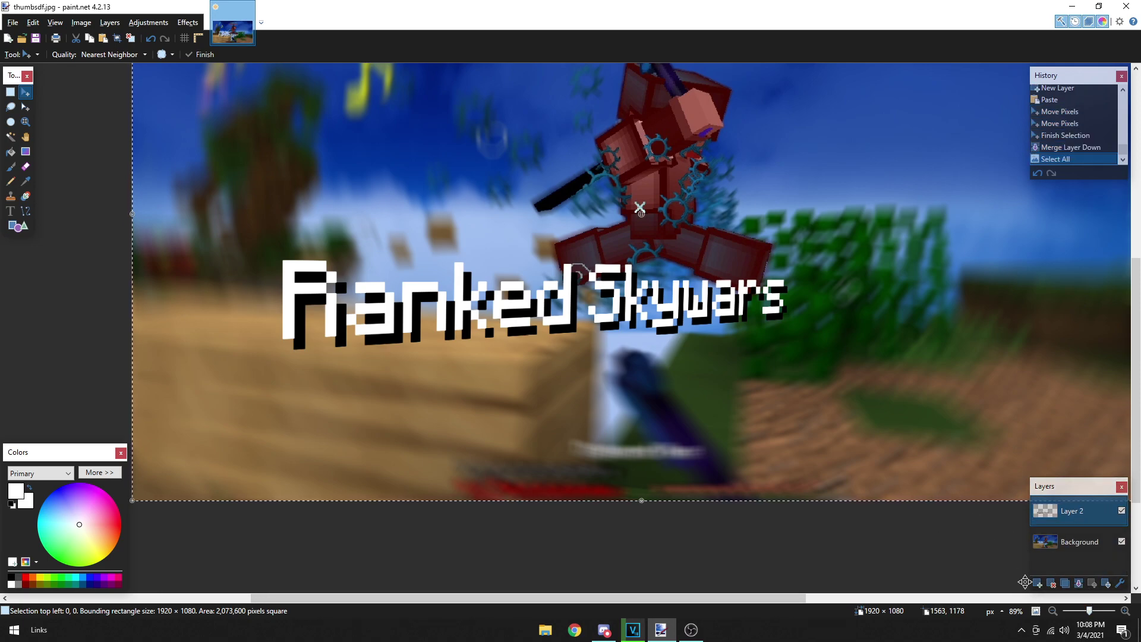
click(1037, 583)
key(ctrl+v)
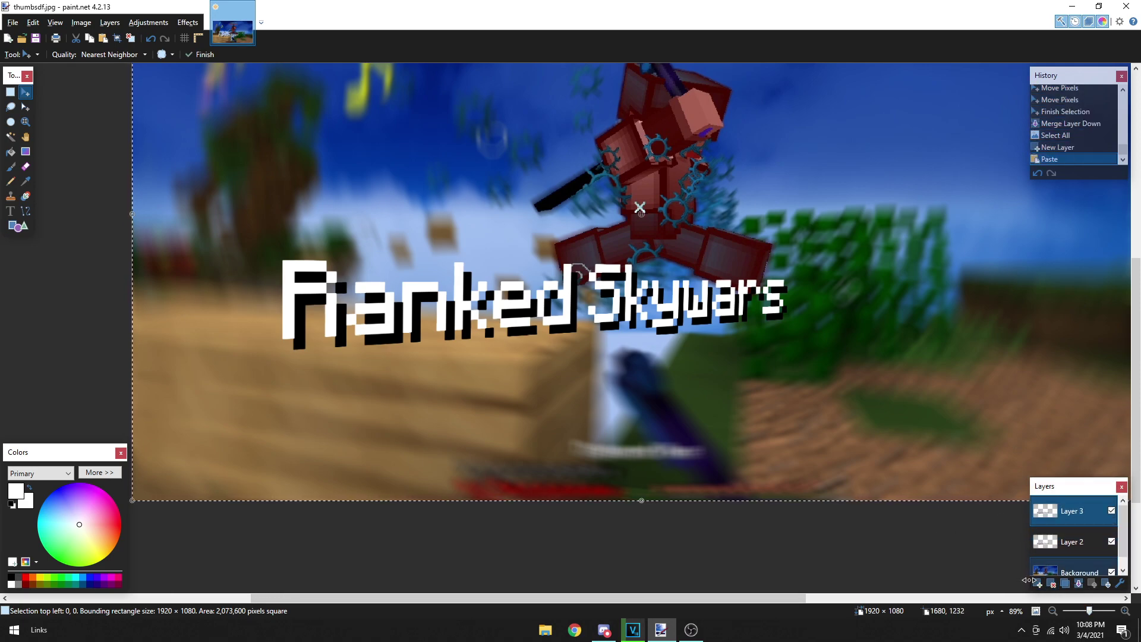
key(Right)
click(1079, 583)
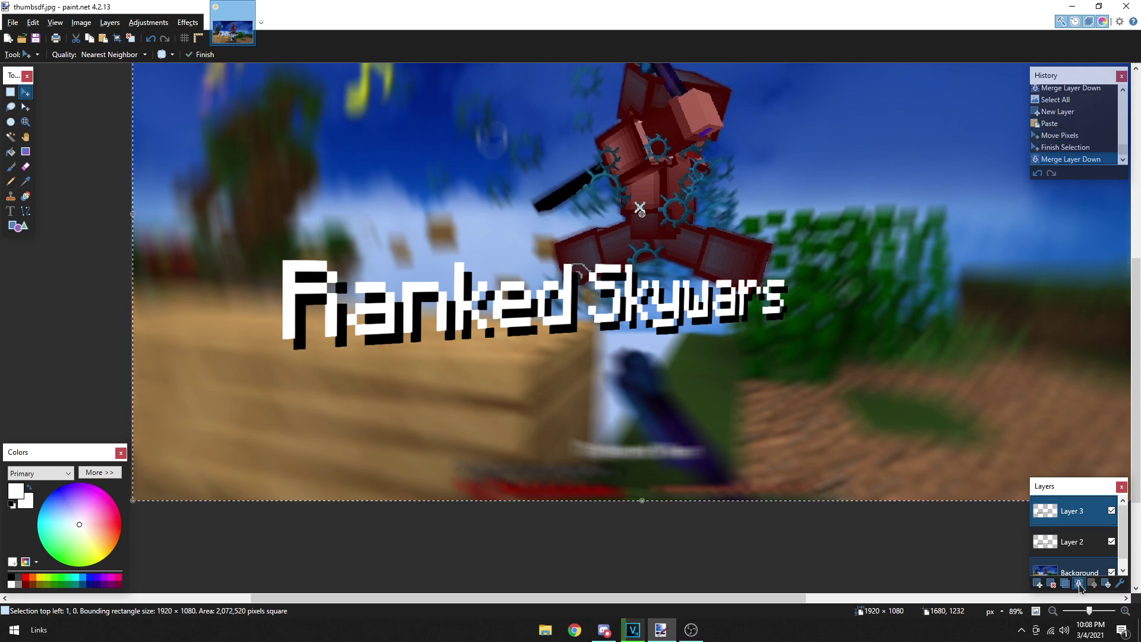
key(ctrl+a)
click(1038, 583)
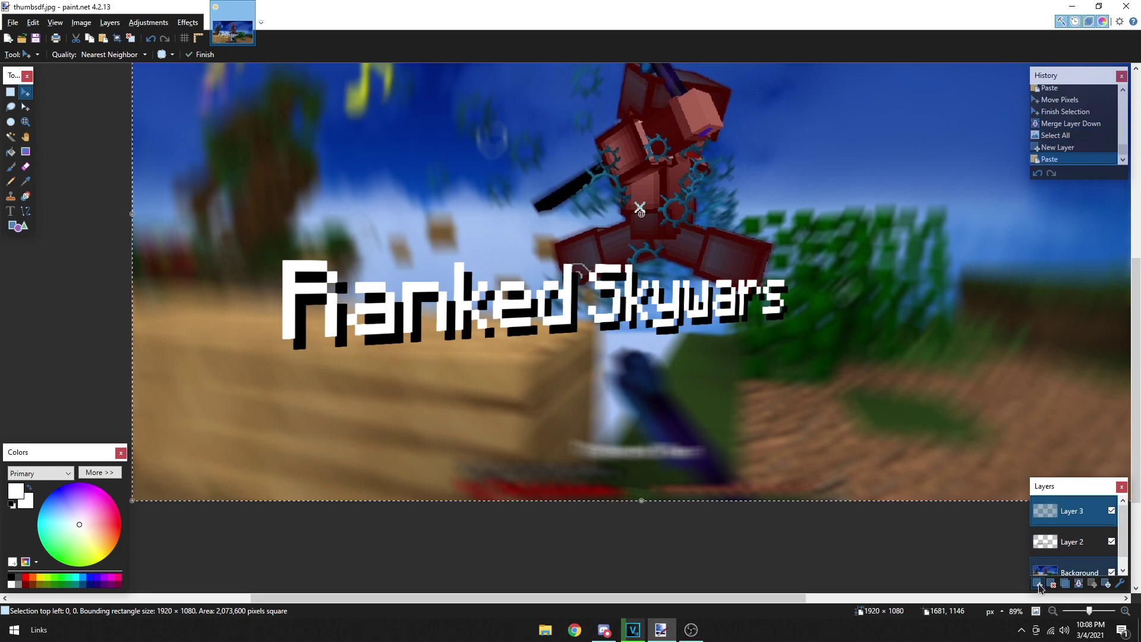
key(ctrl+v)
key(Right)
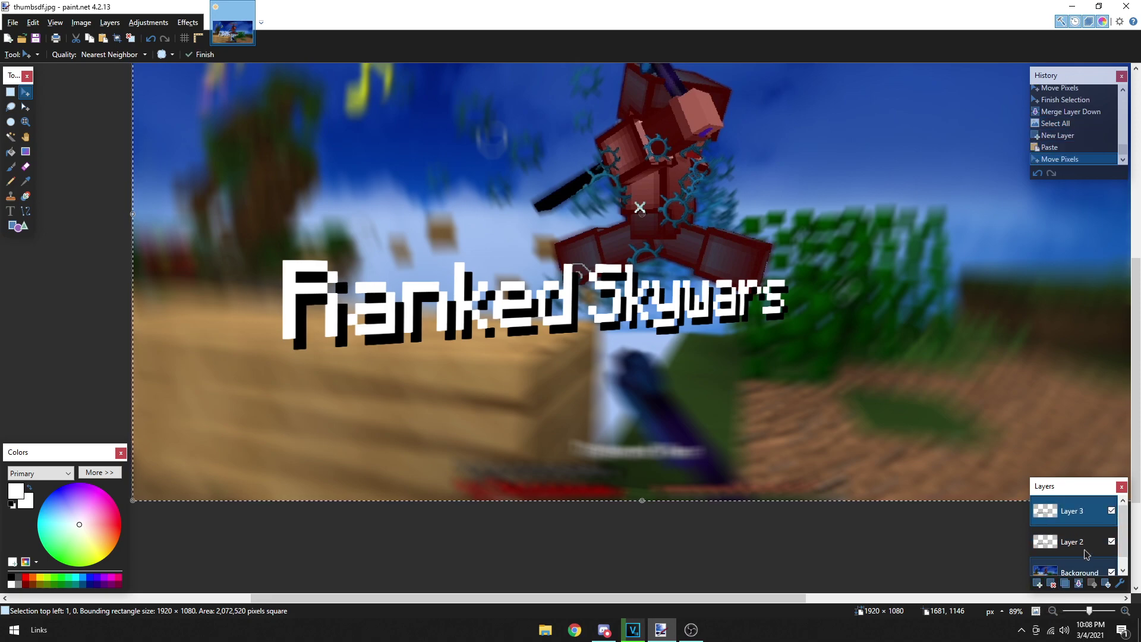
click(1079, 583)
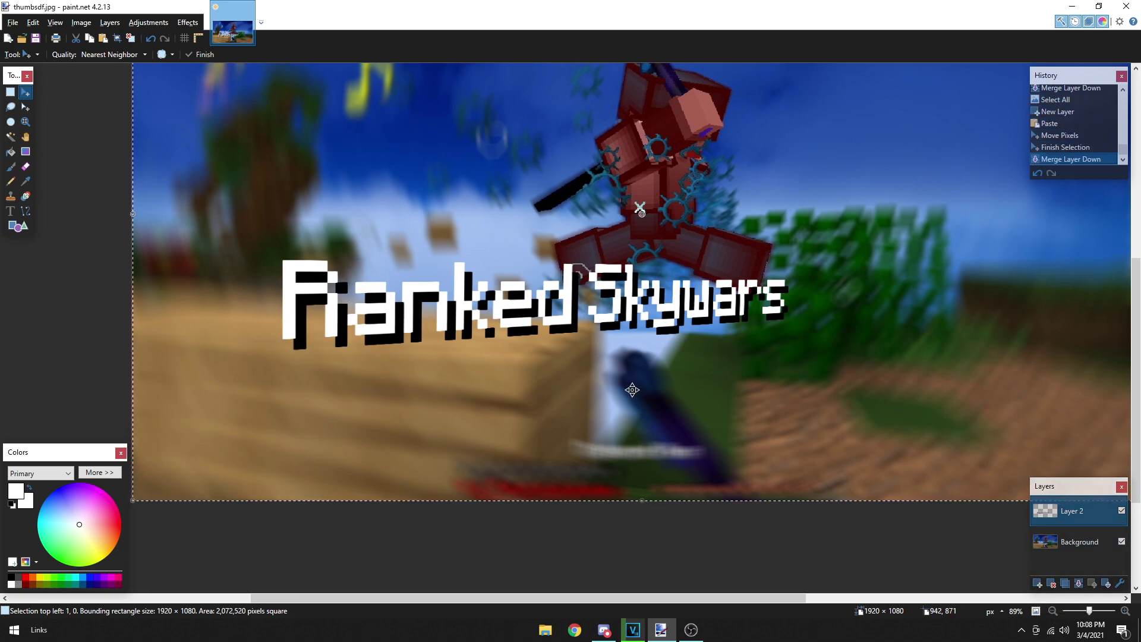
Step: Paste a title copy on a new layer, shift it 5 pixels to the right, and merge it down
scroll(276, 302, down, 3)
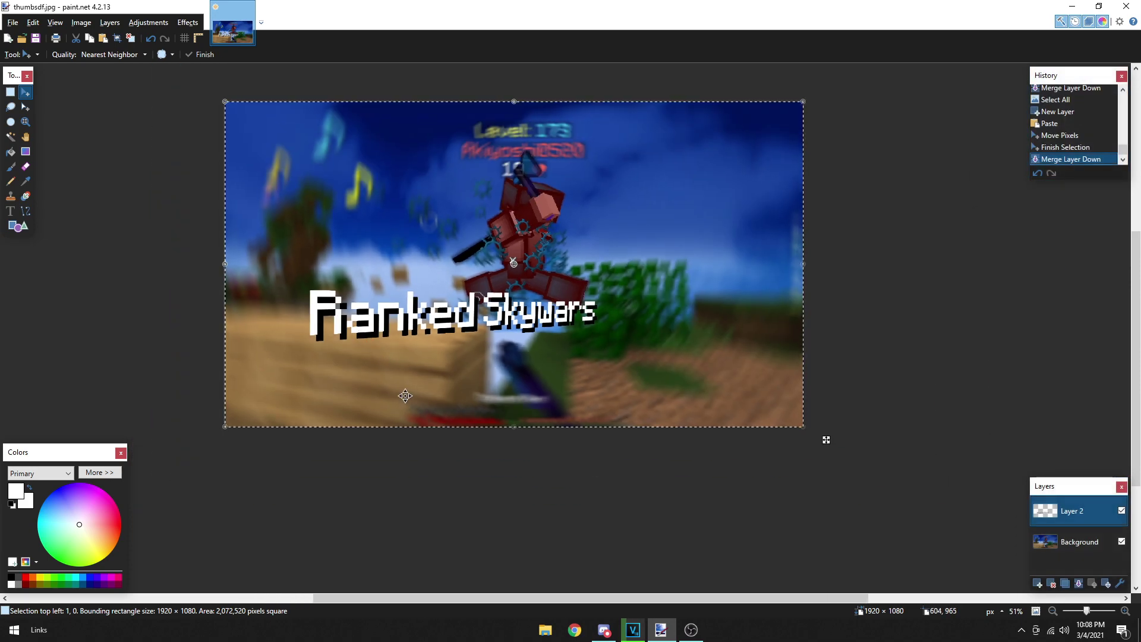
scroll(400, 317, up, 6)
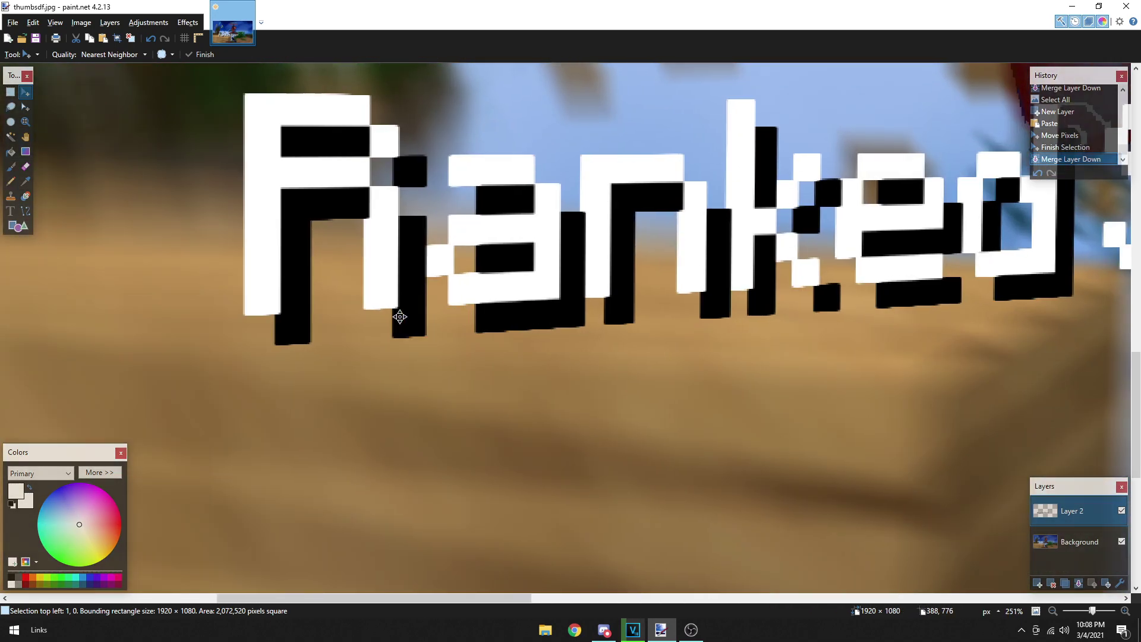
scroll(400, 317, down, 6)
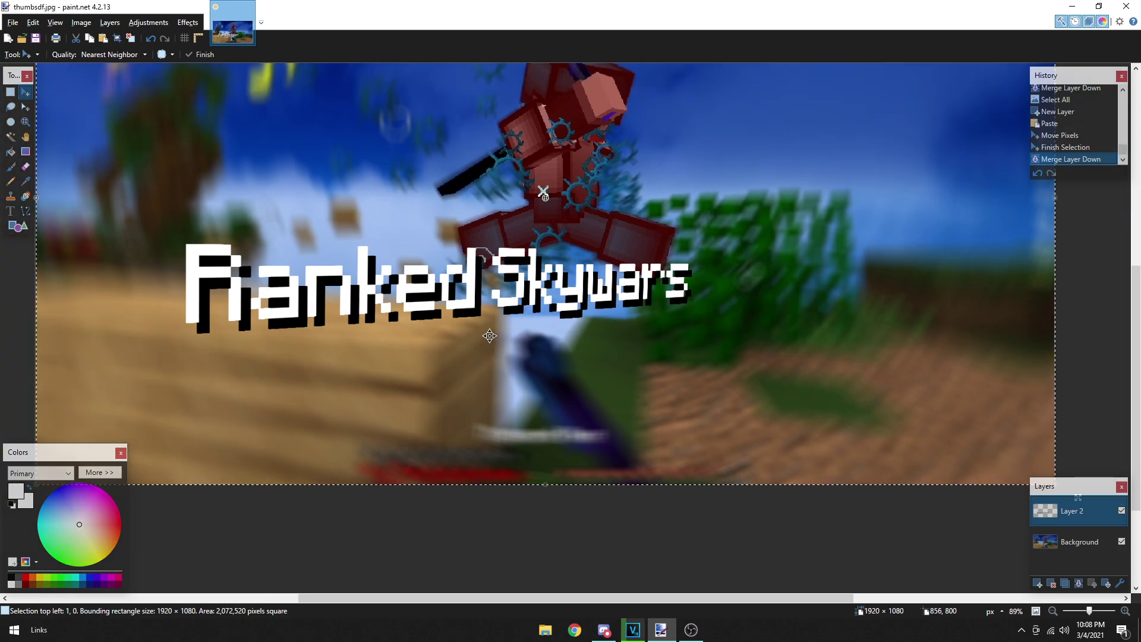
key(ctrl+a)
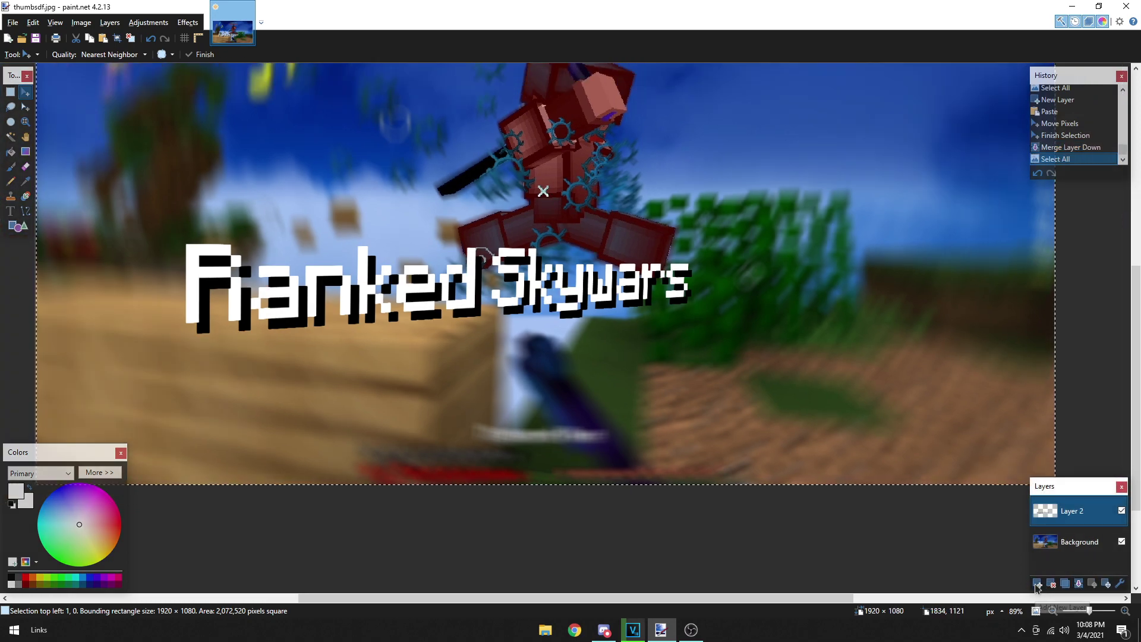
click(1038, 584)
key(ctrl+v)
key(Right)
key(Right)
key(Right)
key(Right)
key(Right)
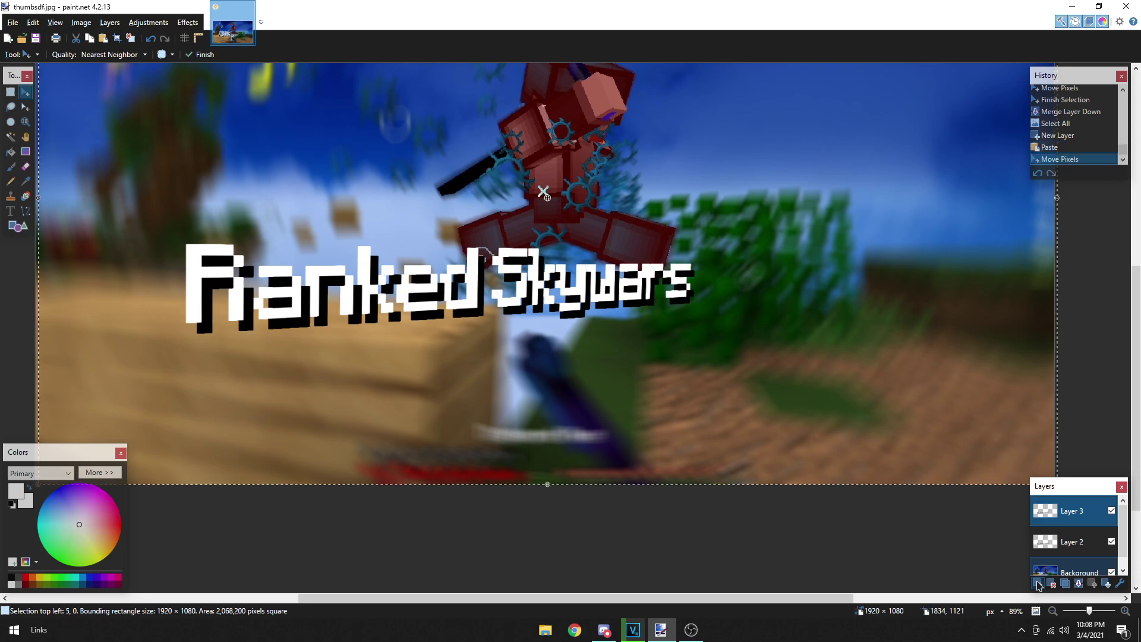
click(1079, 584)
Step: Duplicate the thickened title onto a new layer and offset the copy 5 pixels to the right
key(ctrl+a)
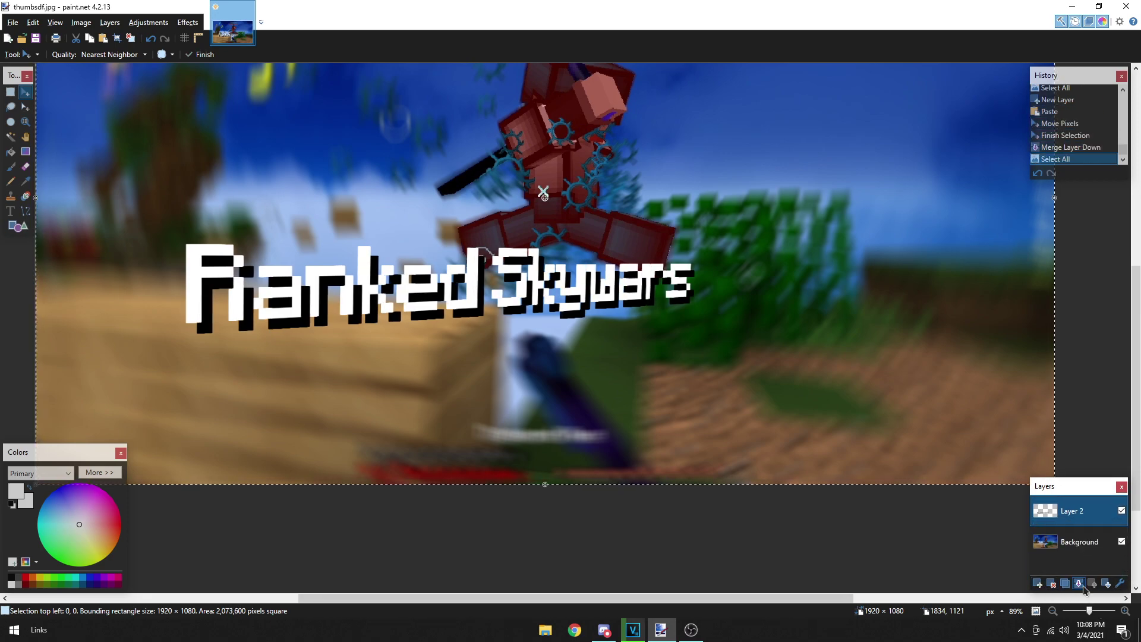
click(1038, 584)
key(ctrl+v)
key(Right)
key(Right)
key(Right)
key(Right)
key(Right)
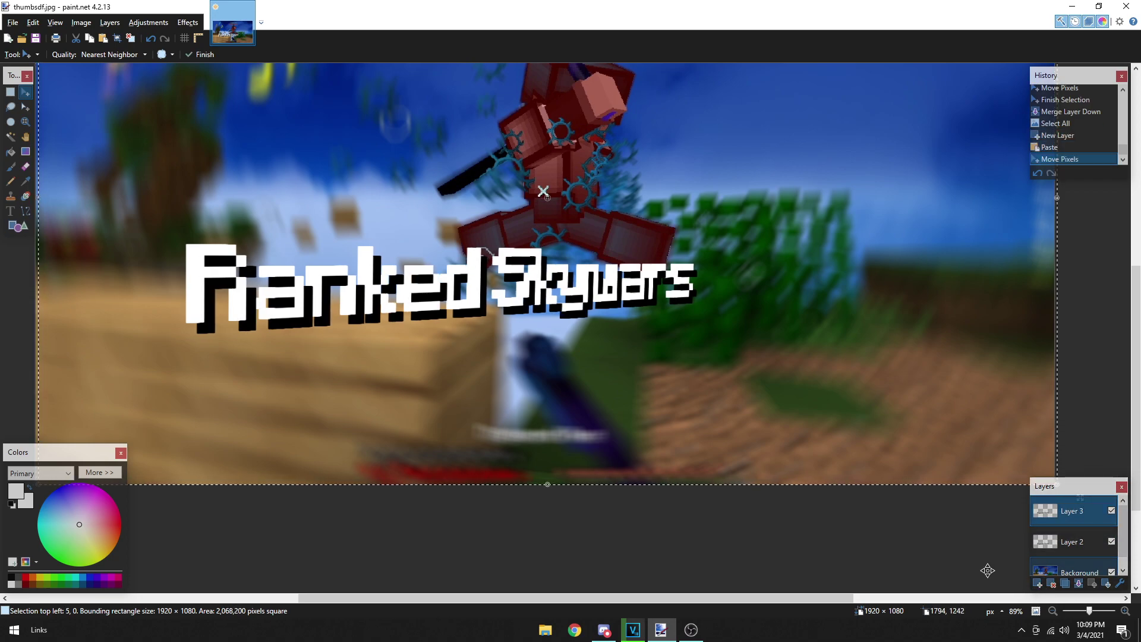
Step: Undo all the pasted title copies, their merges and the last title move, back to the applied Rotate / Zoom
key(ctrl+z)
key(ctrl+z)
key(ctrl+z)
key(ctrl+z)
key(ctrl+z)
key(ctrl+z)
key(ctrl+z)
key(ctrl+z)
key(ctrl+z)
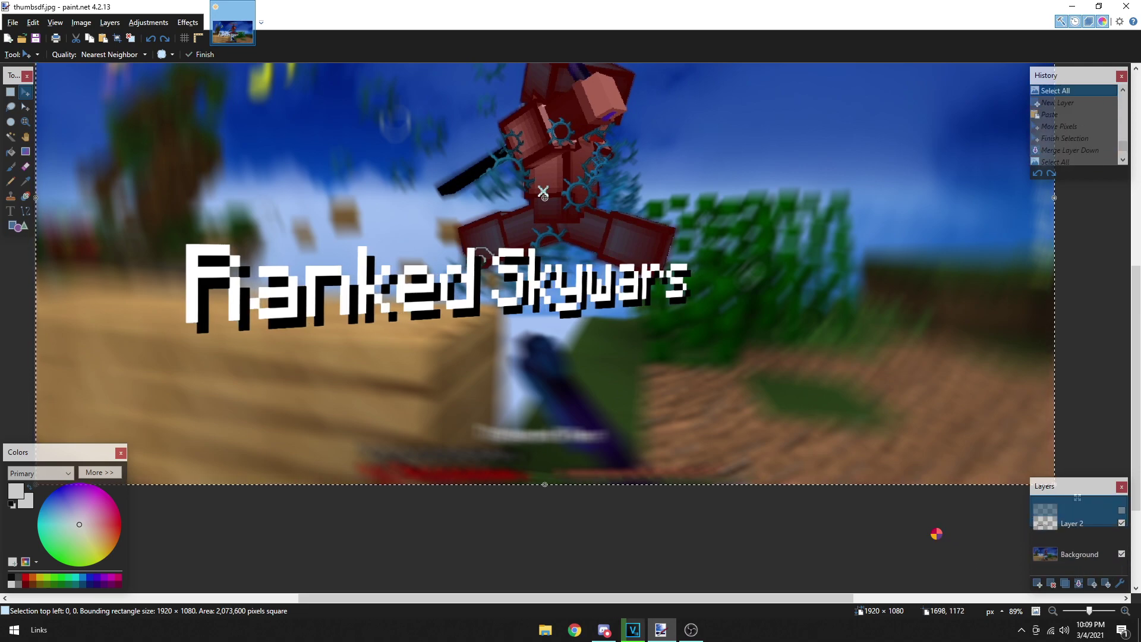
key(ctrl+z)
key(ctrl+z)
key(ctrl+z)
key(ctrl+z)
key(ctrl+z)
key(ctrl+z)
key(ctrl+z)
key(ctrl+z)
key(ctrl+z)
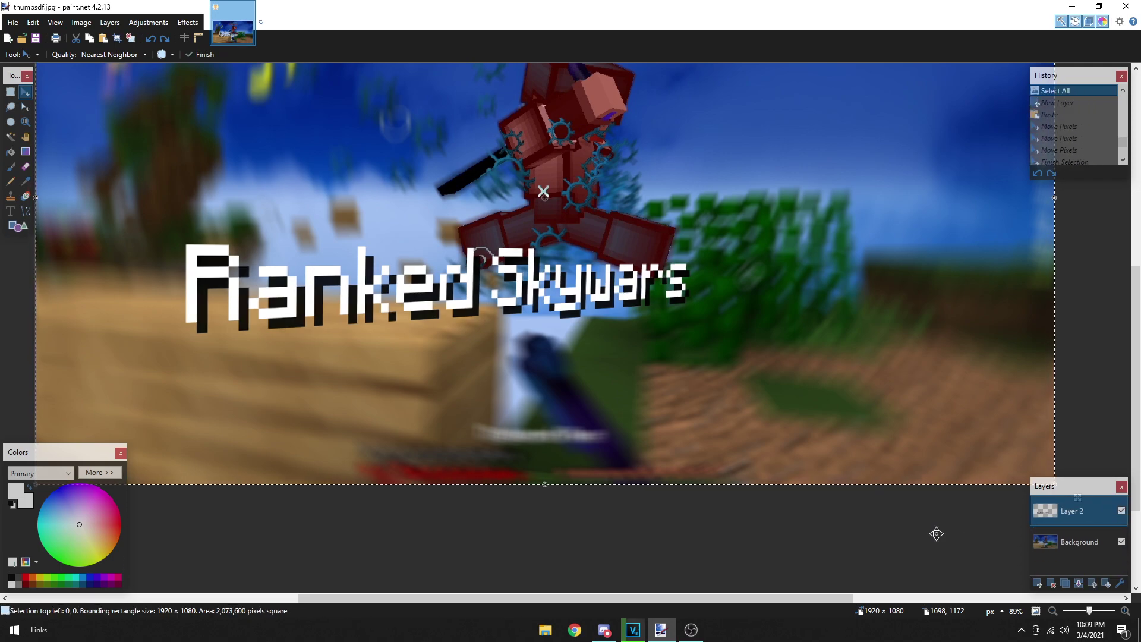
key(ctrl+z)
key(ctrl+z)
key(ctrl+z)
key(ctrl+z)
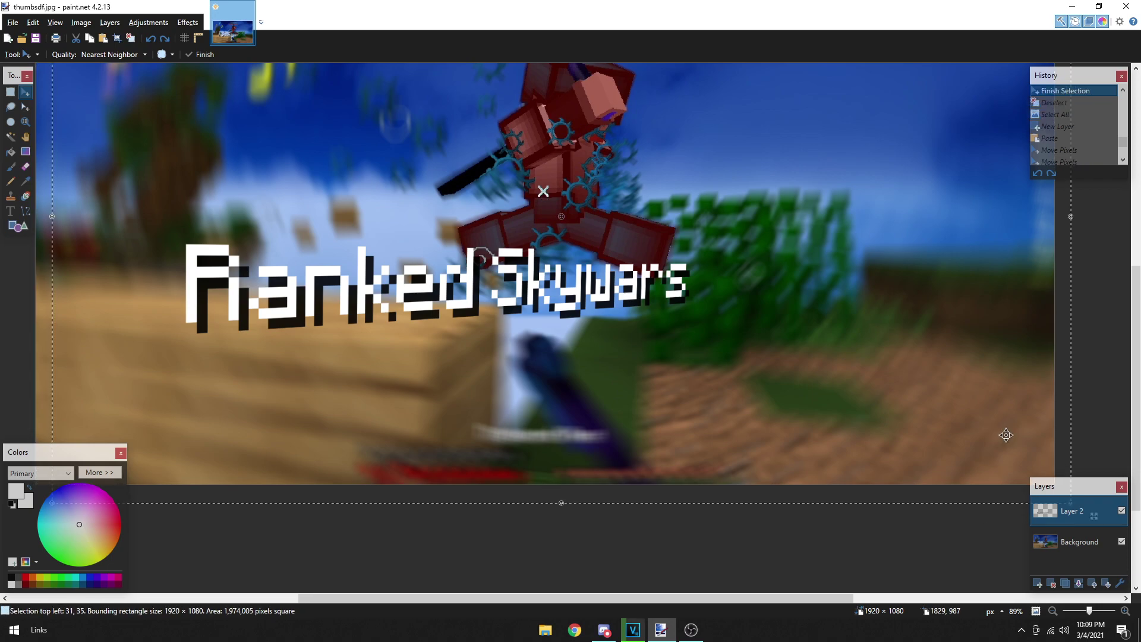
key(ctrl+z)
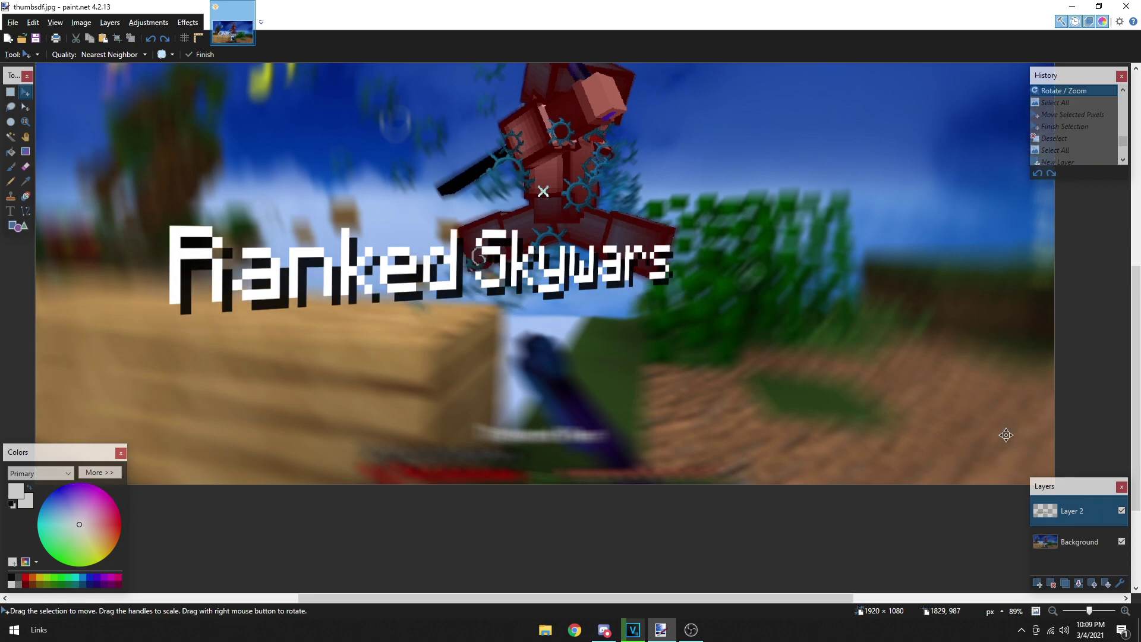
Step: Move the whole title down and to the right so it sits below the player, and drop the selection
key(ctrl+y)
key(ctrl+d)
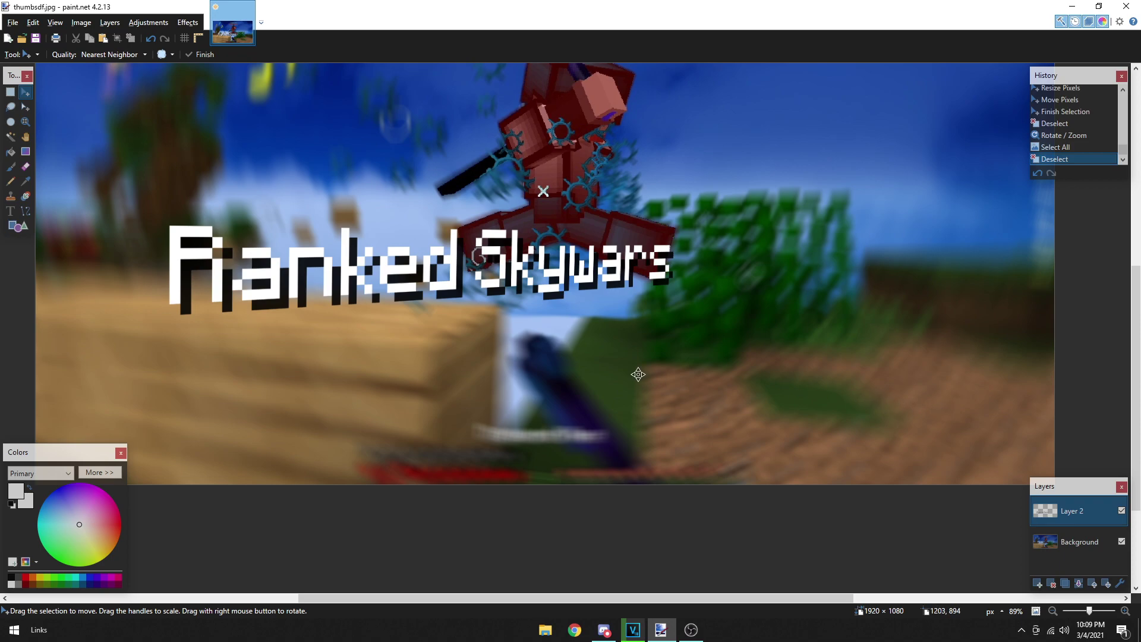
scroll(512, 285, down, 3)
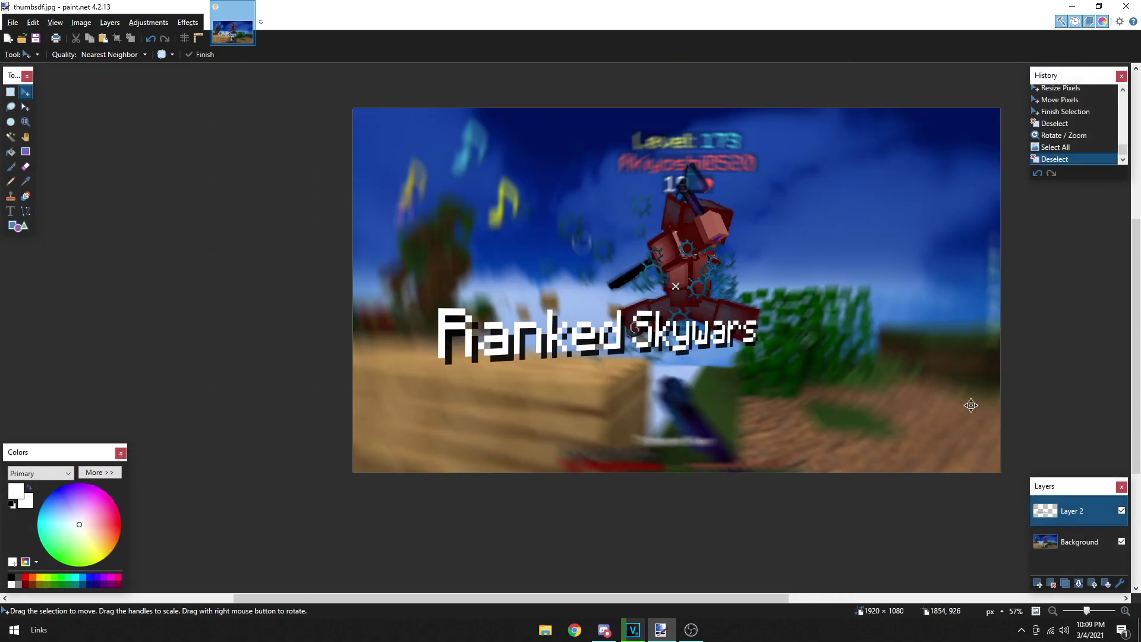
key(ctrl+a)
mouse_move(461, 264)
mouse_down()
mouse_move(483, 278)
mouse_move(477, 267)
mouse_up()
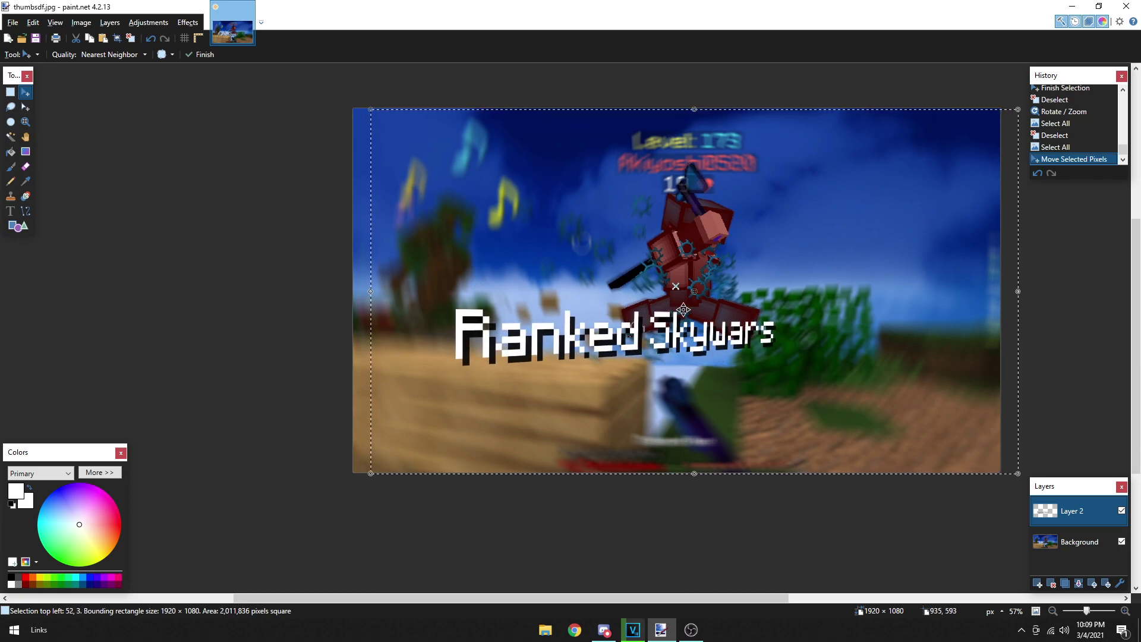
drag(862, 346, 903, 360)
key(ctrl+d)
key(ctrl+a)
key(ctrl+d)
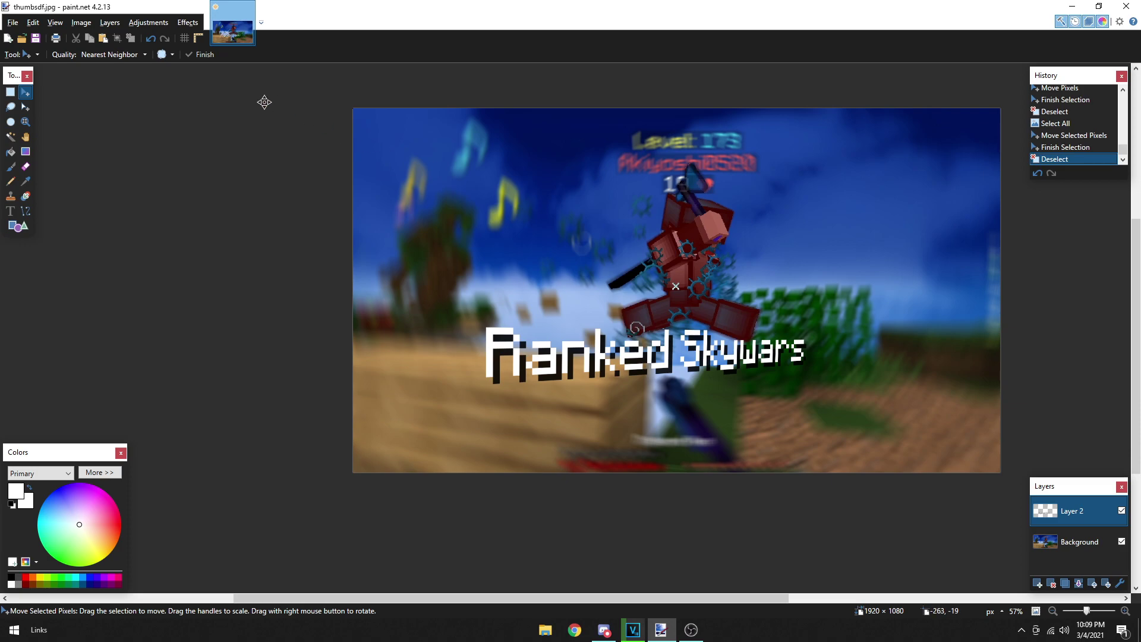
Step: Apply a black drop shadow to the title with offset X -21, offset Y 26, widening radius 2, blur radius 24 and opacity 204
click(187, 22)
mouse_move(271, 116)
click(348, 114)
drag(527, 166, 242, 163)
text(0)
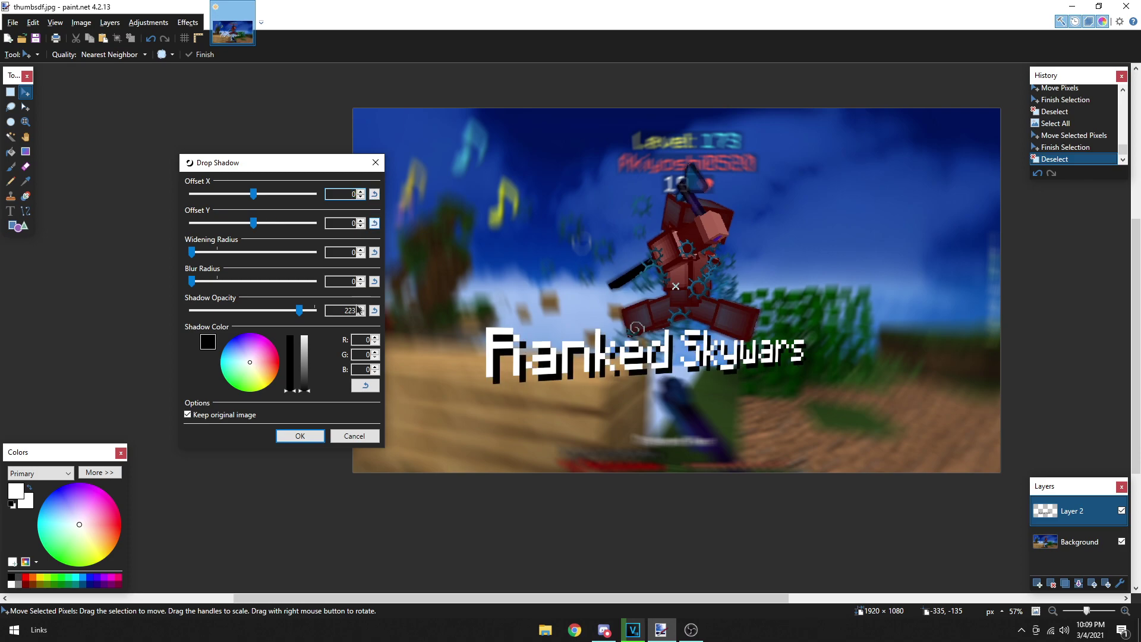
drag(272, 223, 295, 229)
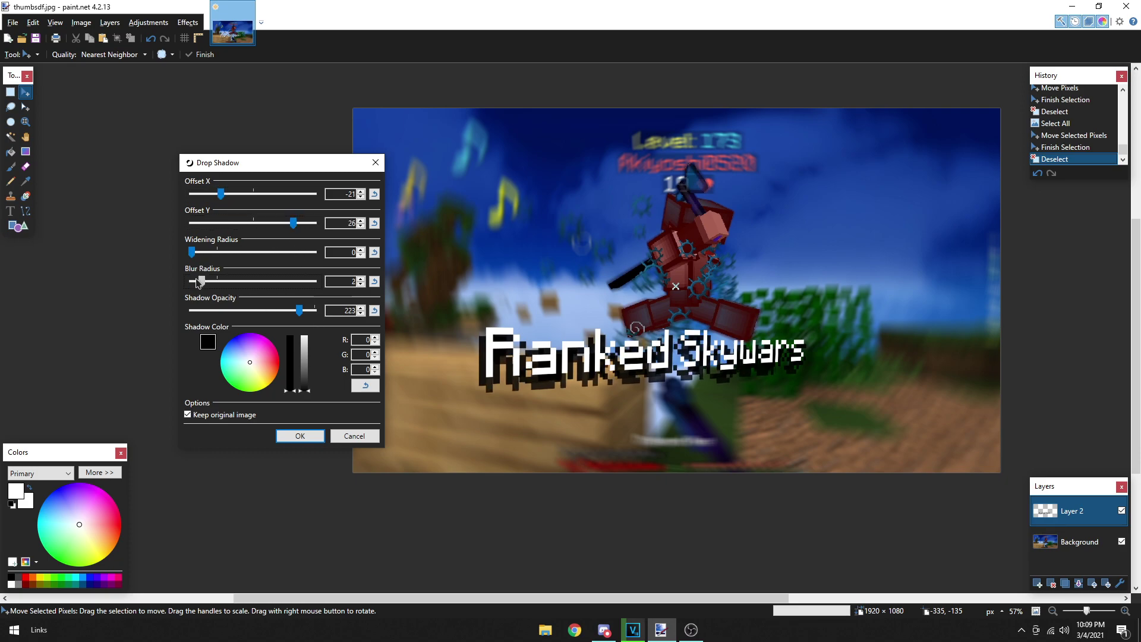
drag(196, 280, 315, 281)
drag(197, 254, 203, 258)
drag(299, 310, 291, 313)
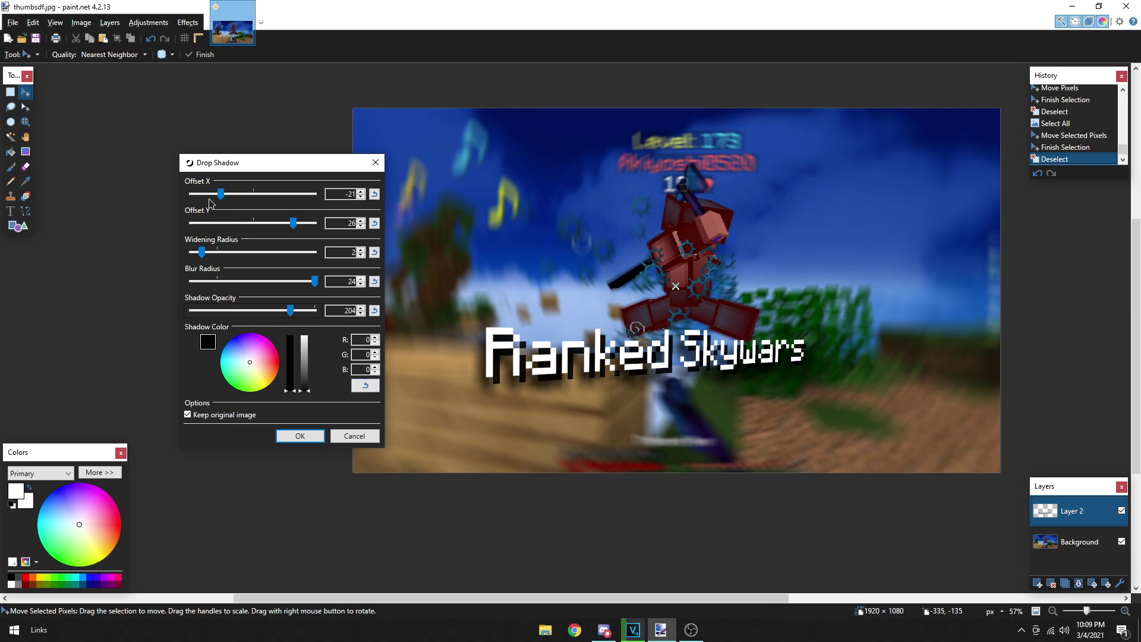
click(300, 435)
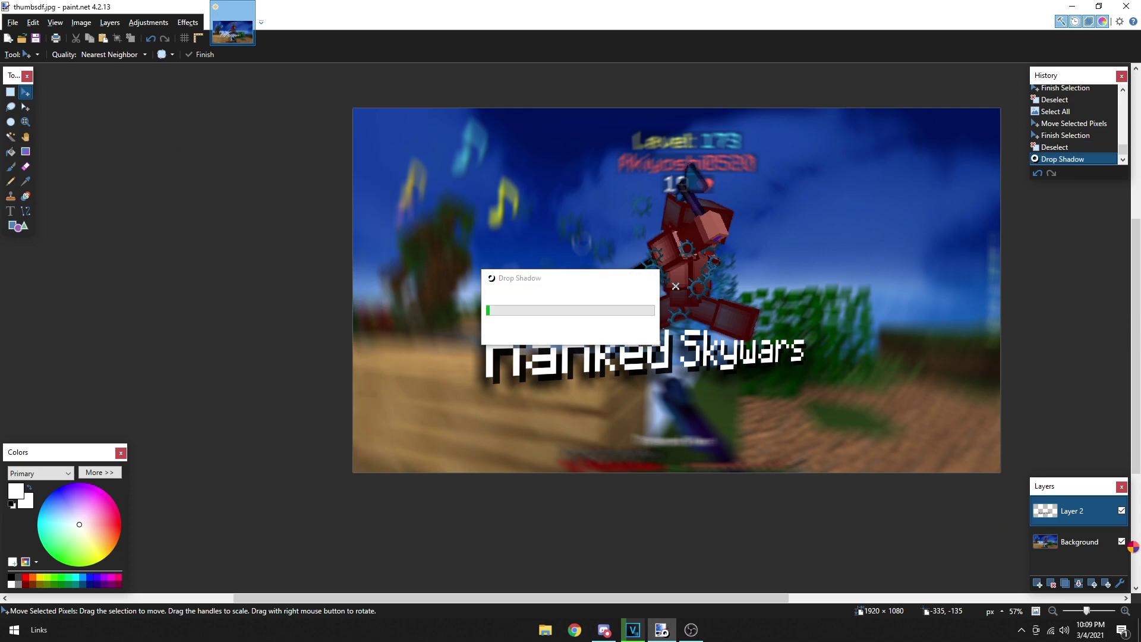
Step: Hide the title layer and add a new layer directly above the Background
click(1122, 511)
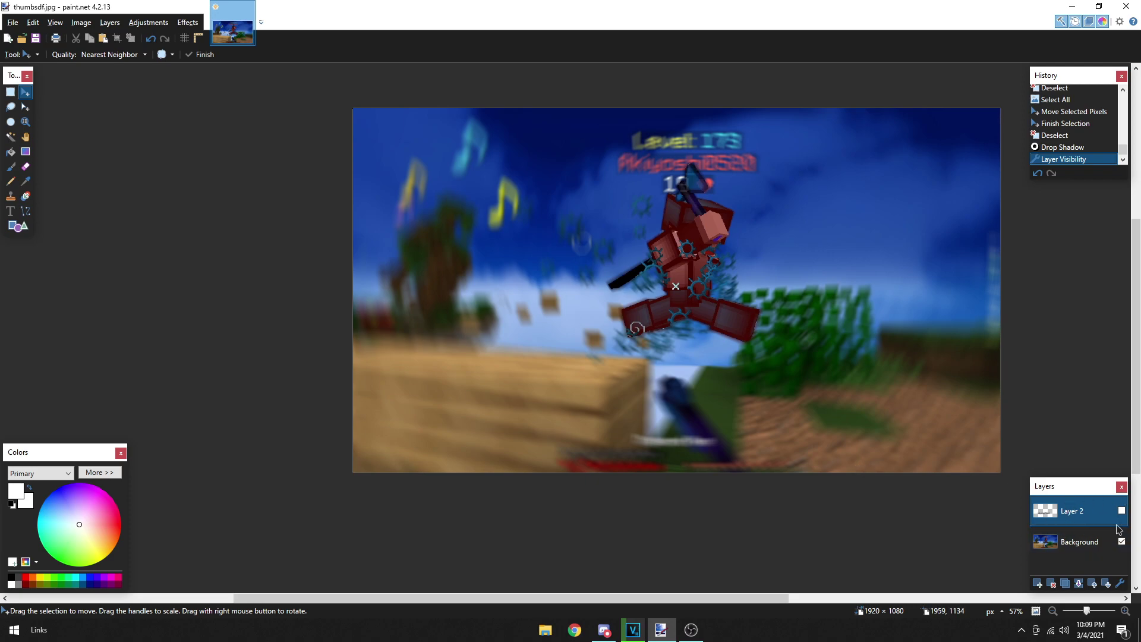
click(1068, 553)
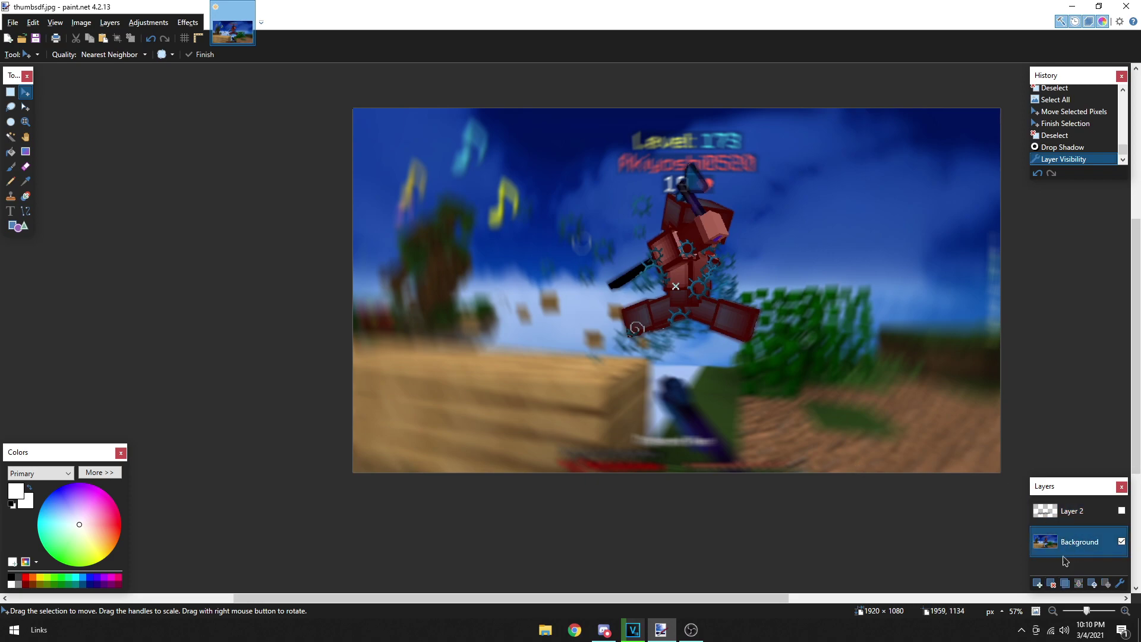
click(1038, 585)
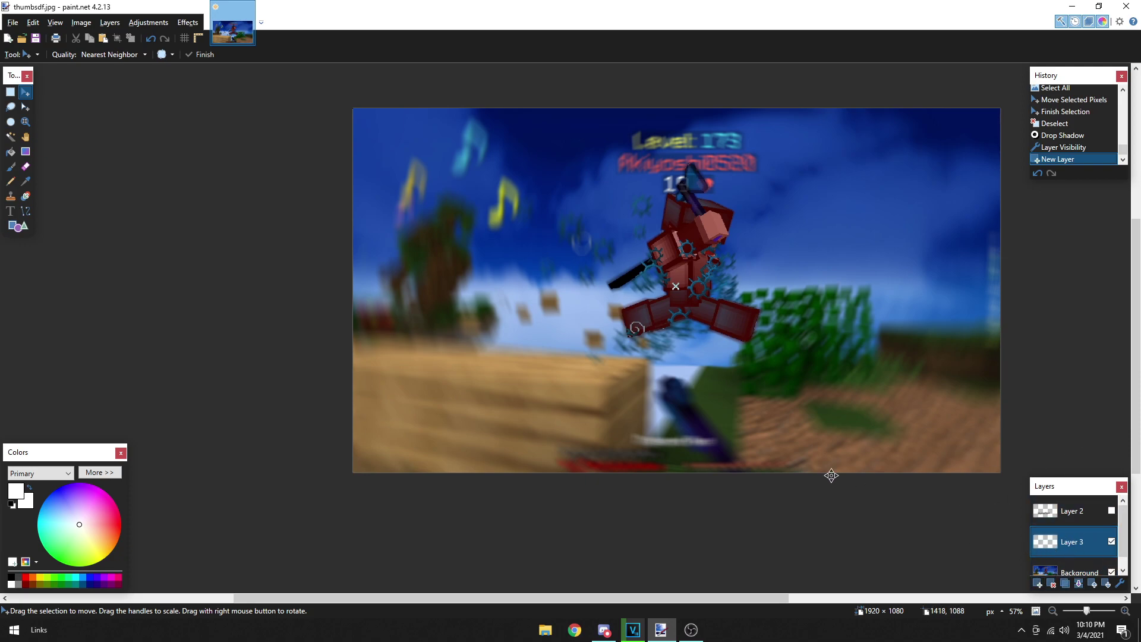
Step: Paint red over the player's body and light blue over the item above the head, with the 30-pixel Paintbrush
key(b)
click(26, 578)
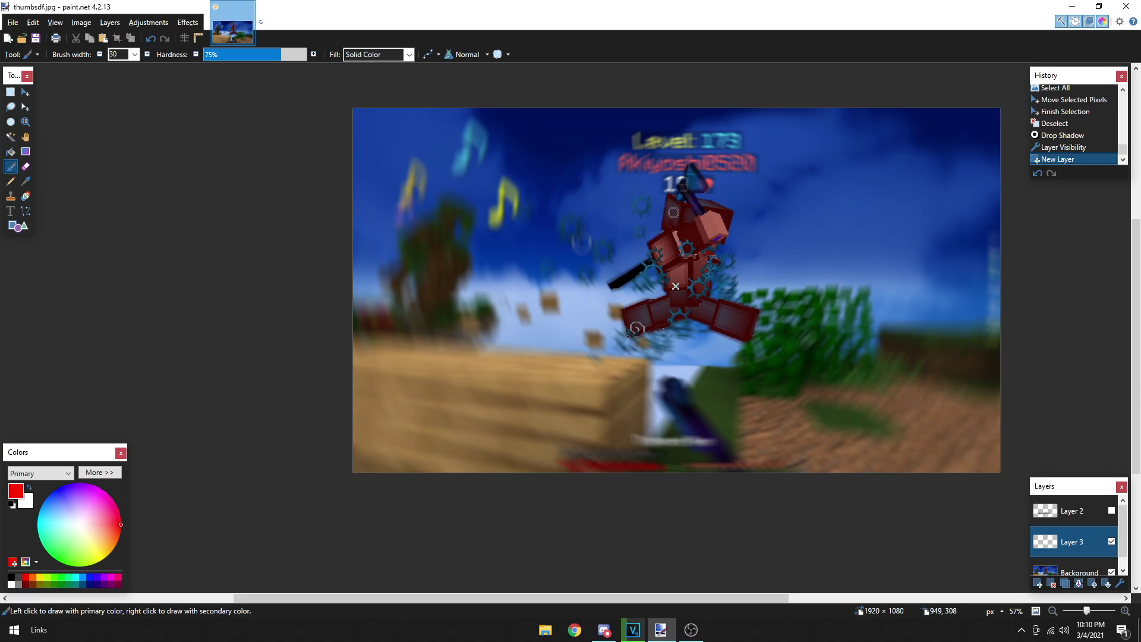
mouse_move(671, 221)
mouse_down()
mouse_move(730, 213)
mouse_move(676, 228)
mouse_move(675, 270)
mouse_move(703, 254)
mouse_move(673, 283)
mouse_move(671, 311)
mouse_move(631, 319)
mouse_move(691, 298)
mouse_move(754, 321)
mouse_up()
click(89, 579)
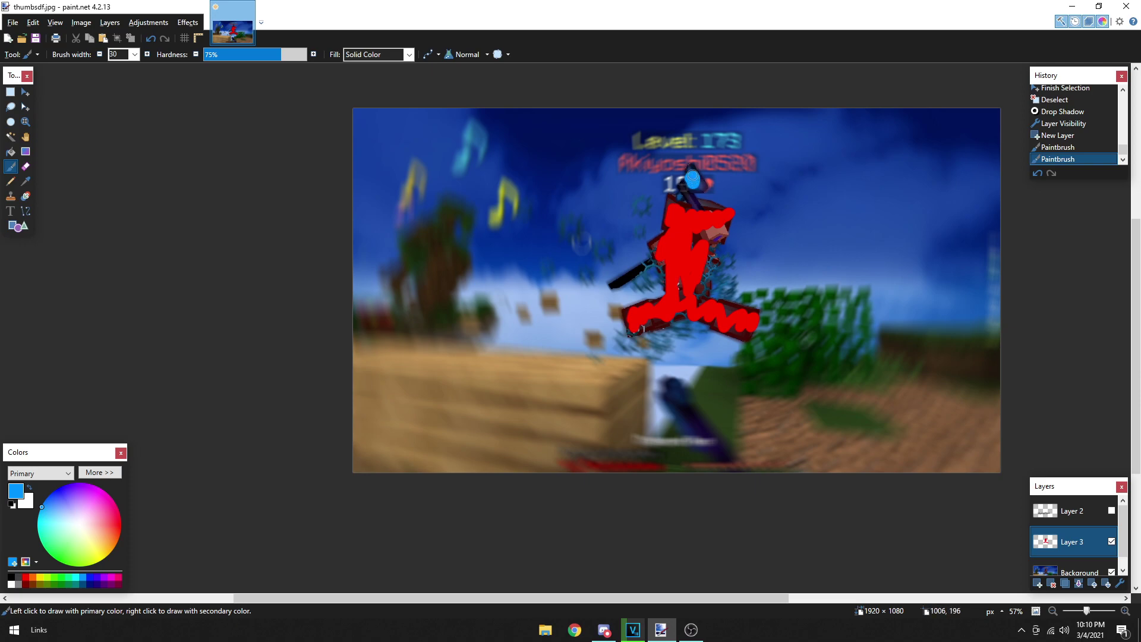
drag(687, 191, 696, 208)
Step: Select the whole painted layer and apply a Gaussian Blur at the maximum radius
key(ctrl+a)
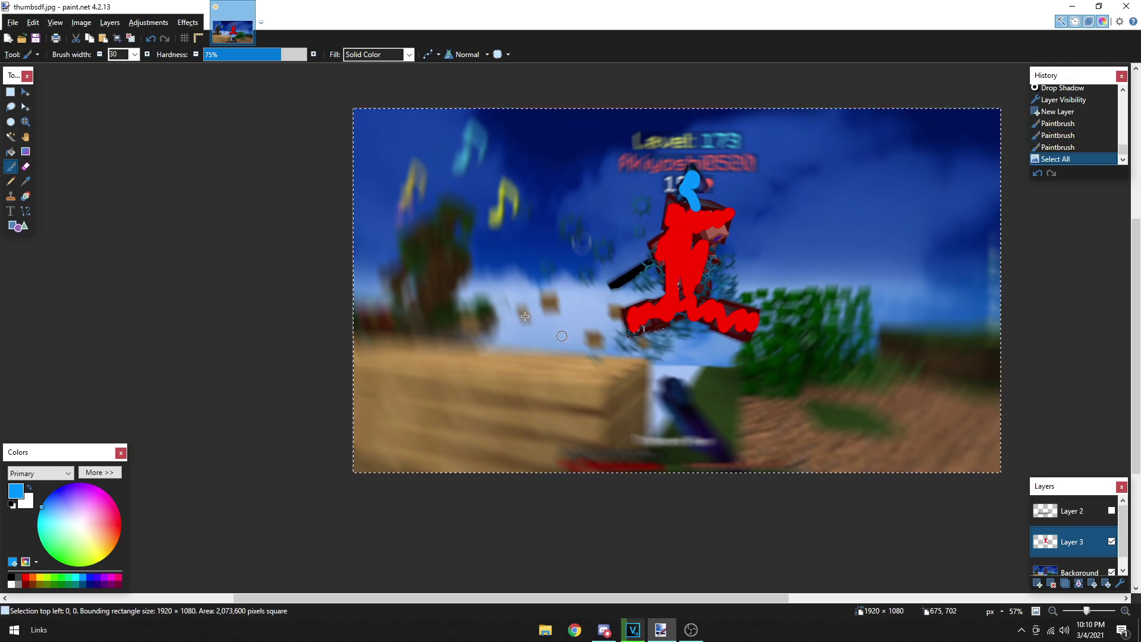
click(186, 24)
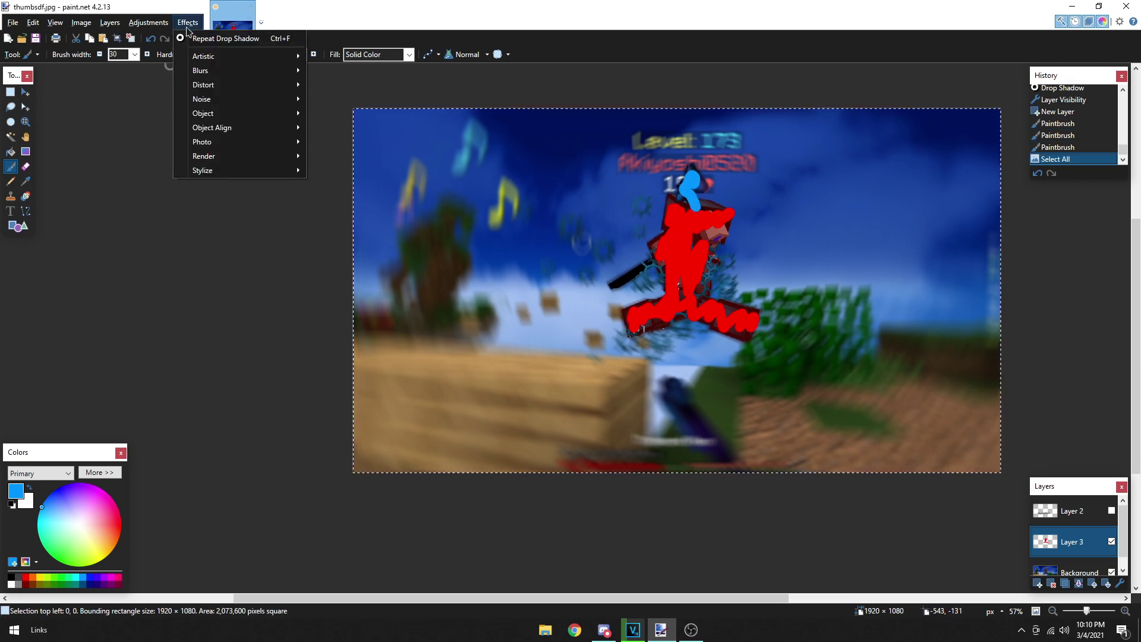
mouse_move(262, 70)
click(366, 105)
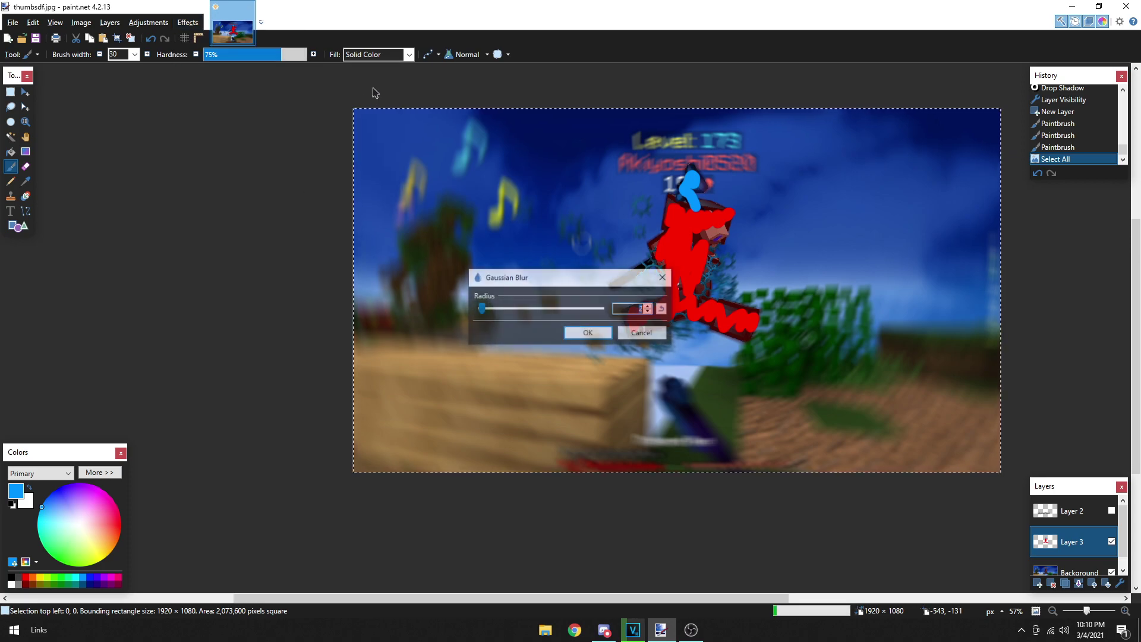
drag(482, 308, 603, 308)
click(607, 333)
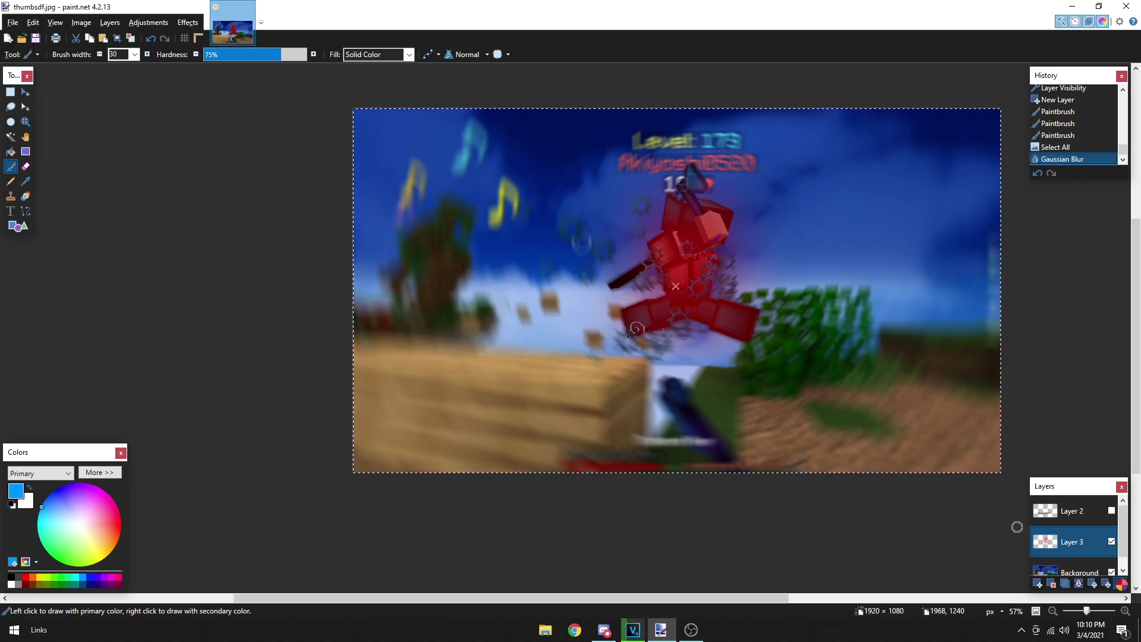
Step: Set the blurred paint layer's blend mode to Color Burn and its opacity to about 112
click(1121, 583)
drag(547, 240, 287, 215)
click(254, 293)
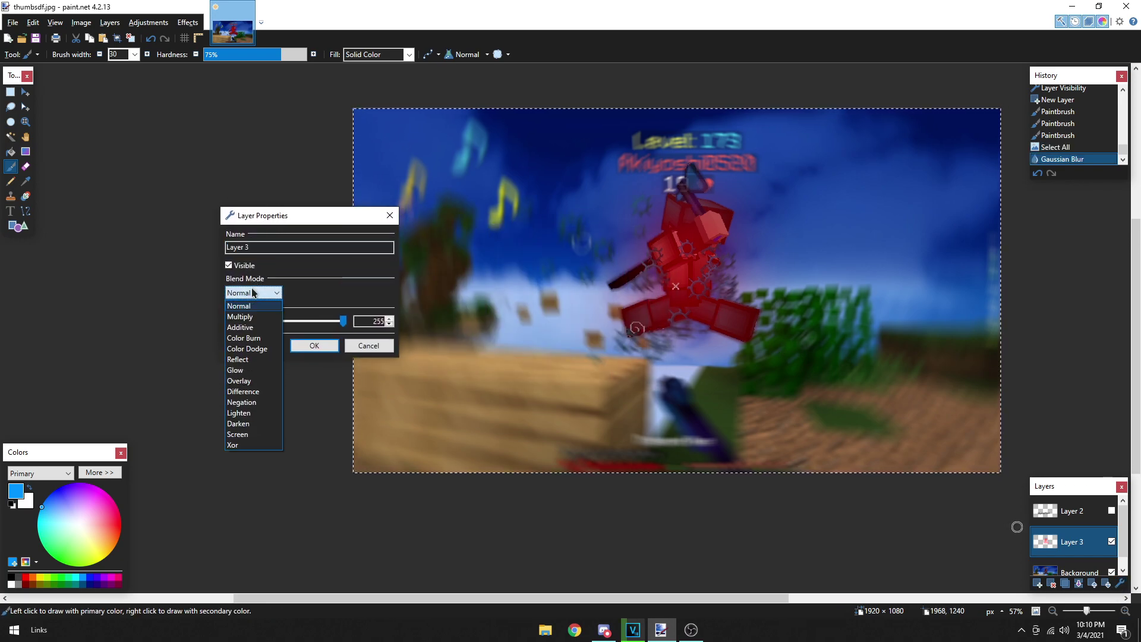
click(259, 349)
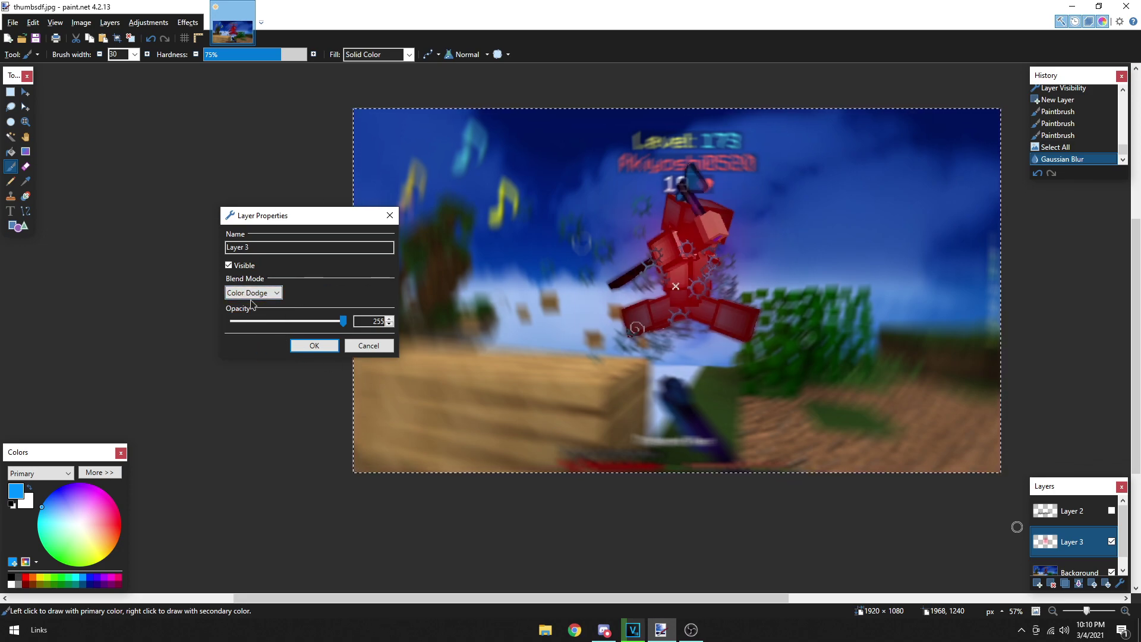
click(256, 293)
click(261, 339)
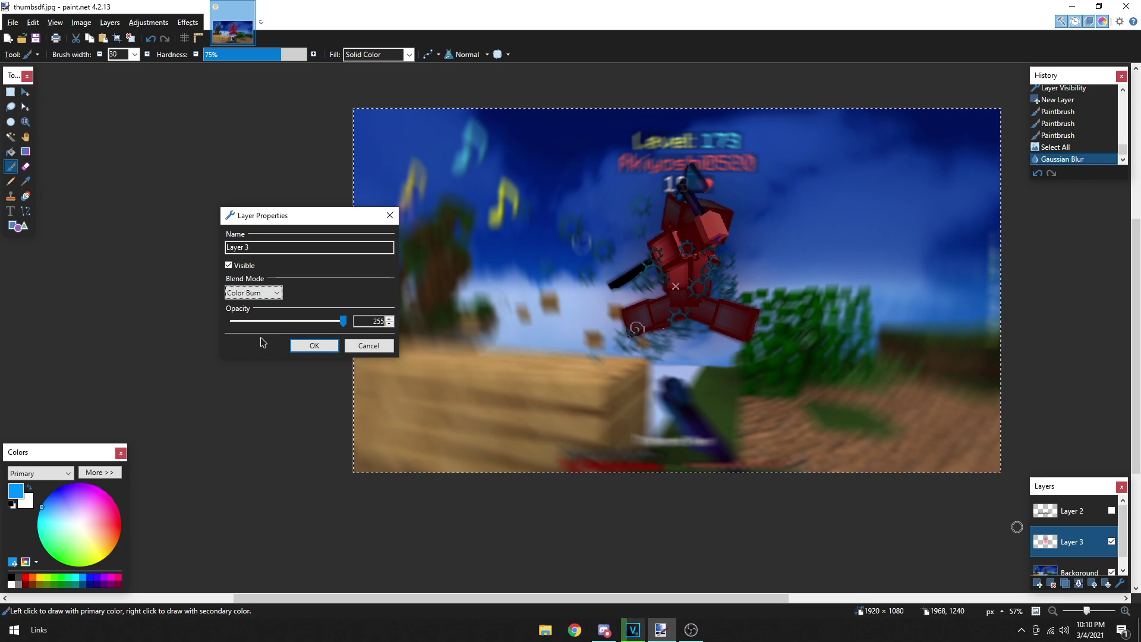
drag(342, 331, 290, 324)
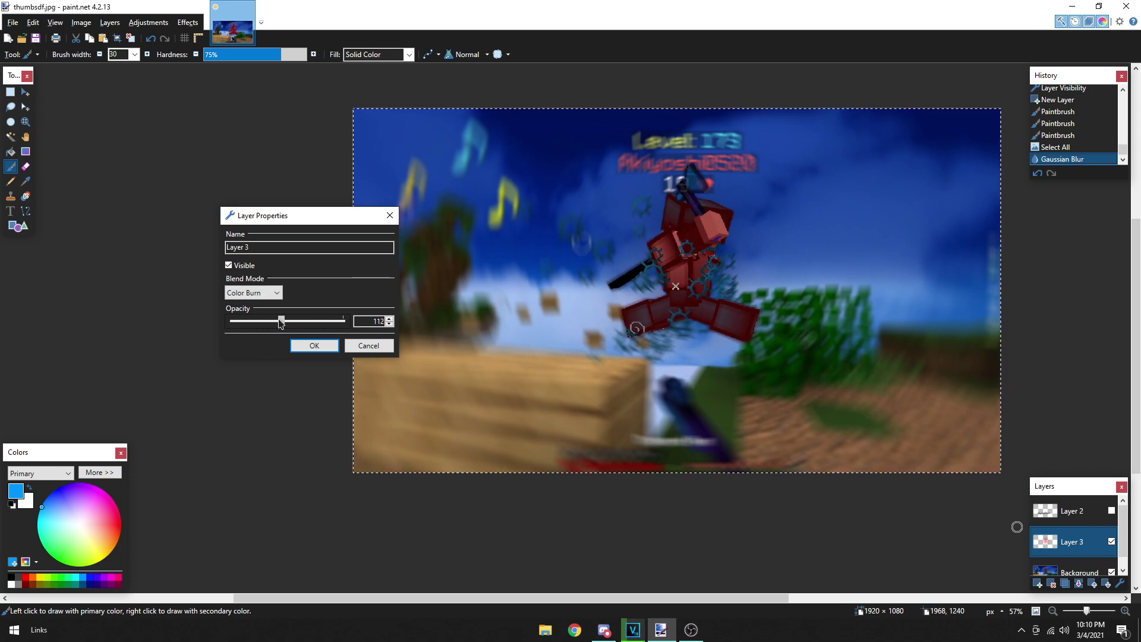
click(308, 345)
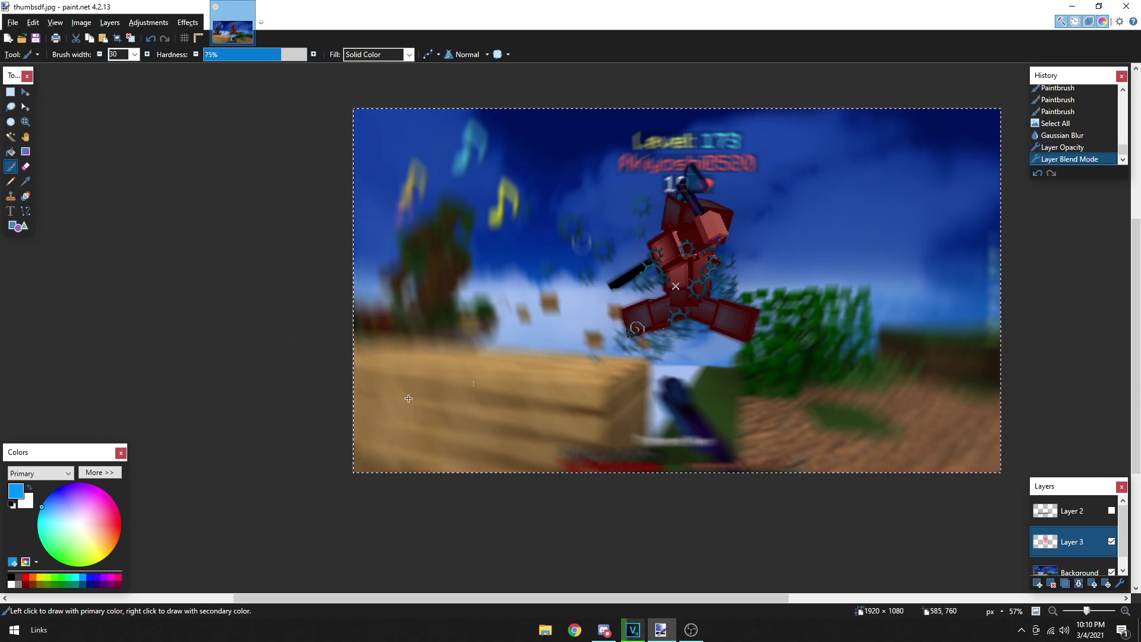
Step: Add another layer, paint red strokes down the player's body and repeat the Gaussian Blur after each stroke
click(26, 577)
click(1038, 584)
drag(686, 216, 681, 286)
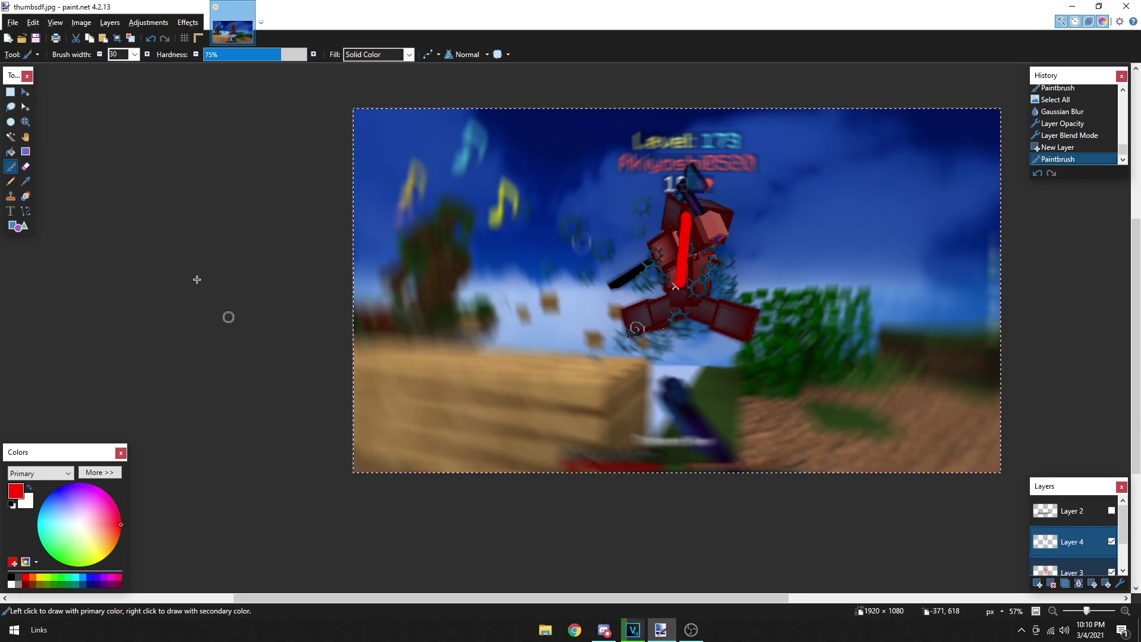
key(ctrl+f)
drag(688, 219, 679, 324)
key(ctrl+f)
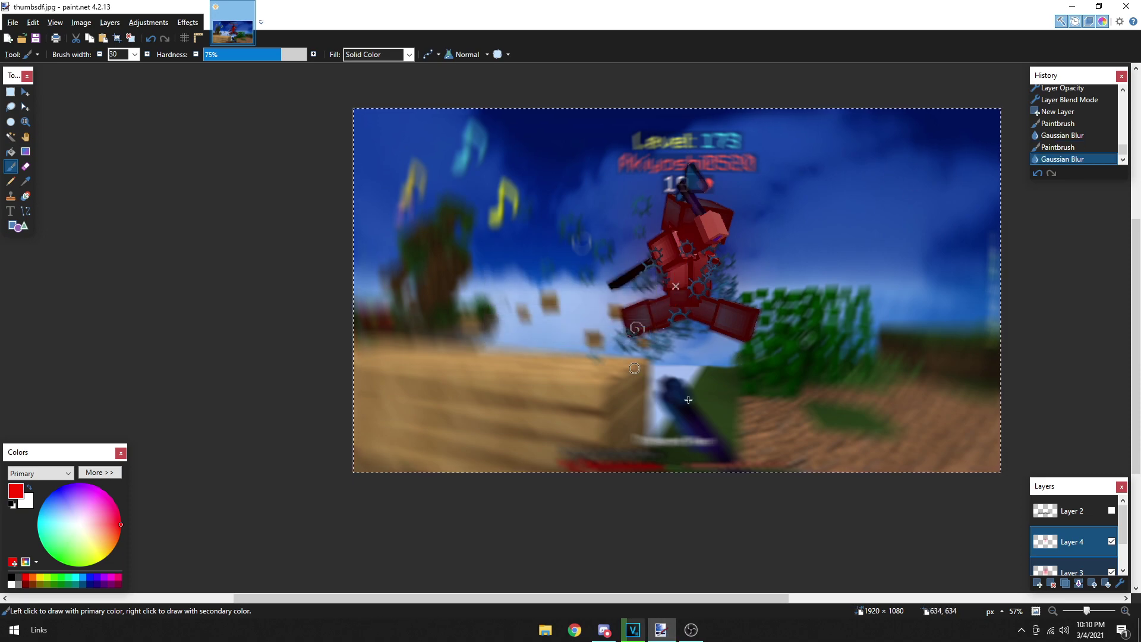
Step: Undo the trial merge, move the new red layer below the Color Burn layer, and merge both down into the Background
click(1079, 583)
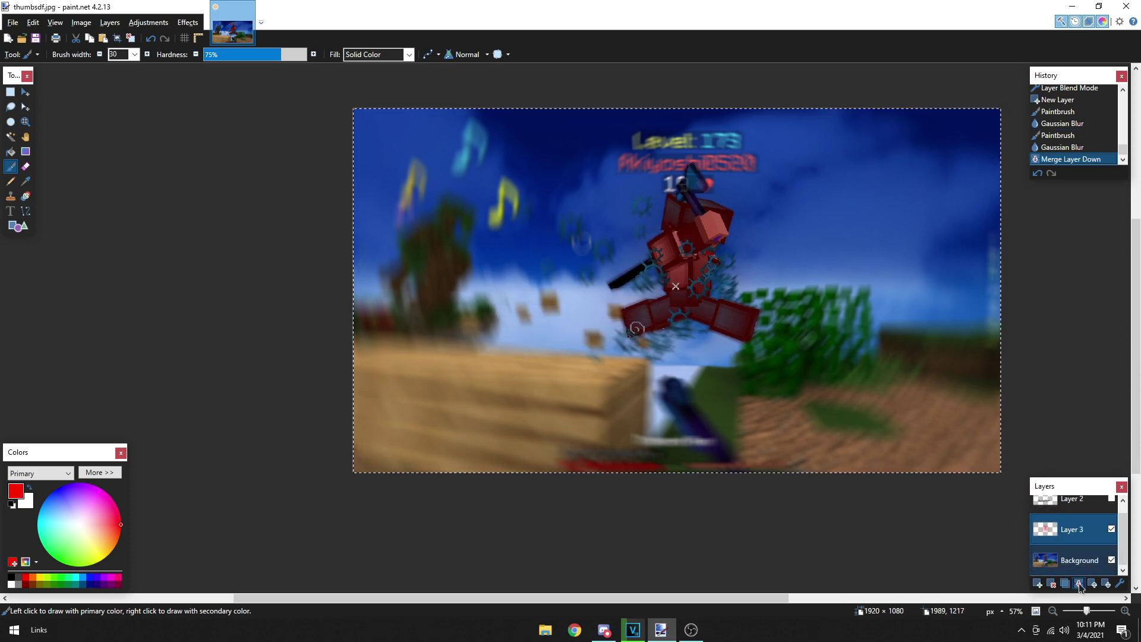
key(ctrl+z)
drag(1081, 511, 1076, 543)
click(1078, 584)
click(1070, 519)
click(1079, 584)
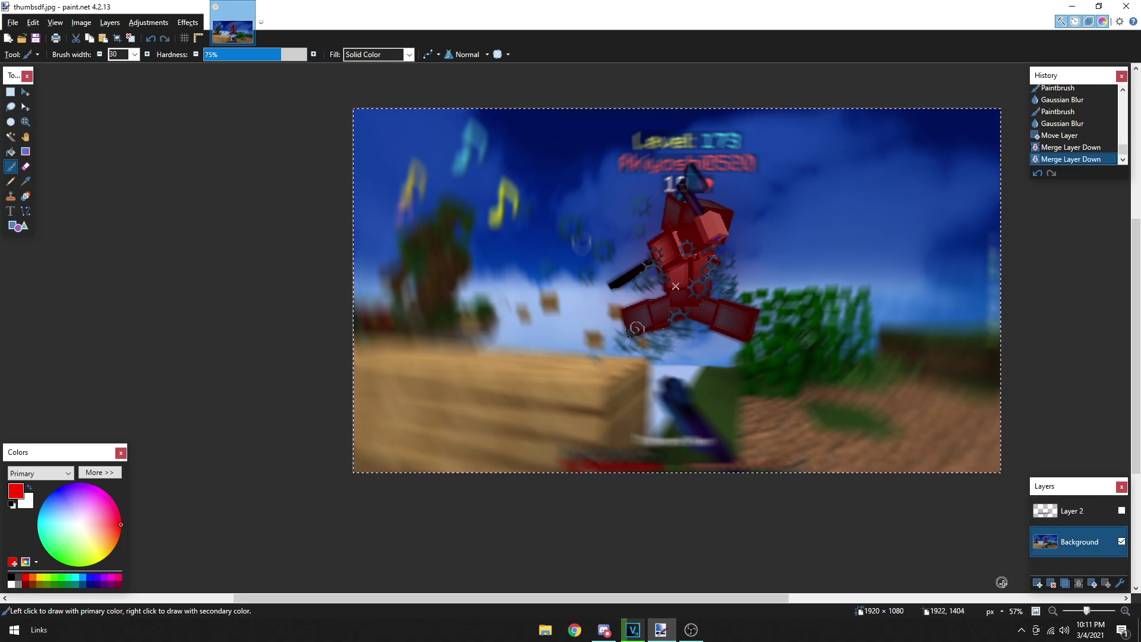
Step: On a new layer, paint bright green over the leaves, grass, tree and hill, and repeat the Gaussian Blur on the strokes
click(1038, 584)
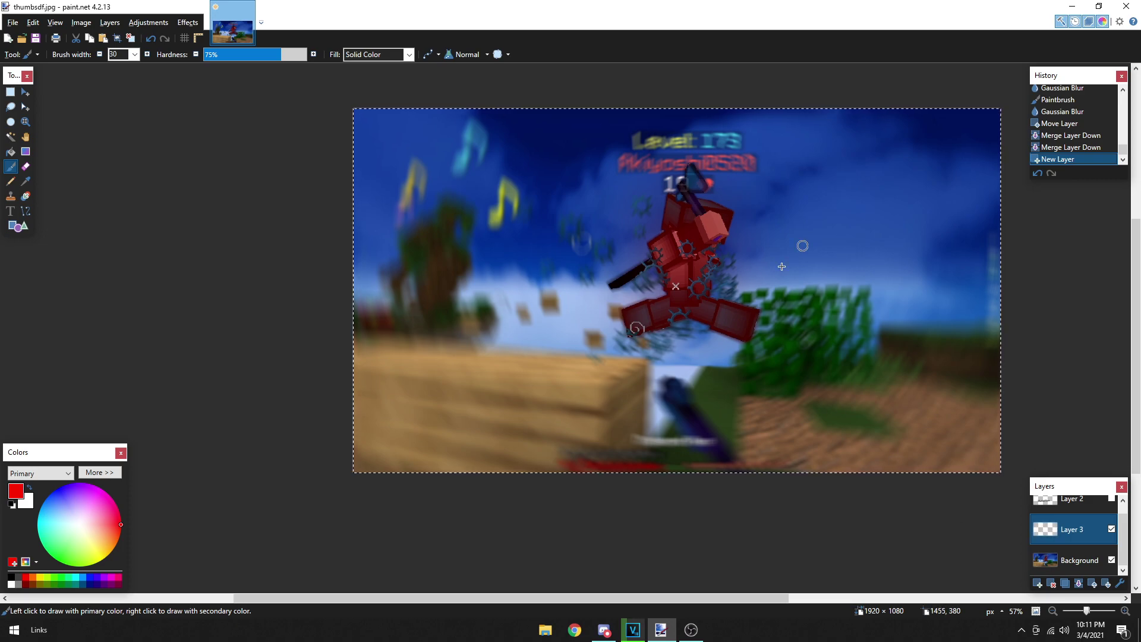
click(63, 584)
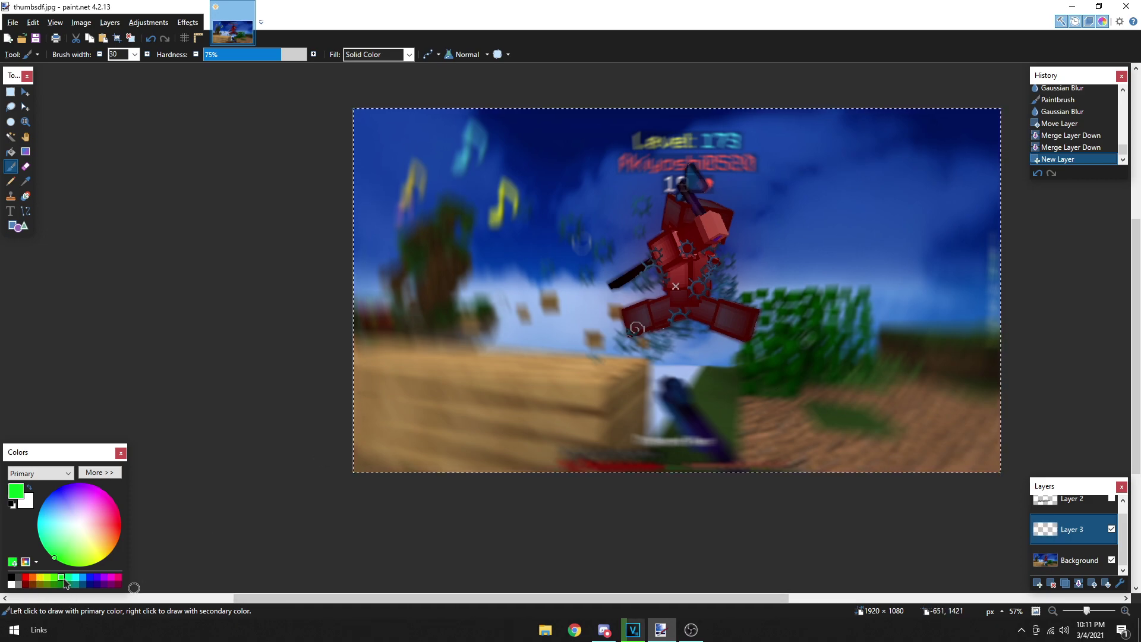
mouse_move(759, 298)
mouse_down()
mouse_move(774, 323)
mouse_move(767, 350)
mouse_move(808, 292)
mouse_move(830, 300)
mouse_move(856, 325)
mouse_up()
drag(823, 416, 874, 419)
mouse_move(714, 367)
mouse_down()
mouse_move(716, 413)
mouse_move(740, 416)
mouse_up()
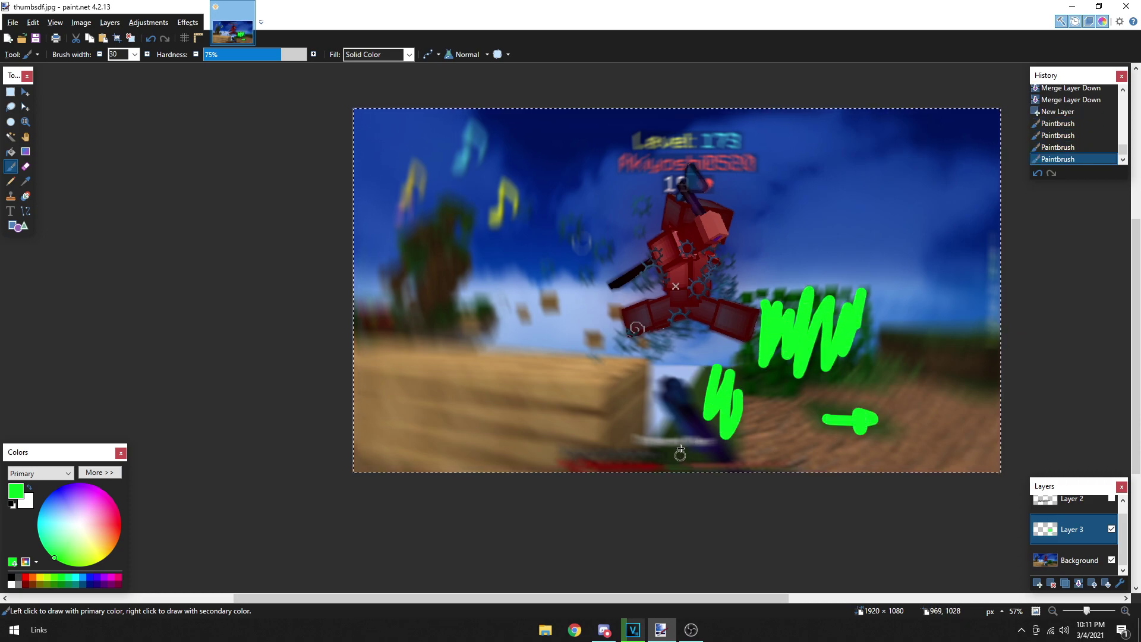
drag(680, 444, 702, 454)
drag(898, 338, 976, 340)
drag(978, 389, 986, 393)
mouse_move(458, 211)
mouse_down()
mouse_move(429, 210)
mouse_move(448, 242)
mouse_move(397, 273)
mouse_up()
drag(485, 302, 481, 305)
drag(436, 315, 445, 322)
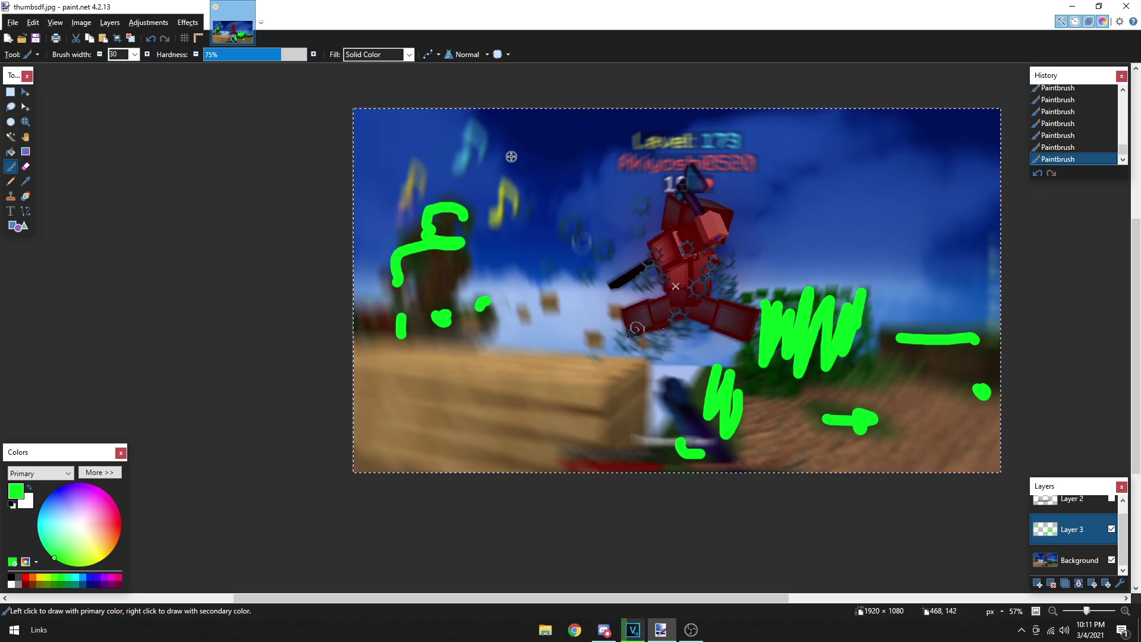
key(ctrl+f)
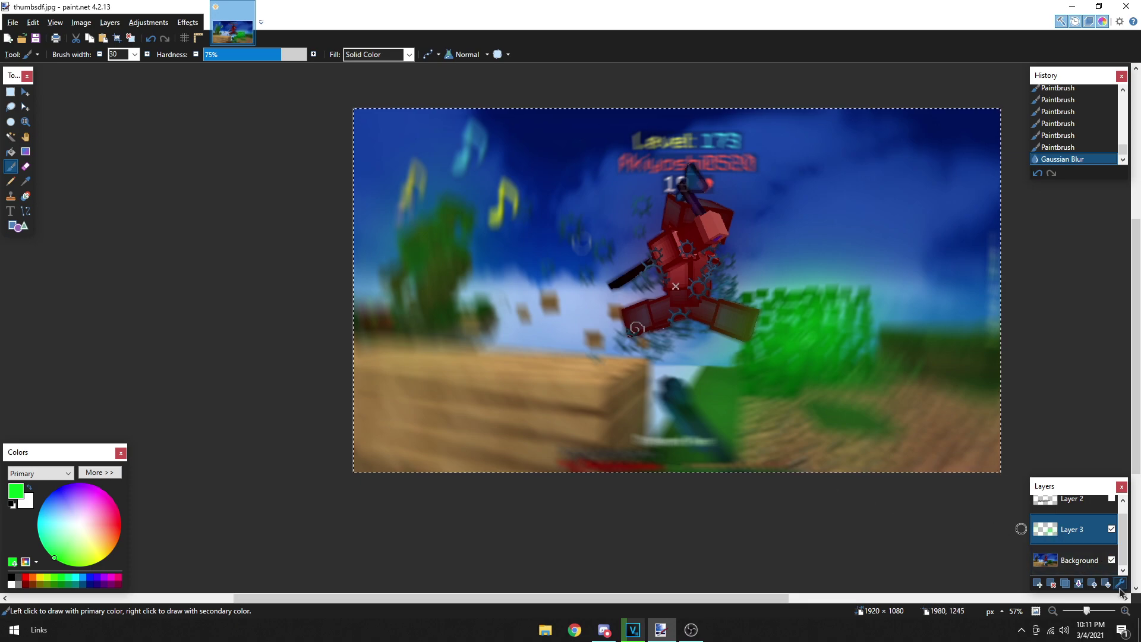
Step: Compare Normal and Overlay for the green layer, settle on Overlay at opacity 255, and merge it into the Background
double_click(1067, 529)
click(512, 319)
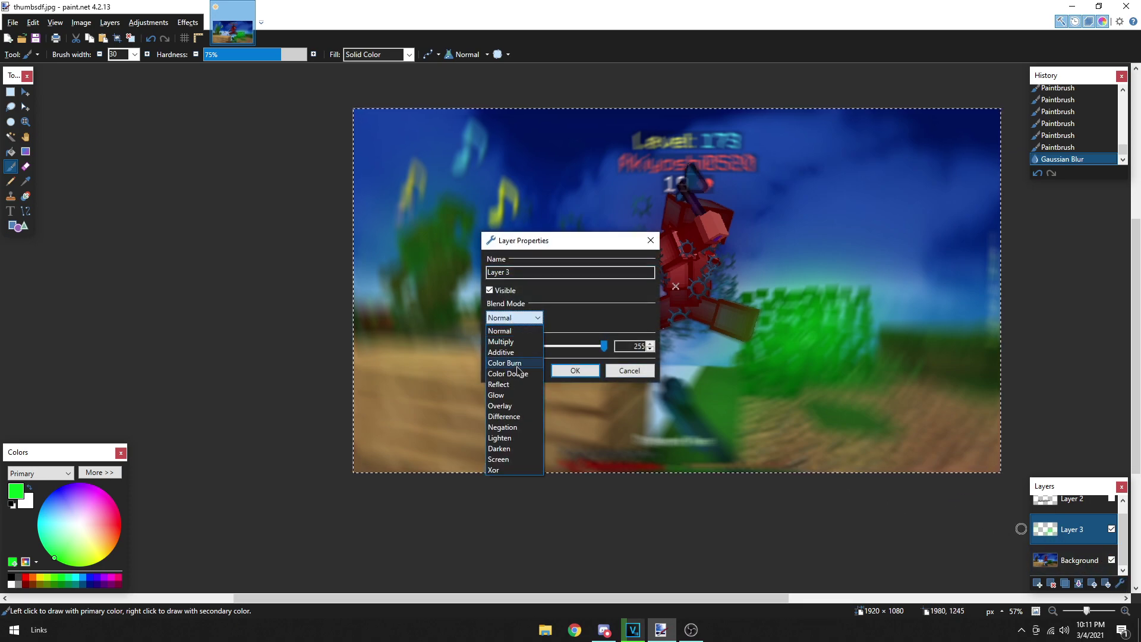
click(515, 411)
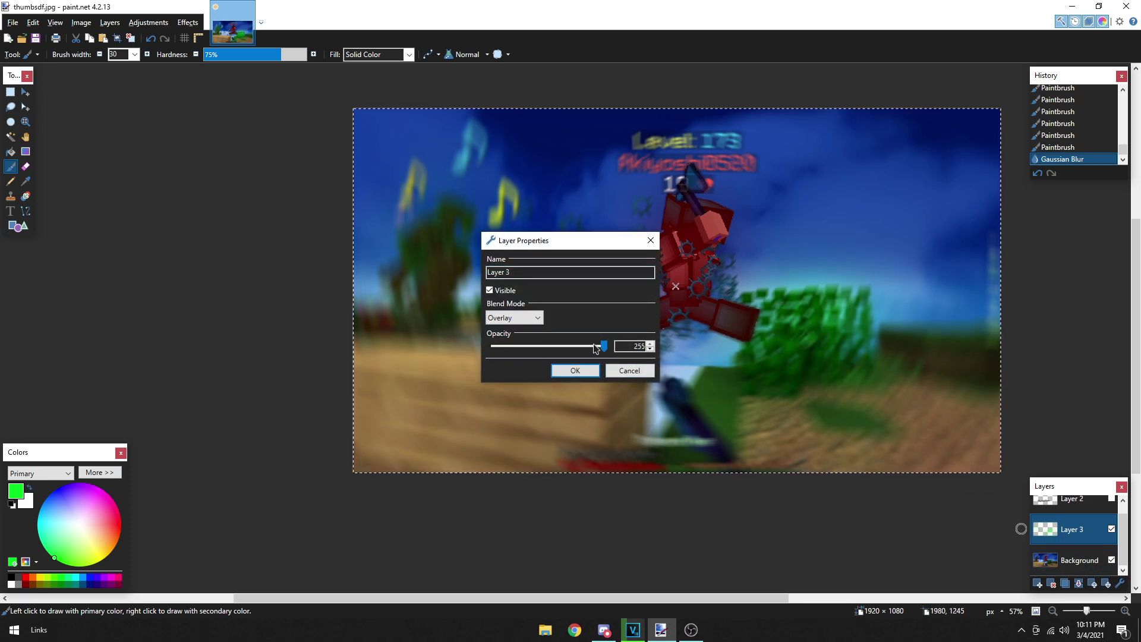
click(504, 318)
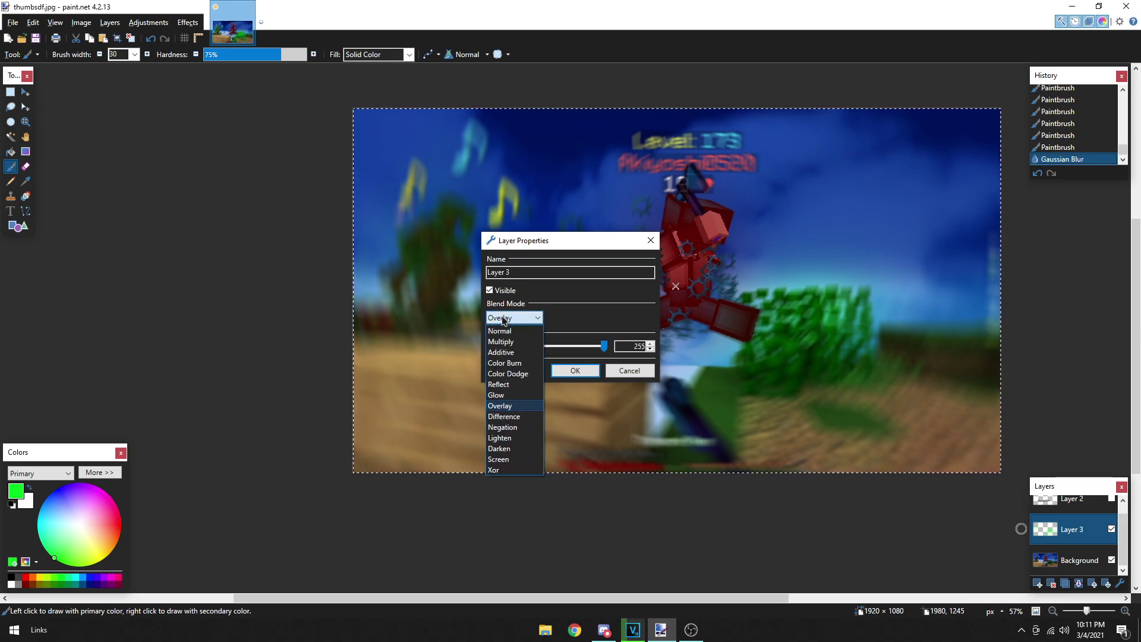
click(505, 330)
drag(602, 347, 555, 351)
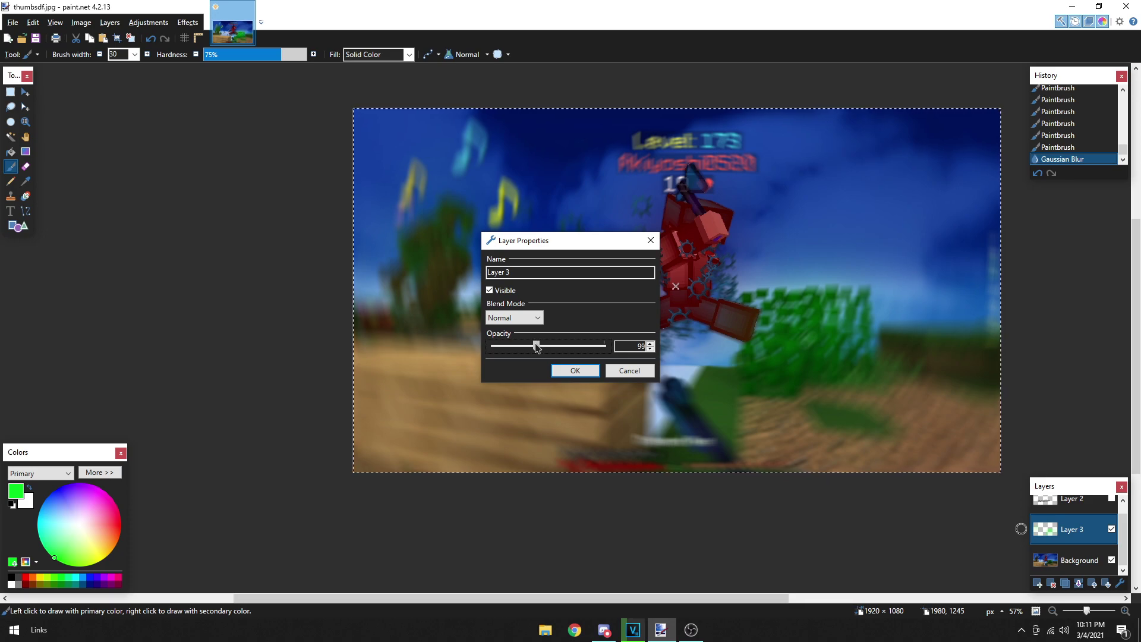
click(527, 321)
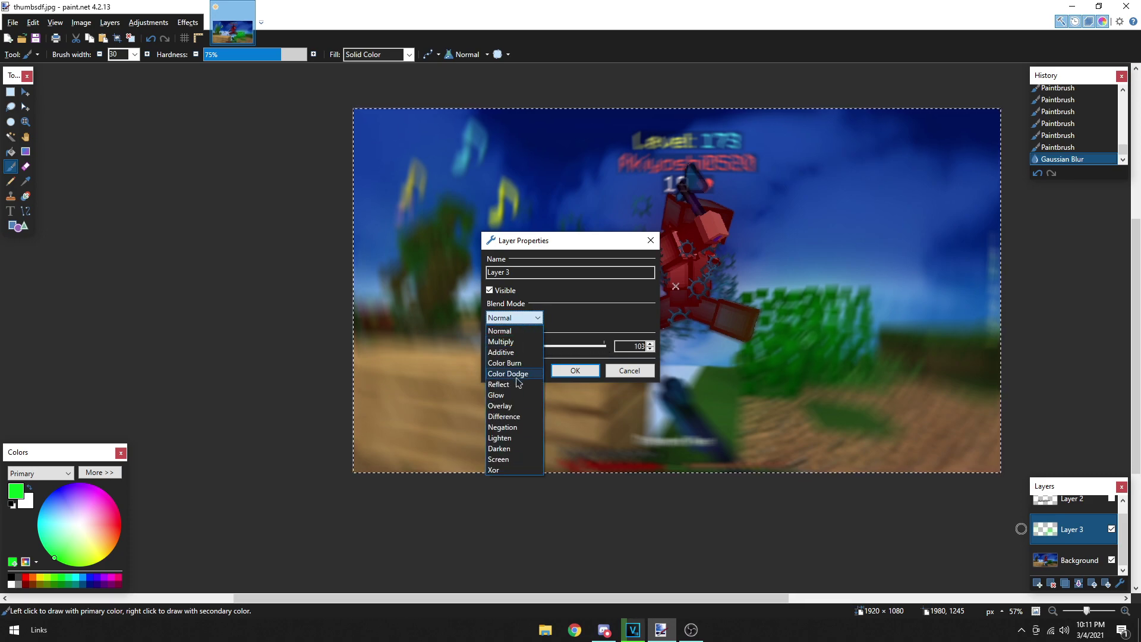
click(519, 410)
drag(555, 348, 605, 348)
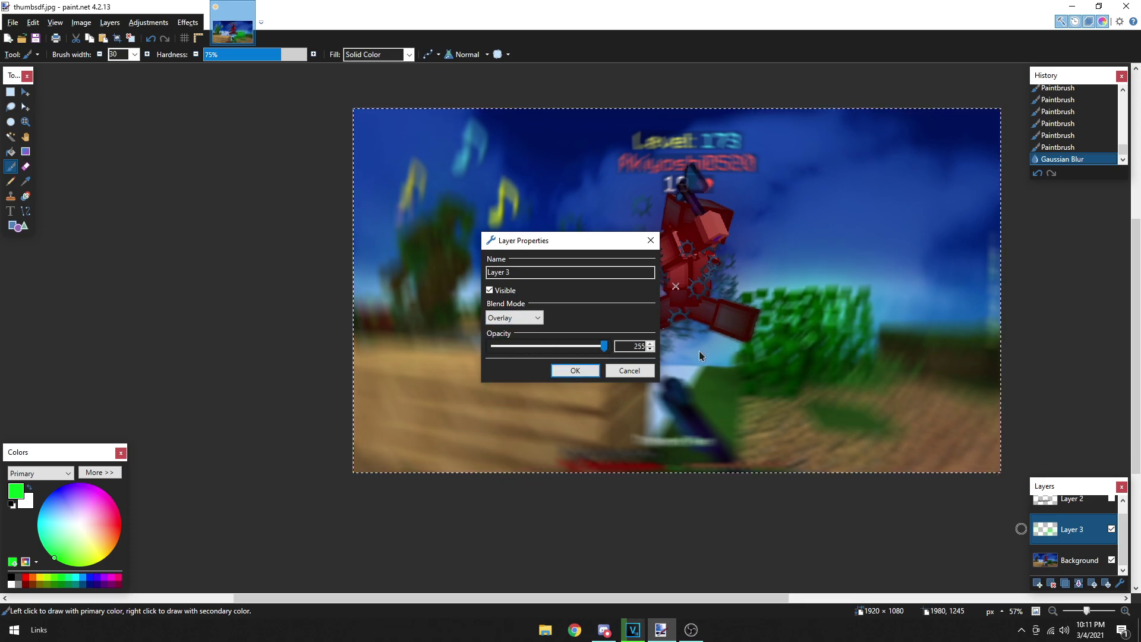
click(575, 370)
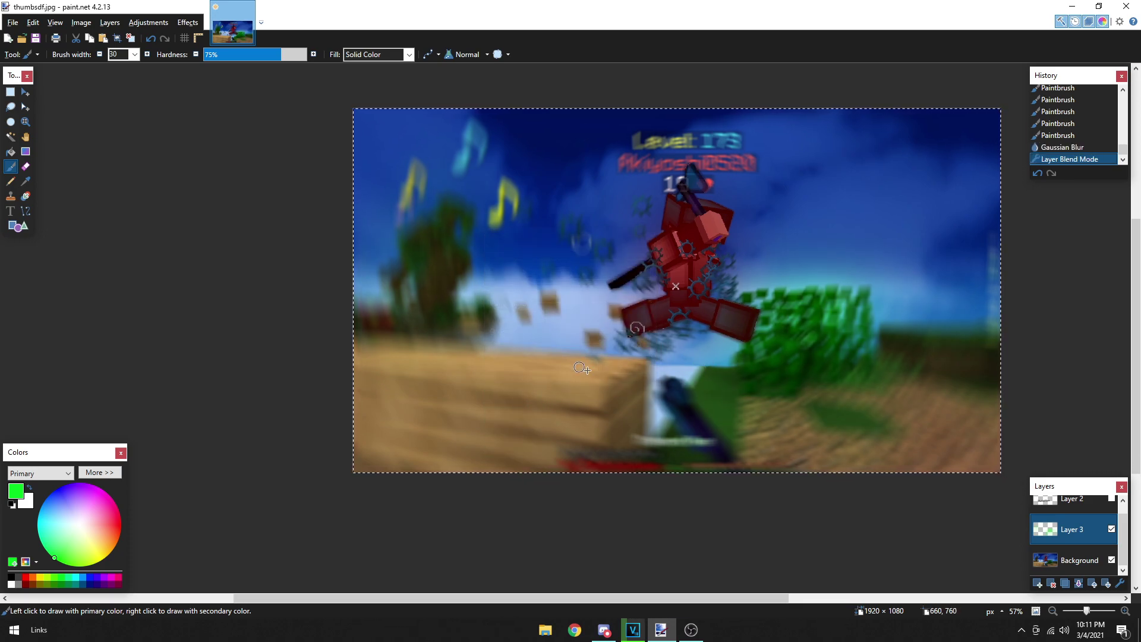
click(1080, 584)
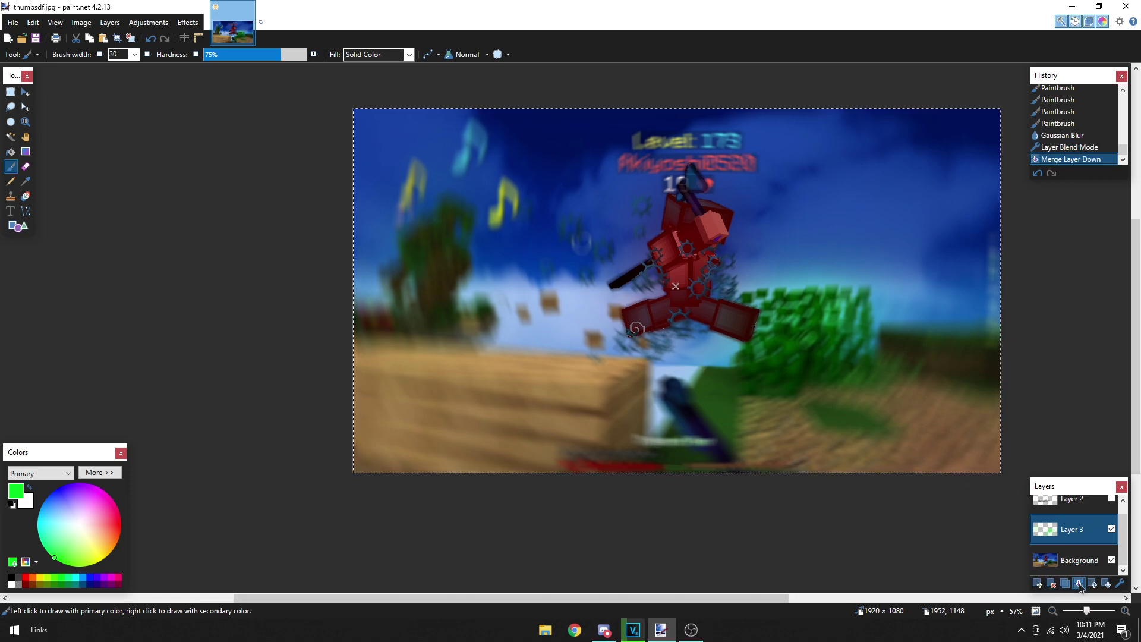
Step: On a new layer, paint light blue over the held sword at the bottom of the image and repeat the Gaussian Blur
click(1038, 584)
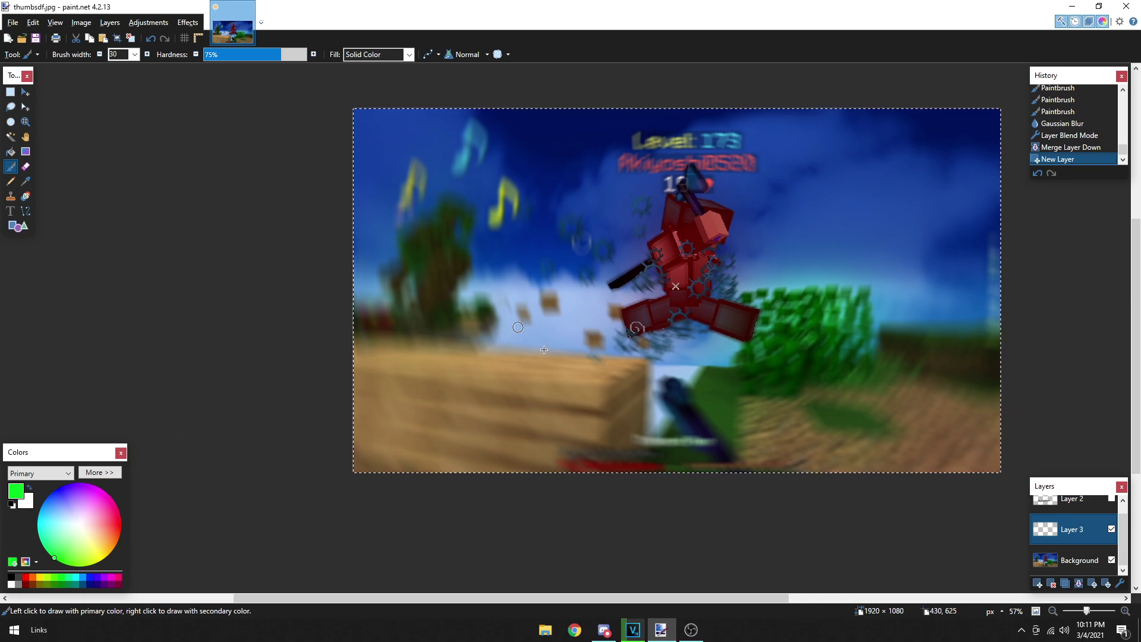
click(42, 507)
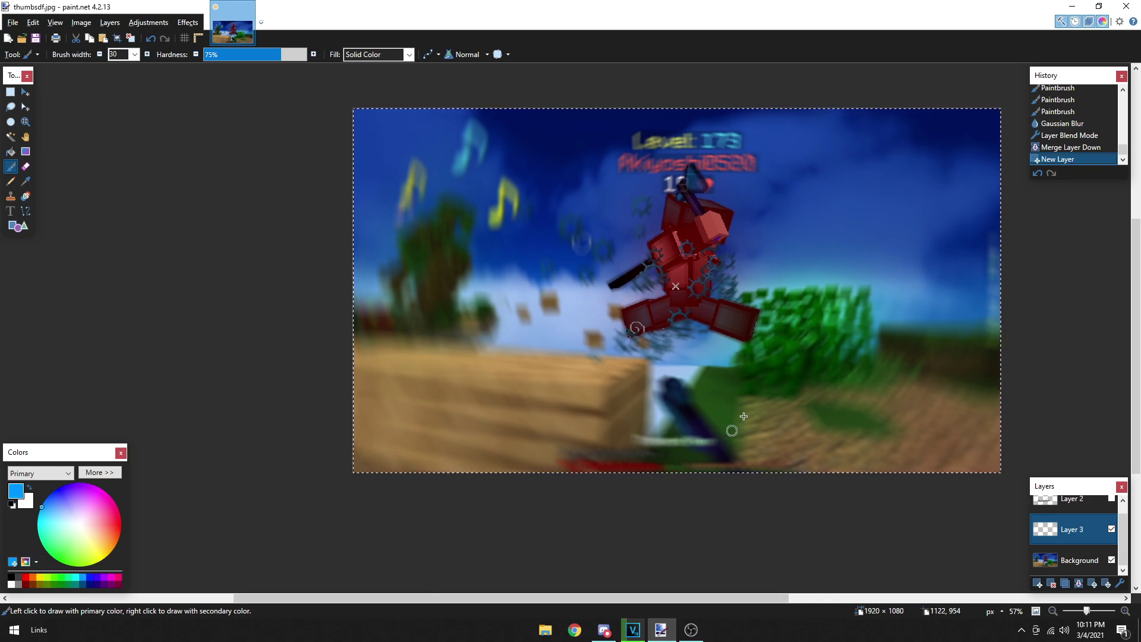
mouse_move(655, 390)
mouse_down()
mouse_move(699, 446)
mouse_move(670, 391)
mouse_move(725, 460)
mouse_up()
key(ctrl+f)
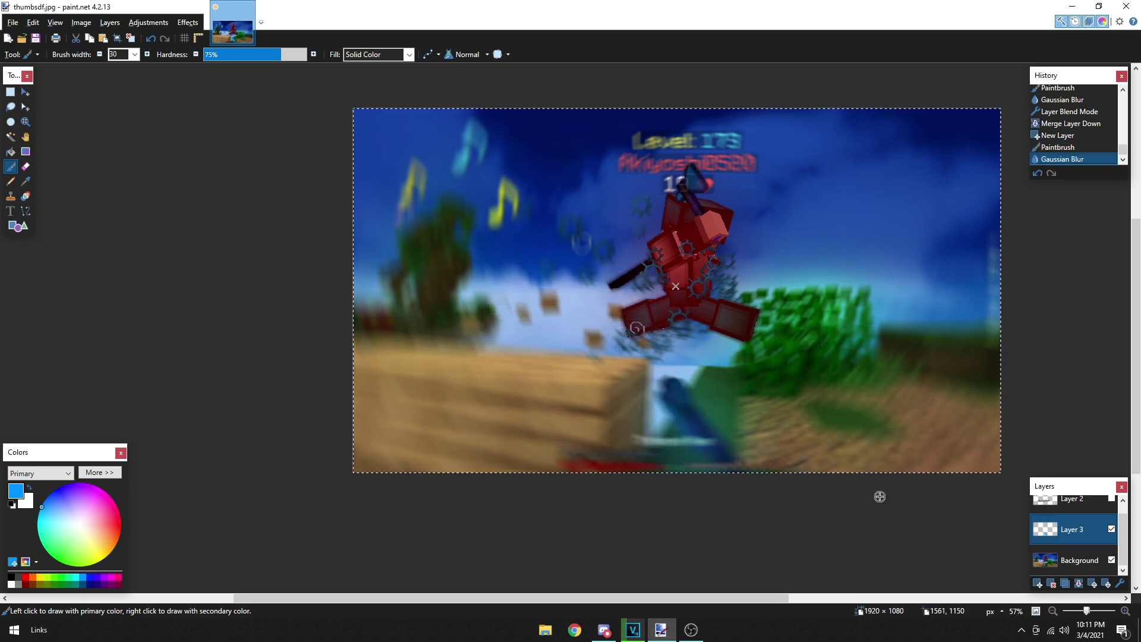
Step: Change the blend mode of the blurred blue sword layer so its colour mixes with the image
click(1121, 584)
click(514, 318)
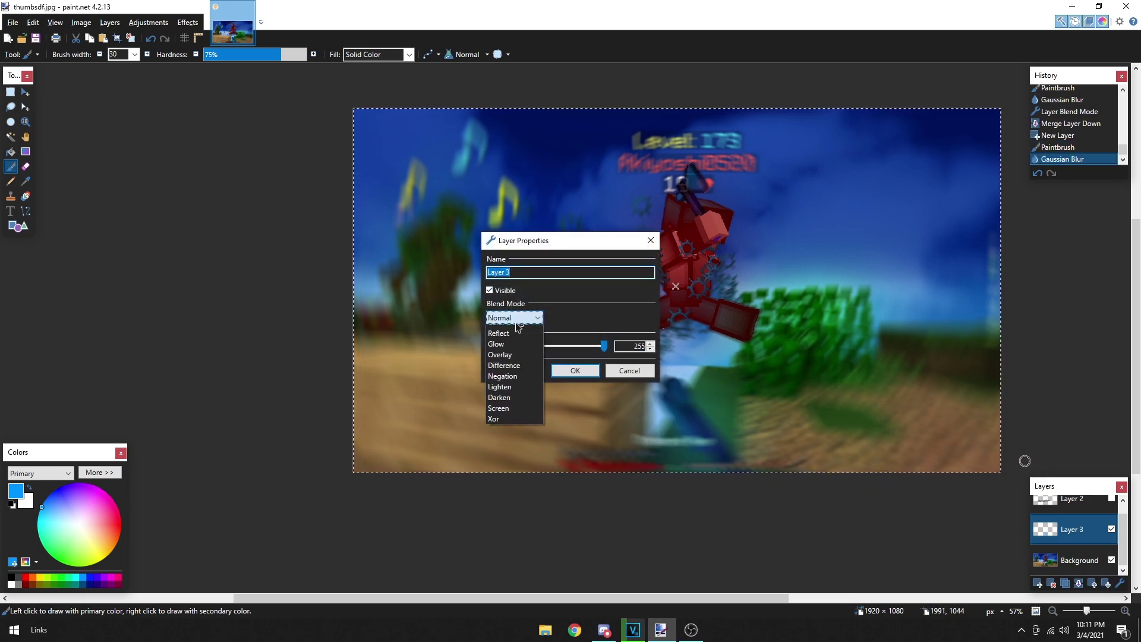
click(516, 396)
click(577, 370)
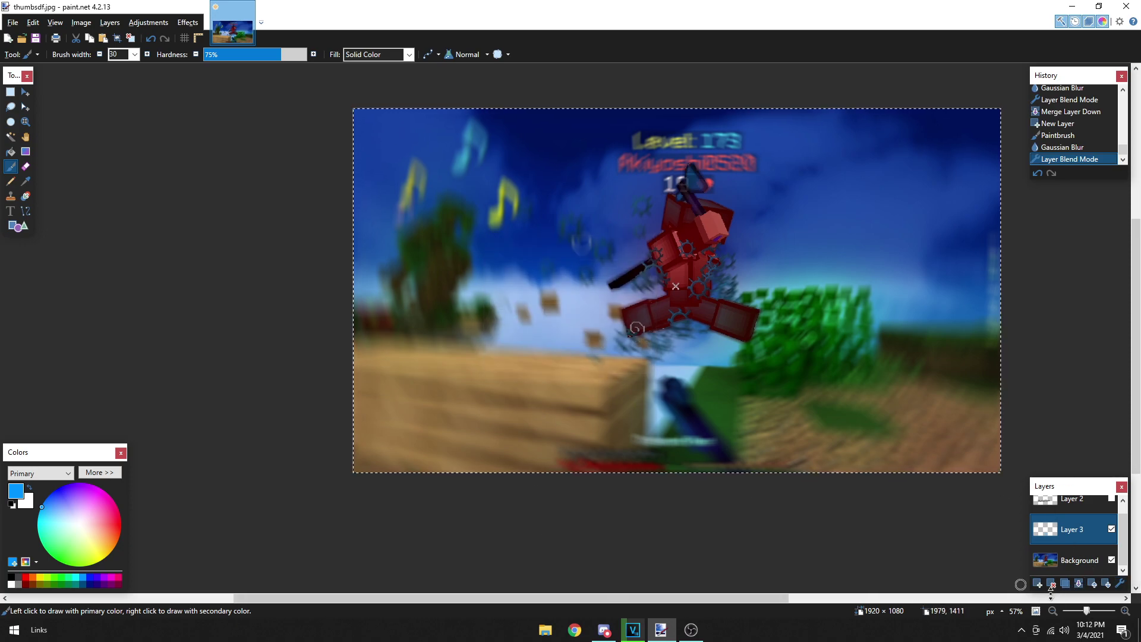
Step: On another new layer, paint yellow zigzag strokes over the wooden planks and repeat the Gaussian Blur
click(1037, 584)
click(38, 575)
mouse_move(372, 350)
mouse_down()
mouse_move(412, 383)
mouse_move(449, 442)
mouse_move(479, 452)
mouse_move(602, 382)
mouse_move(437, 351)
mouse_up()
key(ctrl+f)
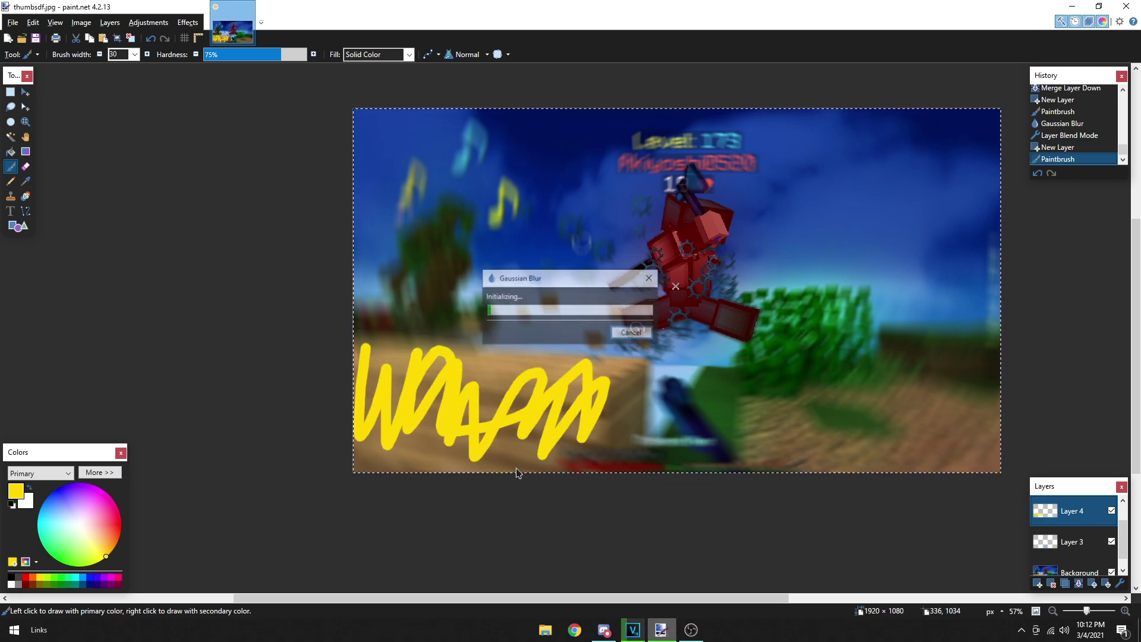
Step: Set the blurred yellow layer's blend mode to Color Burn
click(1121, 584)
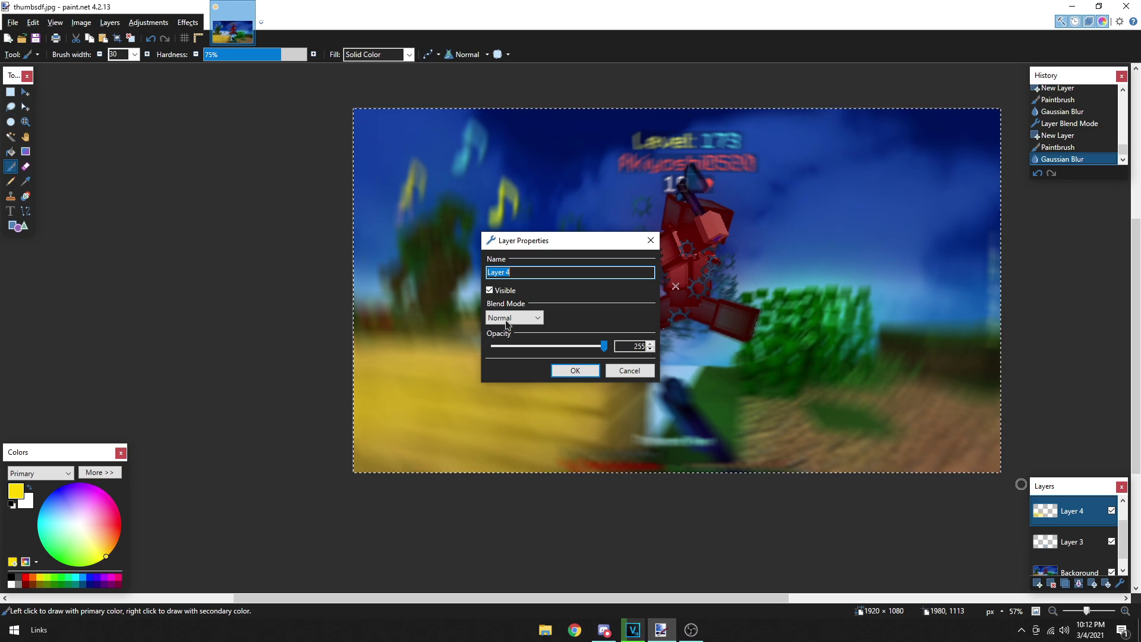
click(514, 317)
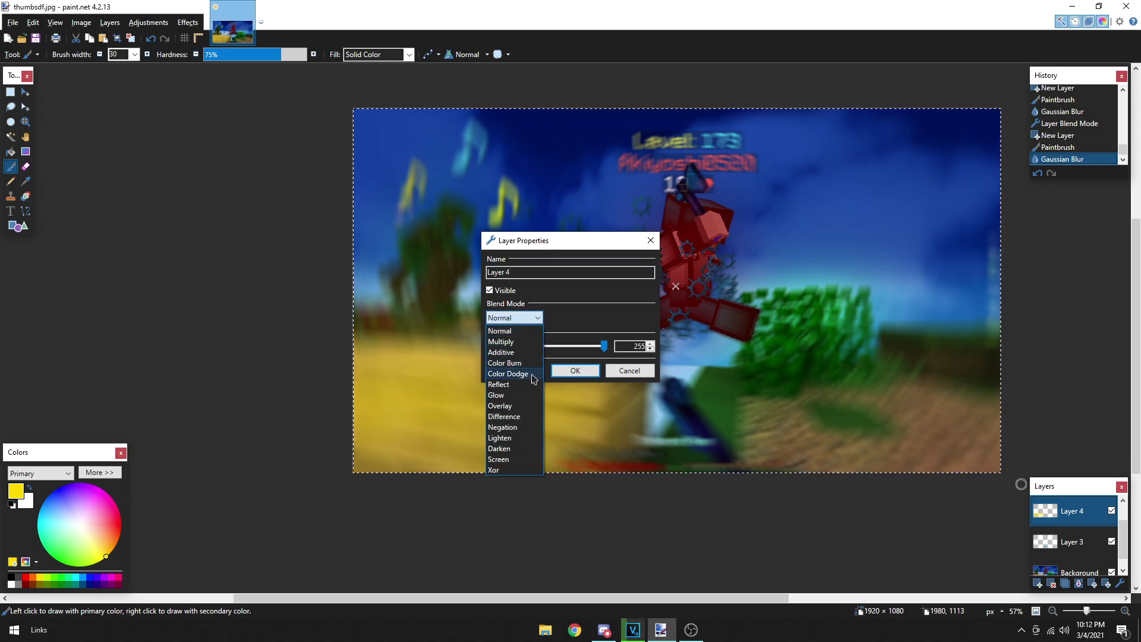
click(528, 364)
click(574, 371)
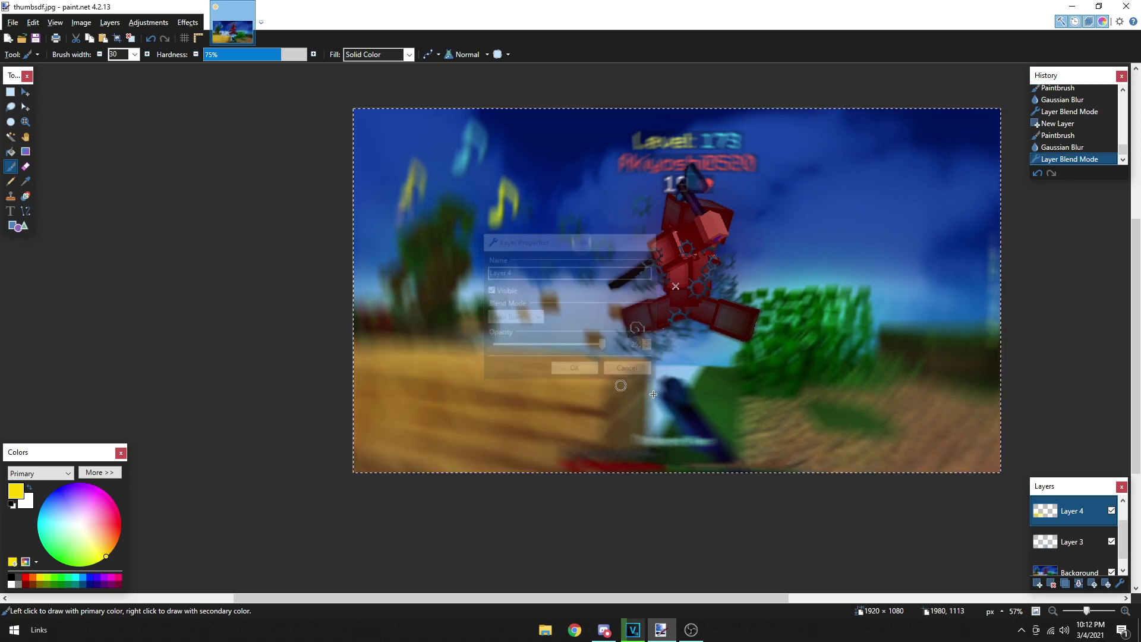
Step: Merge the blue sword layer and the yellow planks layer down into the Background
click(1079, 547)
click(1080, 585)
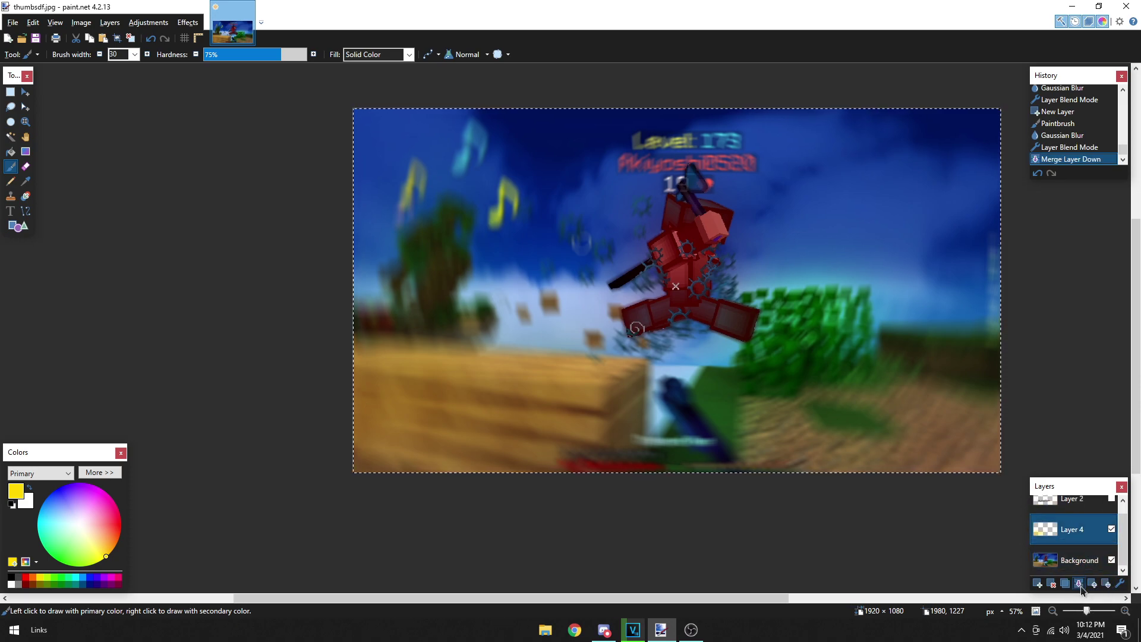
click(1079, 584)
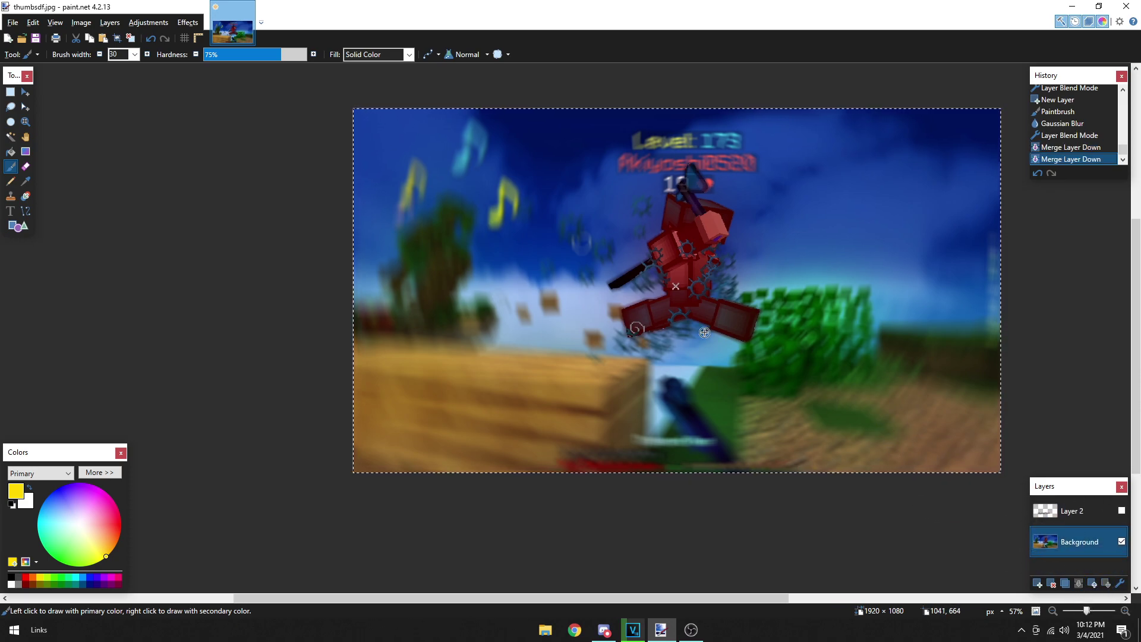
Step: On a new layer, paint yellow strokes over the two yellow music notes and a cyan stroke over the blue note
click(1038, 585)
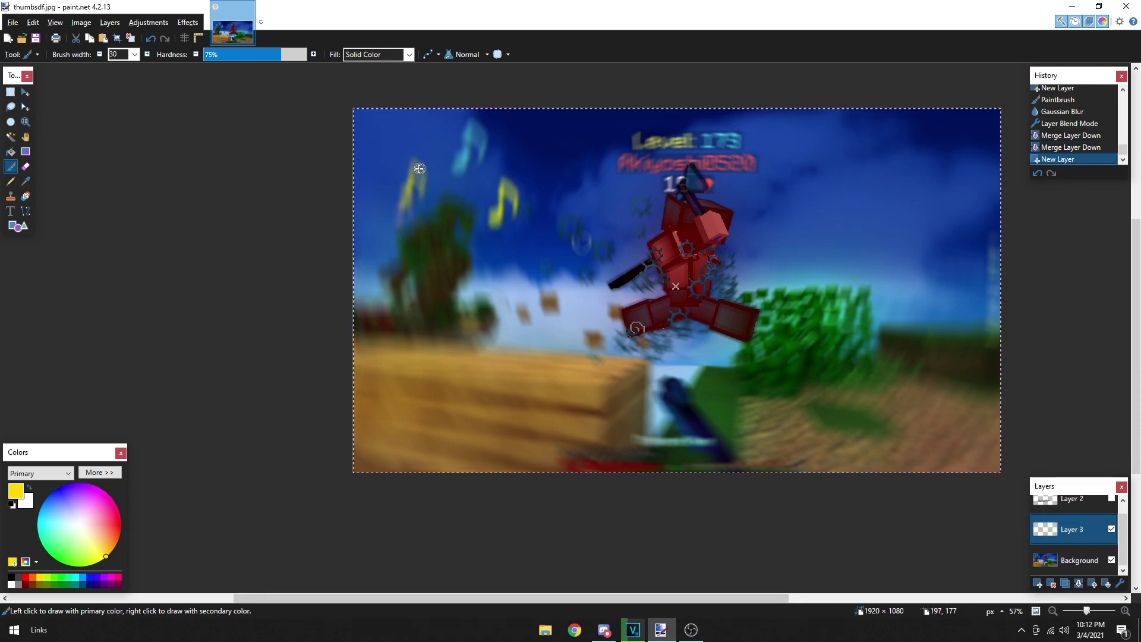
drag(420, 169, 408, 207)
mouse_move(522, 206)
mouse_down()
mouse_move(498, 202)
mouse_move(497, 218)
mouse_up()
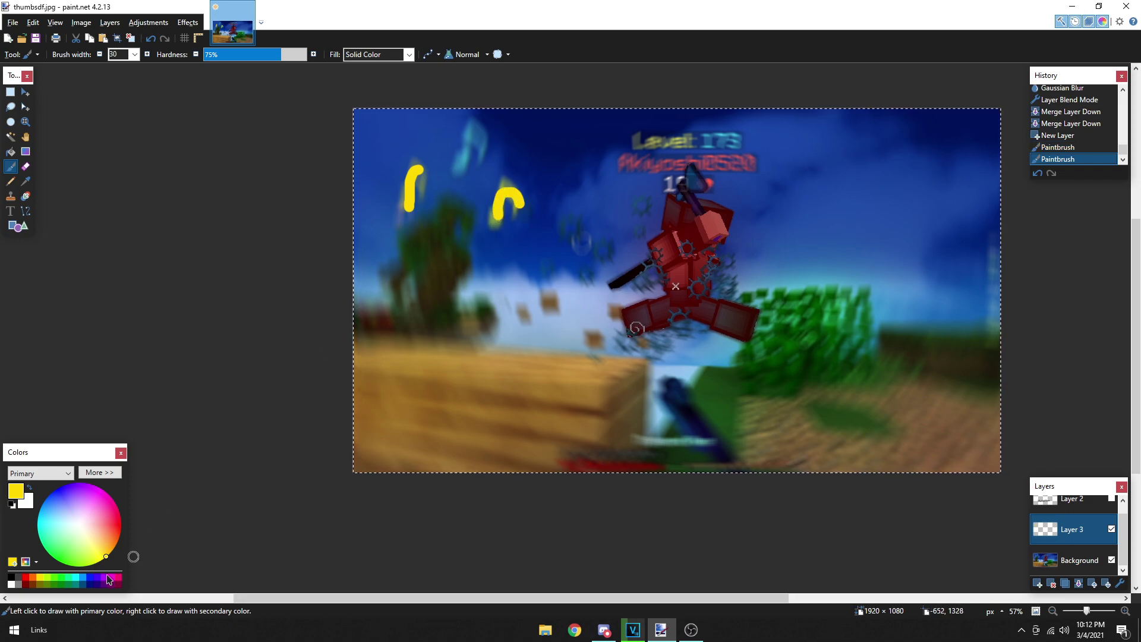
click(82, 581)
click(76, 580)
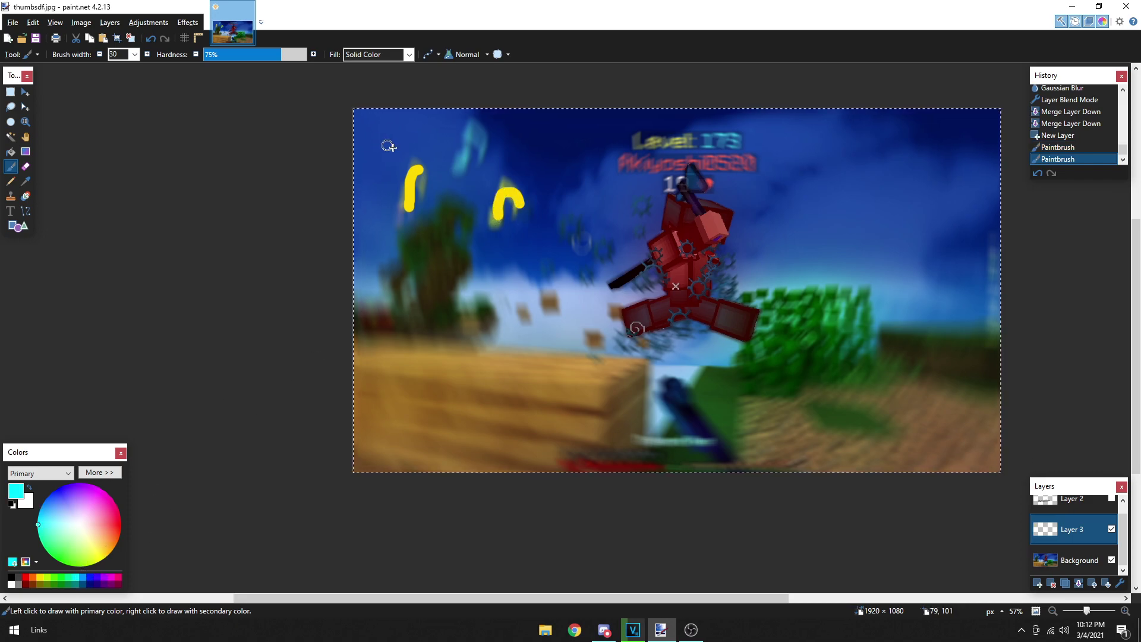
mouse_move(480, 153)
mouse_down()
mouse_move(461, 156)
mouse_move(470, 176)
mouse_up()
Step: Undo the repeated blur on the note strokes and apply Gaussian Blur with a smaller radius instead
key(ctrl+f)
key(ctrl+z)
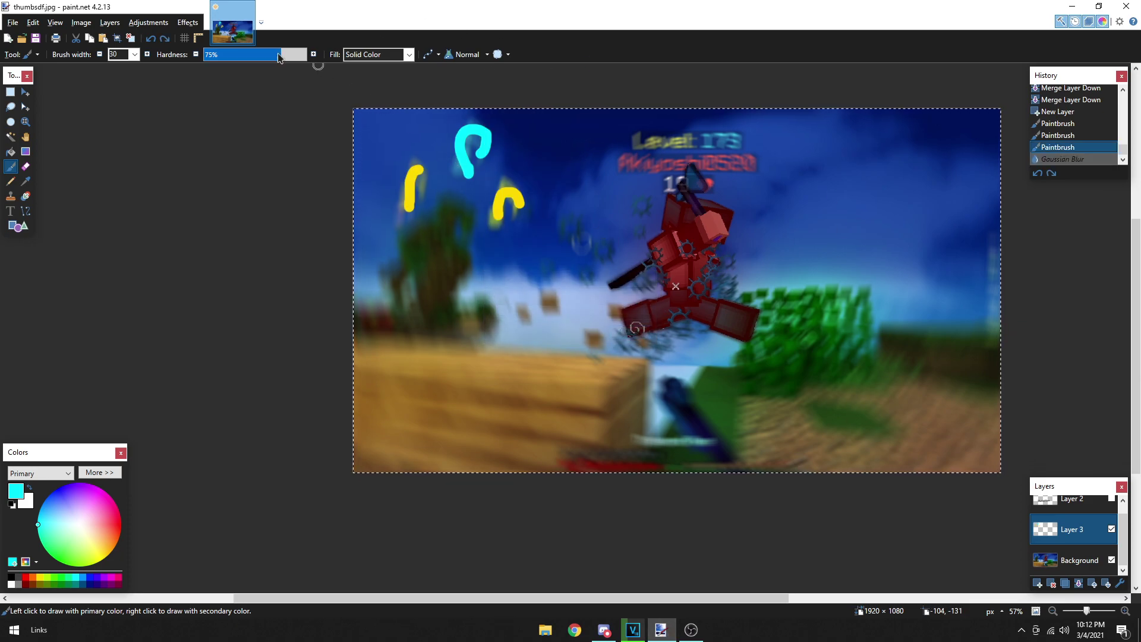
click(193, 25)
mouse_move(216, 71)
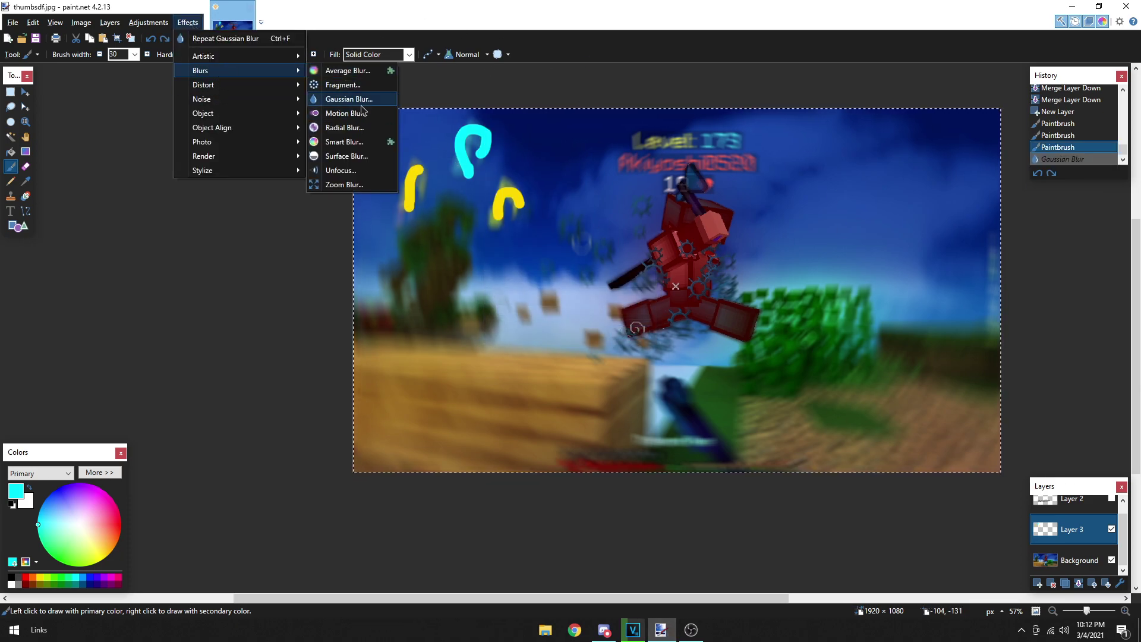
click(360, 101)
mouse_move(541, 309)
mouse_down()
mouse_move(601, 309)
mouse_move(490, 308)
mouse_move(522, 309)
mouse_up()
click(588, 333)
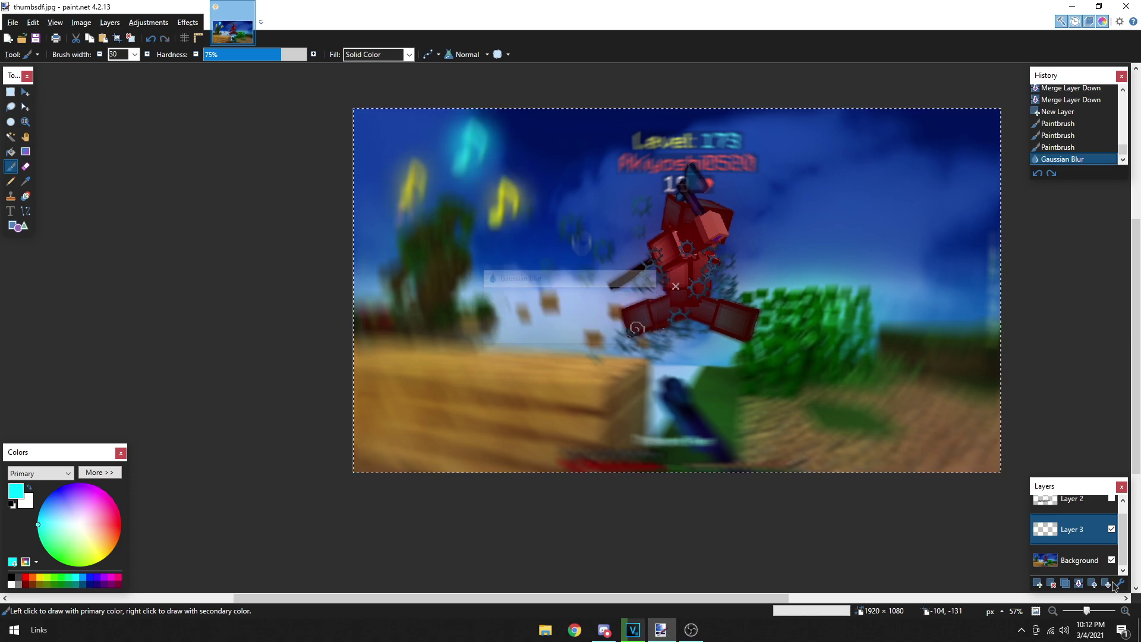
Step: Try Overlay and Color Burn as the blend mode of the blurred note layer
key(F4)
click(528, 318)
click(519, 405)
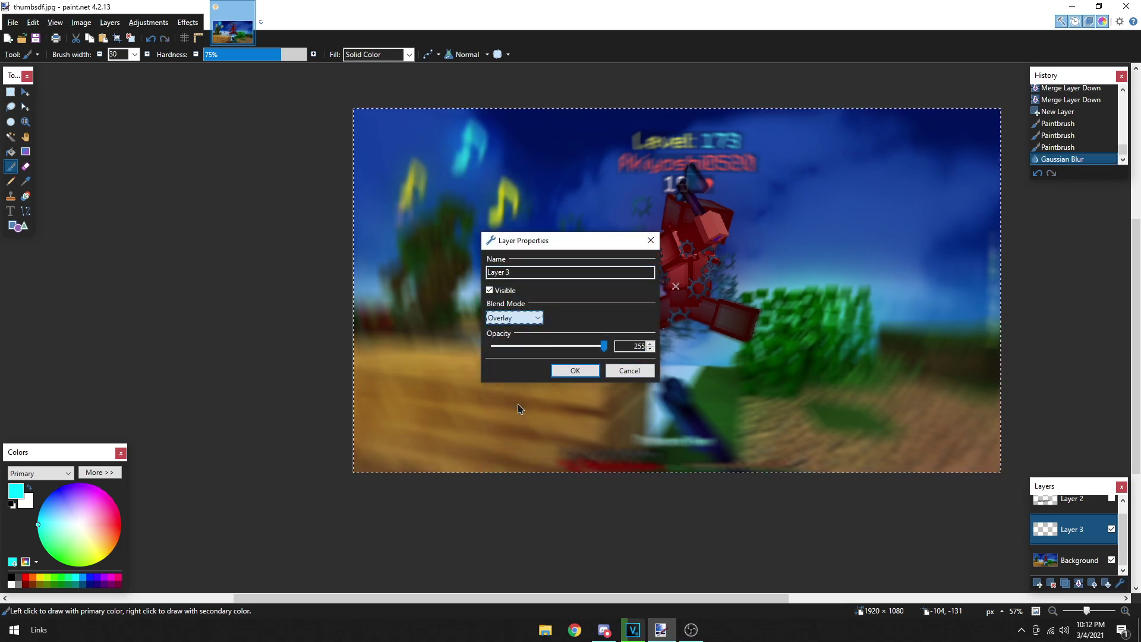
click(517, 319)
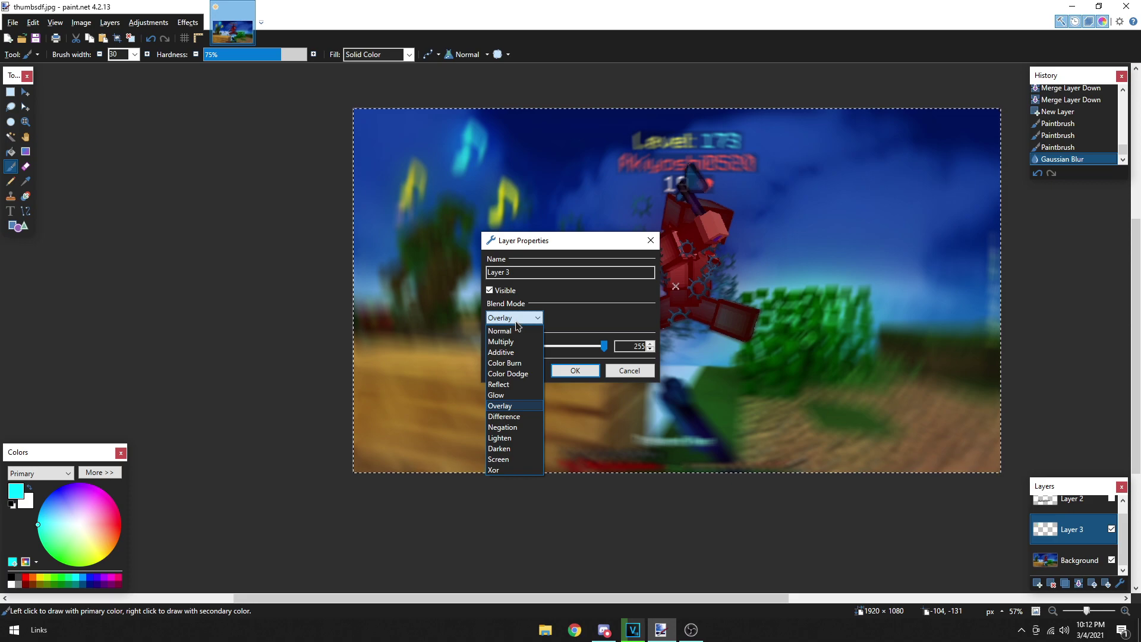
click(516, 370)
click(519, 322)
scroll(519, 327, up, 2)
click(514, 365)
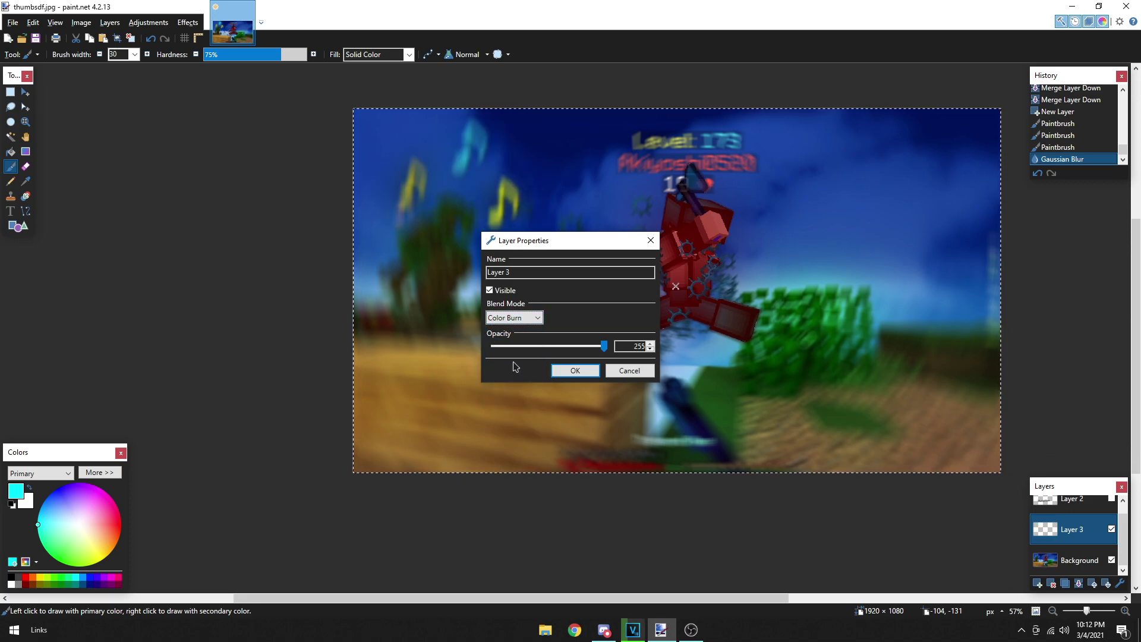
Step: Set the note layer's blend mode to Color Dodge with reduced opacity and merge it into the Background
click(519, 320)
click(520, 376)
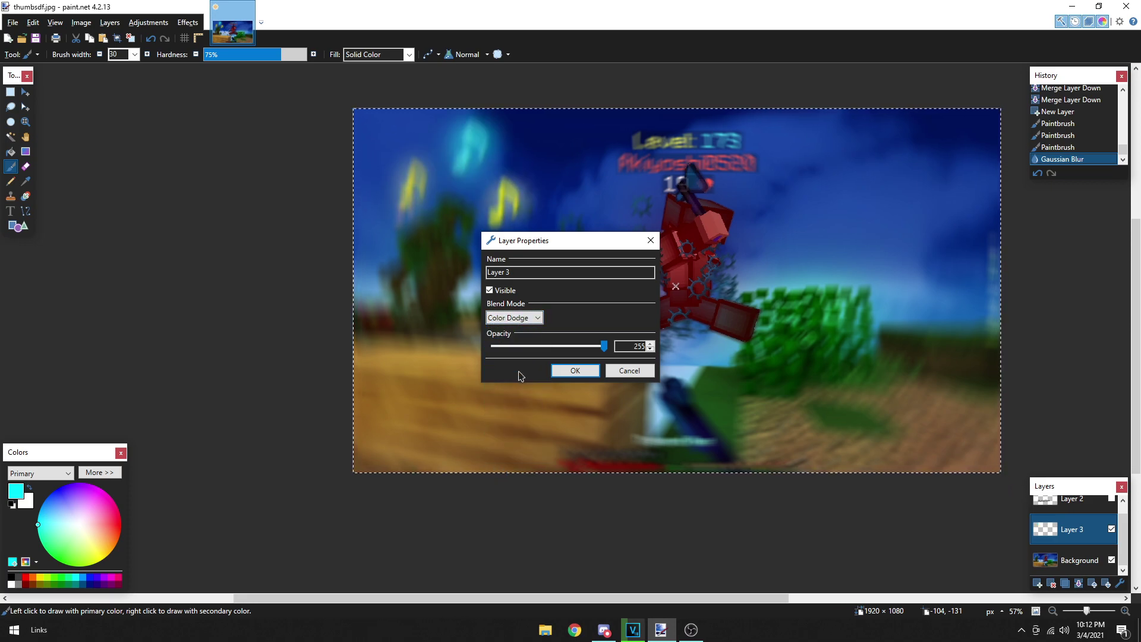
drag(604, 346, 564, 347)
click(575, 371)
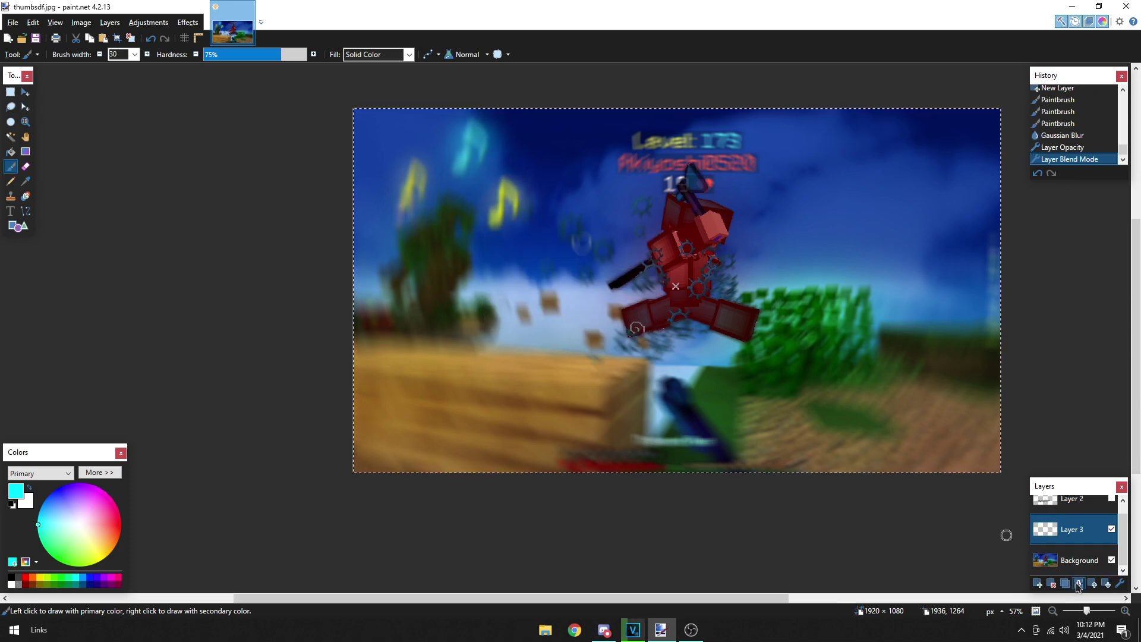
key(ctrl+m)
scroll(667, 327, down, 2)
scroll(667, 327, up, 5)
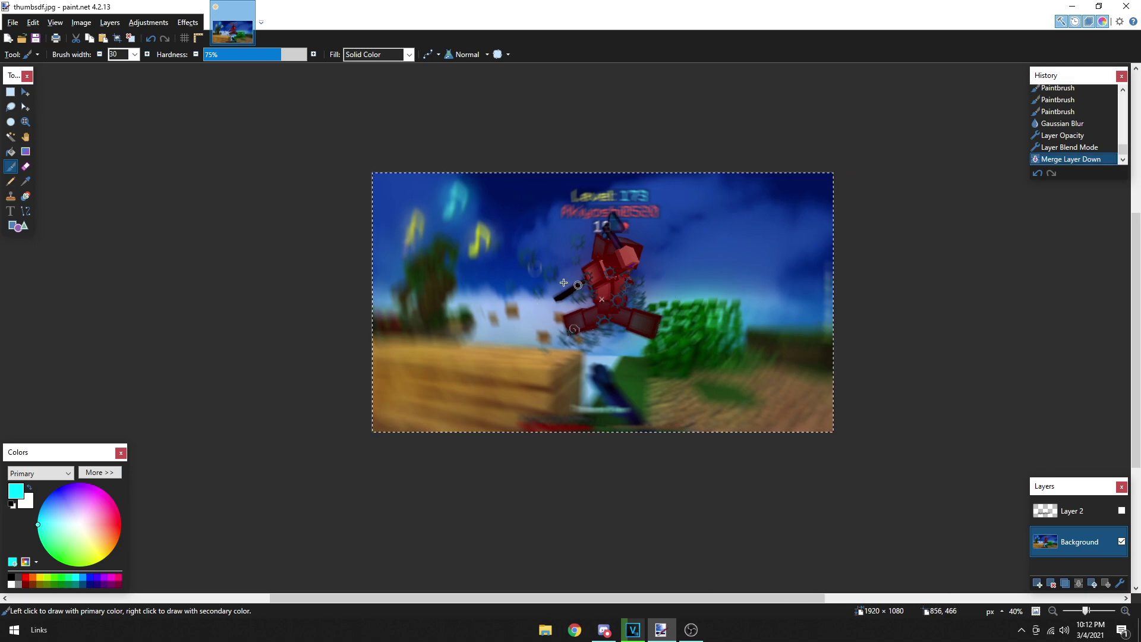
scroll(617, 342, up, 2)
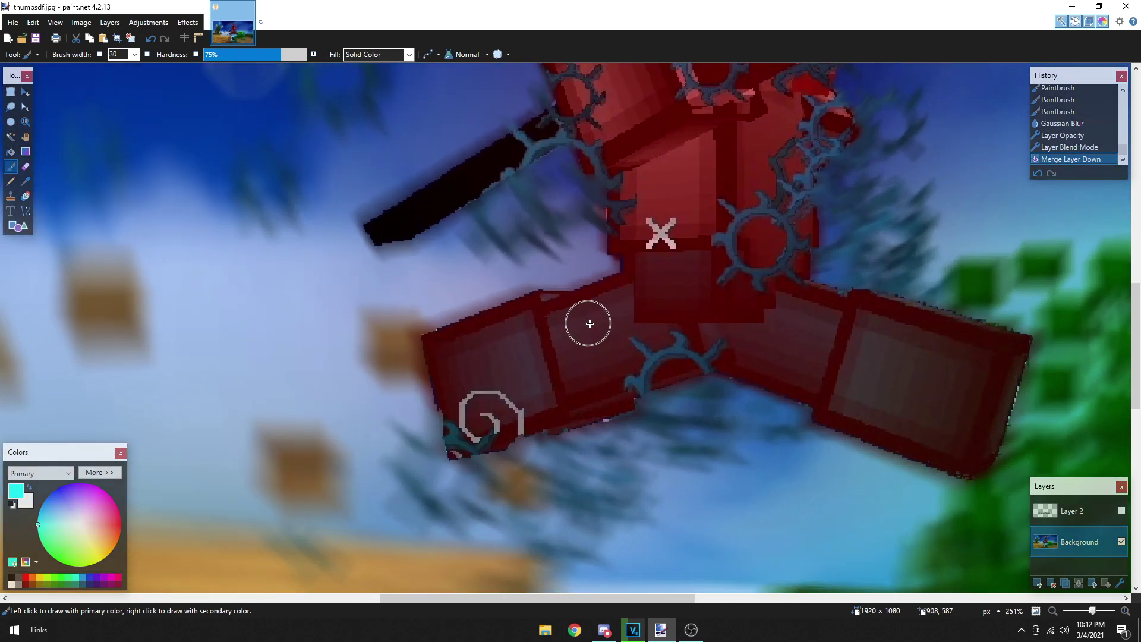
scroll(586, 321, down, 6)
Step: On a new layer, paint blue patches over the dark sky near the top centre, left of the player and along the right edge
click(1038, 583)
click(89, 578)
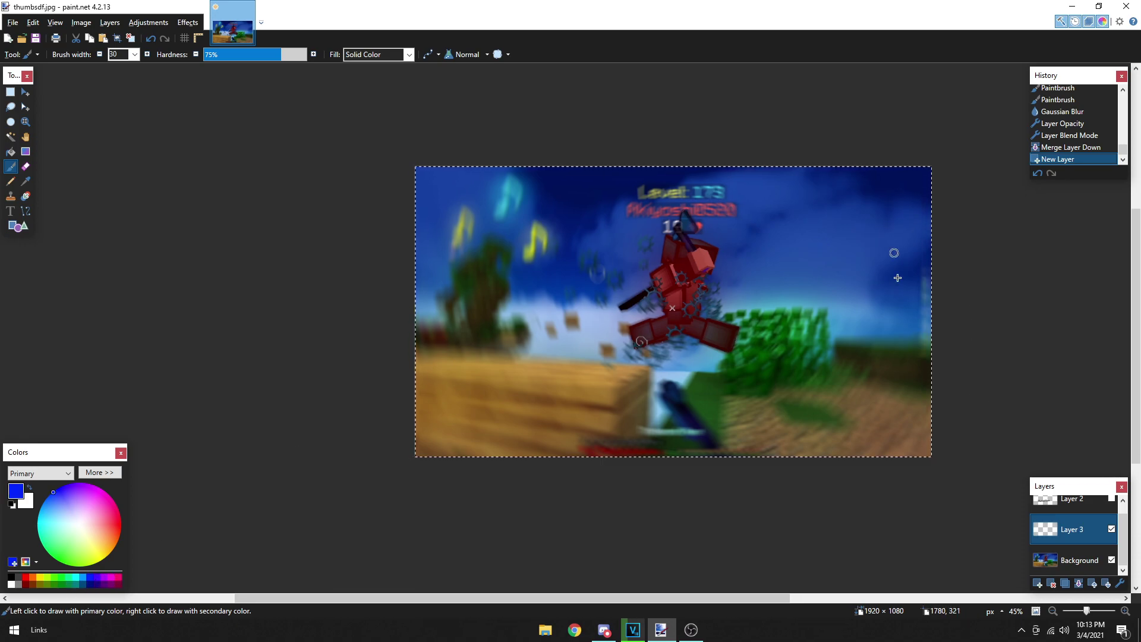
drag(888, 175, 907, 180)
drag(922, 292, 909, 292)
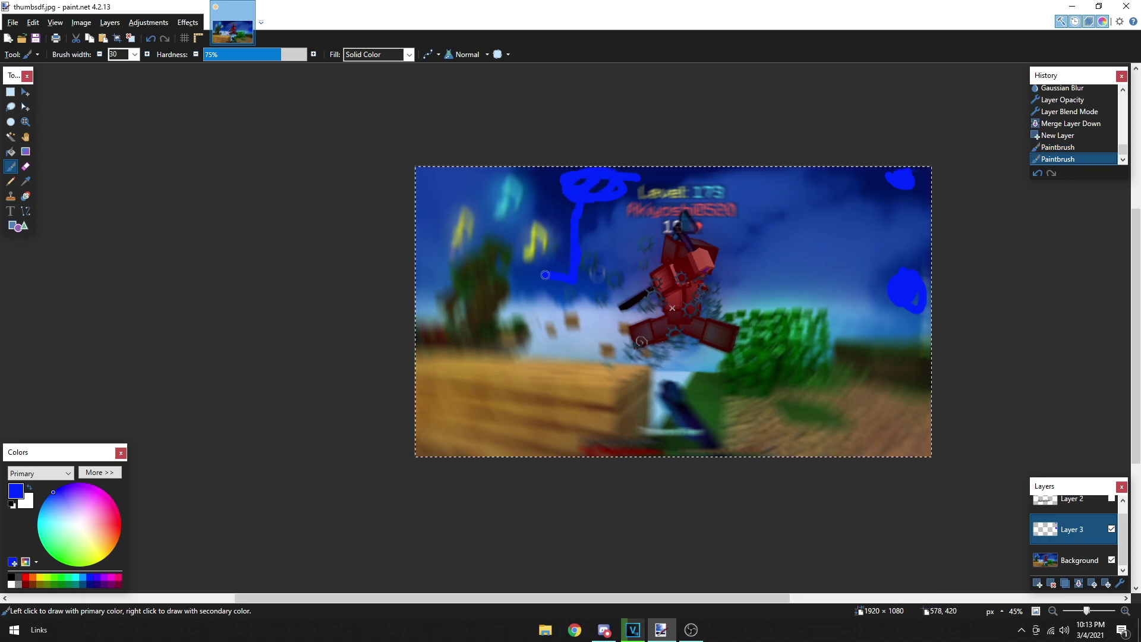
drag(563, 298, 561, 292)
Step: Add cyan strokes over the sky in the upper left corner and on both sides of the player
click(75, 578)
drag(423, 237, 426, 270)
drag(618, 245, 632, 242)
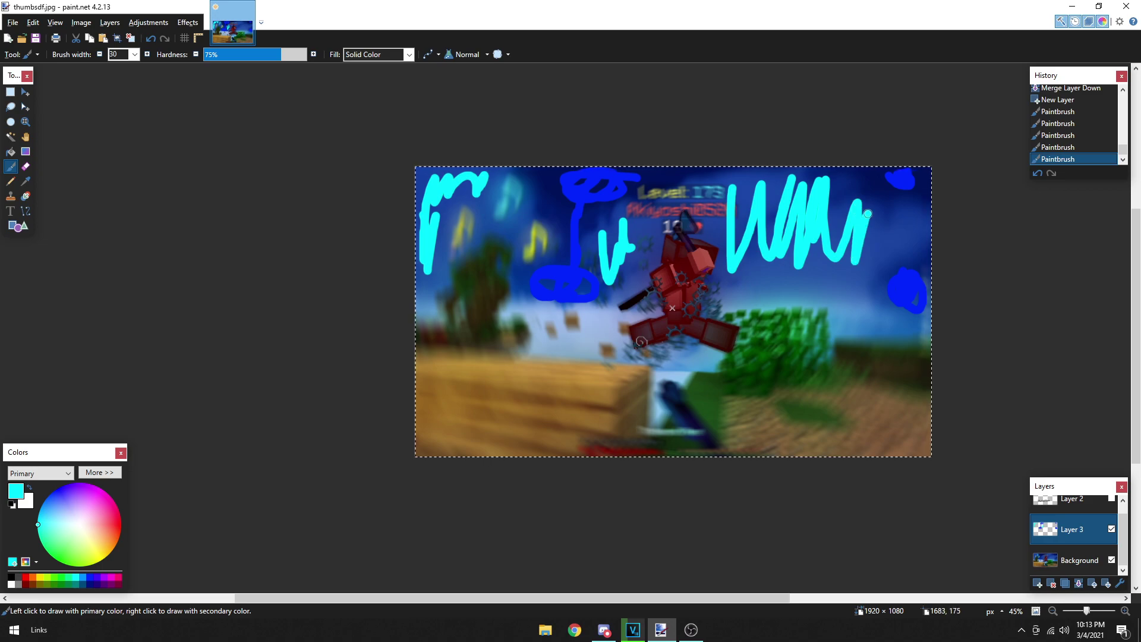
Step: Soften the blue and cyan sky strokes with repeated Gaussian Blur and change their layer's blend mode so they blend into the sky
key(ctrl+f)
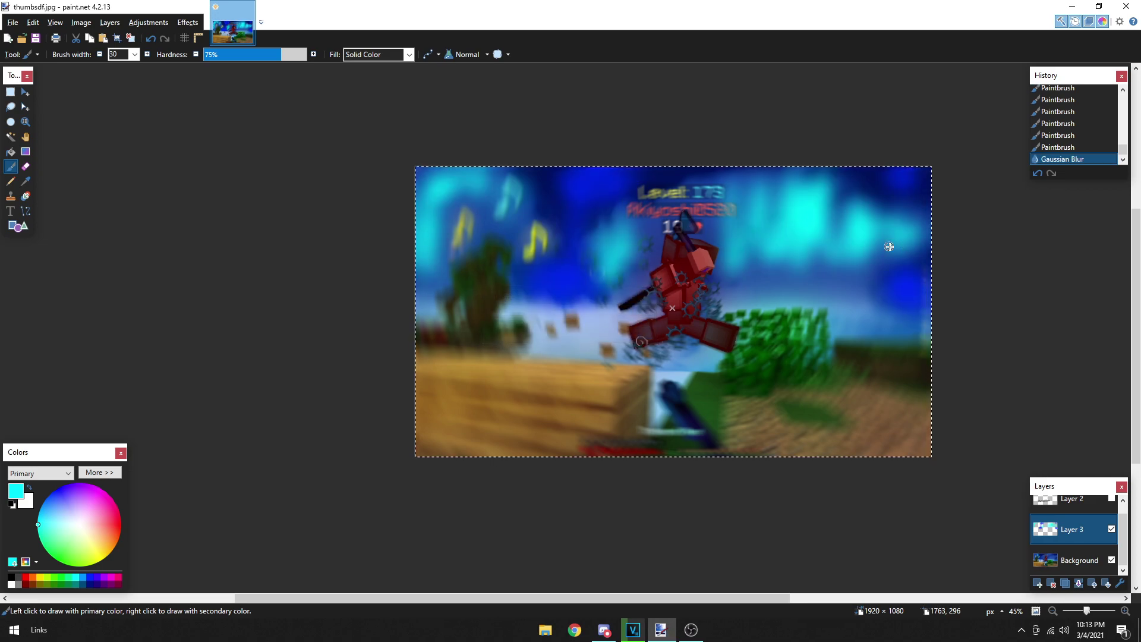
key(ctrl+f)
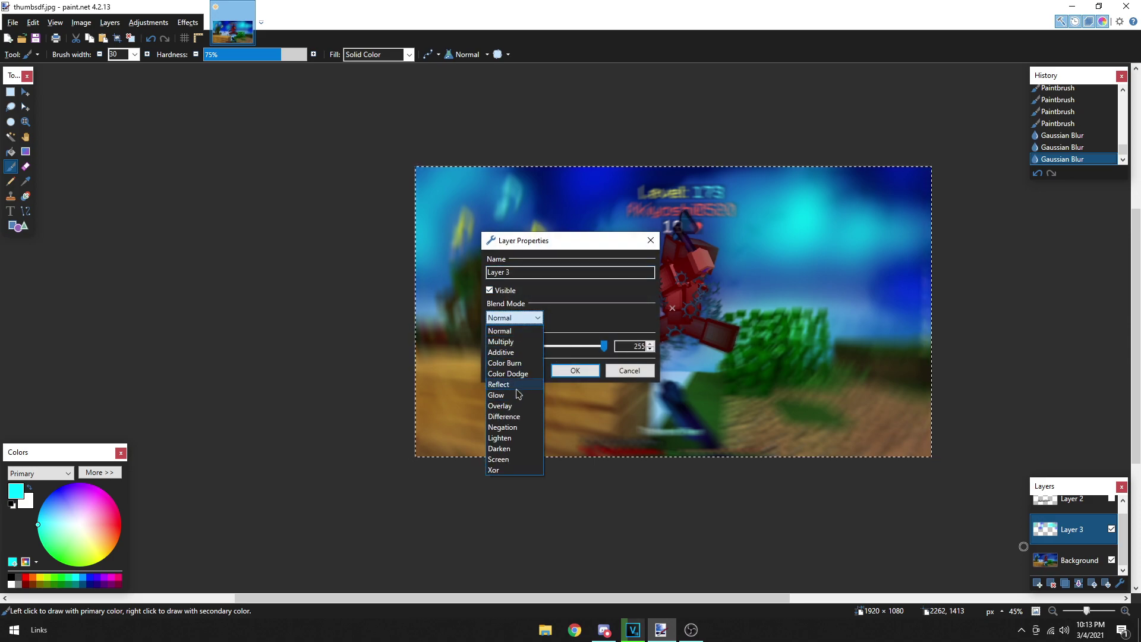
drag(574, 241, 379, 265)
click(379, 390)
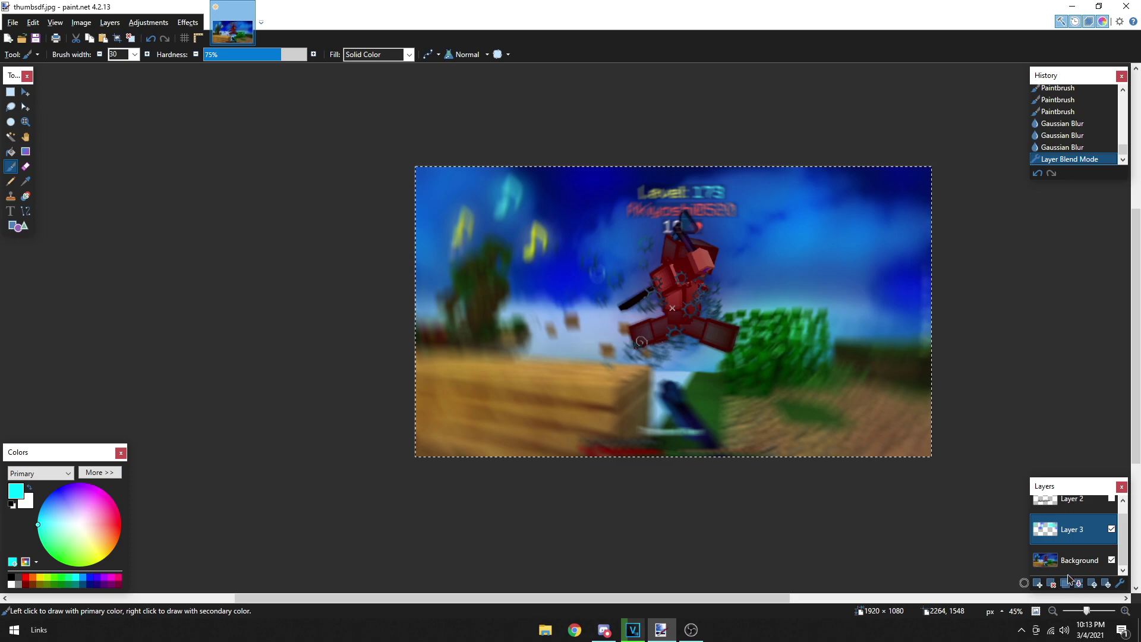
Step: Paste the blurred sky strokes onto a new layer above and set its blend mode to Overlay
key(ctrl+a)
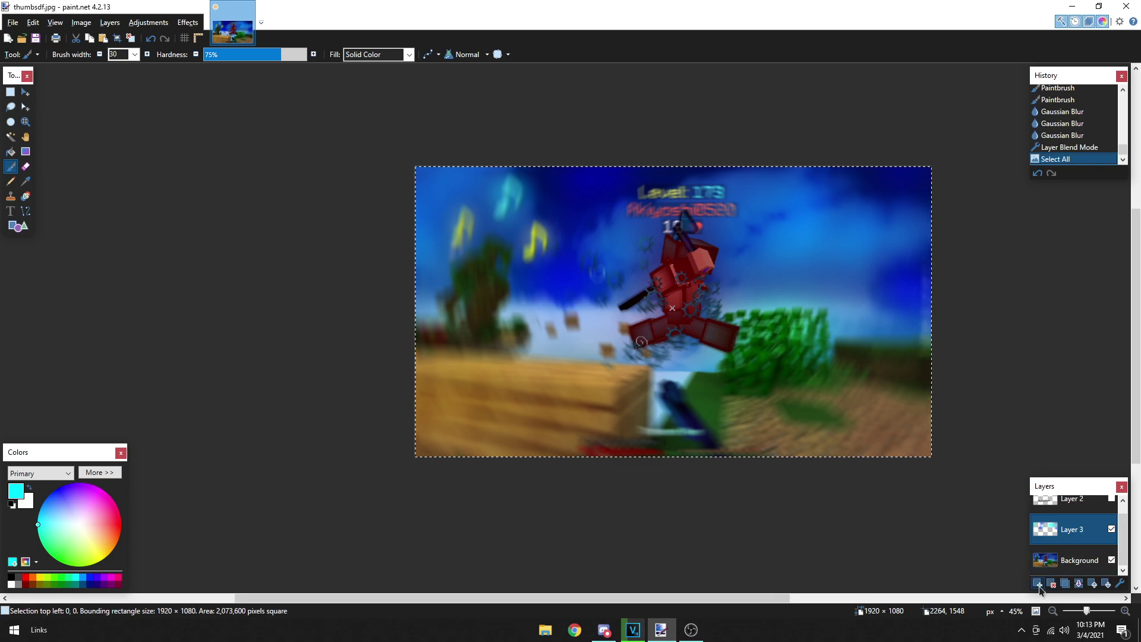
click(1039, 585)
key(ctrl+v)
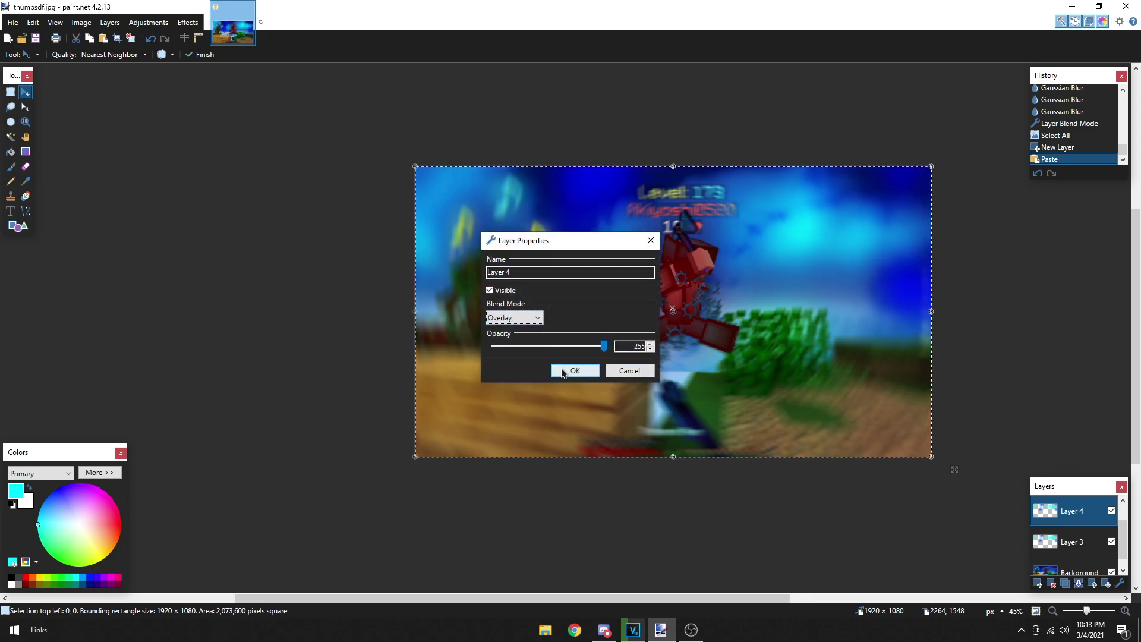
click(574, 371)
Step: Merge both sky glow layers down into the Background
click(1082, 585)
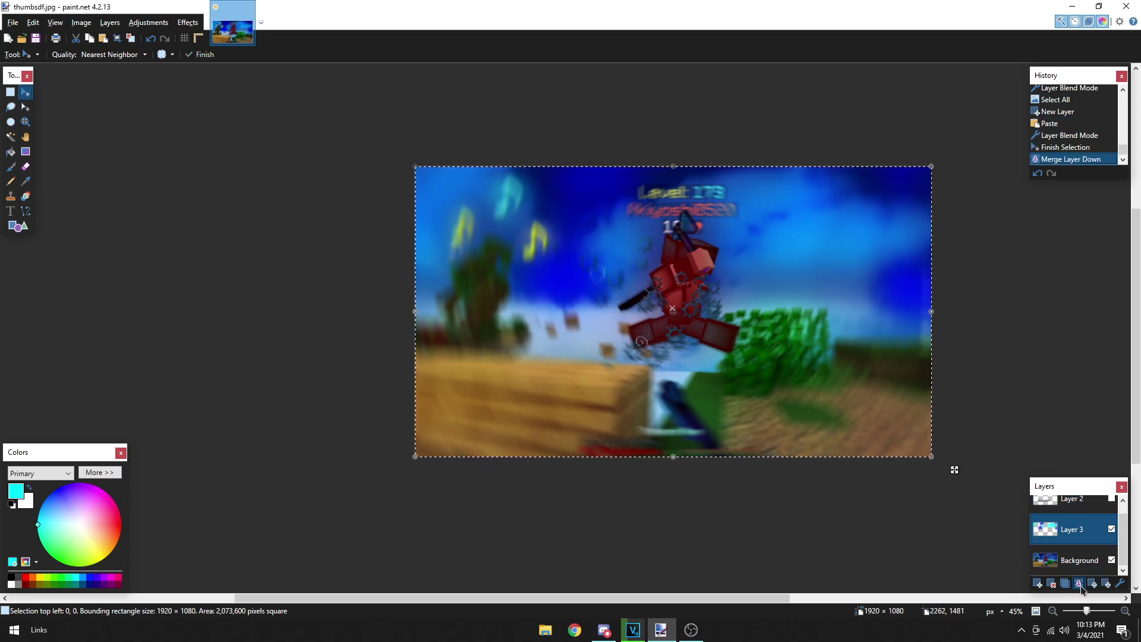
key(ctrl+z)
click(1070, 542)
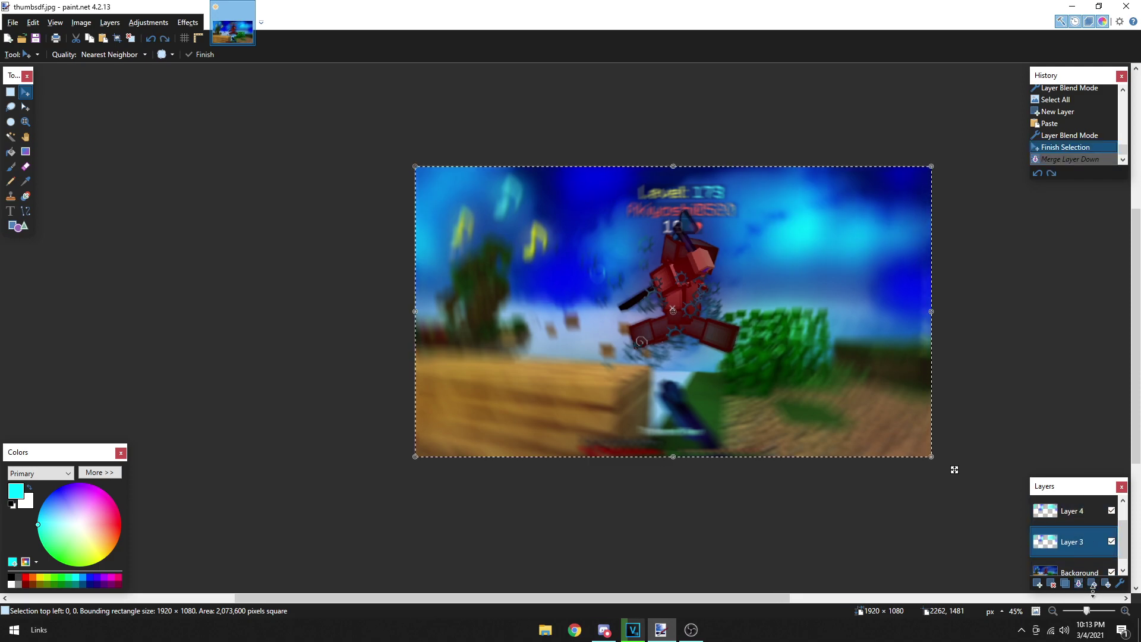
click(1079, 583)
click(1079, 583)
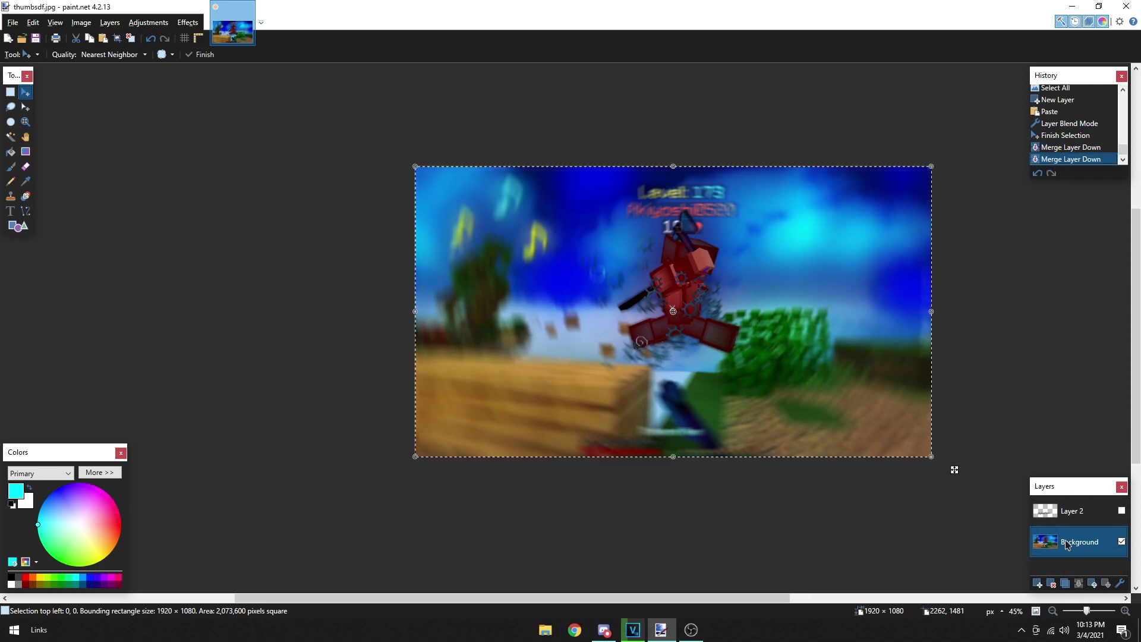
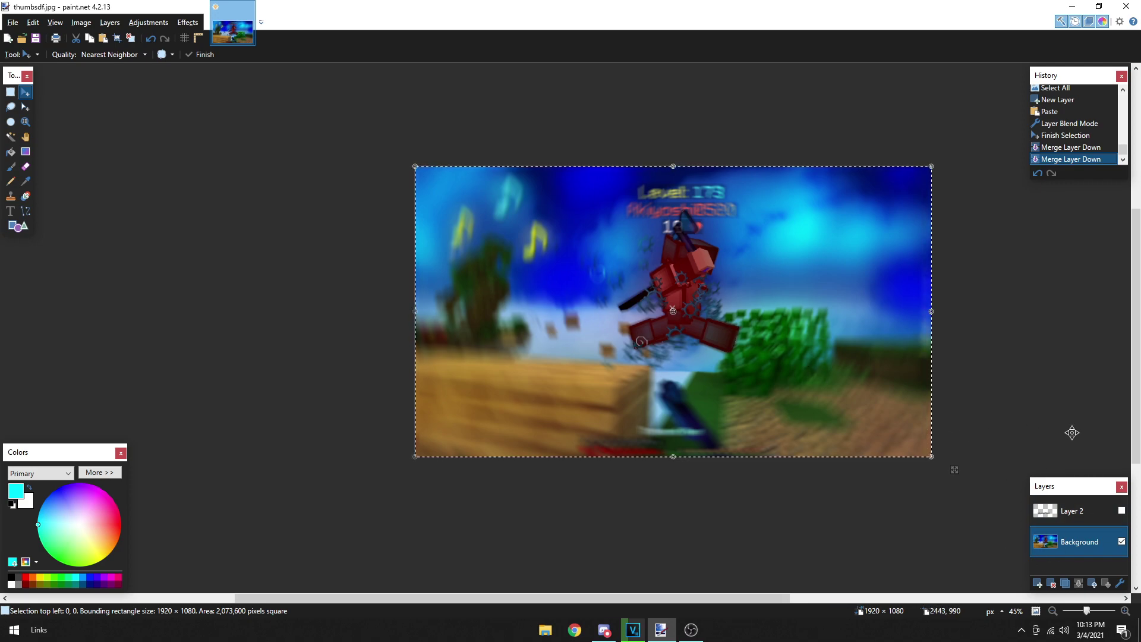
Step: Make the "Ranked Skywars" title layer visible
click(1121, 511)
click(1121, 511)
click(1122, 510)
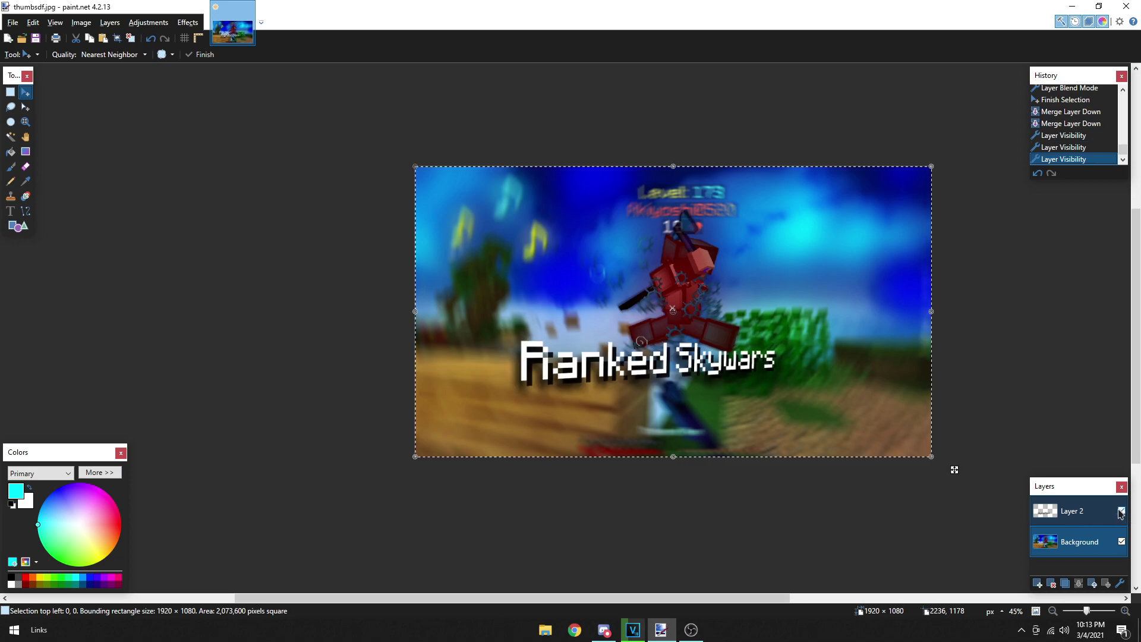
Step: Add a new layer above the title layer and ready the Paintbrush with white as the primary colour
click(1037, 584)
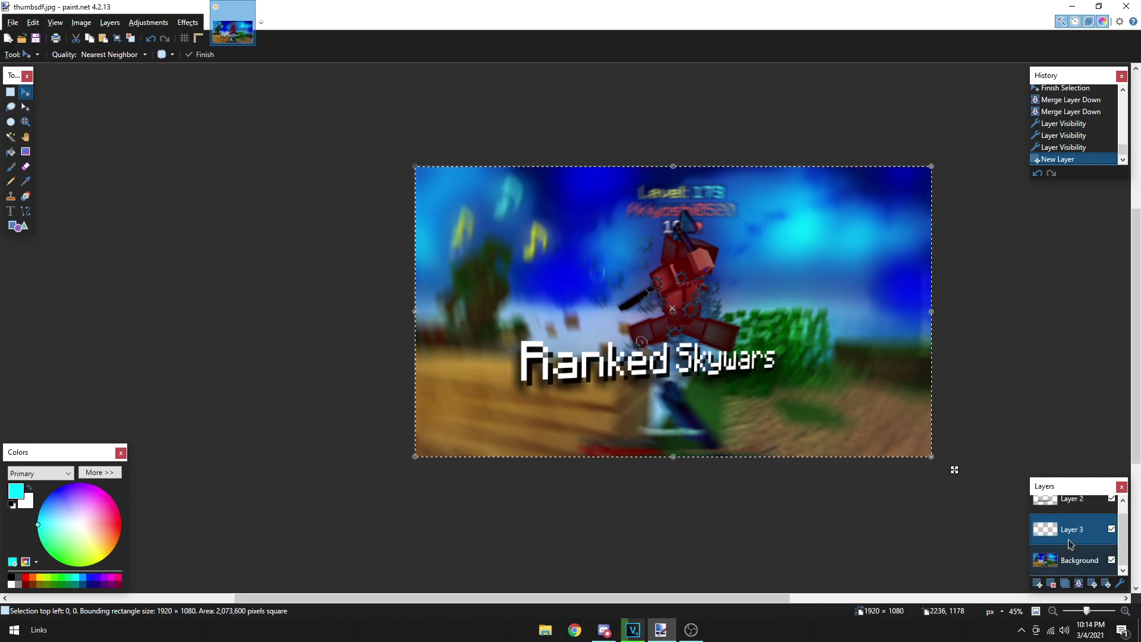
click(1093, 583)
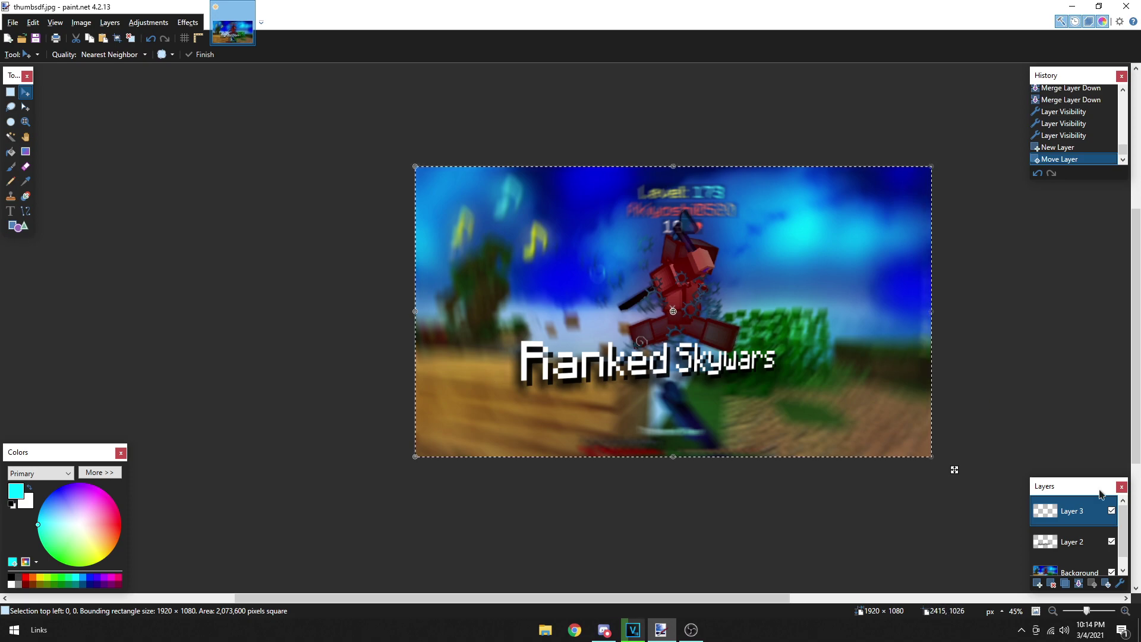
click(11, 584)
key(b)
mouse_move(515, 360)
mouse_down()
mouse_move(785, 364)
mouse_move(434, 351)
mouse_up()
key(ctrl+f)
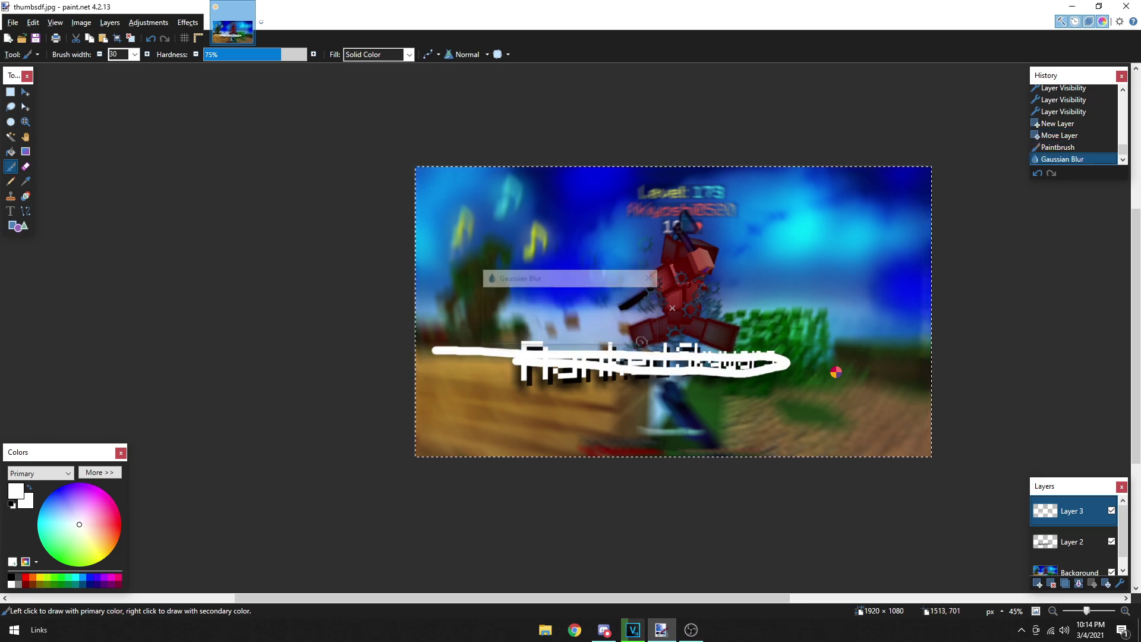
key(ctrl+z)
key(ctrl+z)
Step: Paint white over the "Ranked Skywars" title and soften it with Gaussian Blur
mouse_move(526, 345)
mouse_down()
mouse_move(567, 372)
mouse_move(608, 344)
mouse_move(662, 367)
mouse_move(776, 366)
mouse_up()
key(ctrl+f)
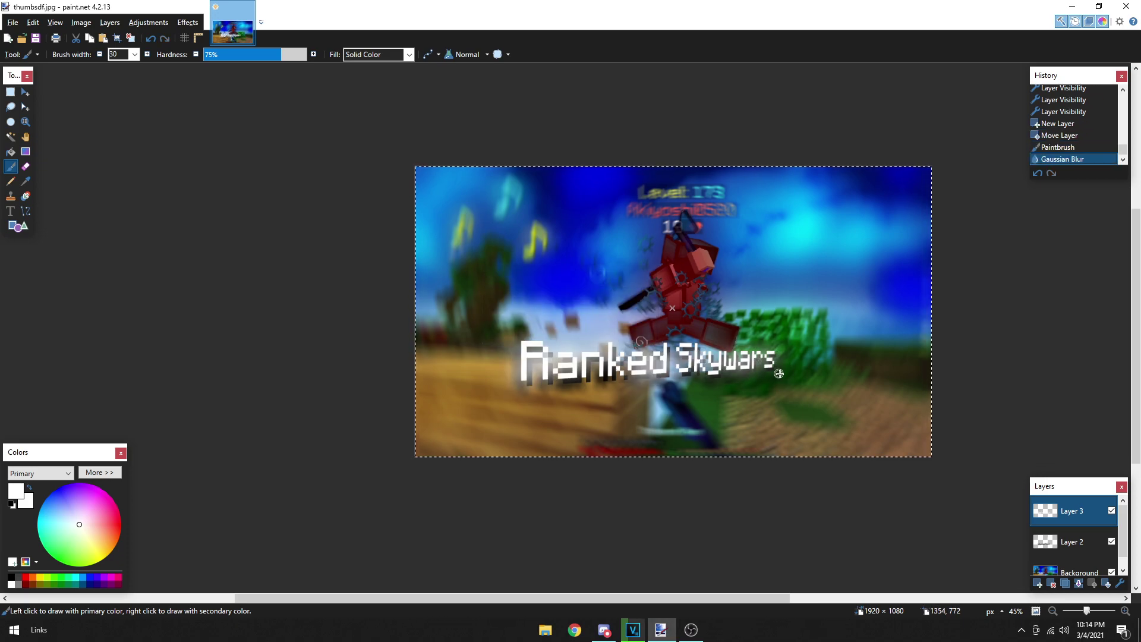
Step: Try Overlay and Color Burn as the blend mode of the white title glow layer
click(1121, 583)
click(509, 318)
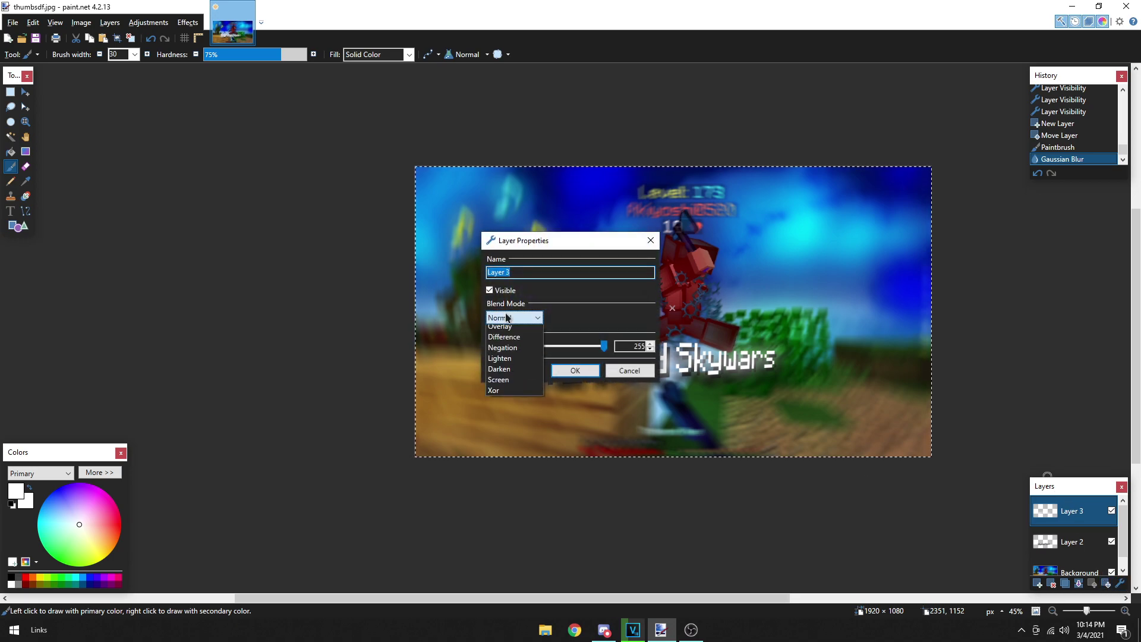
click(509, 400)
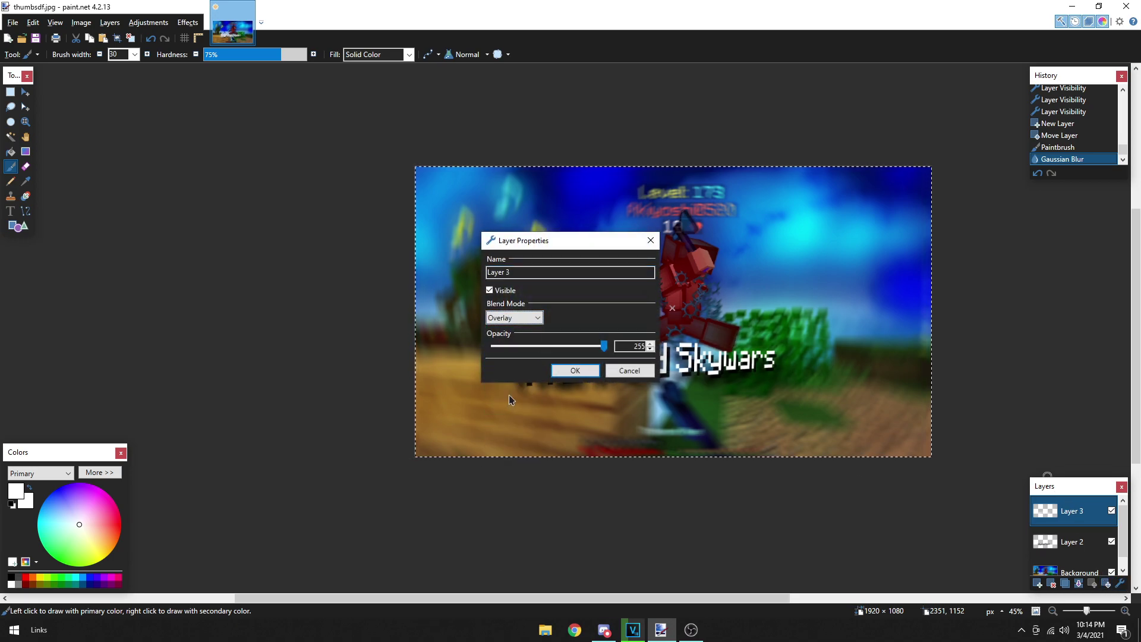
click(514, 318)
click(515, 363)
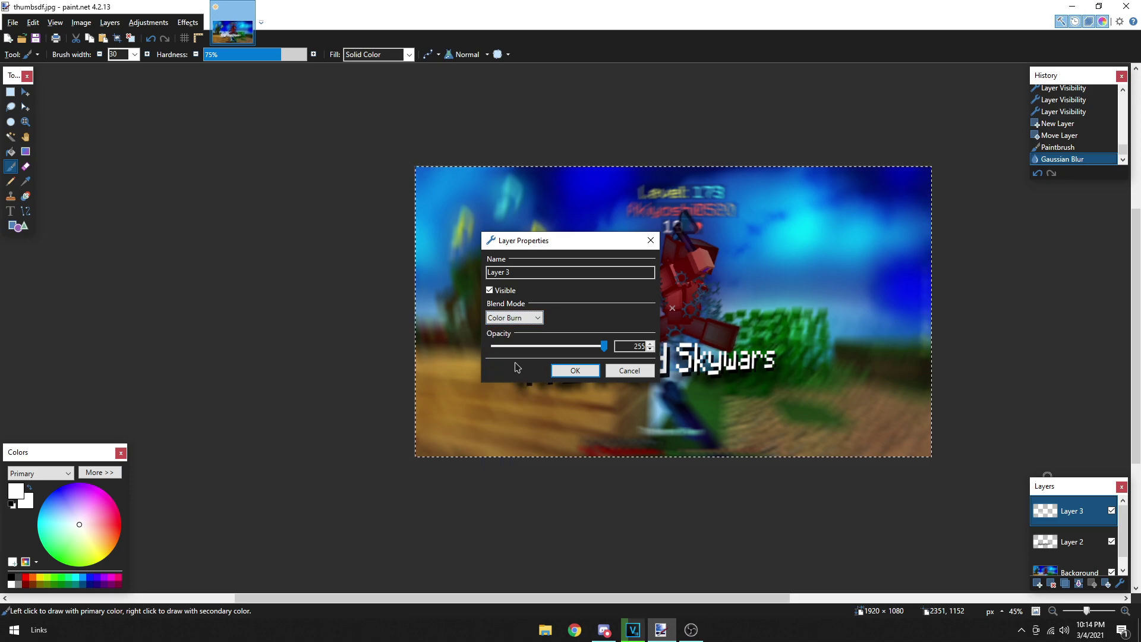
Step: Set the title glow layer to Color Dodge with opacity 141 and merge it and the title into the Background
click(514, 318)
click(523, 374)
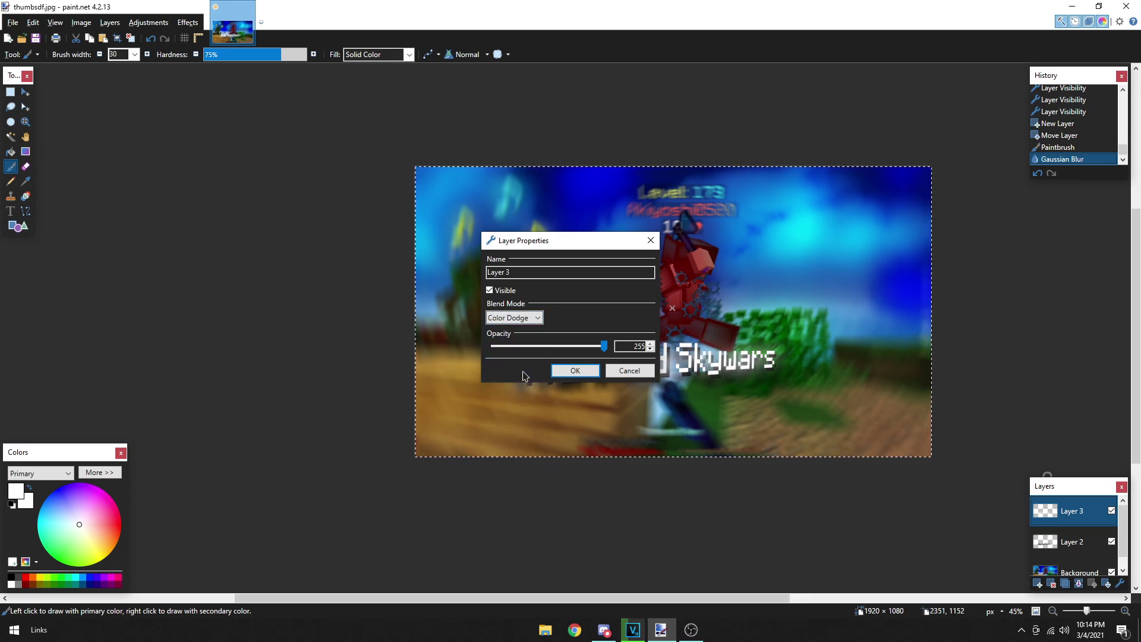
drag(604, 346, 556, 348)
drag(545, 245, 189, 212)
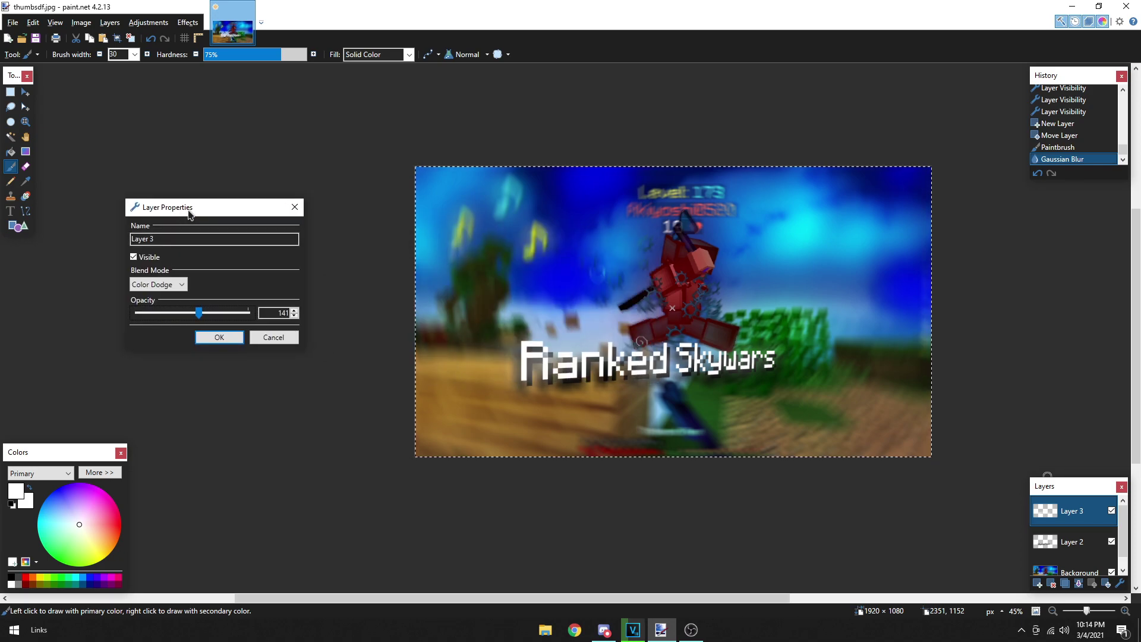
click(220, 337)
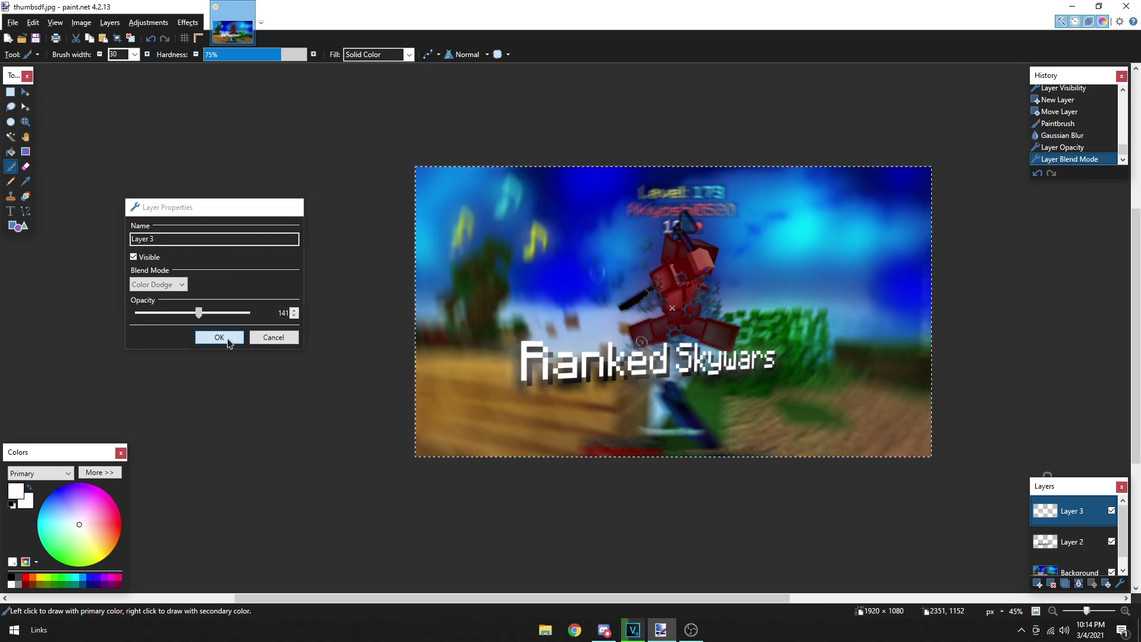
click(1079, 584)
click(1079, 583)
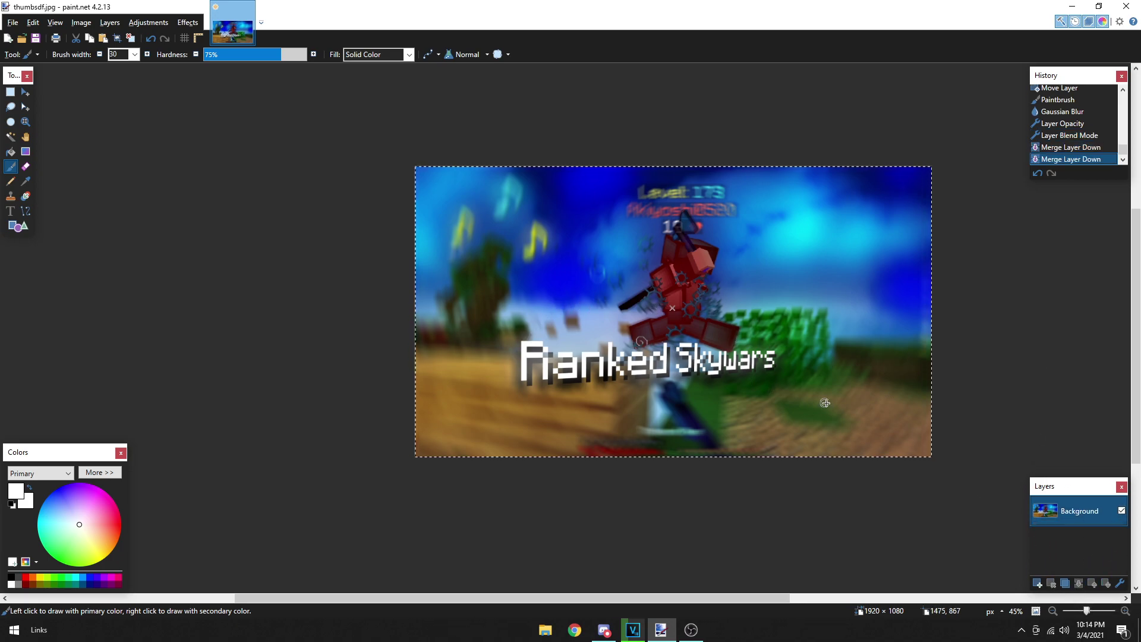
Step: On a new layer, draw a white rectangle outline around the whole 1920 × 1080 canvas
click(1038, 584)
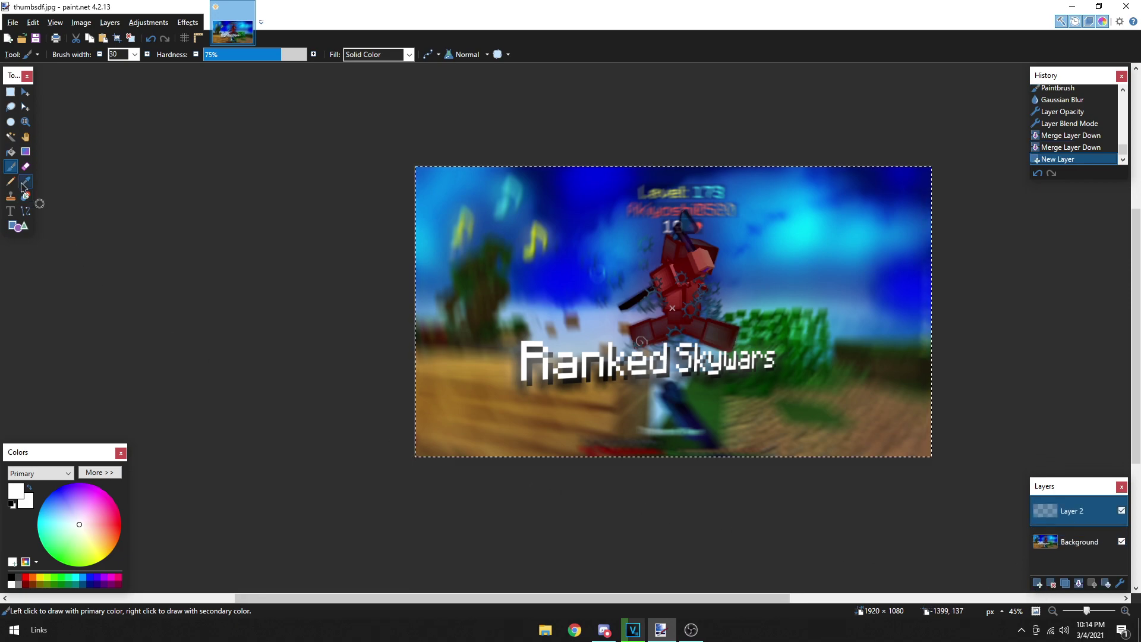
click(18, 227)
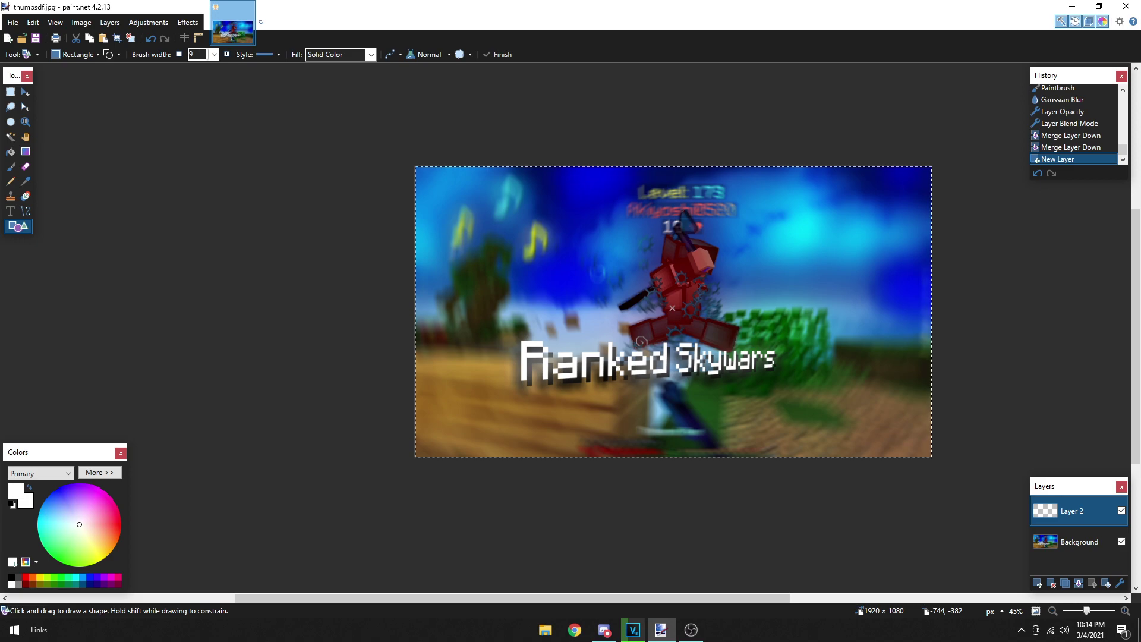
scroll(392, 145, up, 15)
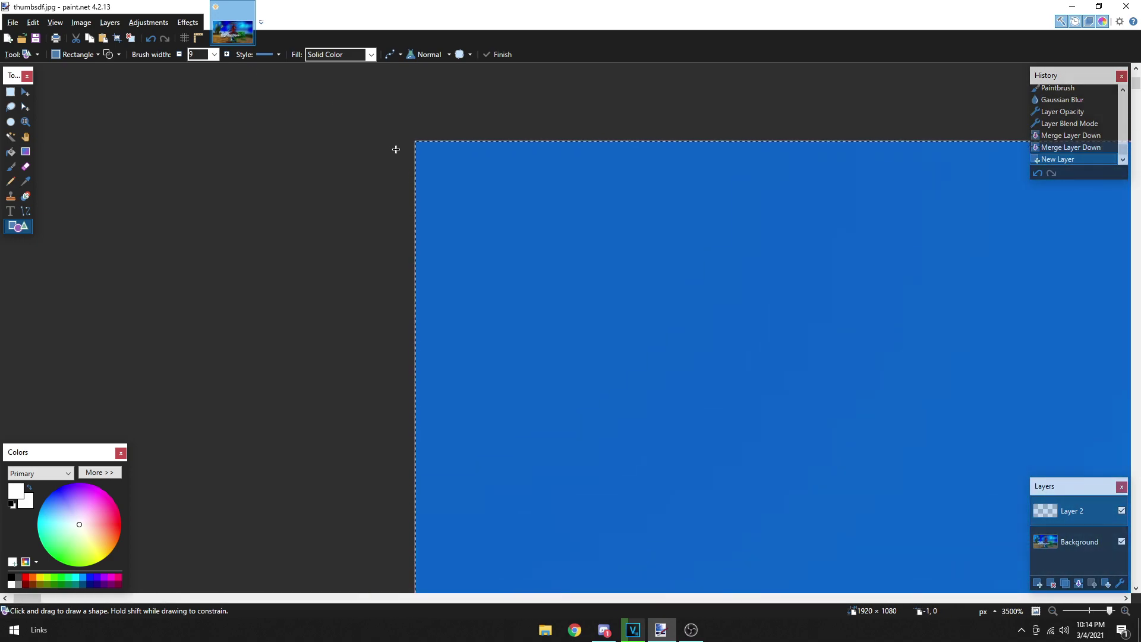
scroll(447, 217, up, 2)
mouse_move(415, 280)
mouse_down()
mouse_move(454, 319)
mouse_move(1085, 633)
mouse_move(838, 453)
mouse_move(788, 483)
mouse_move(810, 484)
mouse_move(798, 331)
mouse_move(803, 479)
mouse_move(909, 547)
mouse_move(973, 543)
mouse_move(927, 511)
mouse_move(873, 438)
mouse_move(925, 535)
mouse_up()
scroll(838, 454, down, 10)
scroll(810, 484, down, 5)
scroll(973, 543, up, 14)
scroll(560, 349, down, 14)
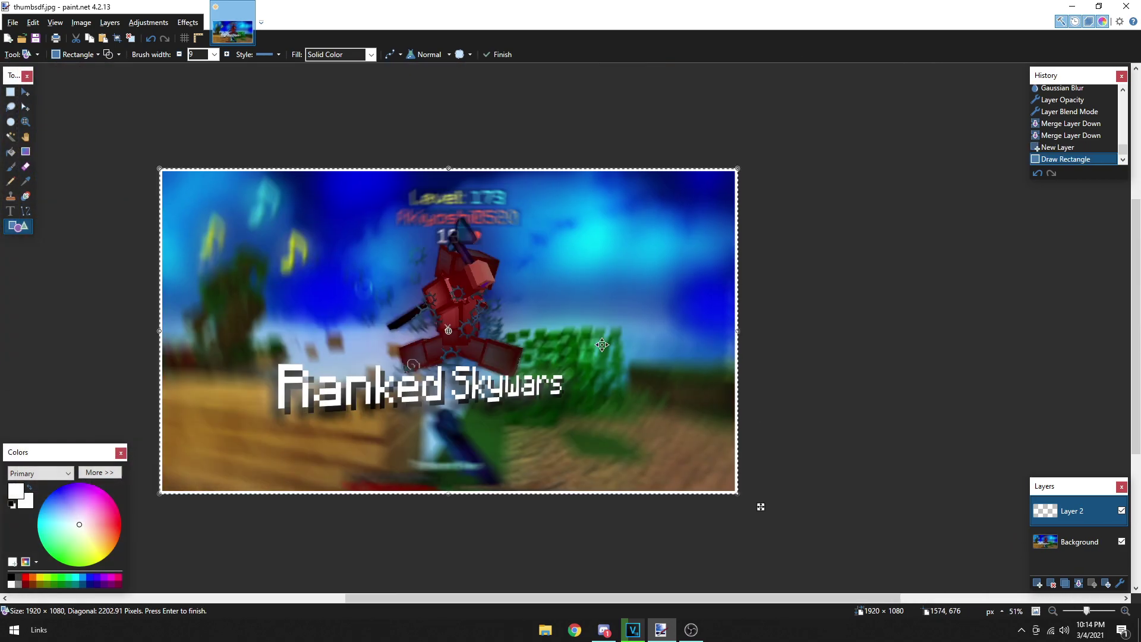
Step: Set the border rectangle's brush width to 13, finish the shape and deselect the canvas
double_click(195, 54)
text(13)
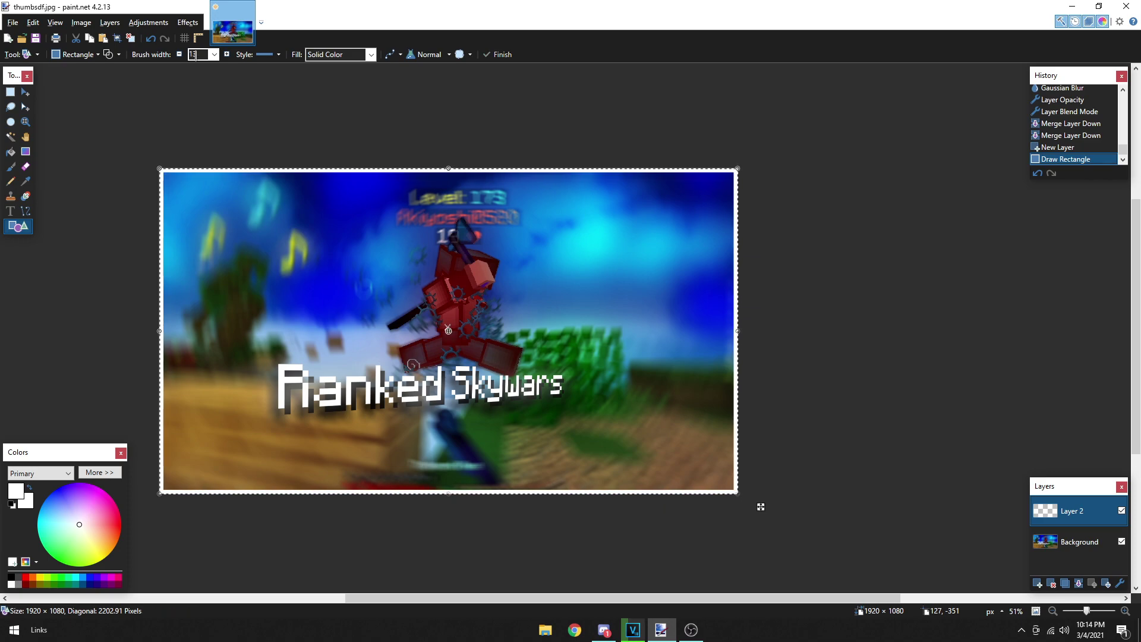
click(450, 498)
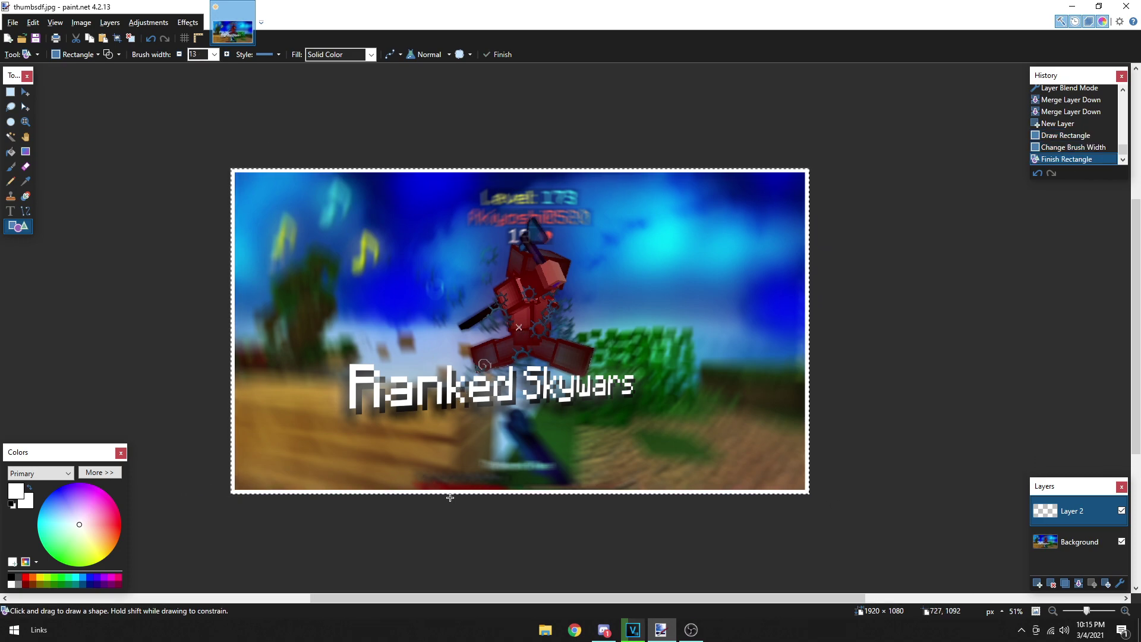
key(ctrl+d)
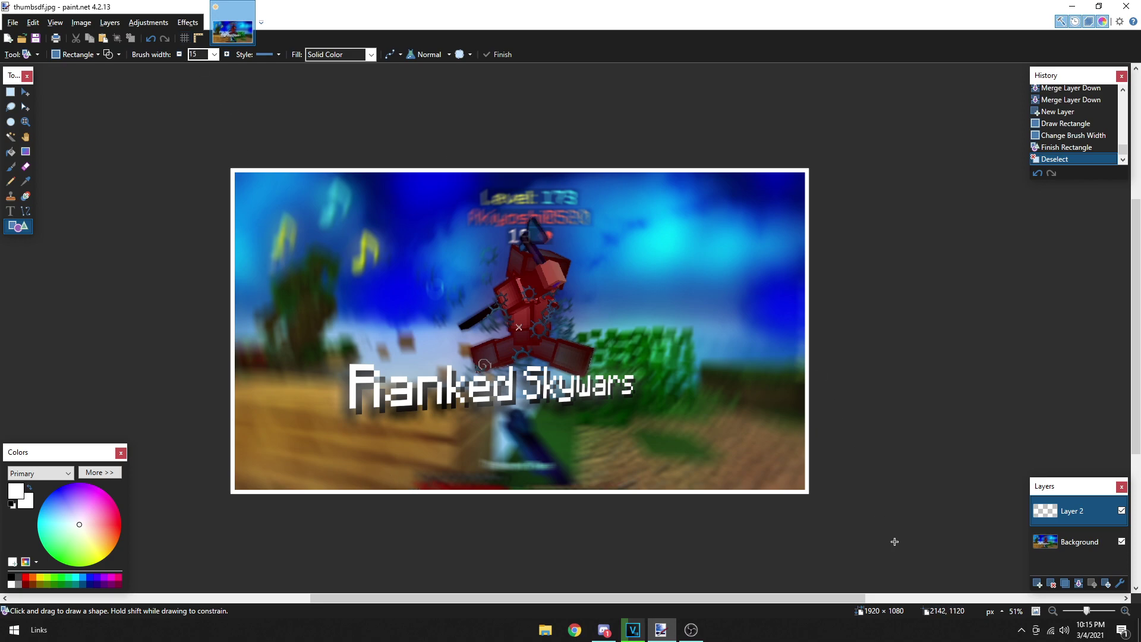
Step: Set the border layer's blend mode to Overlay
click(1120, 583)
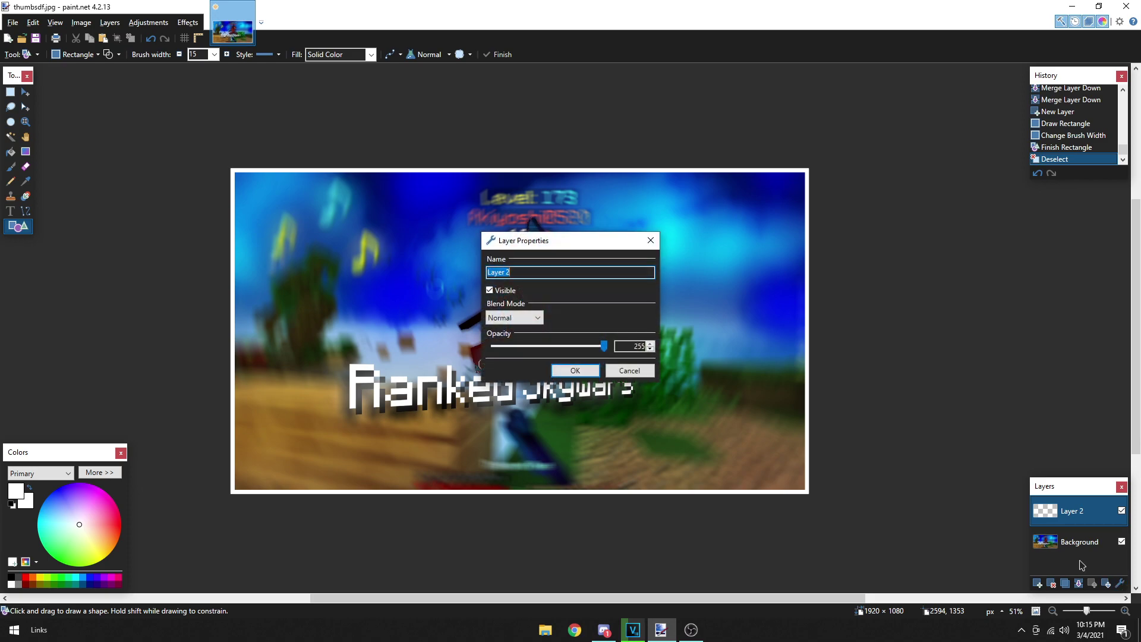
click(515, 317)
click(510, 408)
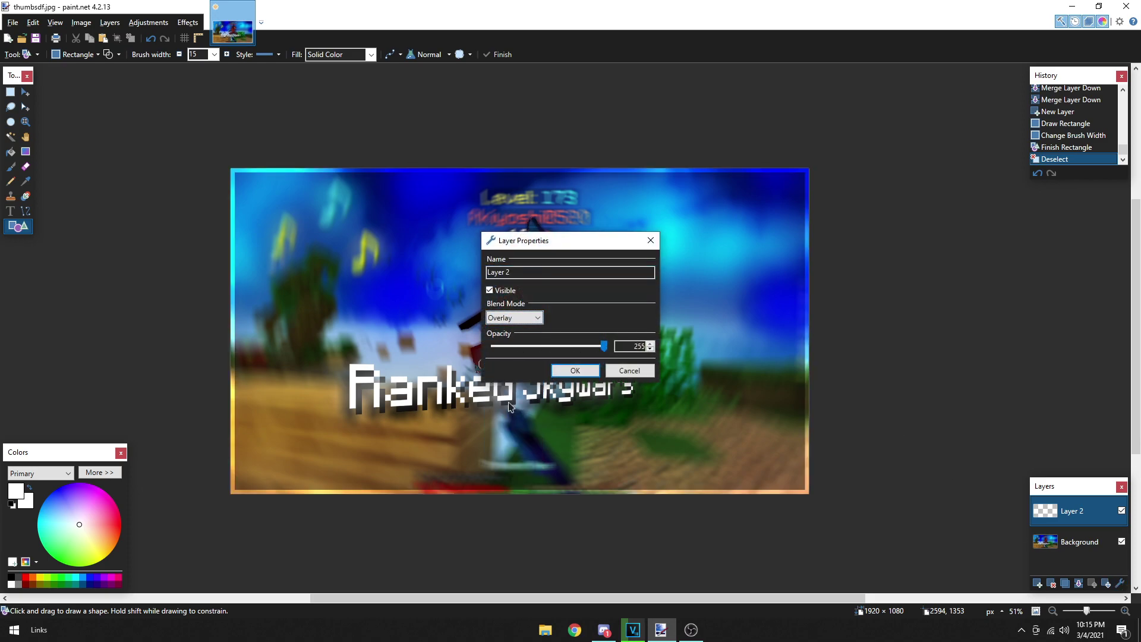
click(575, 370)
key(s)
click(517, 371)
scroll(516, 371, left, 2)
scroll(516, 371, right, 2)
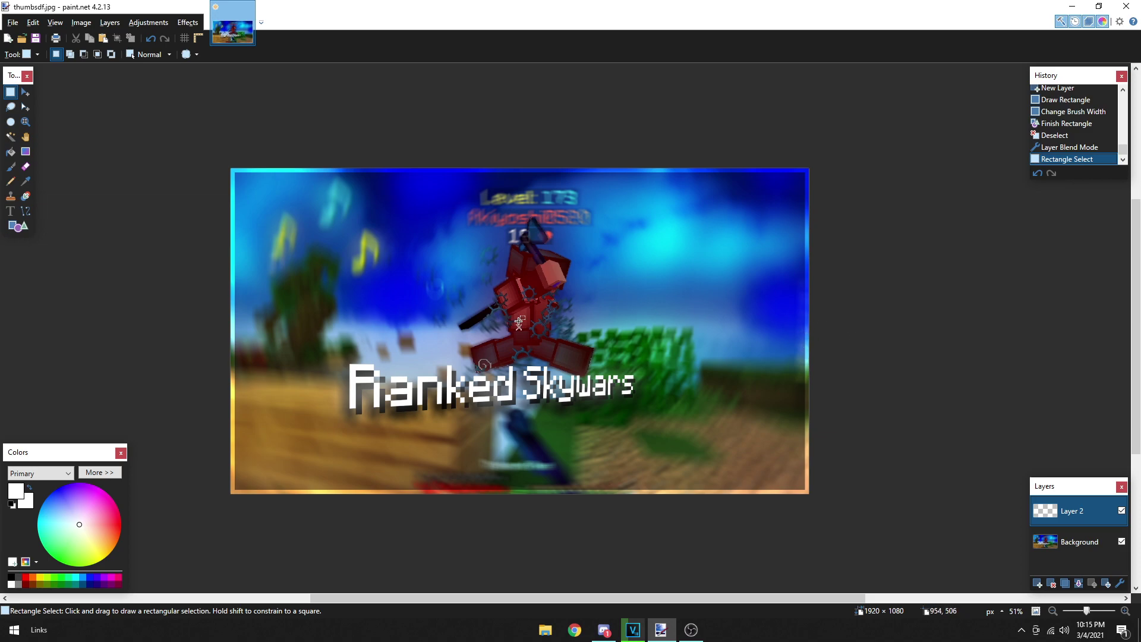
Step: Paint over both diagonals of the X crosshair on the player in white with a brush width of 4
scroll(519, 321, up, 10)
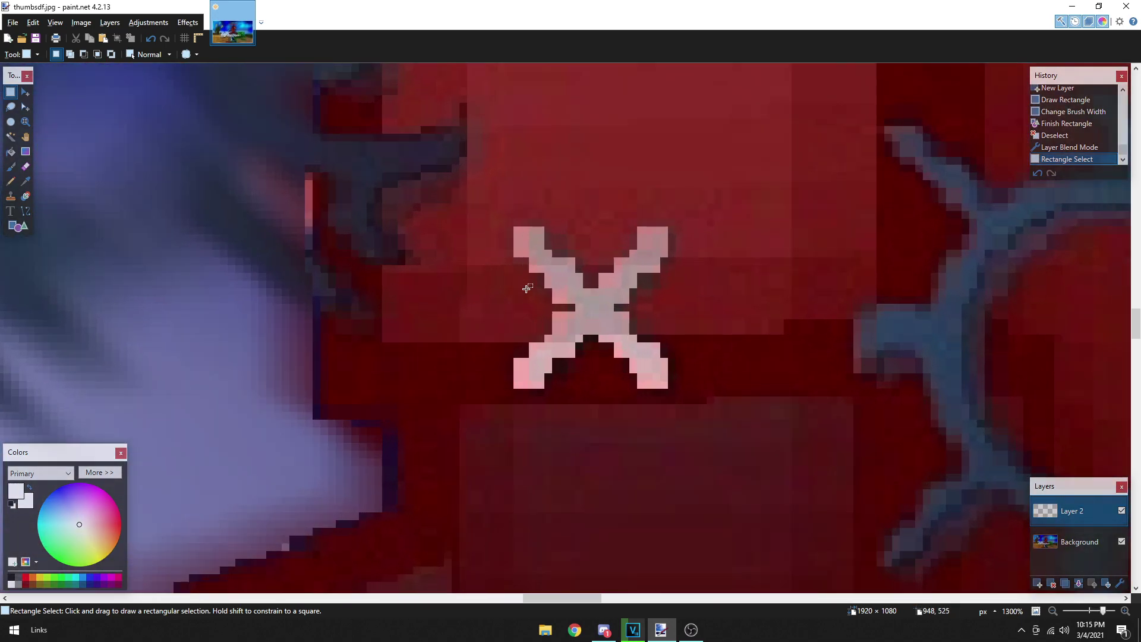
key(b)
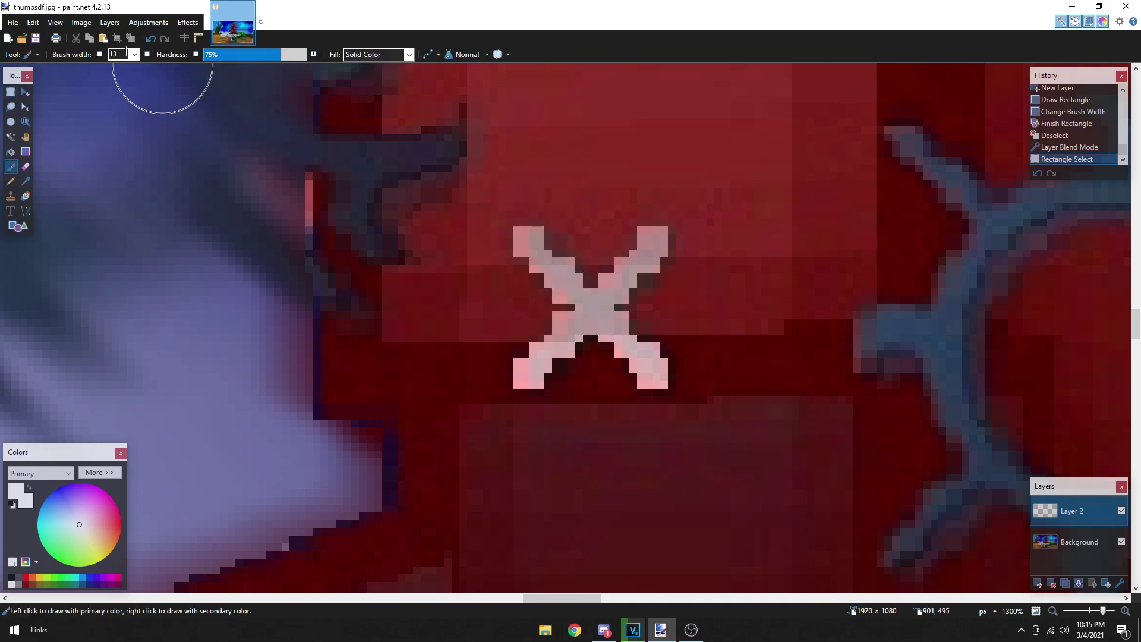
text(4)
drag(529, 241, 654, 375)
mouse_move(657, 238)
mouse_down()
mouse_move(643, 272)
mouse_move(527, 380)
mouse_up()
scroll(582, 348, down, 8)
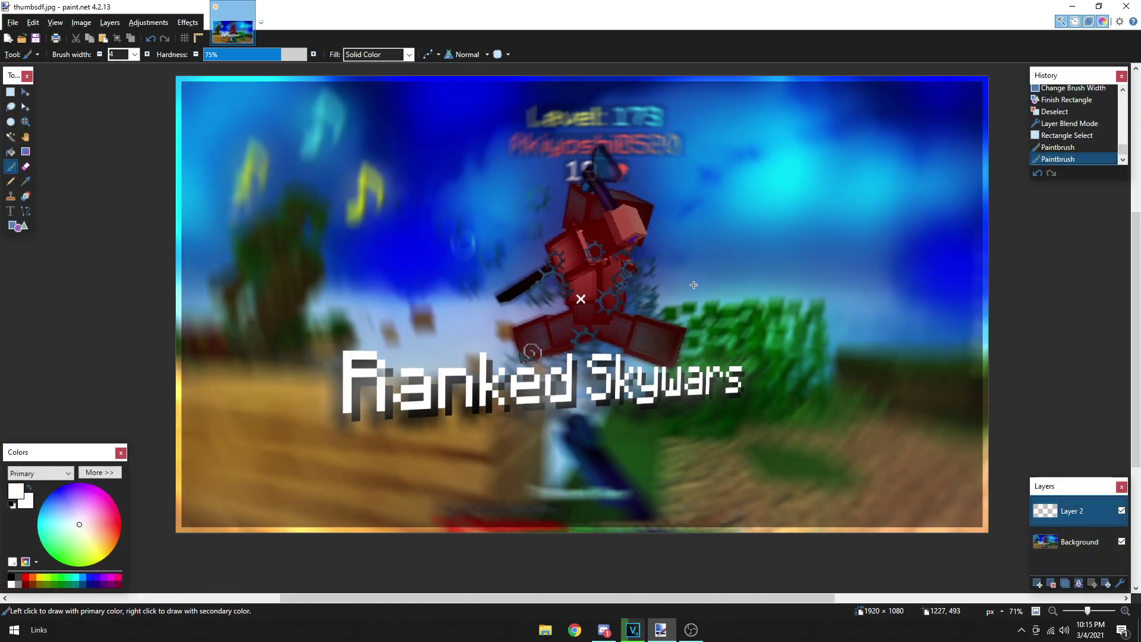
scroll(576, 300, up, 4)
scroll(576, 300, up, 6)
drag(571, 288, 559, 315)
key(ctrl+z)
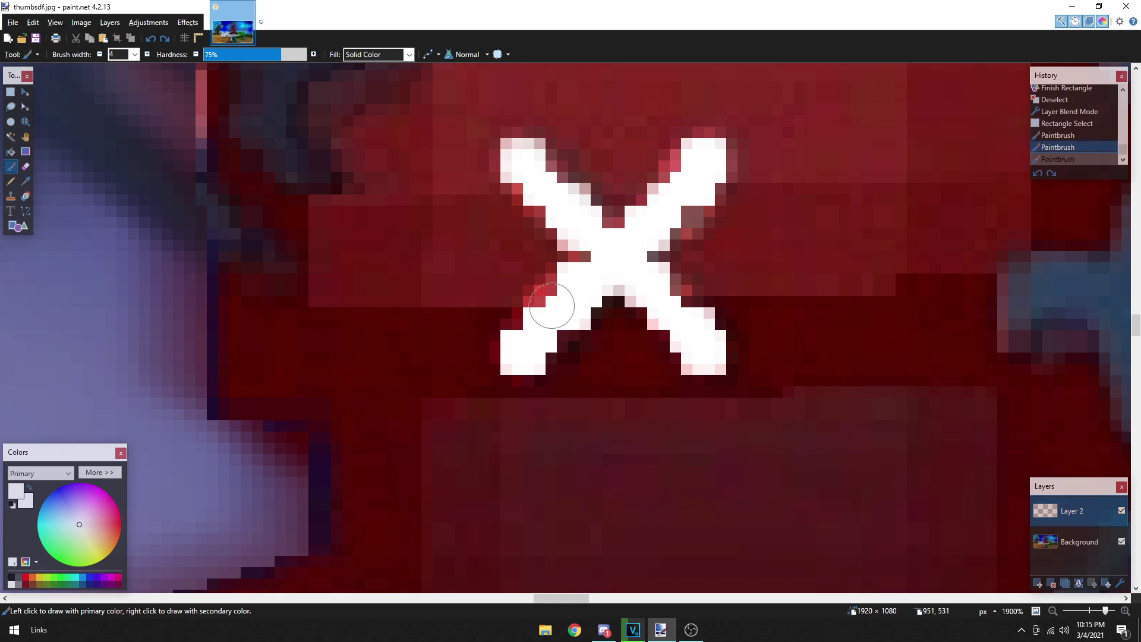
Step: Restore the undone brush stroke, then repaint both diagonals of the X crosshair in white on a new layer
key(ctrl+y)
click(1038, 583)
mouse_move(704, 140)
mouse_down()
mouse_move(635, 242)
mouse_move(543, 315)
mouse_move(522, 344)
mouse_up()
mouse_move(522, 153)
mouse_down()
mouse_move(579, 236)
mouse_move(700, 339)
mouse_up()
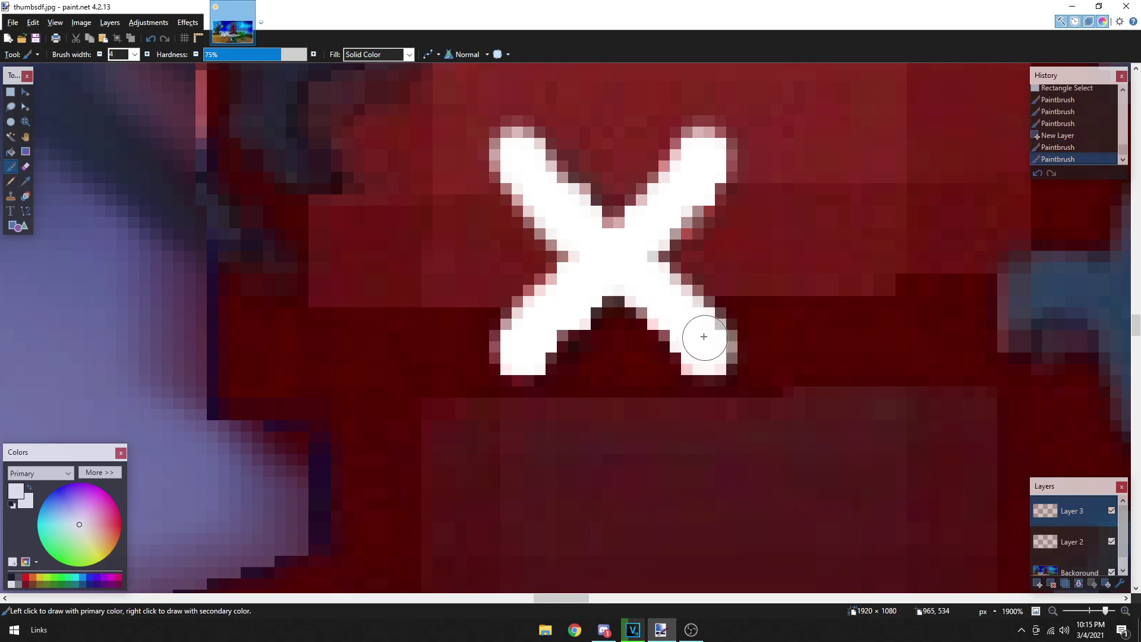
Step: Merge the crosshair layer and the border layer down into the background
scroll(701, 339, down, 5)
scroll(690, 335, down, 6)
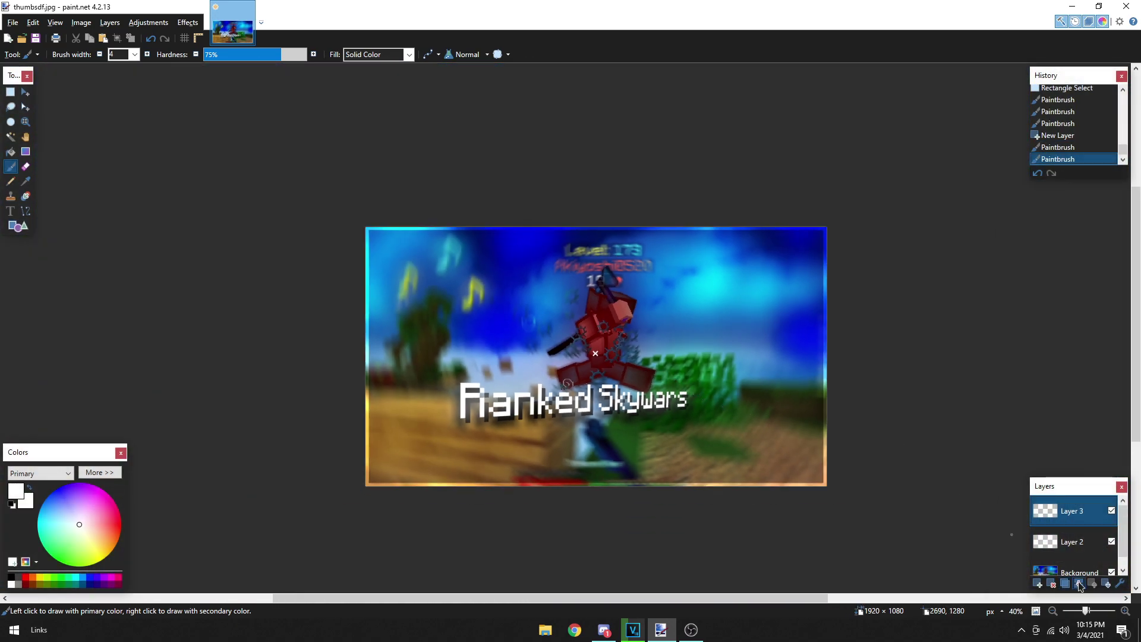
click(1079, 584)
click(1079, 583)
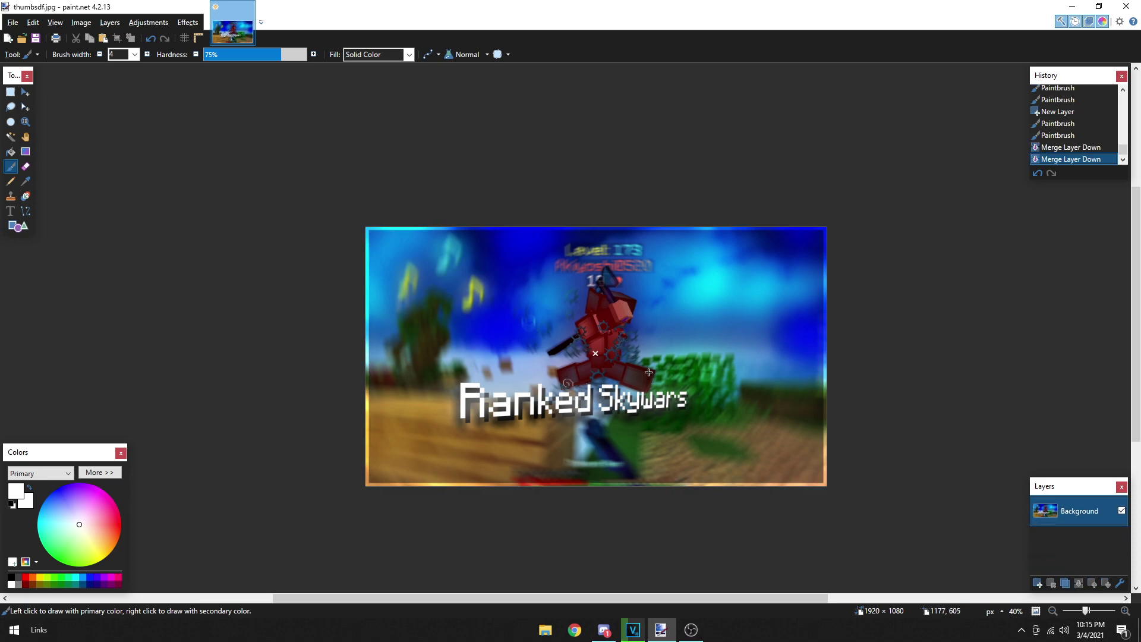
key(ctrl+f)
key(Escape)
scroll(596, 324, up, 5)
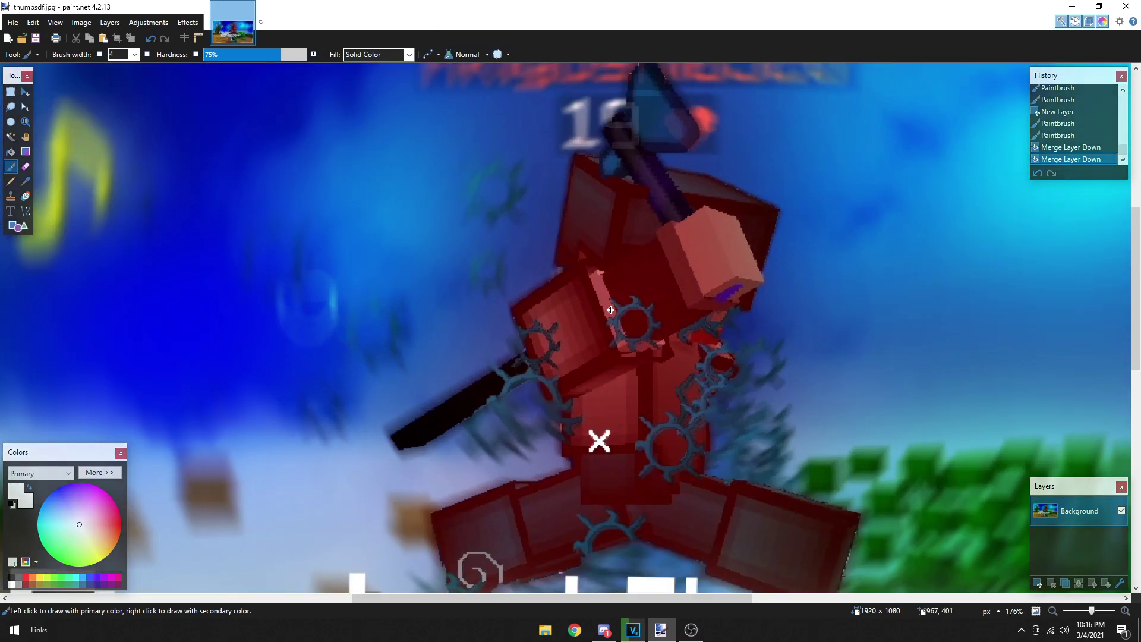
scroll(586, 244, down, 5)
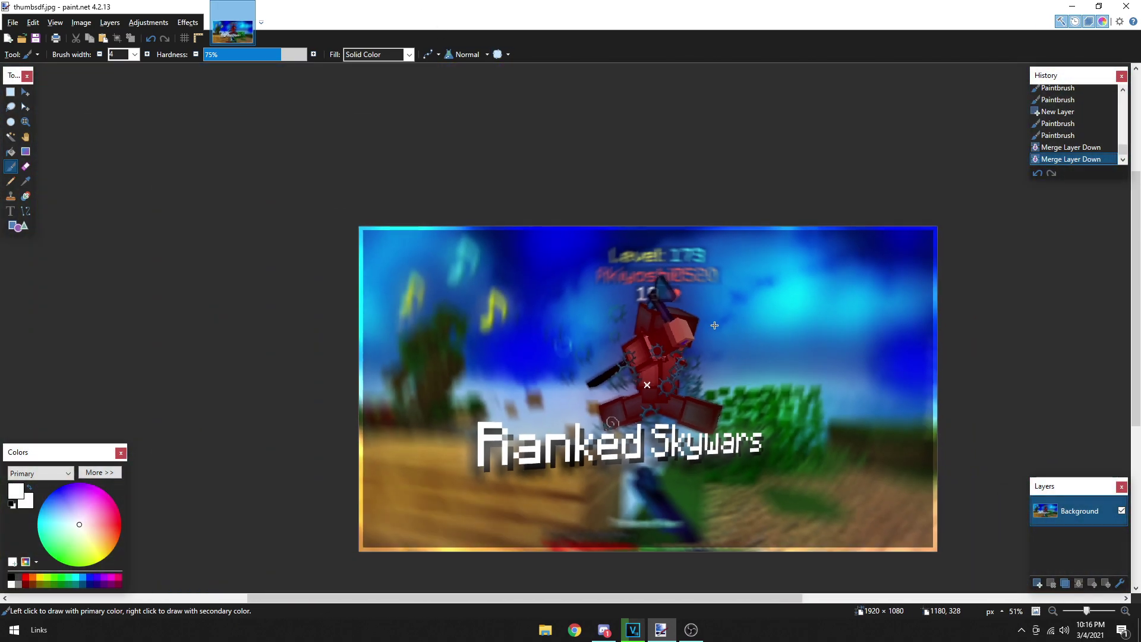
scroll(684, 348, down, 1)
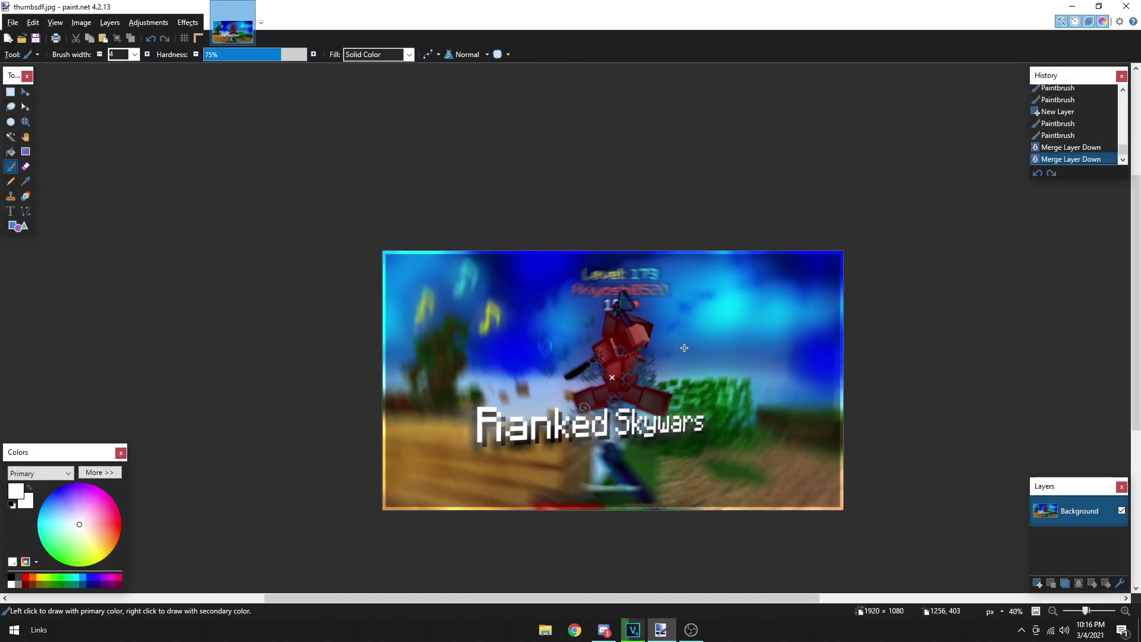